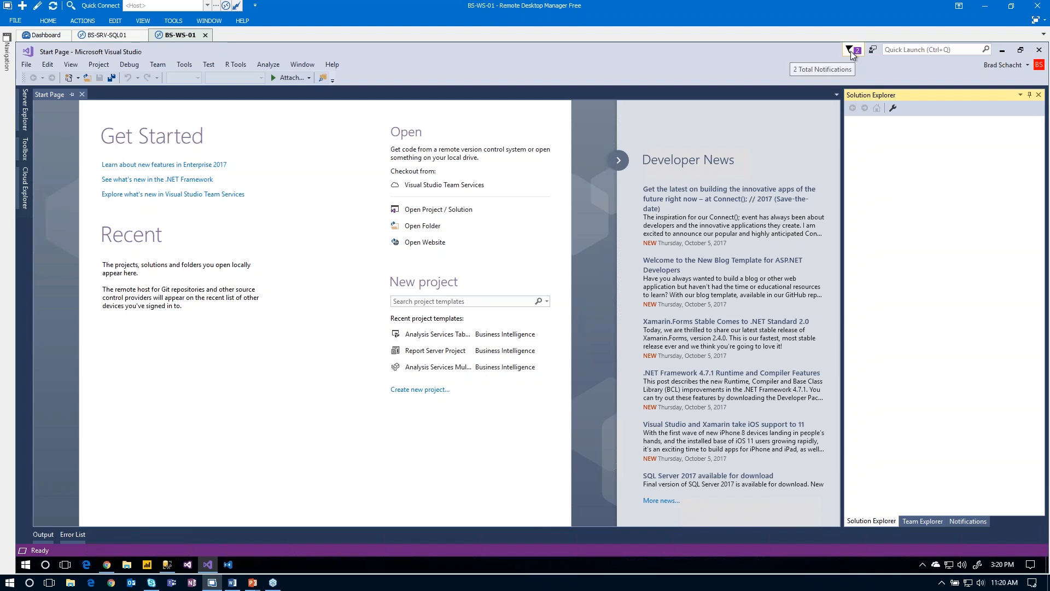
- Open Extensions and Updates from the notifications list and review the installed extensions
{"action": "left_click", "coordinate": [851, 51]}
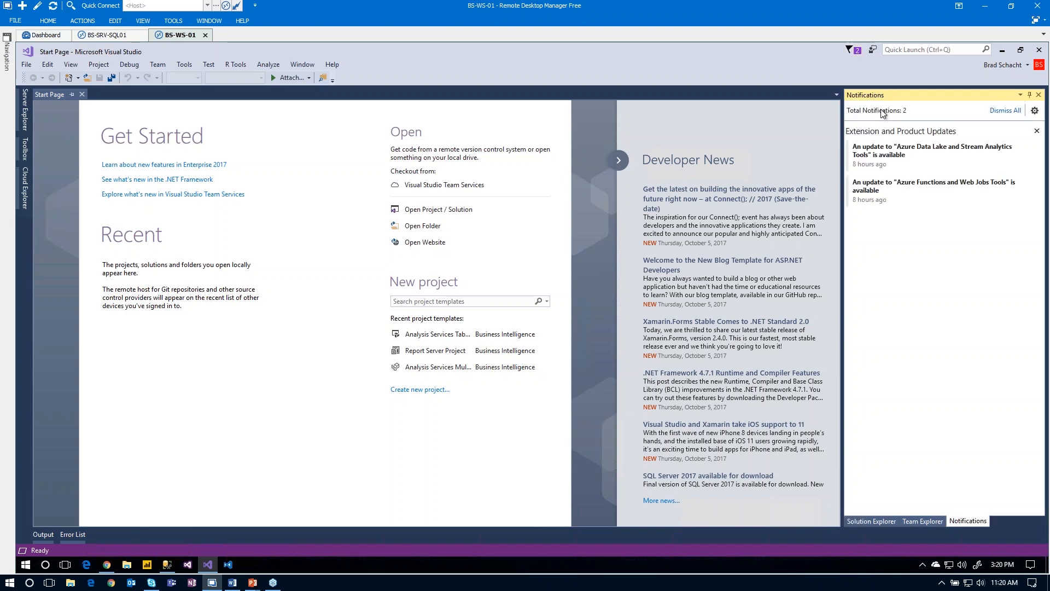
{"action": "mouse_move", "coordinate": [890, 158]}
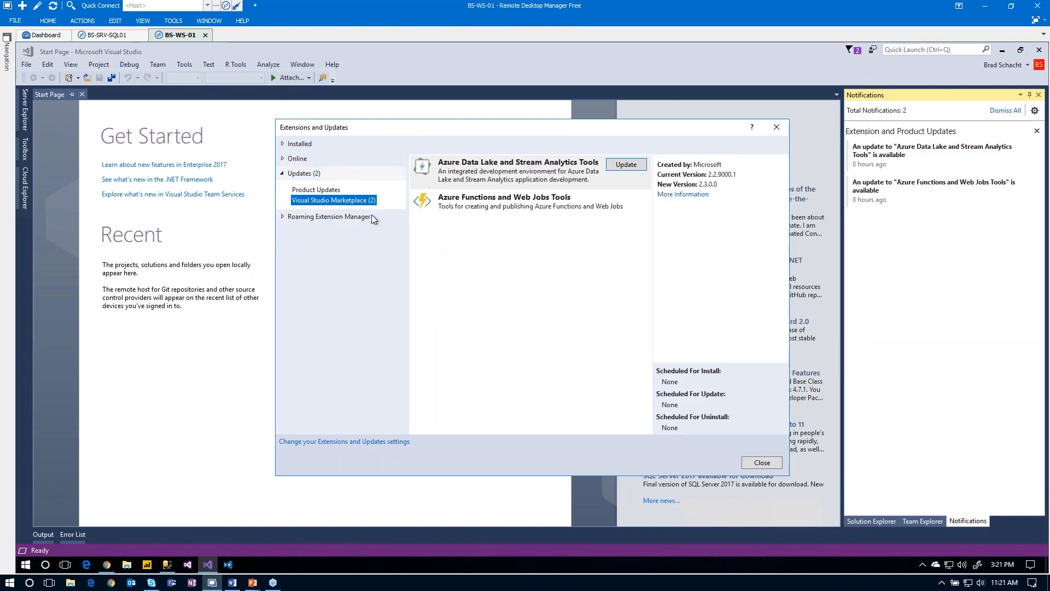
{"action": "left_click", "coordinate": [288, 146]}
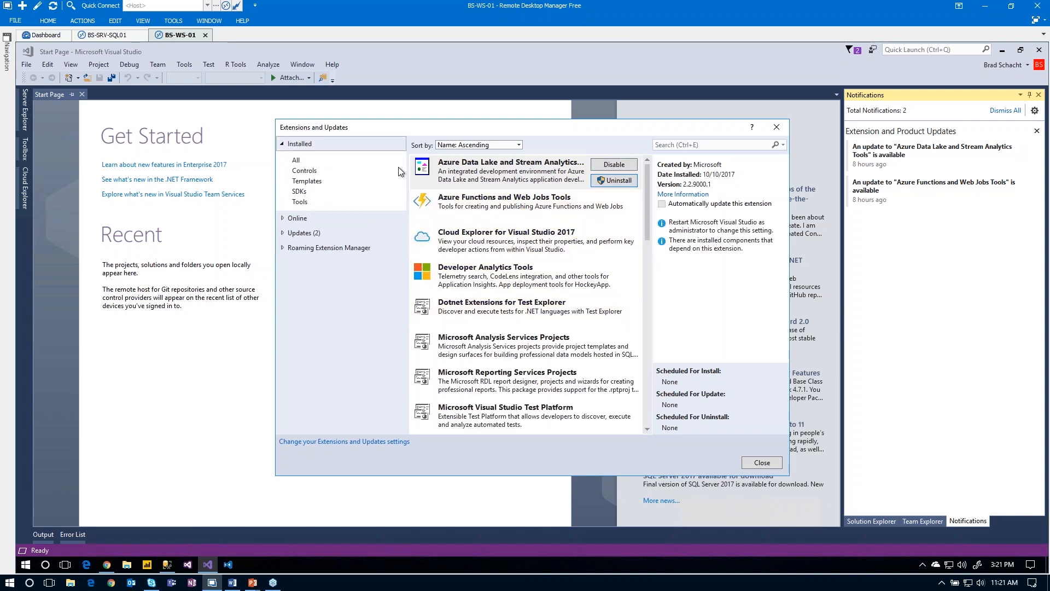
{"action": "scroll", "coordinate": [553, 272], "scroll_direction": "down", "scroll_amount": 5}
{"action": "scroll", "coordinate": [552, 270], "scroll_direction": "up", "scroll_amount": 5}
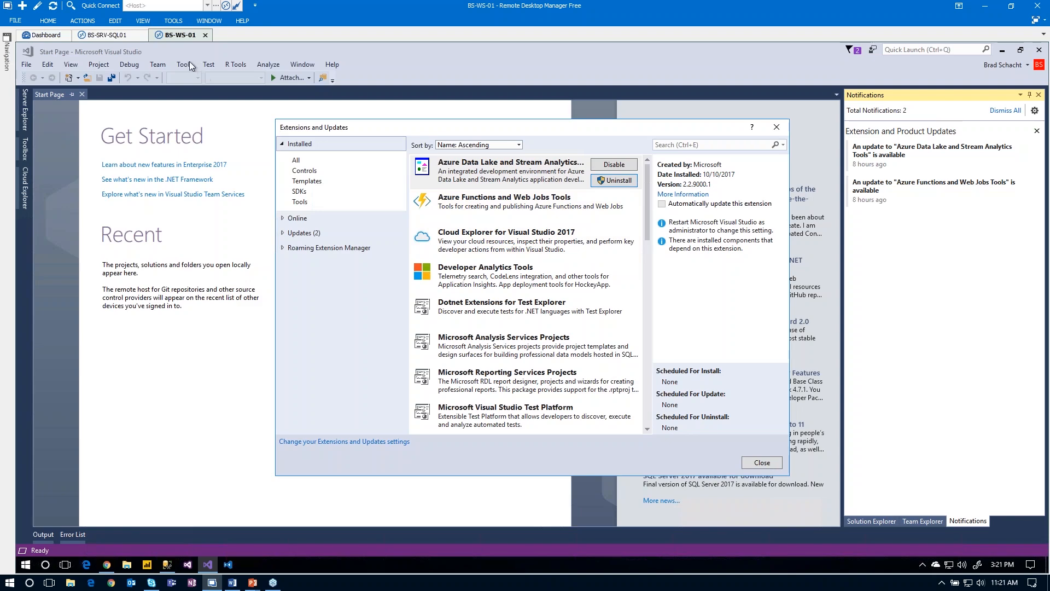
- Search the Online extensions for 'Analysis Services', then close the dialog
{"action": "left_click", "coordinate": [307, 217]}
{"action": "left_click", "coordinate": [703, 145]}
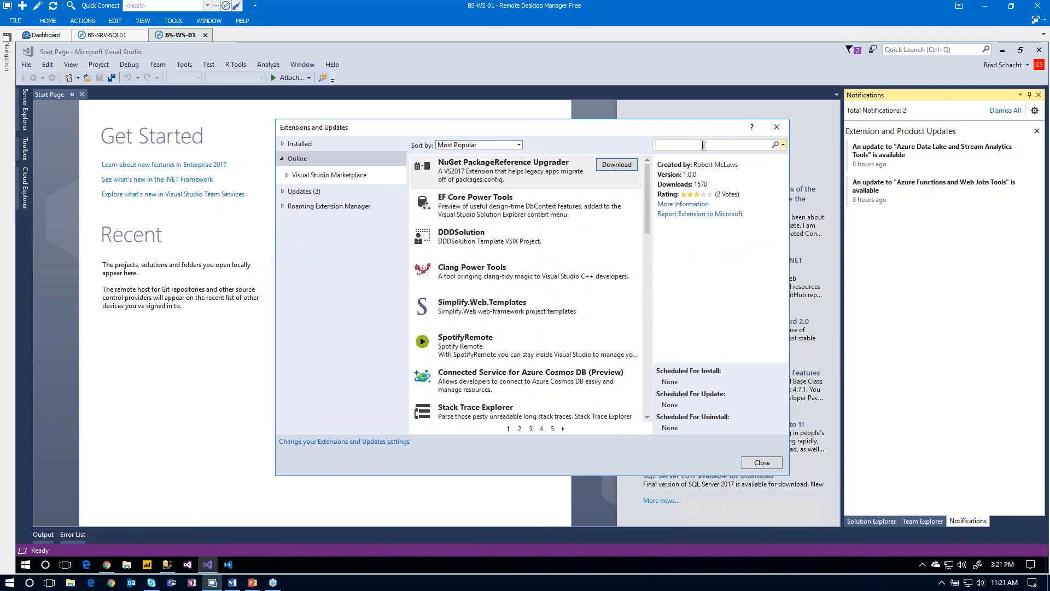
{"action": "type", "text": "Analysis Services"}
{"action": "key", "text": "Return"}
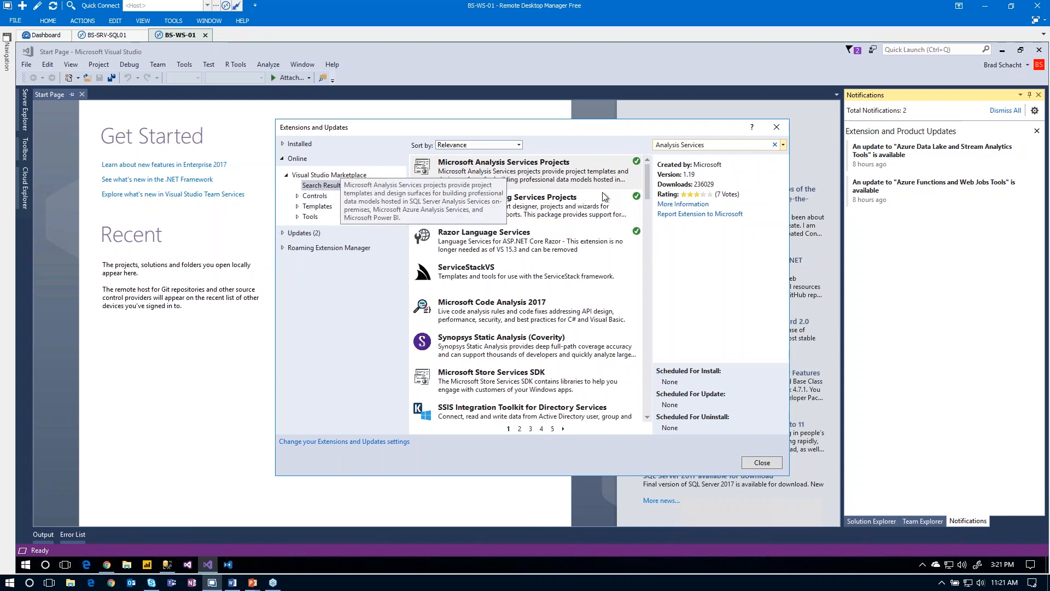
{"action": "left_click", "coordinate": [769, 464]}
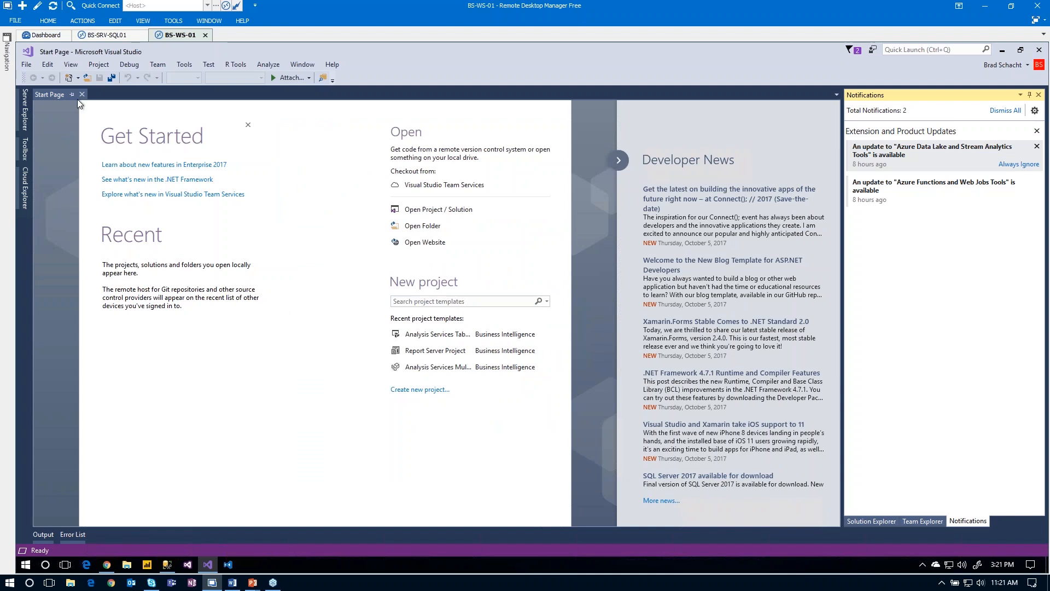
- Create a new Analysis Services Tabular Project named AdventureWorks via File > New > Project
{"action": "left_click", "coordinate": [25, 64]}
{"action": "mouse_move", "coordinate": [149, 81]}
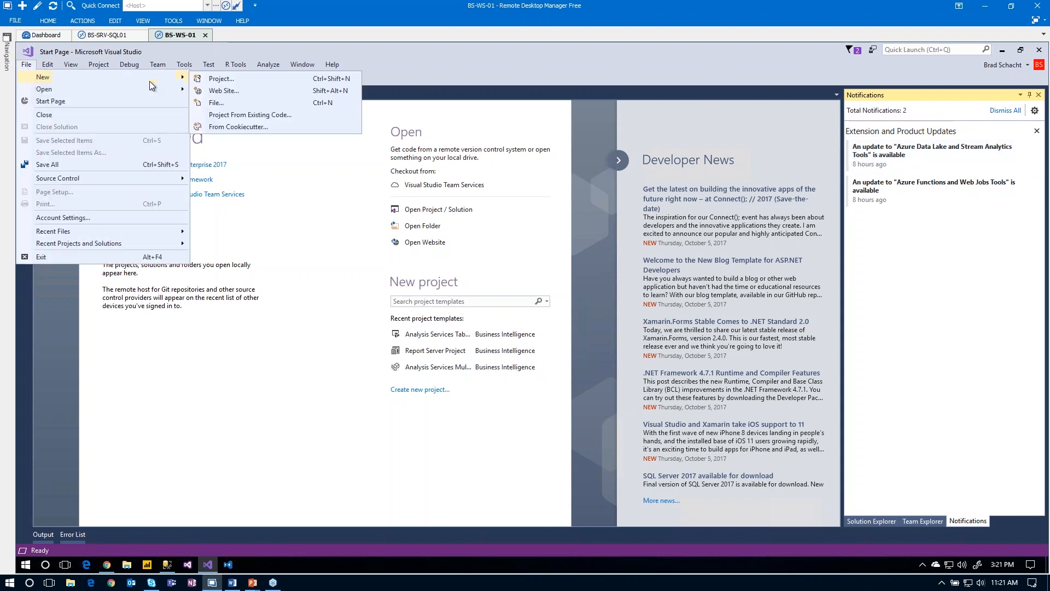
{"action": "left_click", "coordinate": [216, 83]}
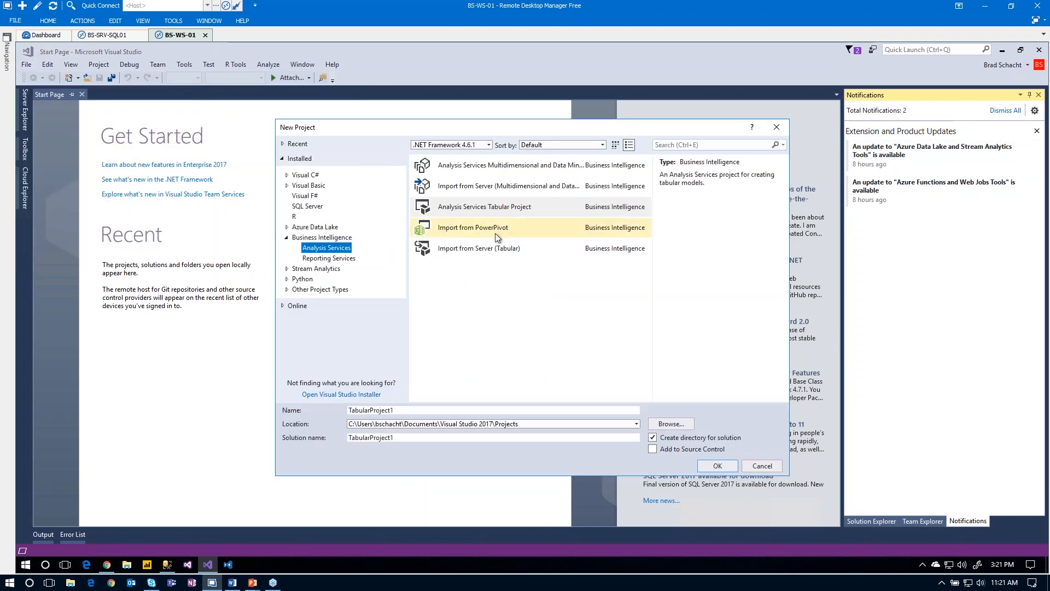
{"action": "left_click", "coordinate": [508, 208]}
{"action": "key", "text": "Tab"}
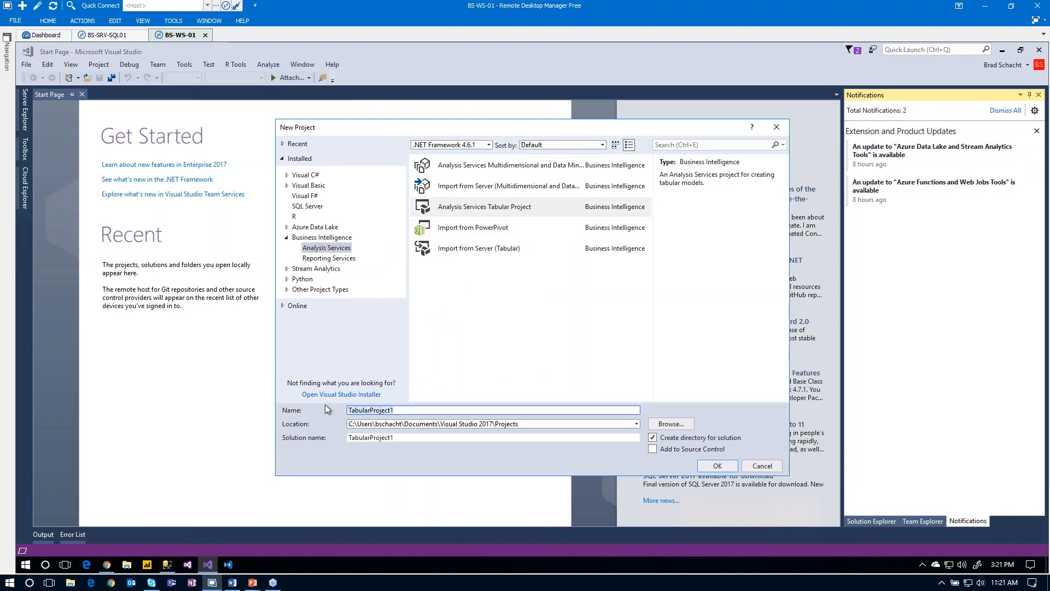
{"action": "type", "text": "AdventureWorks"}
{"action": "left_click", "coordinate": [724, 465]}
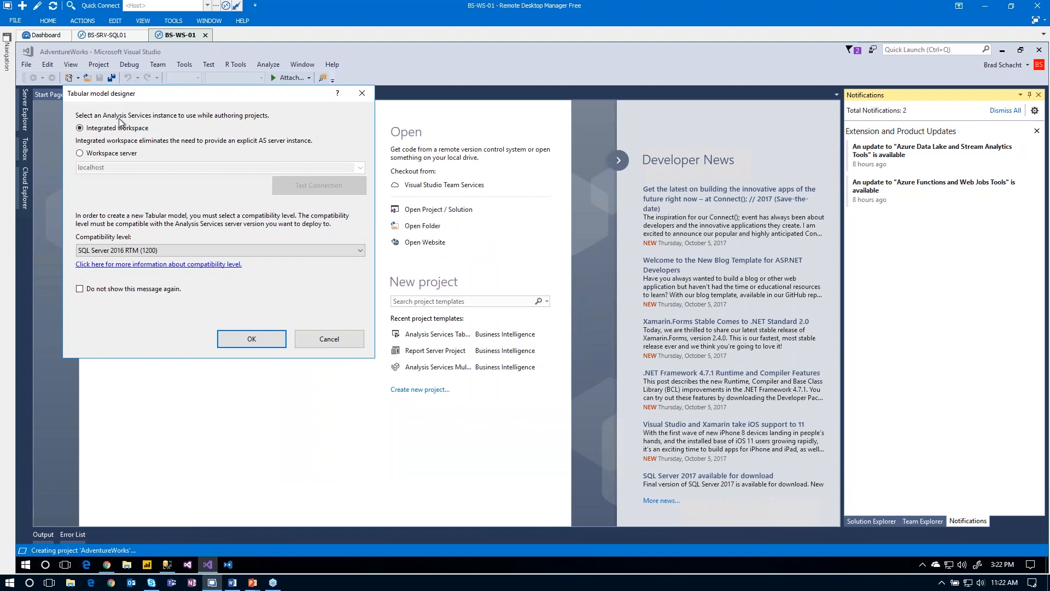
- Try the localhost workspace server, revert to Integrated workspace, and list the compatibility levels
{"action": "left_click", "coordinate": [129, 158]}
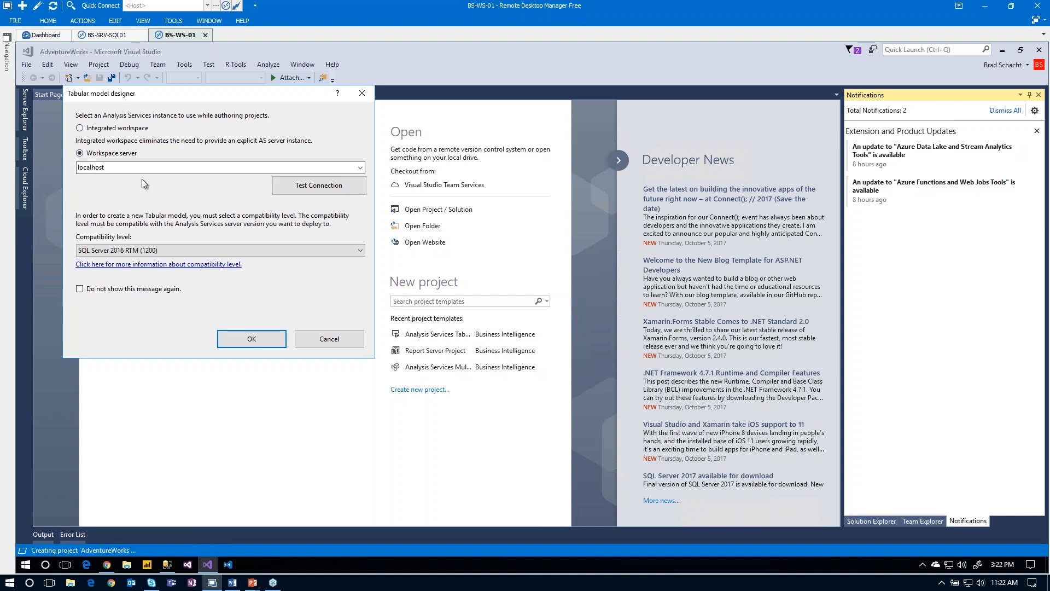
{"action": "double_click", "coordinate": [113, 164]}
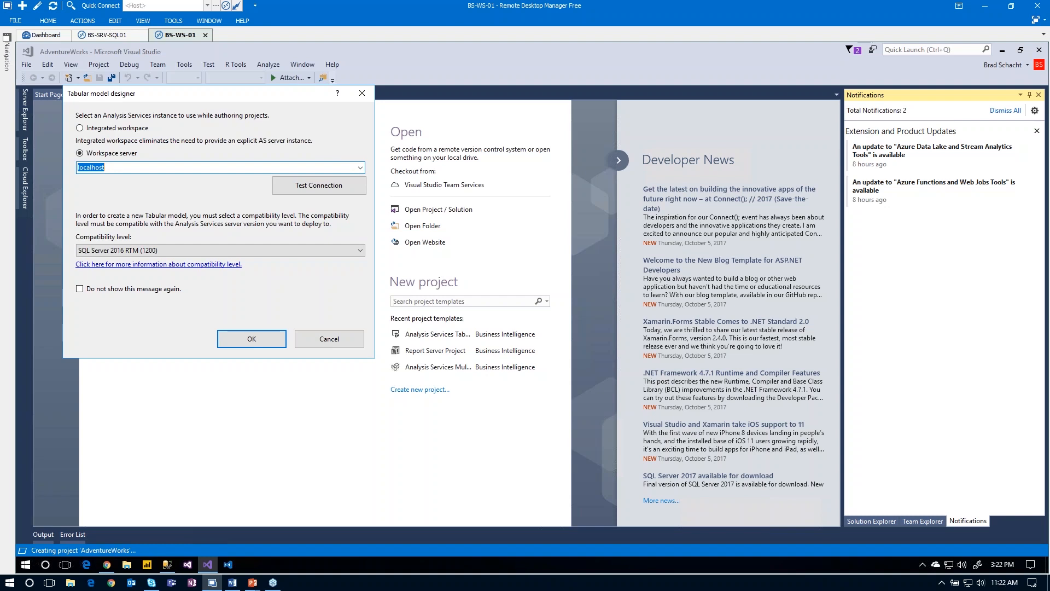
{"action": "left_click", "coordinate": [129, 129]}
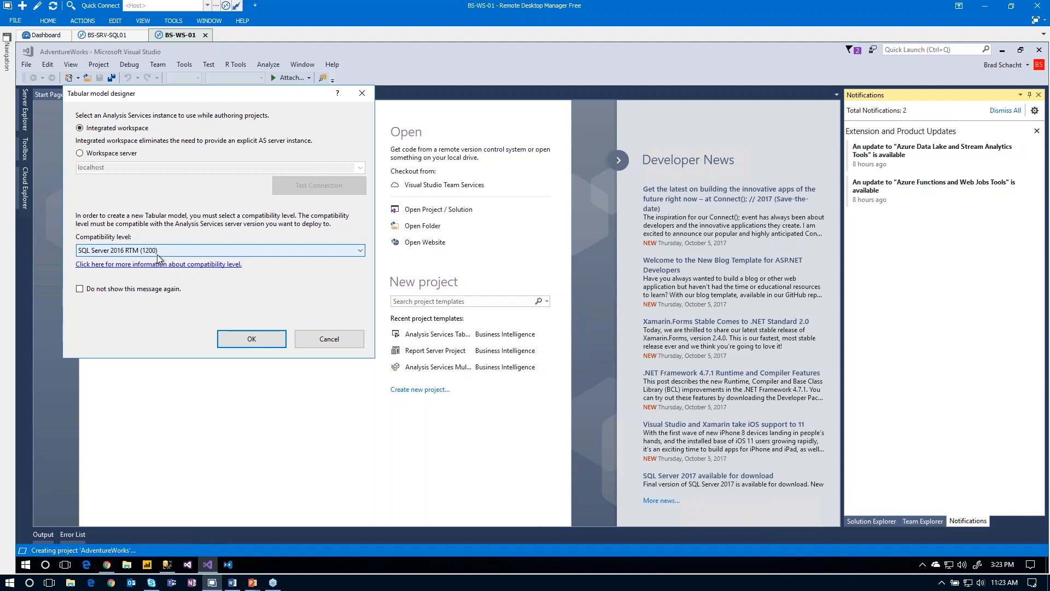
{"action": "left_click", "coordinate": [335, 254]}
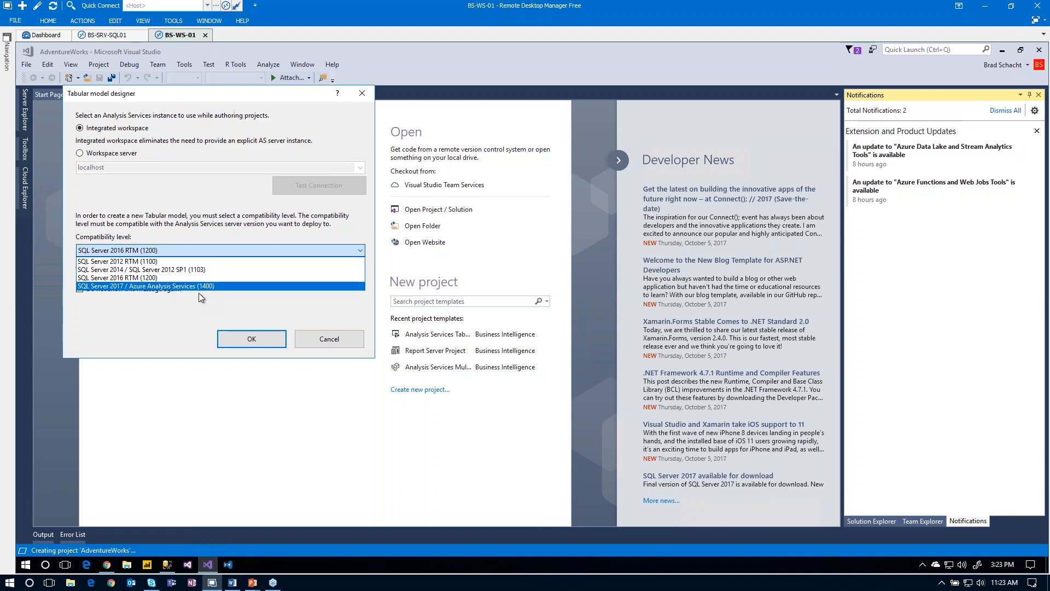
- Review the compatibility levels and accept Integrated workspace with SQL Server 2016 RTM (1200)
{"action": "key", "text": "ctrl+1"}
{"action": "left_click", "coordinate": [278, 300]}
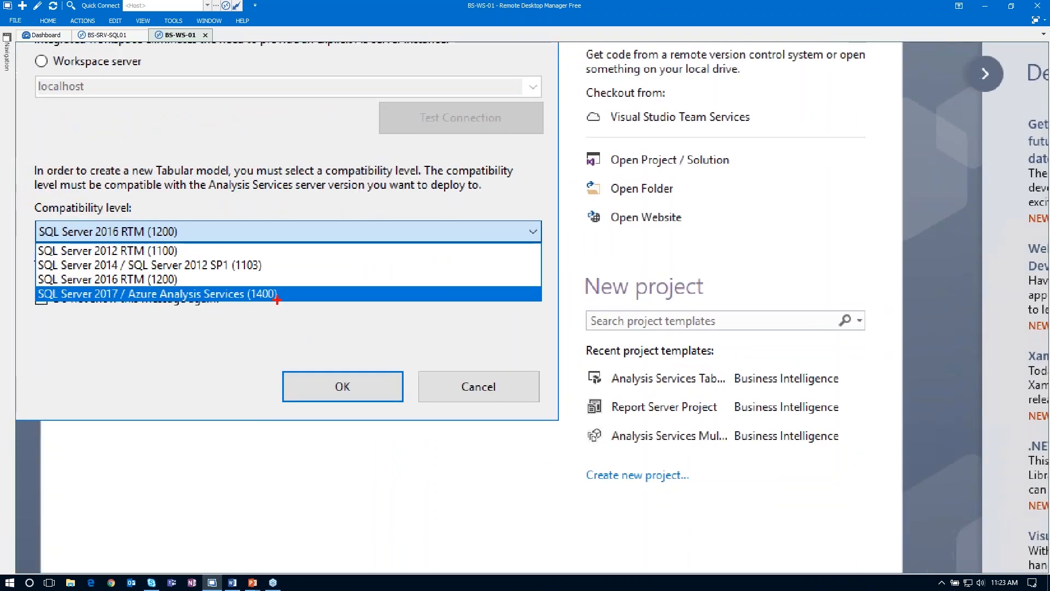
{"action": "left_click_drag", "start_coordinate": [278, 300], "coordinate": [313, 327]}
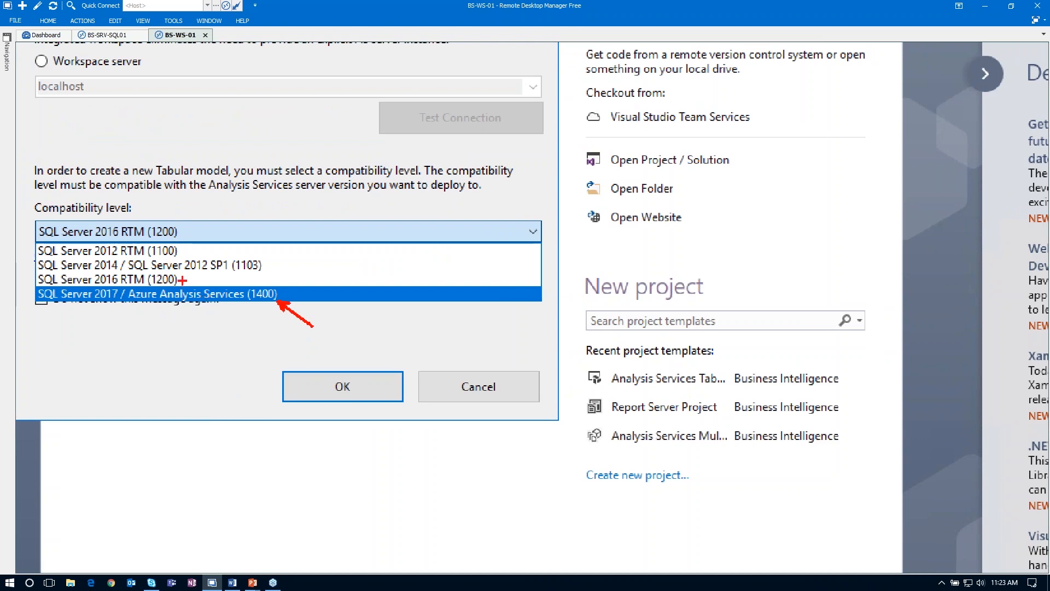
{"action": "left_click_drag", "start_coordinate": [182, 280], "coordinate": [200, 280]}
{"action": "left_click_drag", "start_coordinate": [39, 301], "coordinate": [278, 302]}
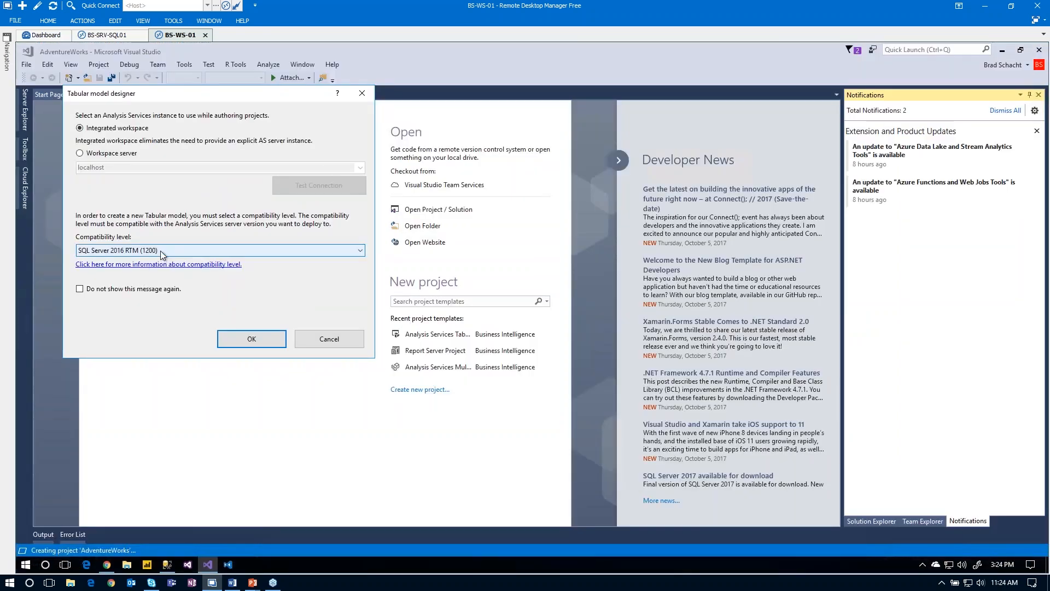
{"action": "left_click", "coordinate": [251, 336]}
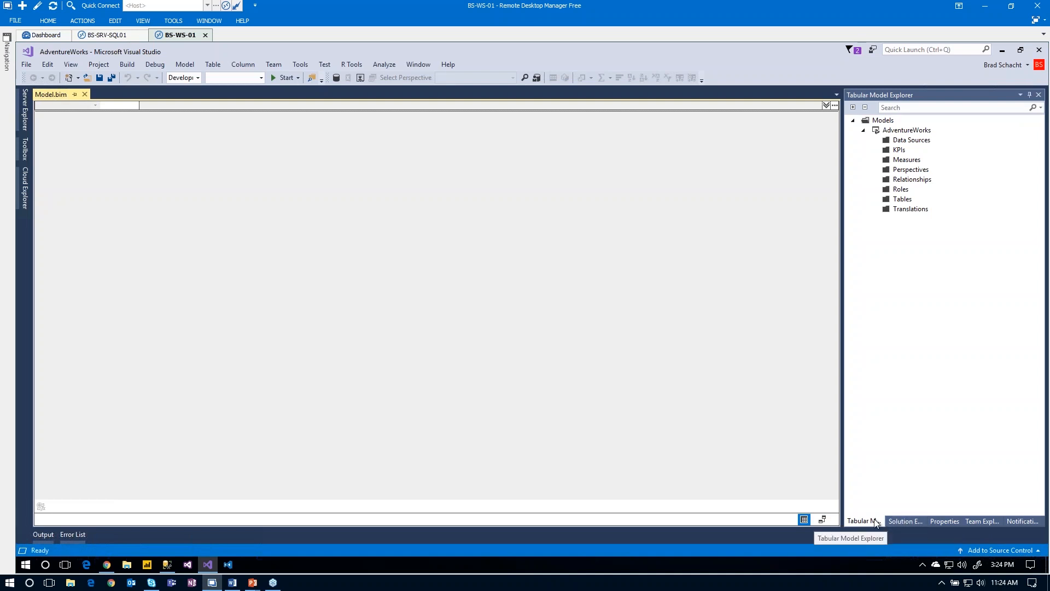
- Select Model.bim in Solution Explorer and launch Import From Data Source
{"action": "left_click", "coordinate": [907, 522]}
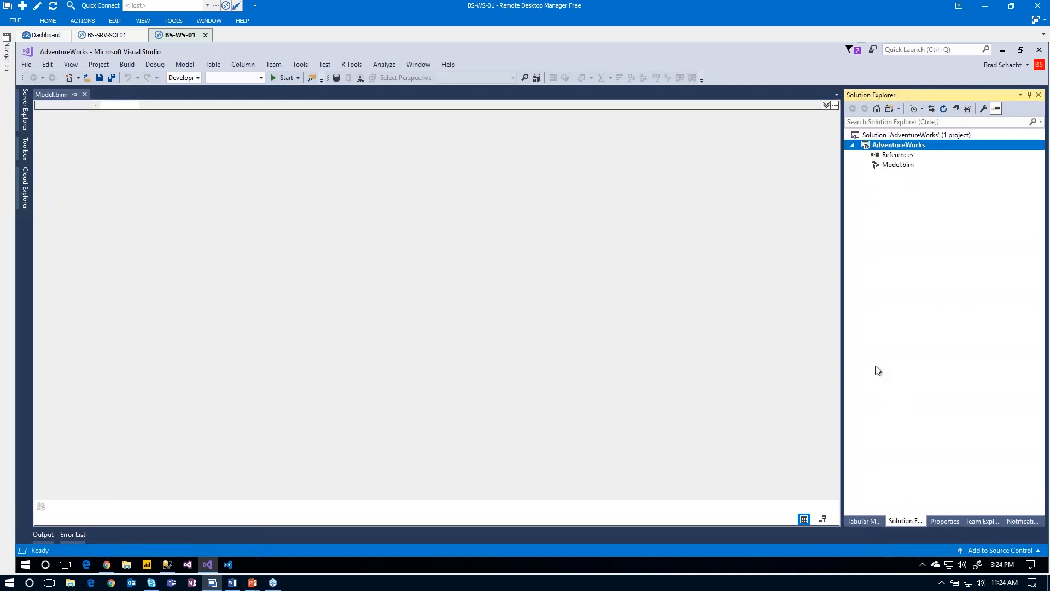
{"action": "left_click", "coordinate": [895, 165]}
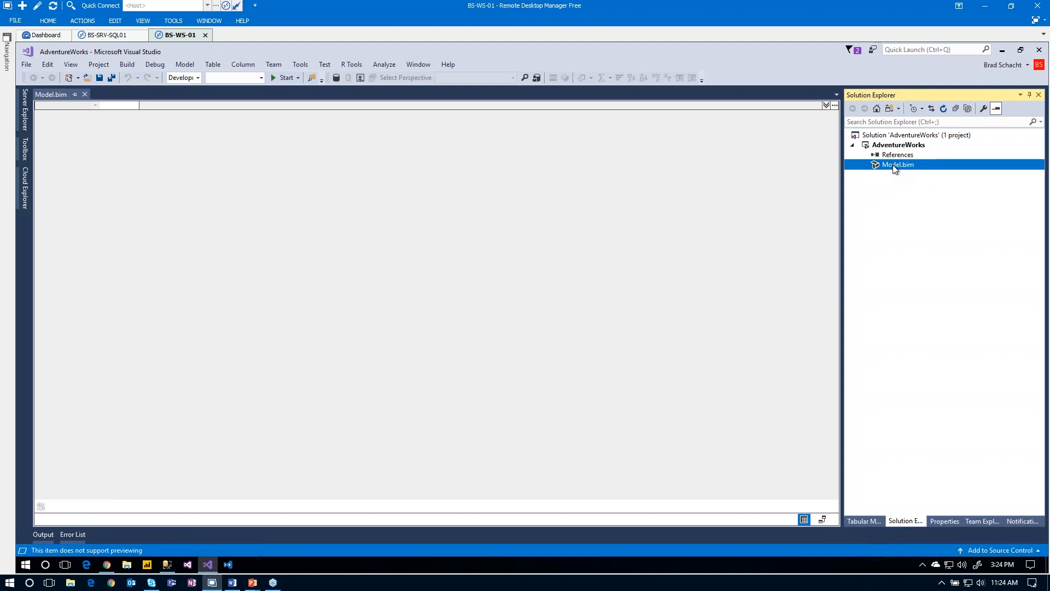
{"action": "left_click", "coordinate": [335, 79]}
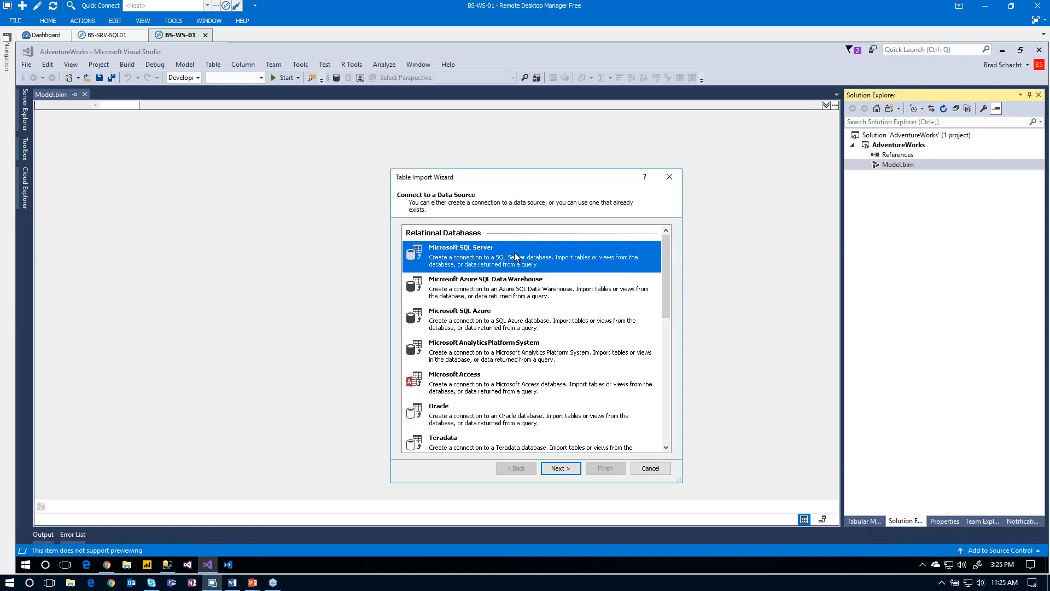
- Switch to SQL Server Management Studio and widen the Object Explorer panel
{"action": "left_click", "coordinate": [167, 566]}
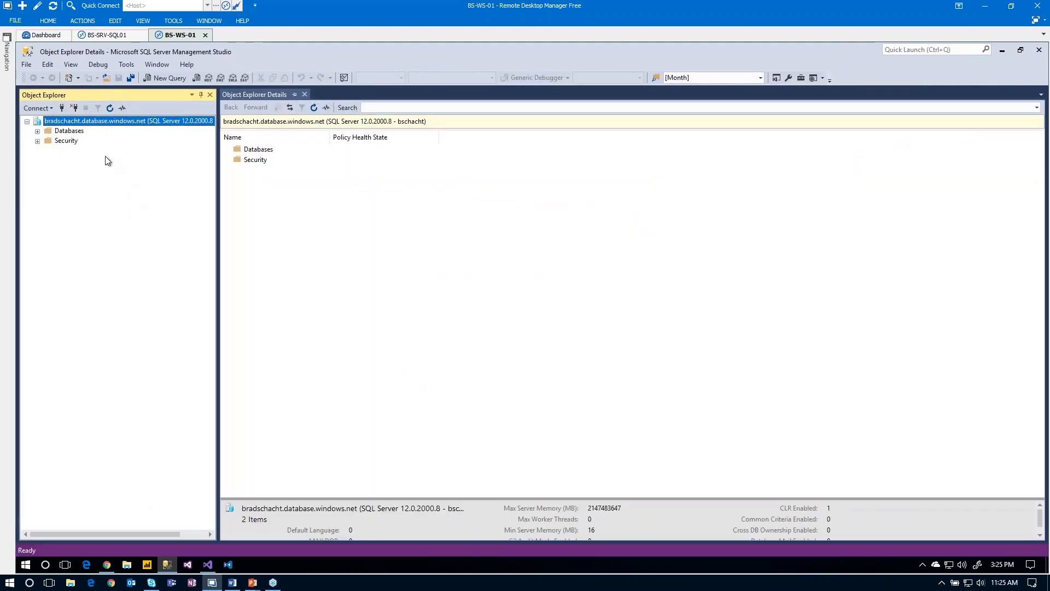
{"action": "left_click_drag", "start_coordinate": [218, 149], "coordinate": [238, 149]}
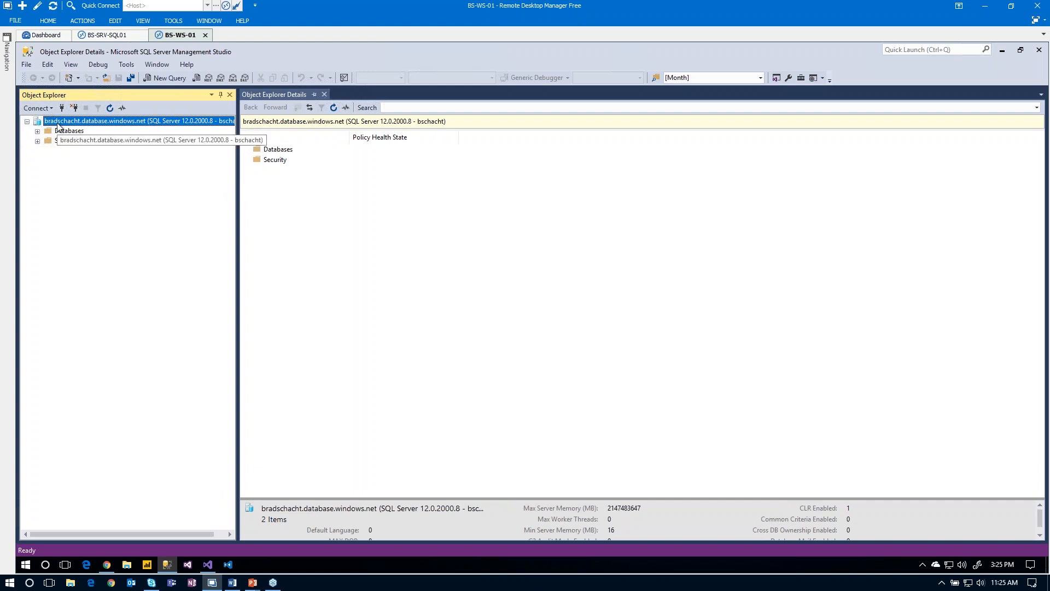
{"action": "key", "text": "ctrl+1"}
{"action": "left_click", "coordinate": [161, 119]}
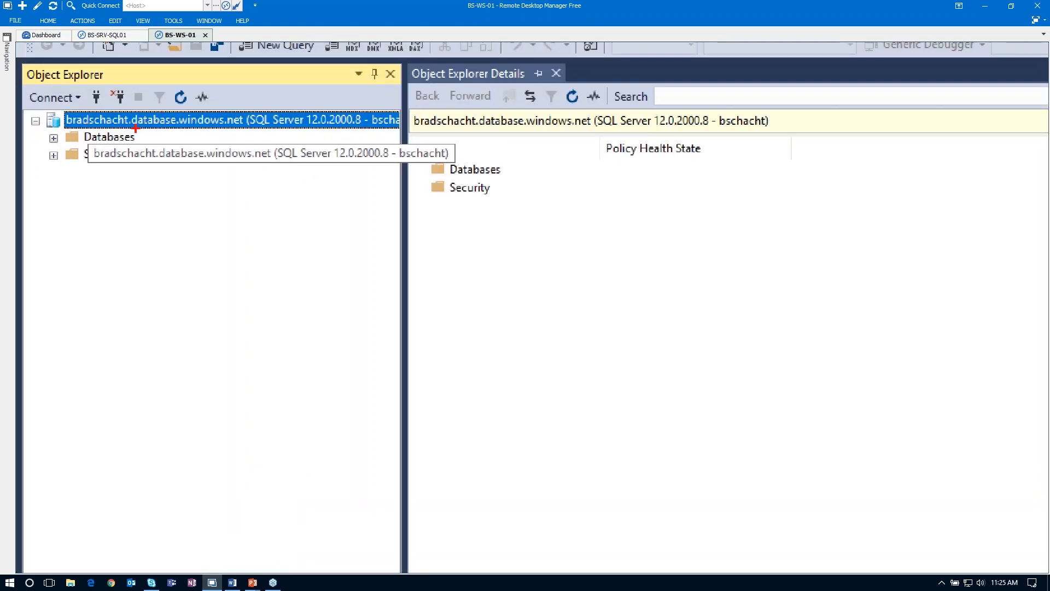
{"action": "left_click_drag", "start_coordinate": [119, 131], "coordinate": [180, 201]}
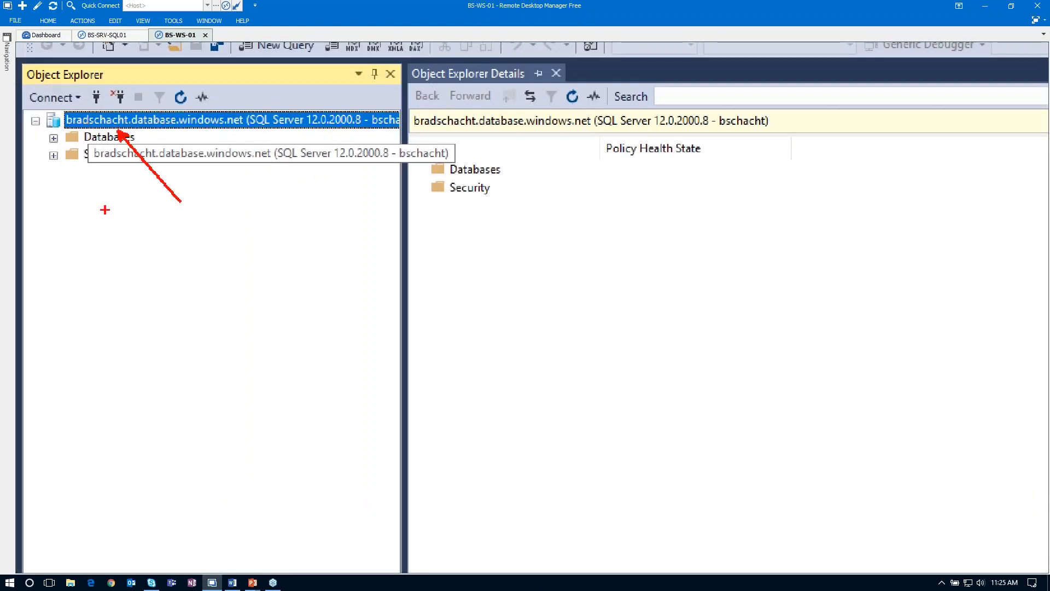
{"action": "key", "text": "Escape"}
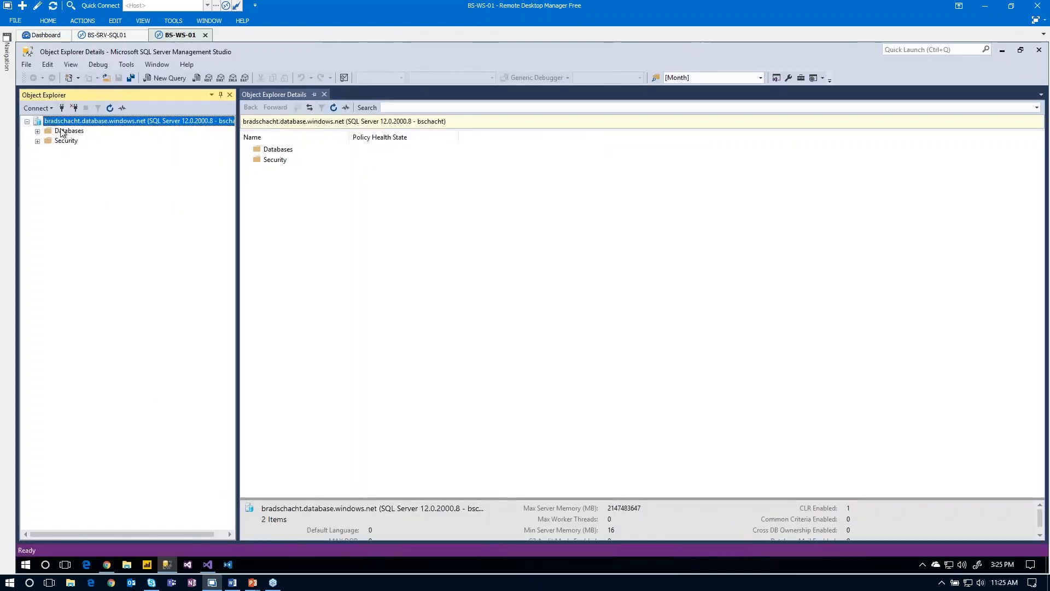
- Browse the AdventureWorksDW tables and DatabaseLog details, collapse the tree, and return to Visual Studio
{"action": "left_click", "coordinate": [37, 131]}
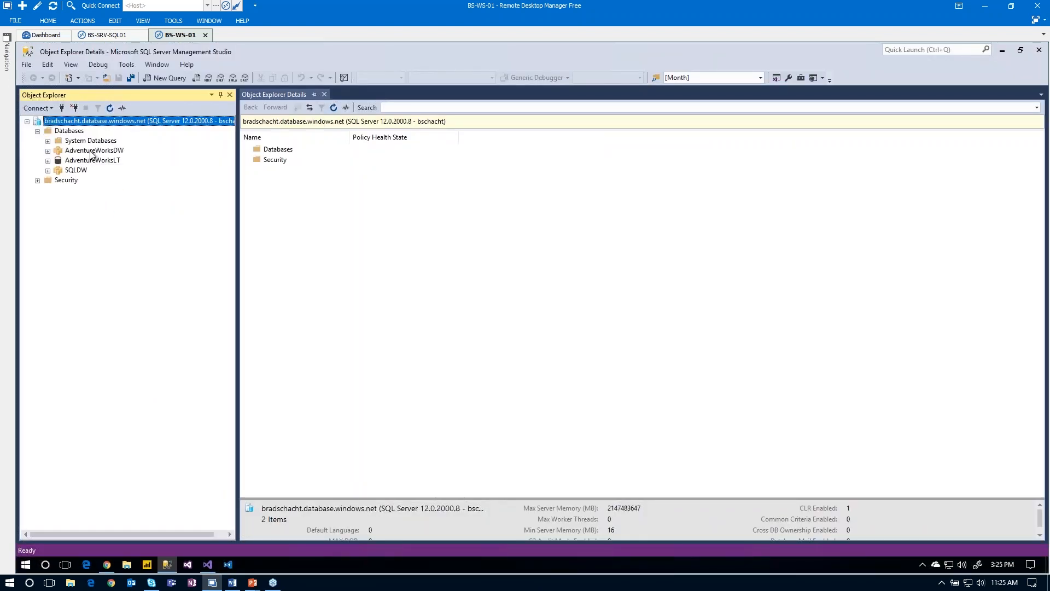
{"action": "double_click", "coordinate": [92, 151]}
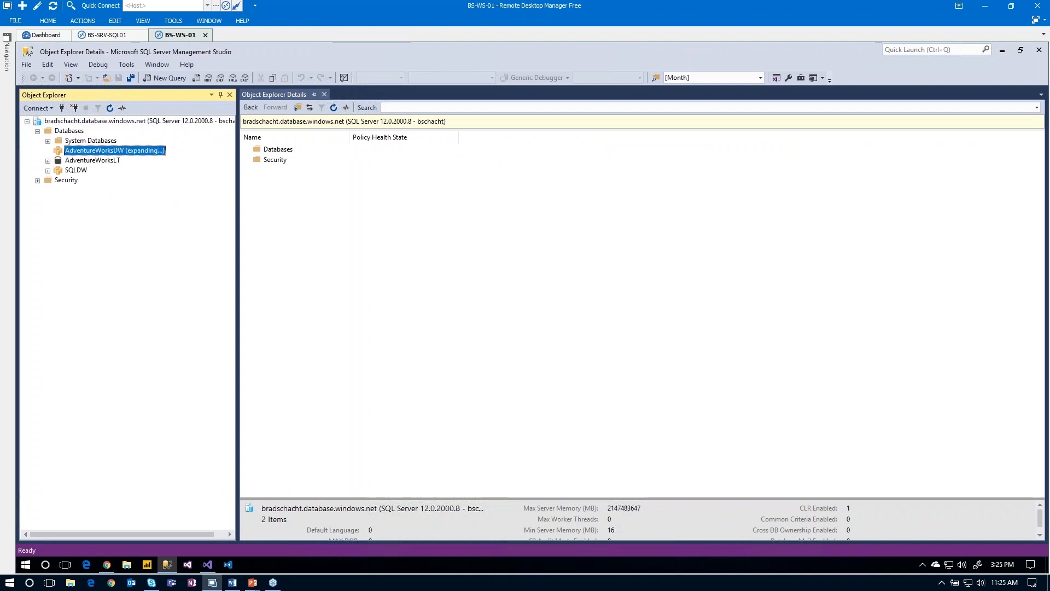
{"action": "double_click", "coordinate": [84, 161]}
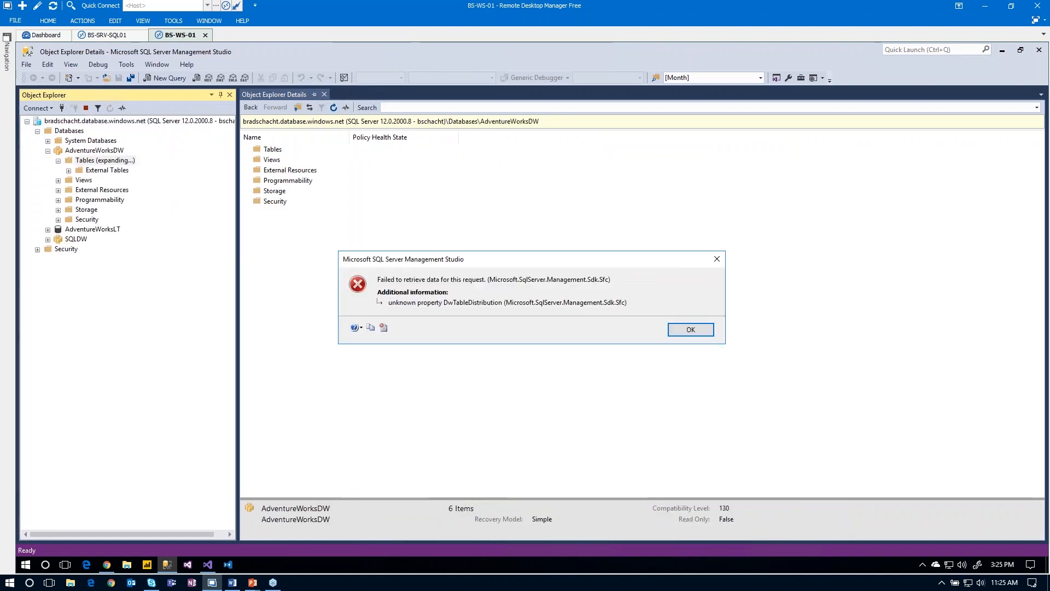
{"action": "left_click", "coordinate": [695, 331]}
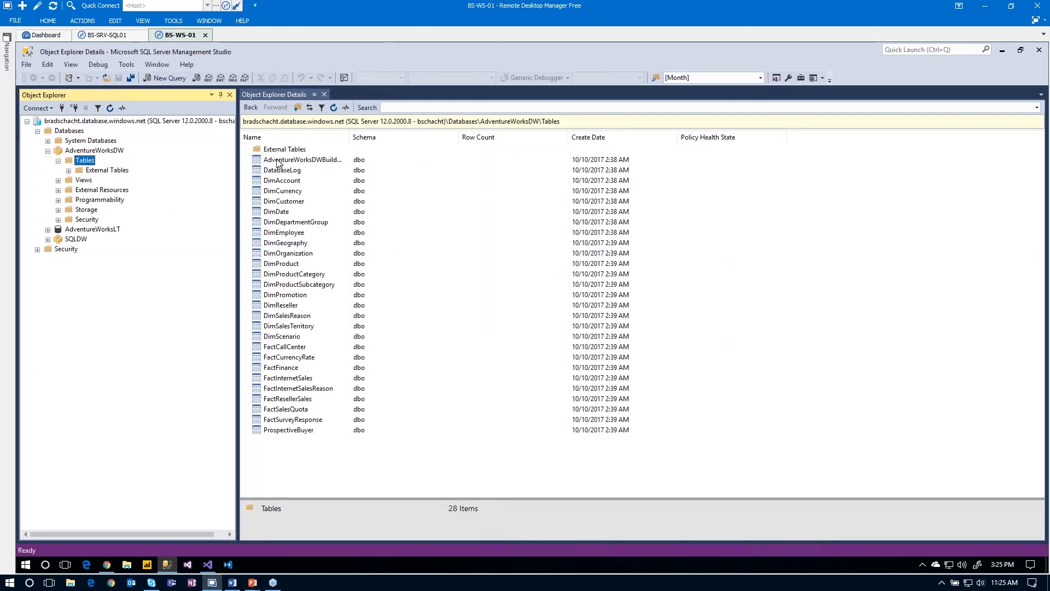
{"action": "left_click", "coordinate": [304, 171]}
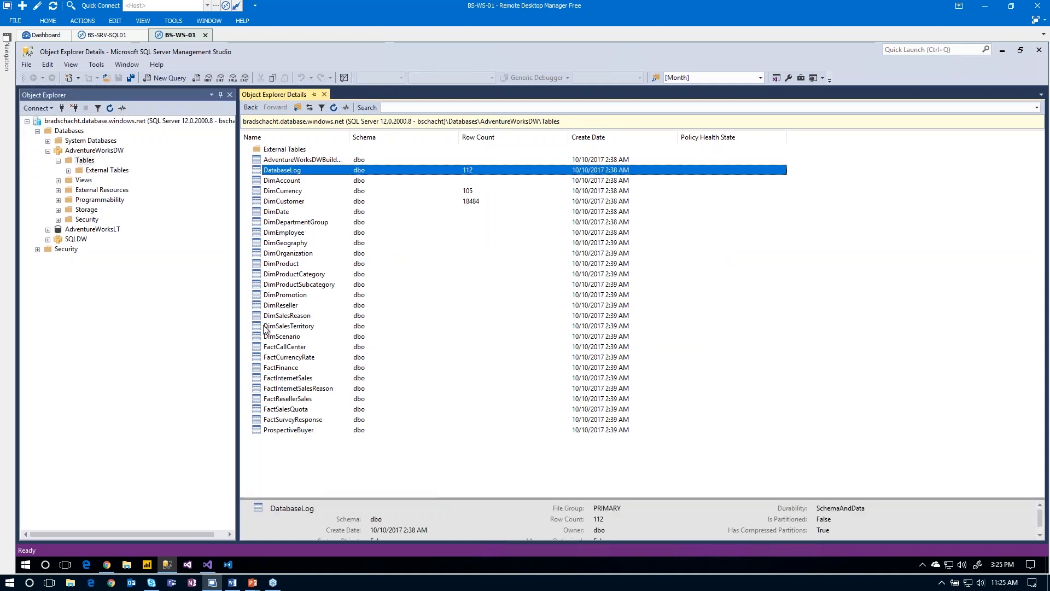
{"action": "left_click", "coordinate": [58, 162]}
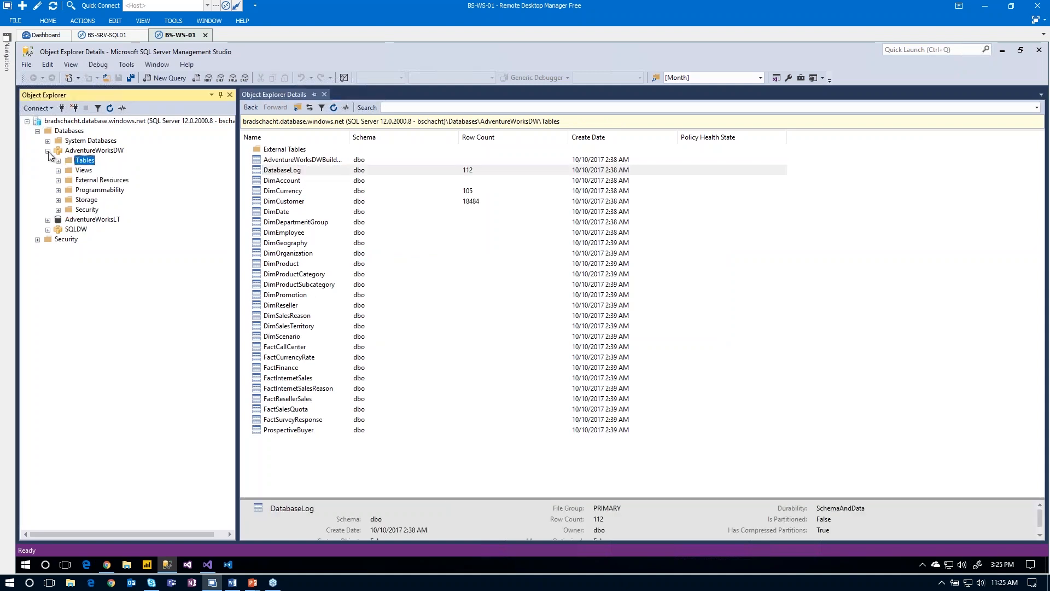
{"action": "left_click", "coordinate": [48, 151]}
{"action": "key", "text": "alt+Tab"}
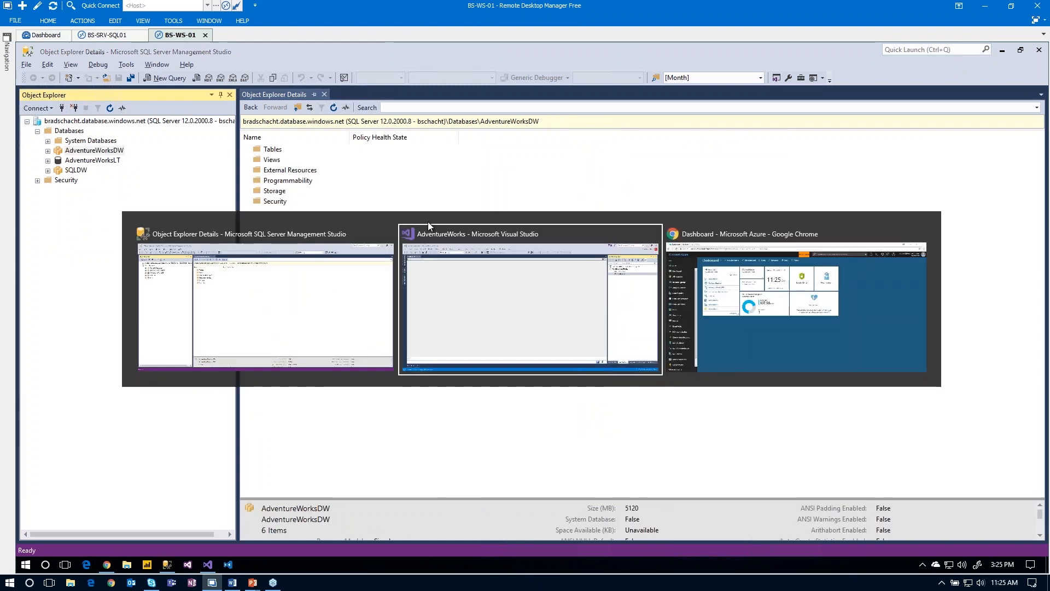
{"action": "left_click", "coordinate": [451, 238]}
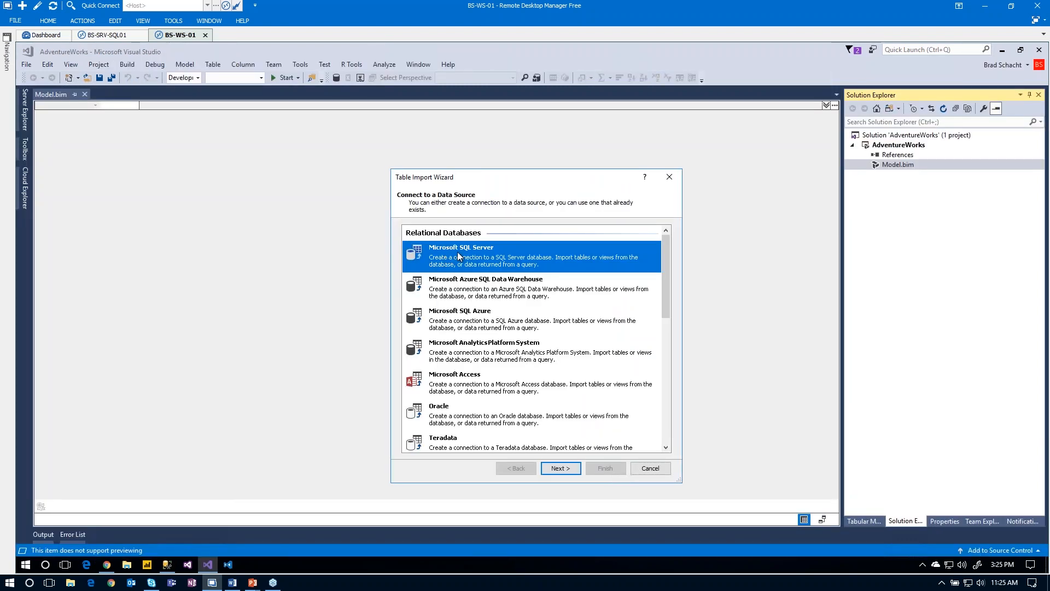
- Choose Microsoft SQL Server, name the connection AdventureWorks, and enter the Azure SQL server address
{"action": "double_click", "coordinate": [509, 266]}
{"action": "left_click", "coordinate": [529, 229]}
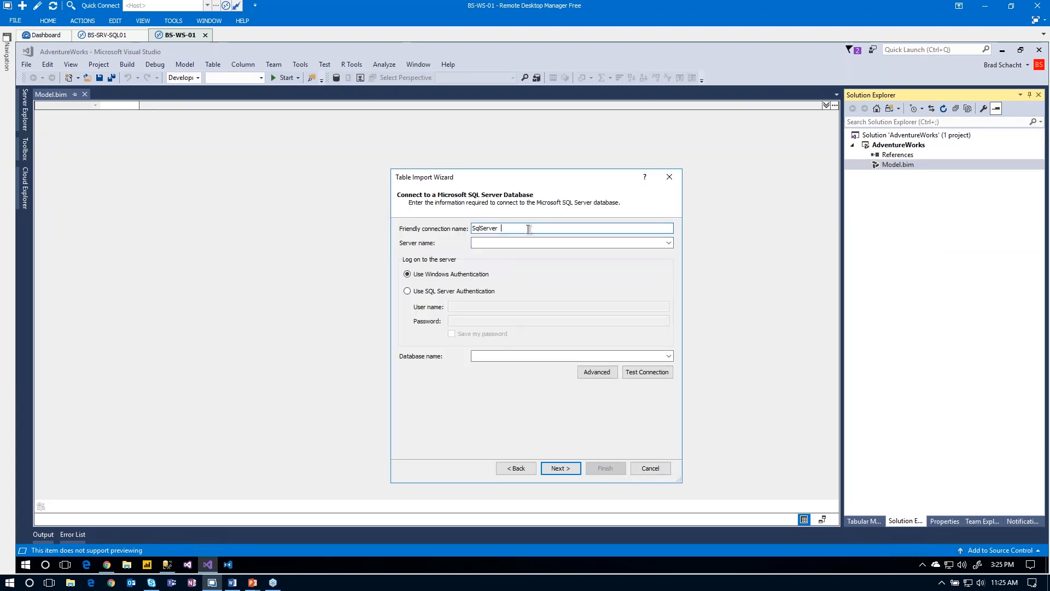
{"action": "key", "text": "ctrl+a"}
{"action": "type", "text": "Adventu"}
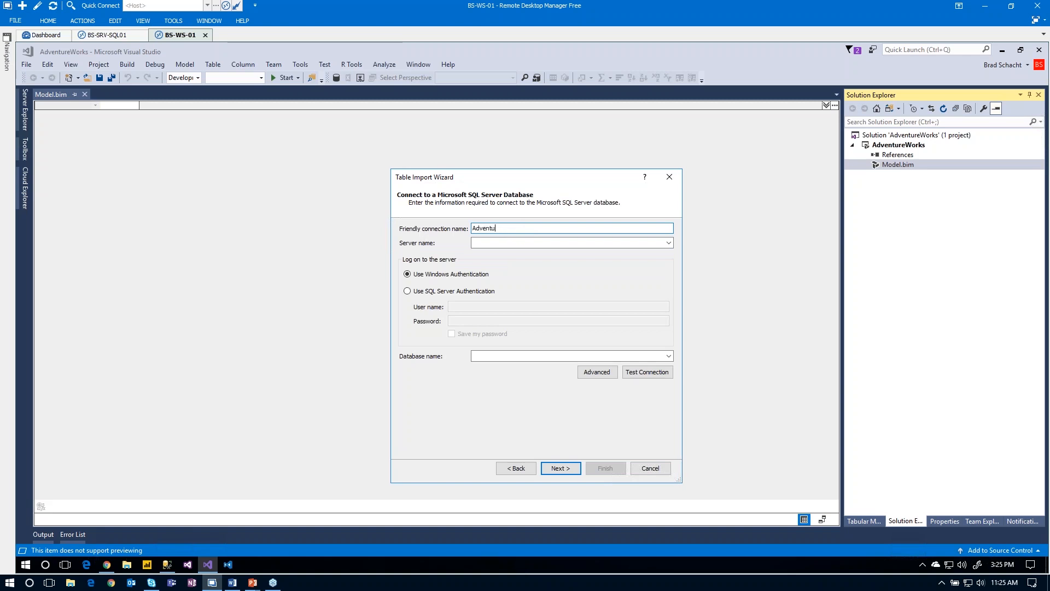
{"action": "type", "text": "reWorks"}
{"action": "key", "text": "Tab"}
{"action": "type", "text": "bradschacht"}
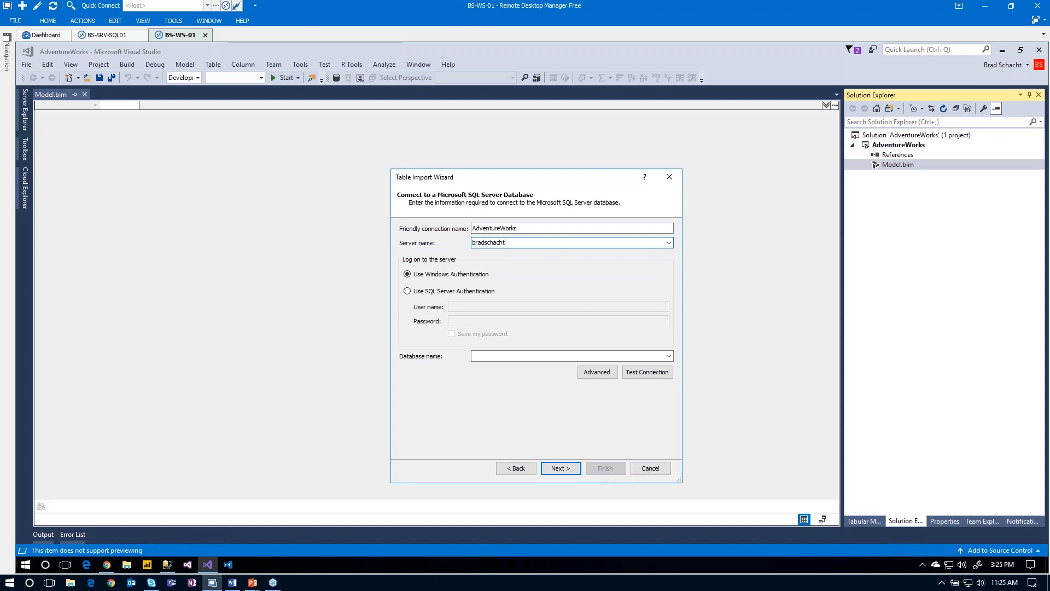
{"action": "type", "text": ".database.windows.net"}
- Use SQL Server authentication with the login user name and password, saving the password
{"action": "left_click", "coordinate": [424, 291]}
{"action": "left_click", "coordinate": [459, 307]}
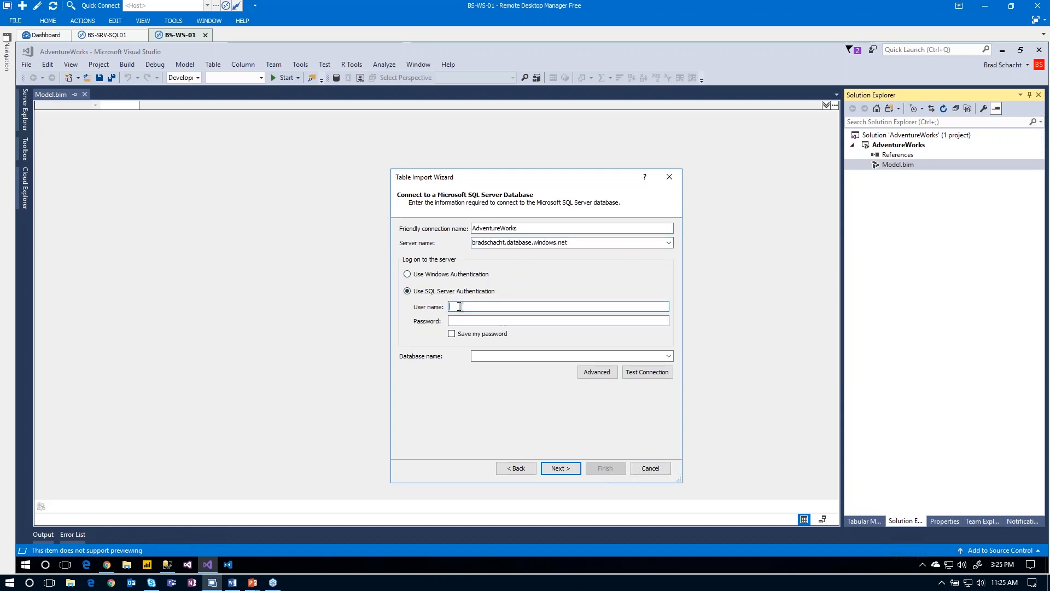
{"action": "type", "text": "bschacht"}
{"action": "key", "text": "Tab"}
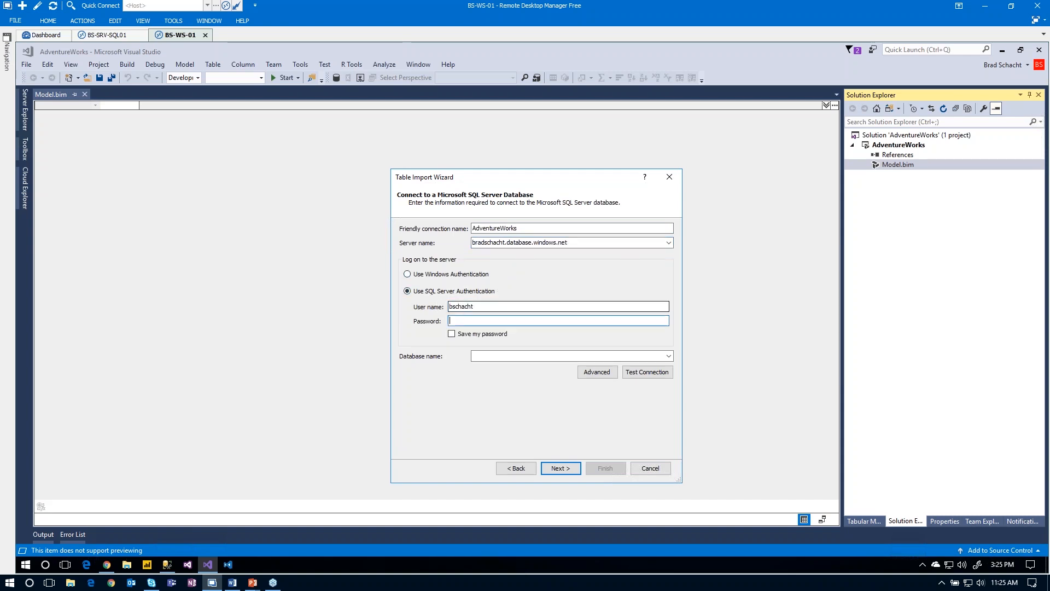
{"action": "type", "text": "••••••••••••"}
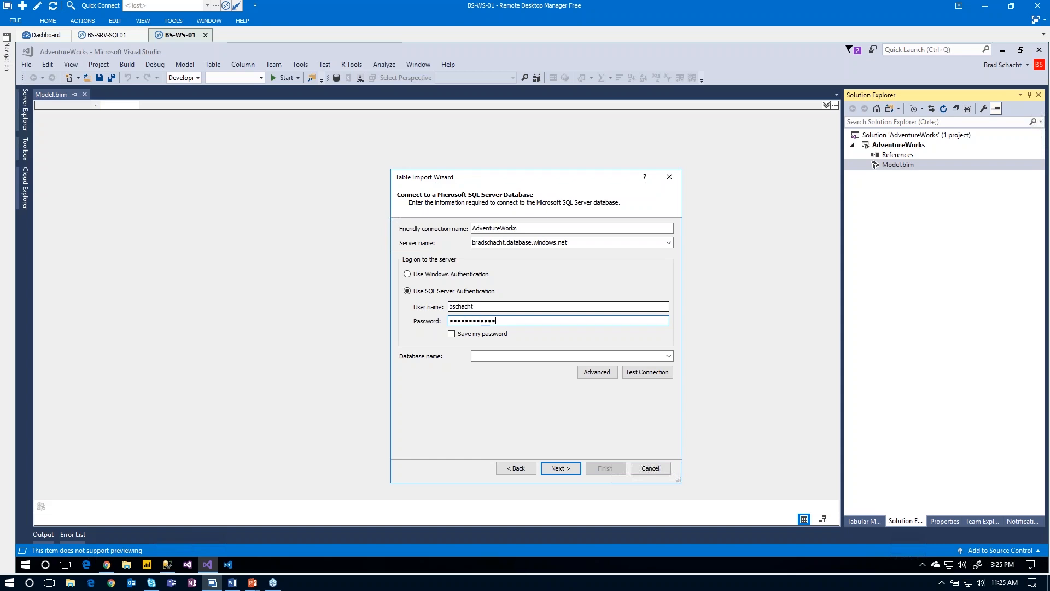
{"action": "key", "text": "Tab"}
{"action": "key", "text": "space"}
- Select the AdventureWorksDW database, test the connection successfully, and continue
{"action": "left_click", "coordinate": [668, 356]}
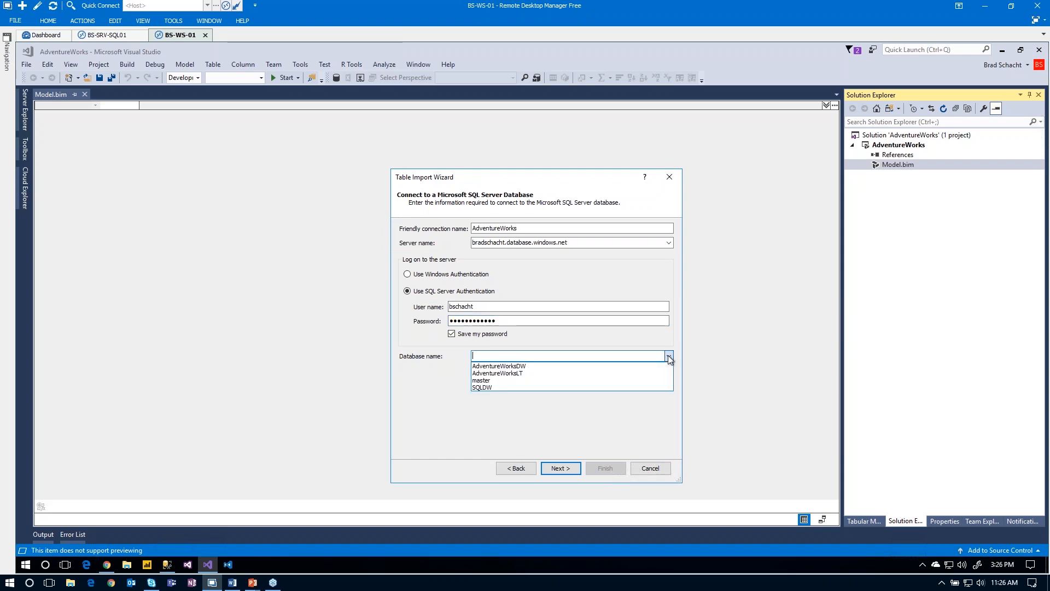
{"action": "left_click", "coordinate": [535, 366]}
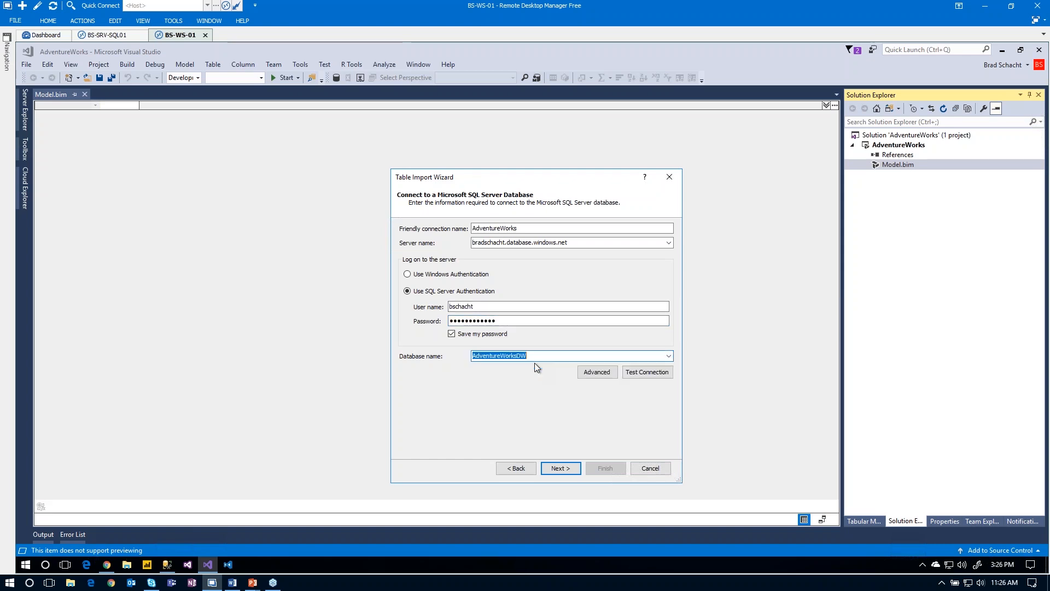
{"action": "left_click", "coordinate": [643, 375]}
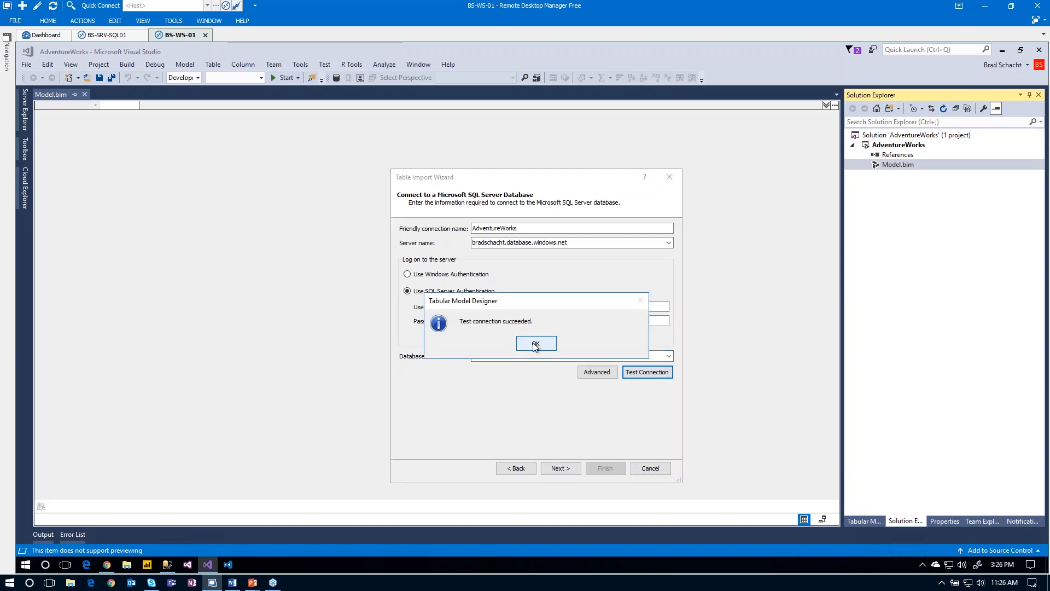
{"action": "left_click", "coordinate": [535, 344]}
{"action": "left_click", "coordinate": [559, 468]}
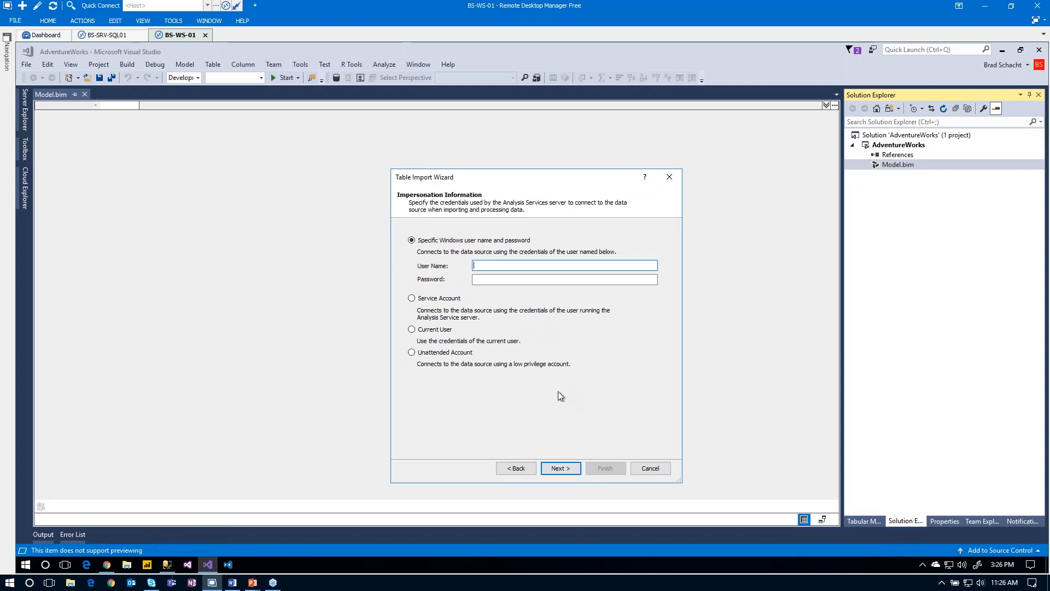
- Impersonate the Service Account and keep 'Select from a list of tables and views'
{"action": "left_click", "coordinate": [443, 301]}
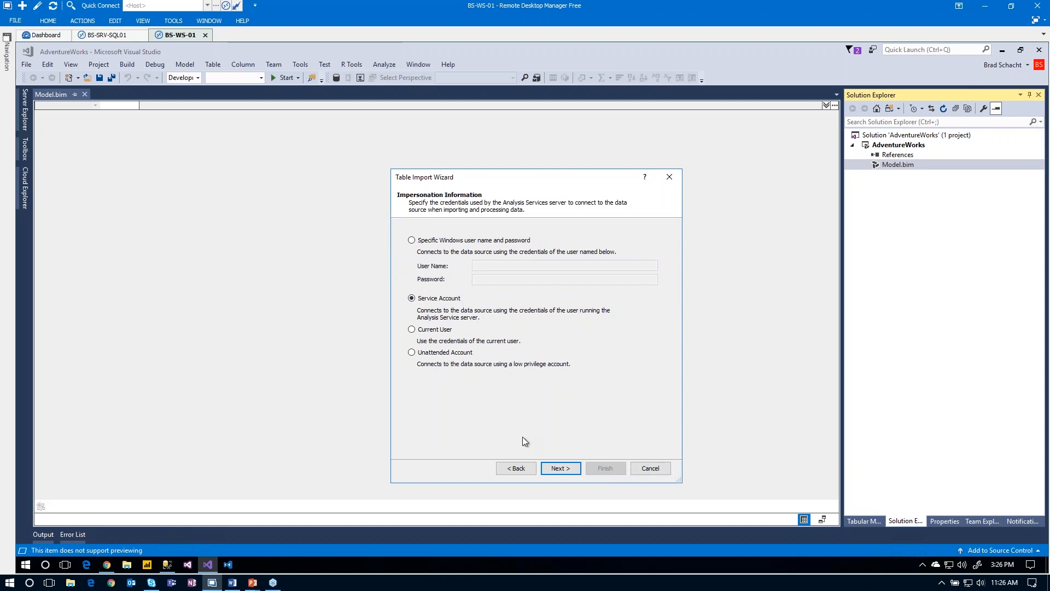
{"action": "left_click", "coordinate": [565, 470]}
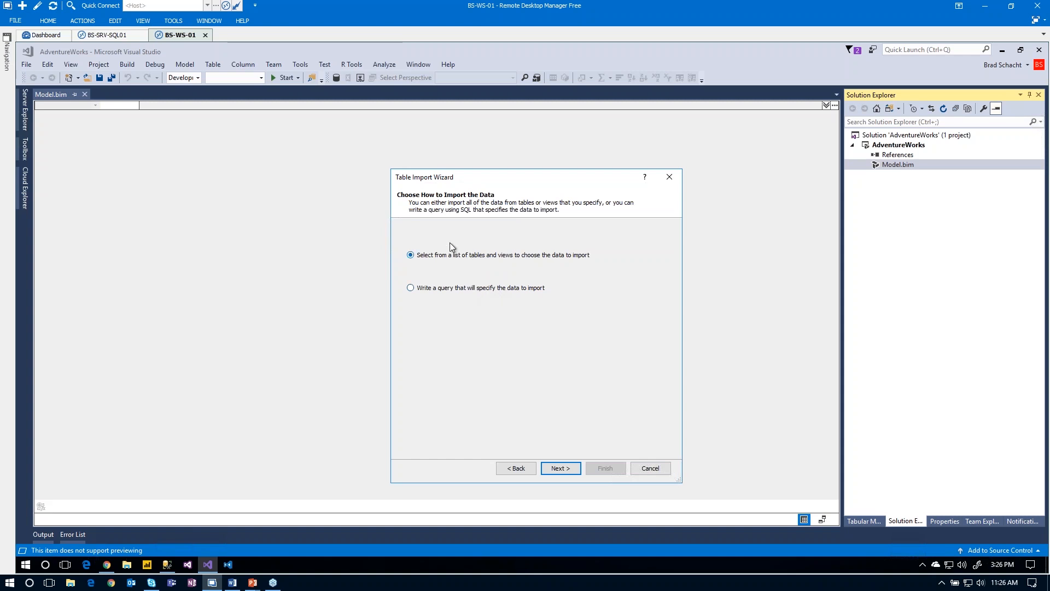
{"action": "left_click", "coordinate": [560, 468]}
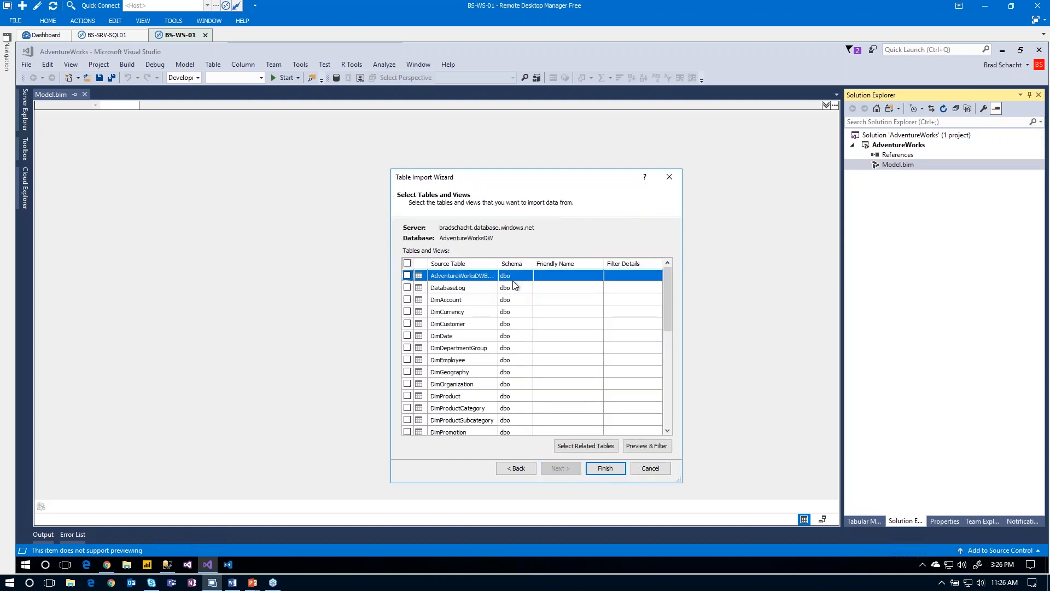
- Check DimCustomer, DimDate, DimProduct, DimSalesTerritory and FactInternetSales for import
{"action": "left_click", "coordinate": [407, 324]}
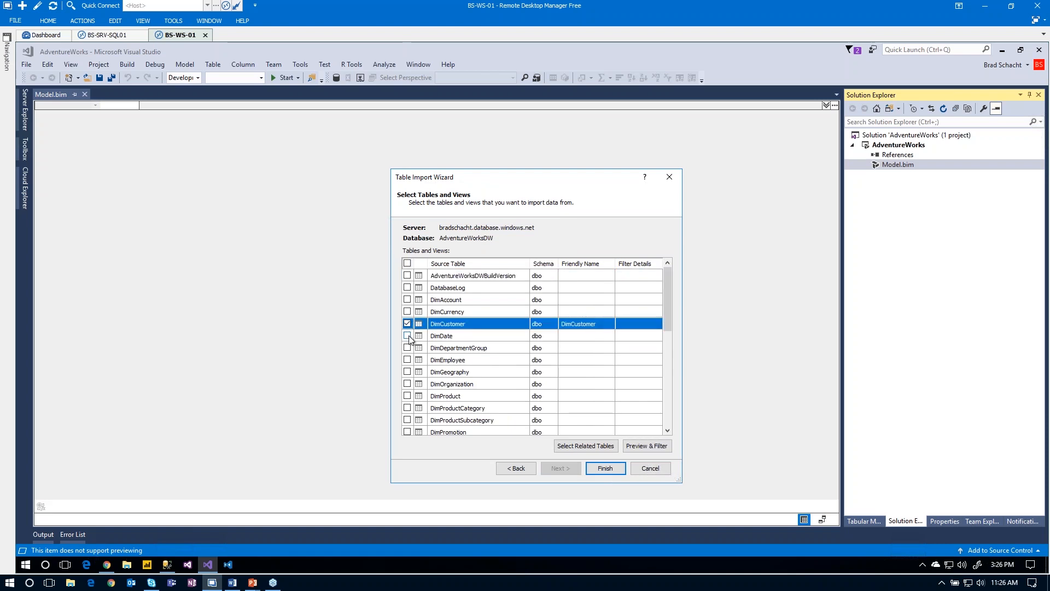
{"action": "left_click", "coordinate": [408, 336]}
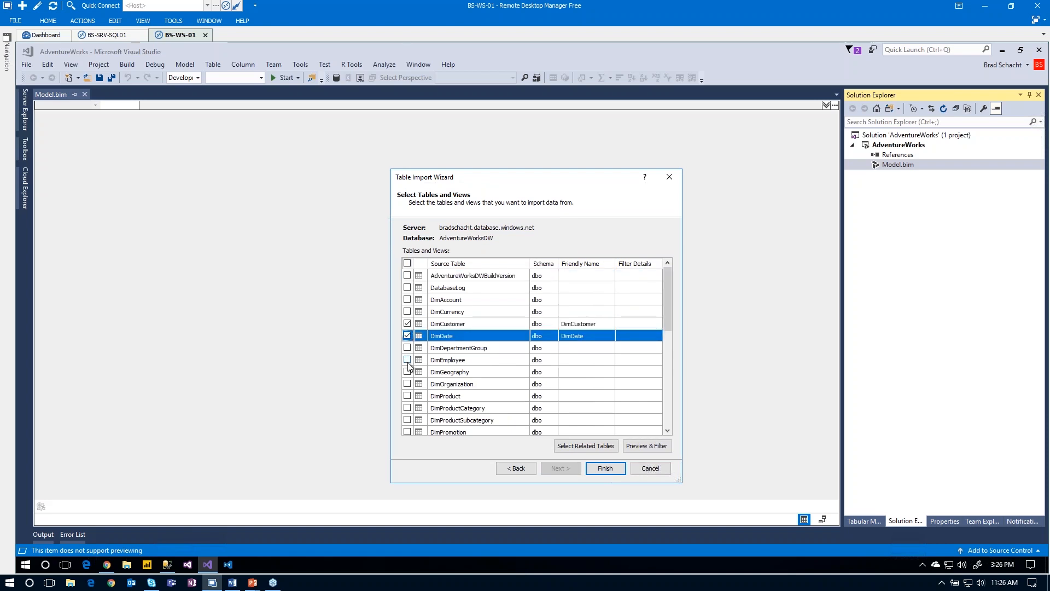
{"action": "scroll", "coordinate": [412, 423], "scroll_direction": "down", "scroll_amount": 1}
{"action": "left_click", "coordinate": [407, 431]}
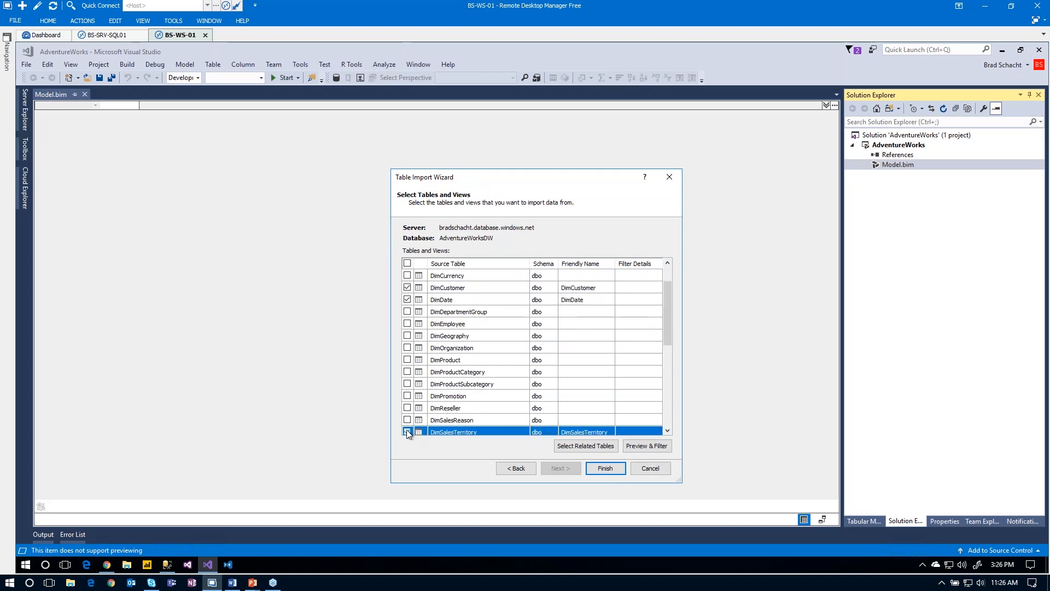
{"action": "left_click", "coordinate": [407, 359]}
{"action": "scroll", "coordinate": [415, 358], "scroll_direction": "down", "scroll_amount": 3}
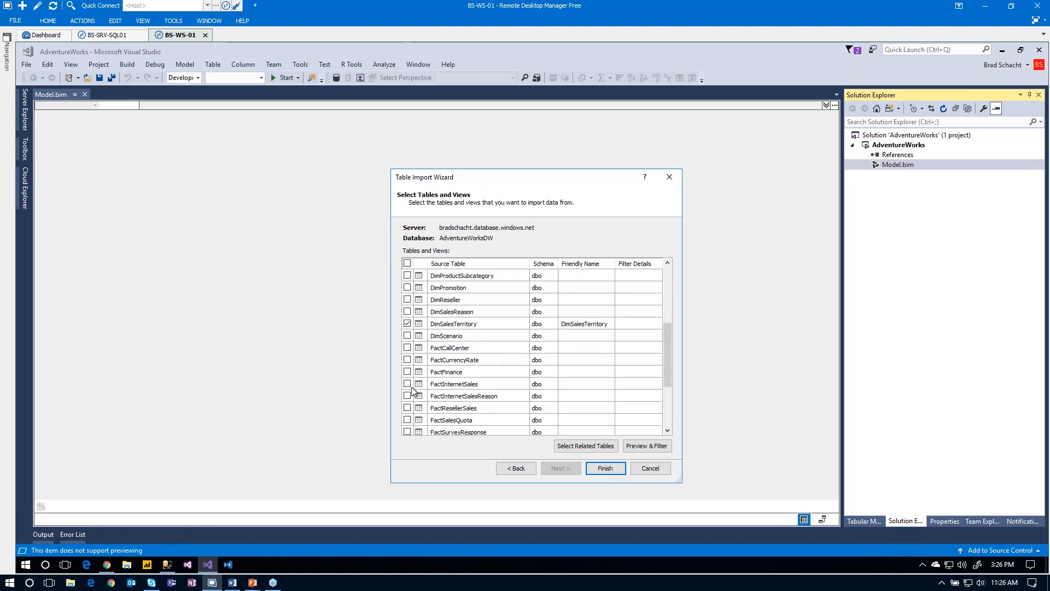
{"action": "left_click", "coordinate": [408, 384]}
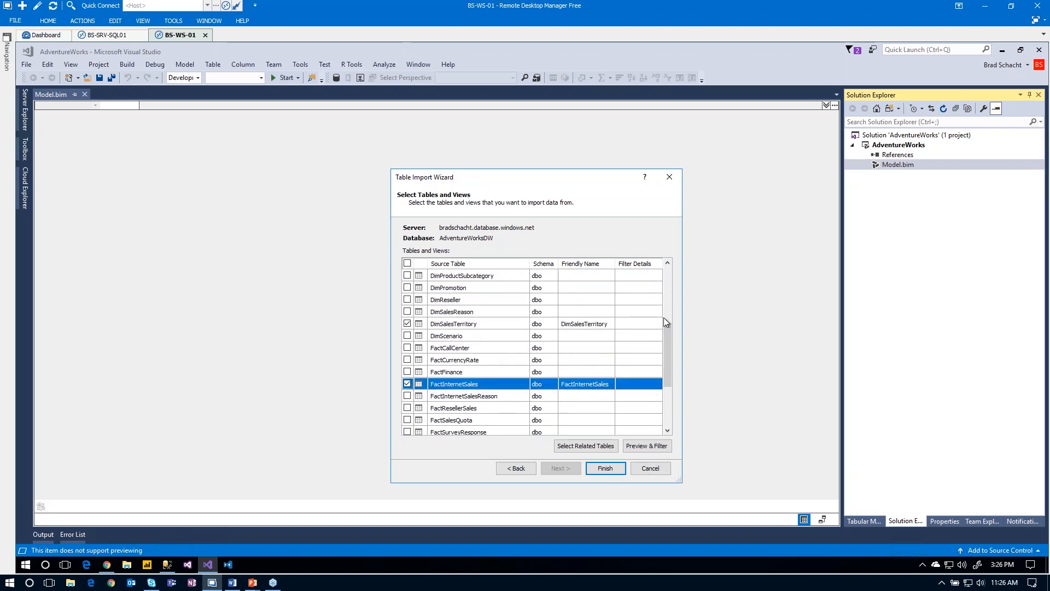
- Rename FactInternetSales, DimSalesTerritory and DimProduct to InternetSales, SalesTerritory and Product
{"action": "left_click_drag", "start_coordinate": [682, 327], "coordinate": [703, 326]}
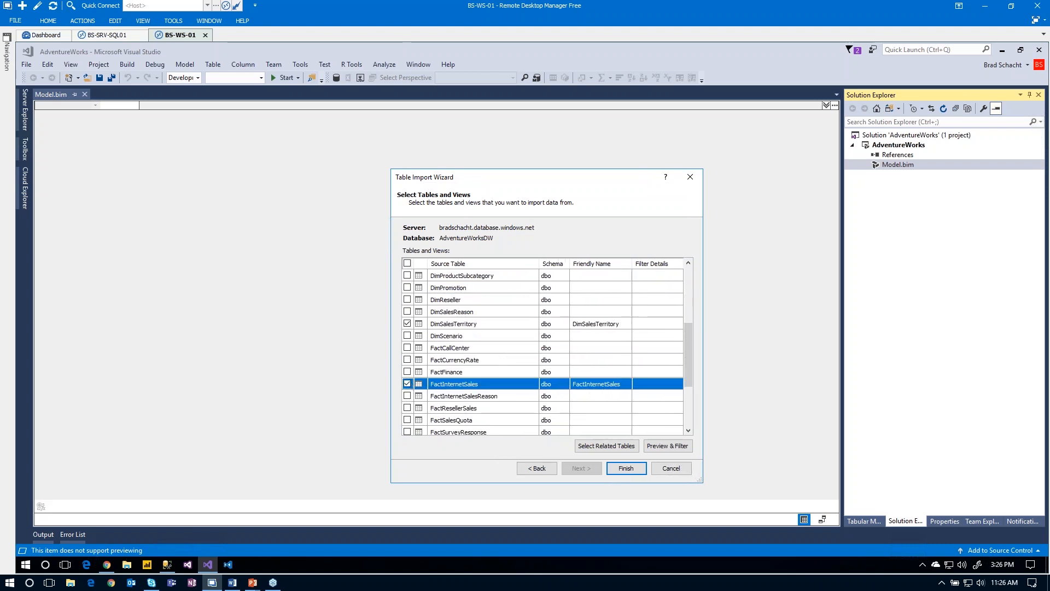
{"action": "left_click", "coordinate": [596, 386]}
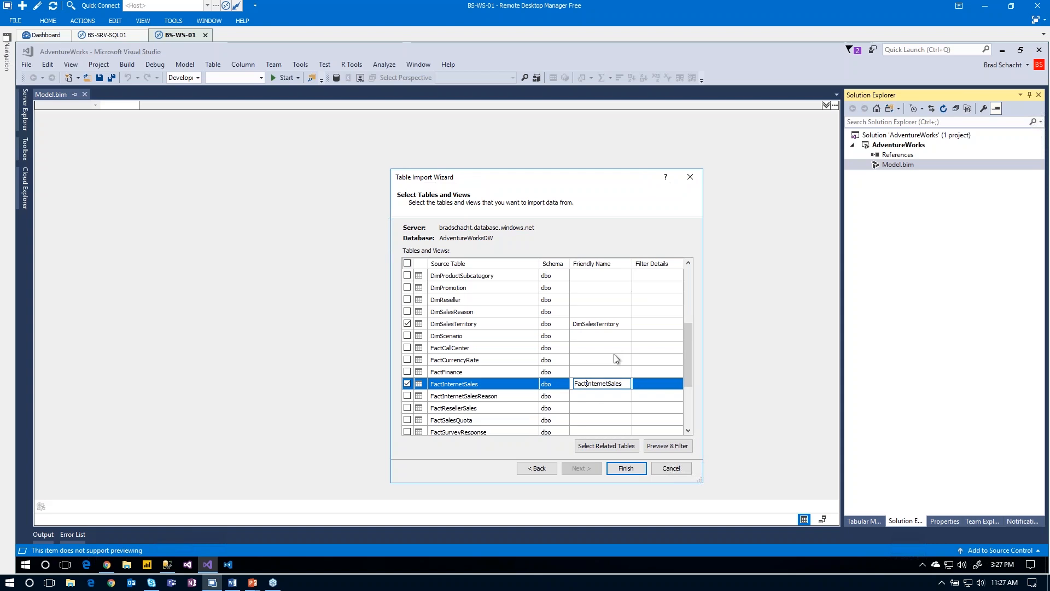
{"action": "key", "text": "BackSpace"}
{"action": "key", "text": "BackSpace"}
{"action": "key", "text": "BackSpace"}
{"action": "key", "text": "BackSpace"}
{"action": "left_click", "coordinate": [584, 326]}
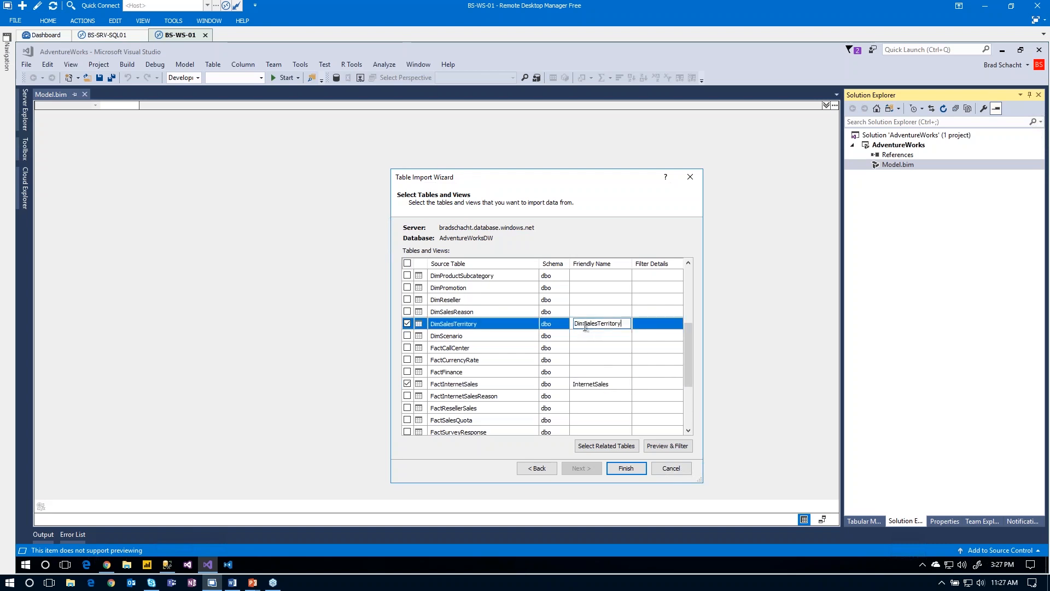
{"action": "key", "text": "BackSpace"}
{"action": "key", "text": "BackSpace"}
{"action": "left_click_drag", "start_coordinate": [685, 342], "coordinate": [684, 313]}
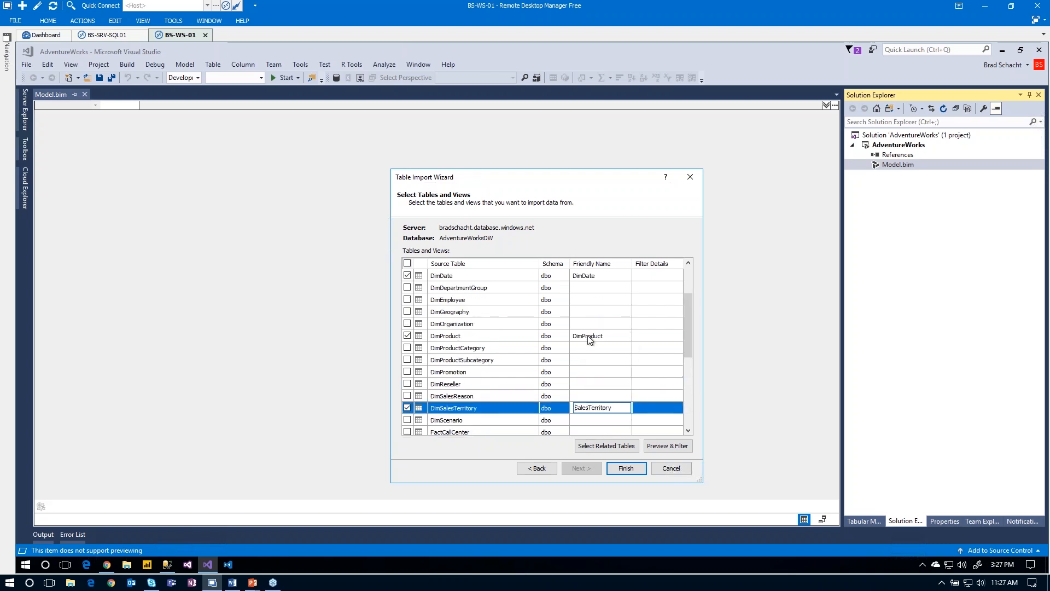
{"action": "left_click", "coordinate": [581, 335]}
{"action": "left_click", "coordinate": [583, 336]}
{"action": "key", "text": "BackSpace"}
{"action": "key", "text": "BackSpace"}
{"action": "key", "text": "BackSpace"}
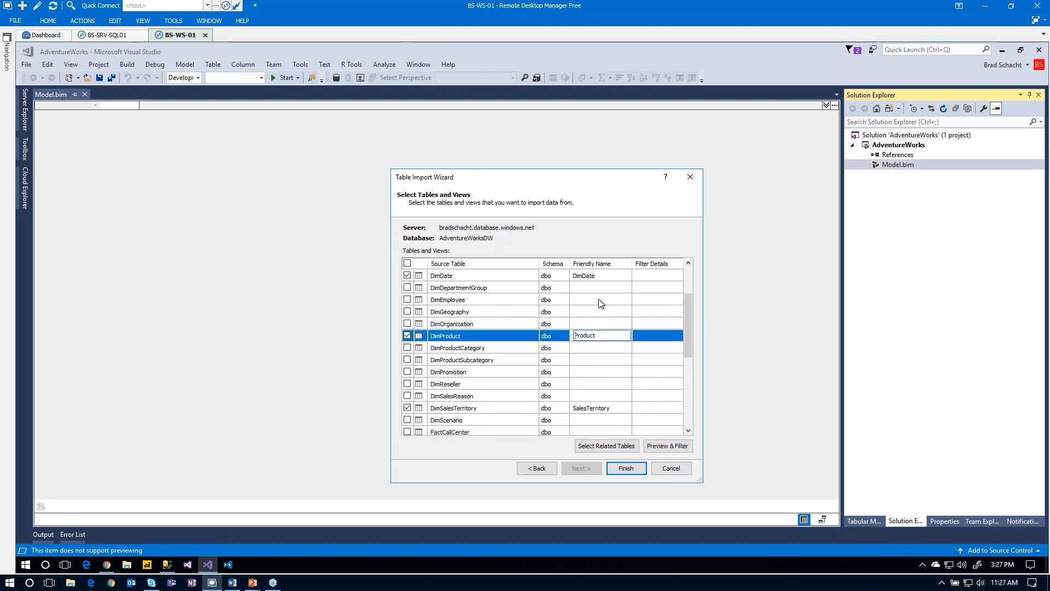
- Rename DimCustomer and DimDate to Customer and Date, then finish to start the import
{"action": "scroll", "coordinate": [598, 302], "scroll_direction": "up", "scroll_amount": 2}
{"action": "left_click", "coordinate": [586, 324]}
{"action": "left_click", "coordinate": [583, 324]}
{"action": "key", "text": "BackSpace"}
{"action": "key", "text": "BackSpace"}
{"action": "key", "text": "BackSpace"}
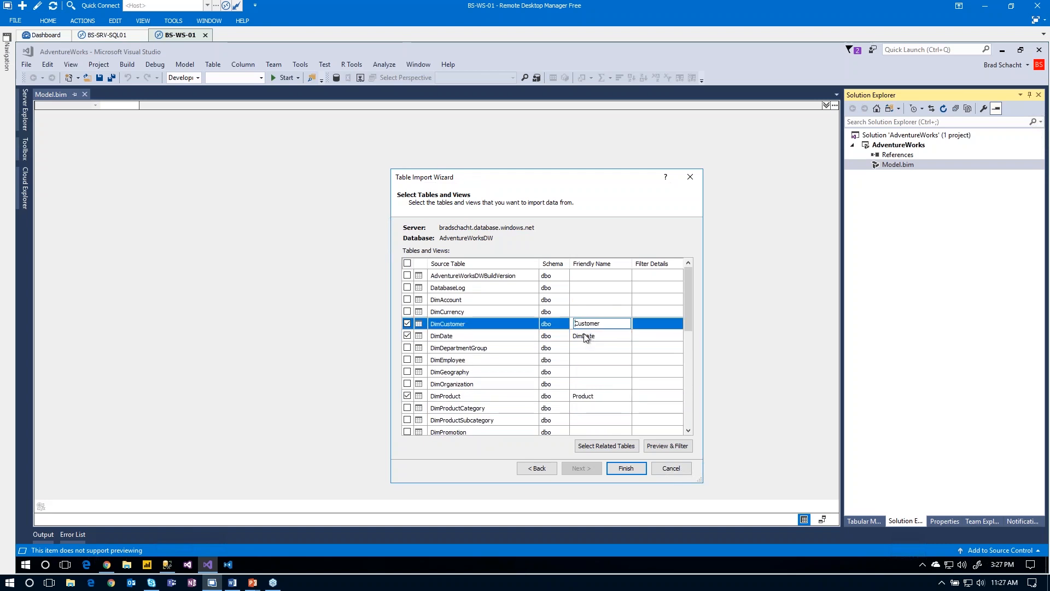
{"action": "left_click", "coordinate": [584, 336]}
{"action": "key", "text": "BackSpace"}
{"action": "key", "text": "BackSpace"}
{"action": "key", "text": "BackSpace"}
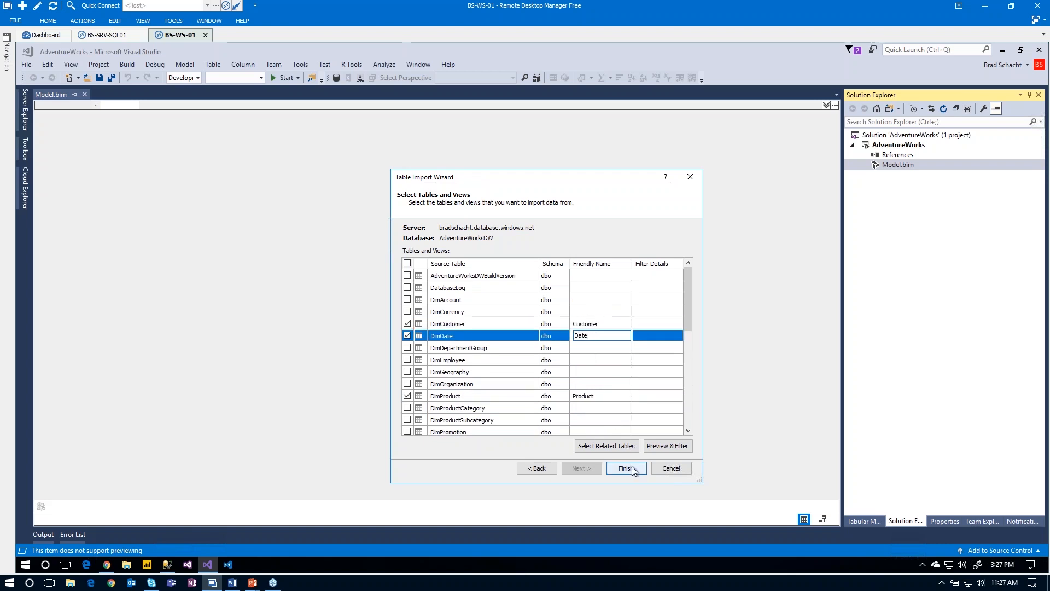
{"action": "left_click", "coordinate": [631, 465]}
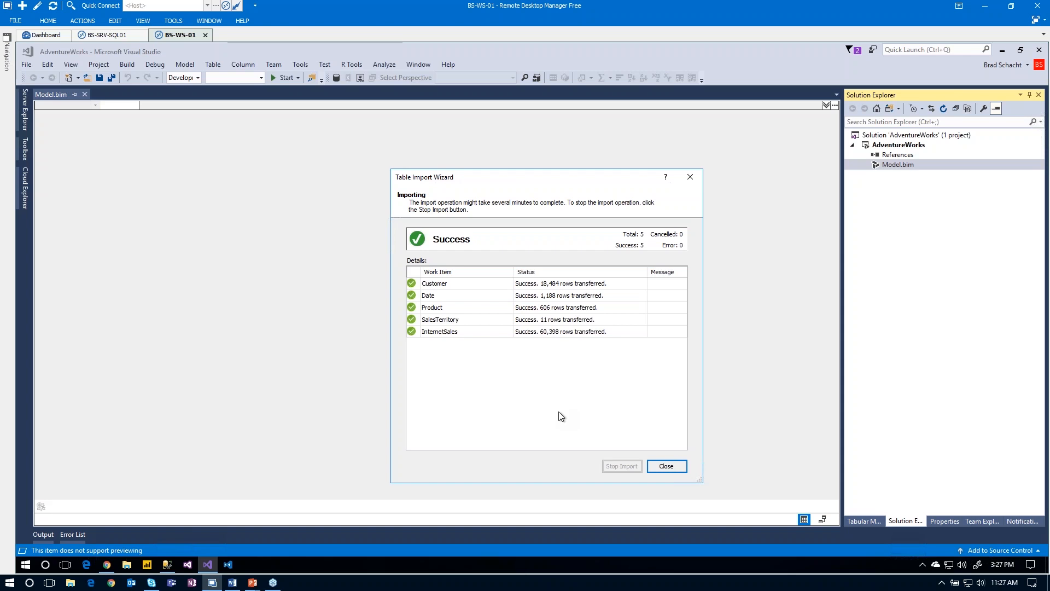
- Close the successful import summary to view the Customer table's 18,484 rows
{"action": "left_click", "coordinate": [671, 466]}
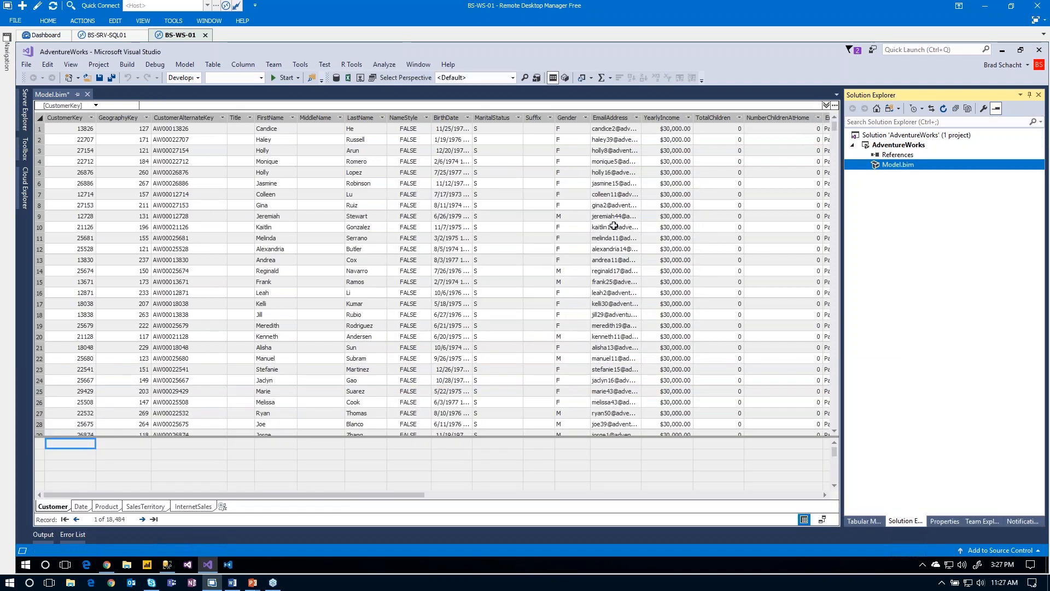
- Change the AdventureWorks project's deployment server to BS-SR in its properties
{"action": "left_click", "coordinate": [613, 227]}
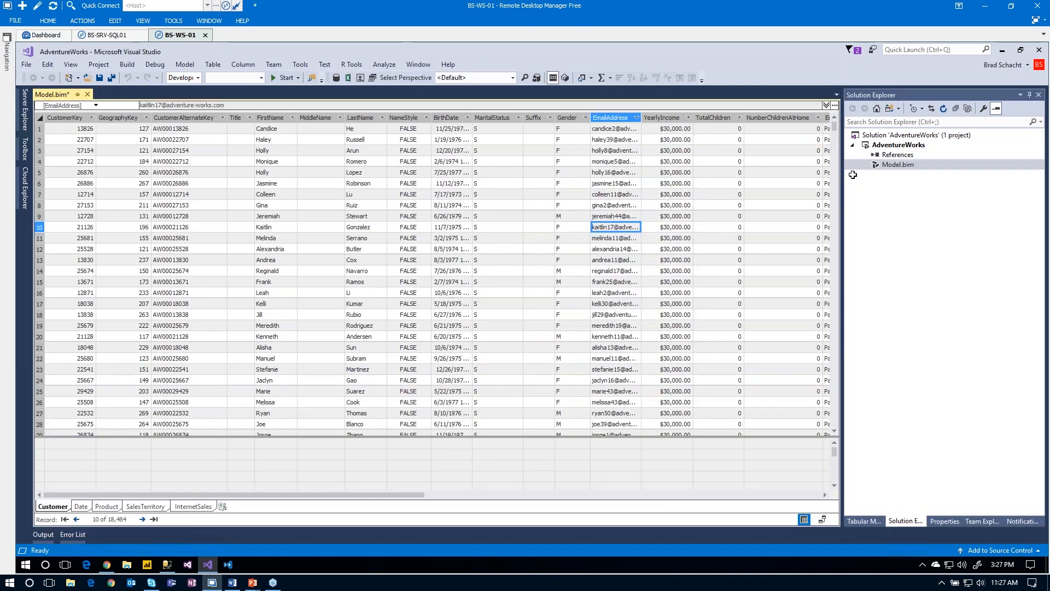
{"action": "right_click", "coordinate": [894, 146]}
{"action": "left_click", "coordinate": [860, 364]}
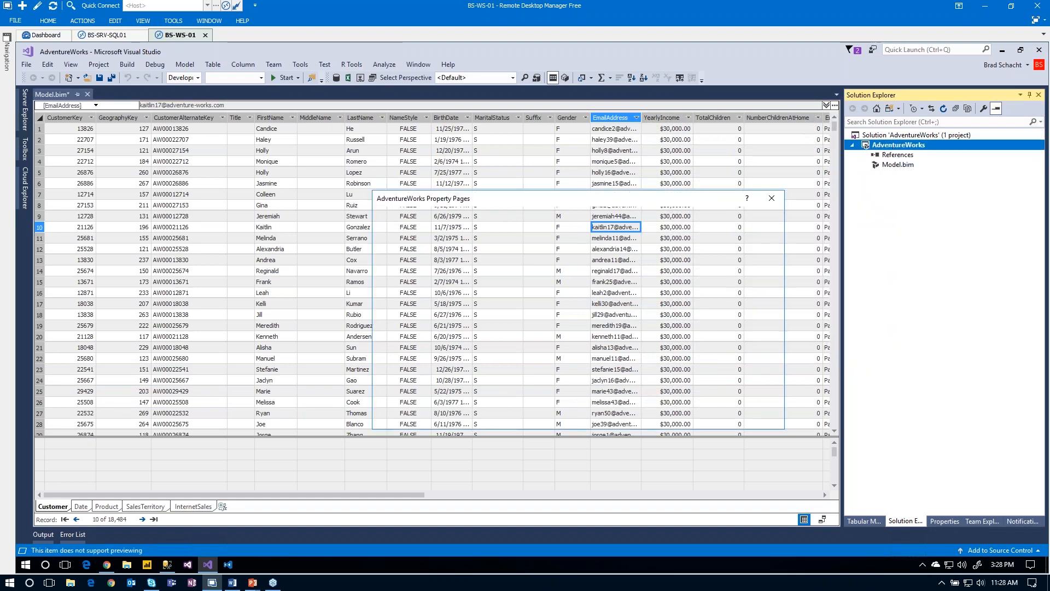
{"action": "double_click", "coordinate": [662, 280]}
{"action": "type", "text": "B"}
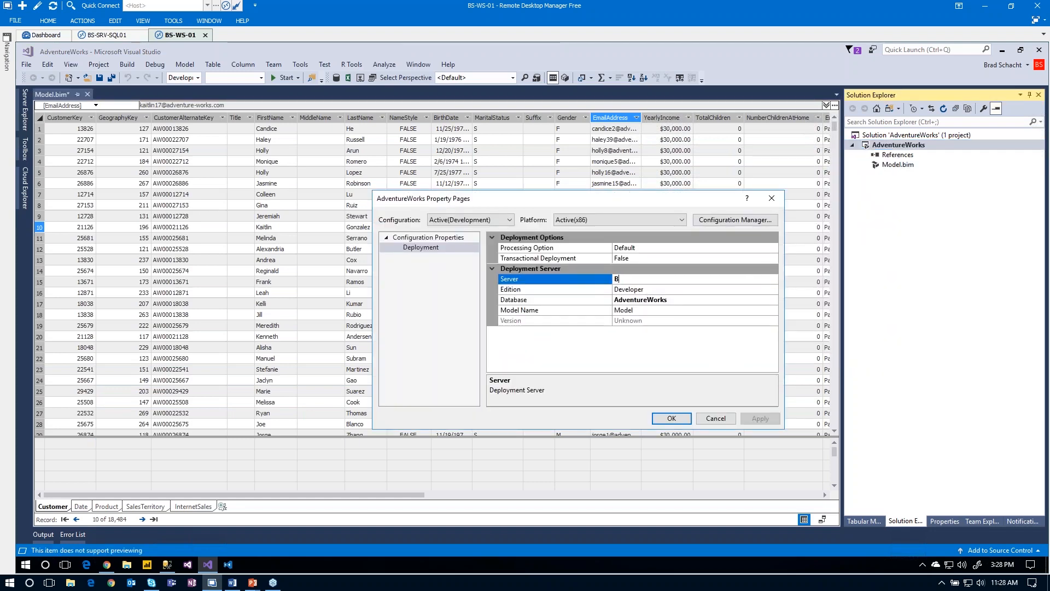
{"action": "type", "text": "S-SRV-SQL01"}
{"action": "left_click", "coordinate": [672, 419]}
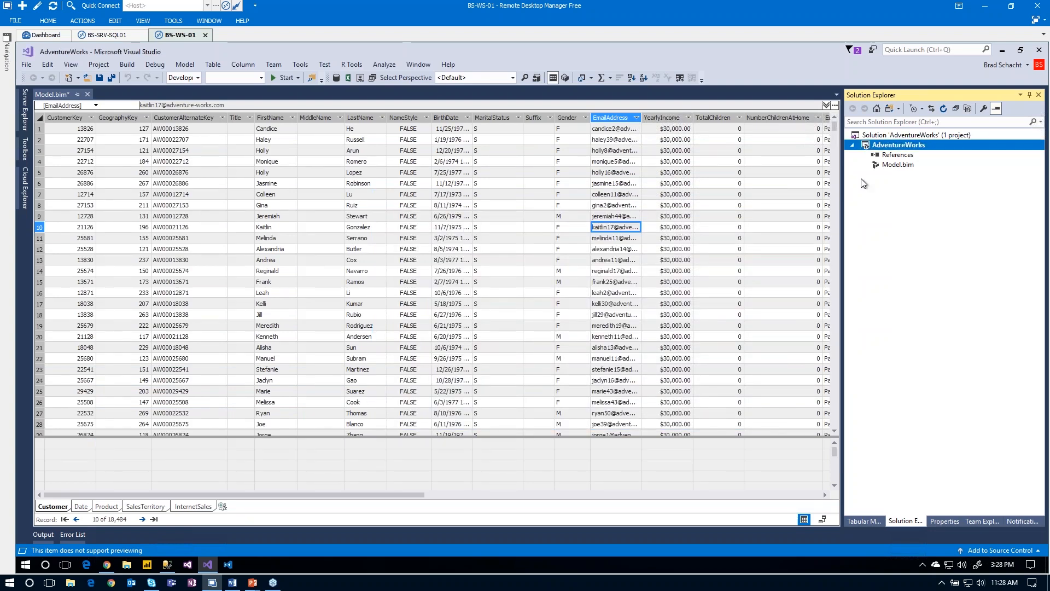
- Deploy the AdventureWorks model and confirm the data source credentials
{"action": "right_click", "coordinate": [879, 149]}
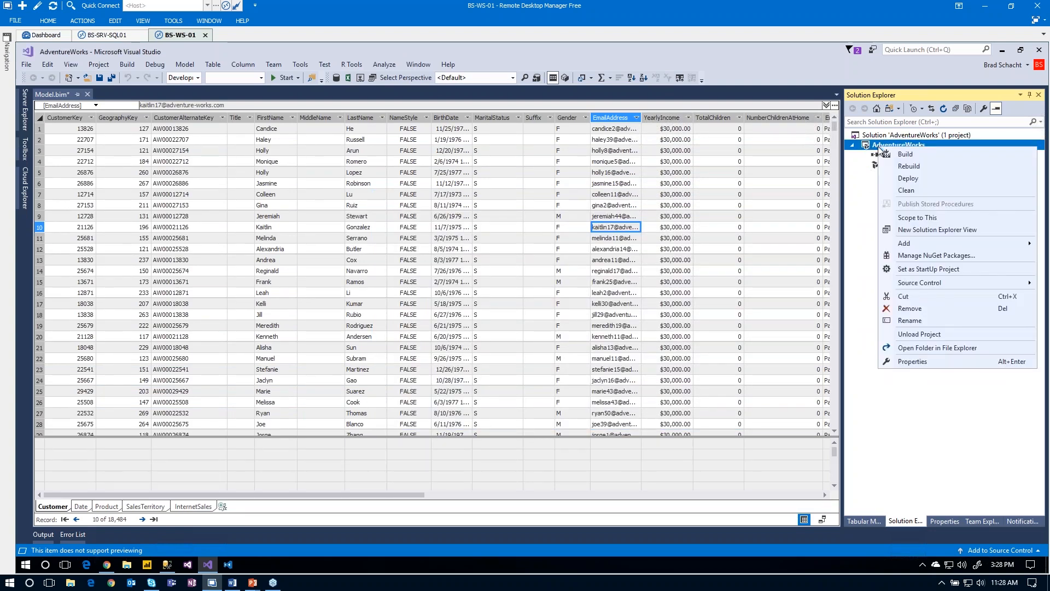
{"action": "left_click", "coordinate": [901, 180]}
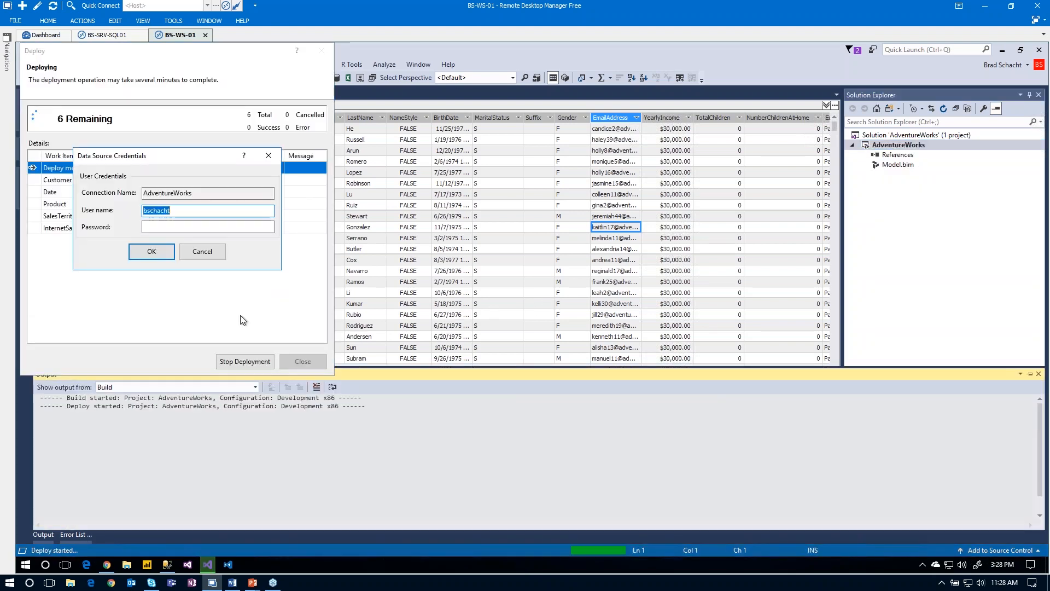
{"action": "key", "text": "Tab"}
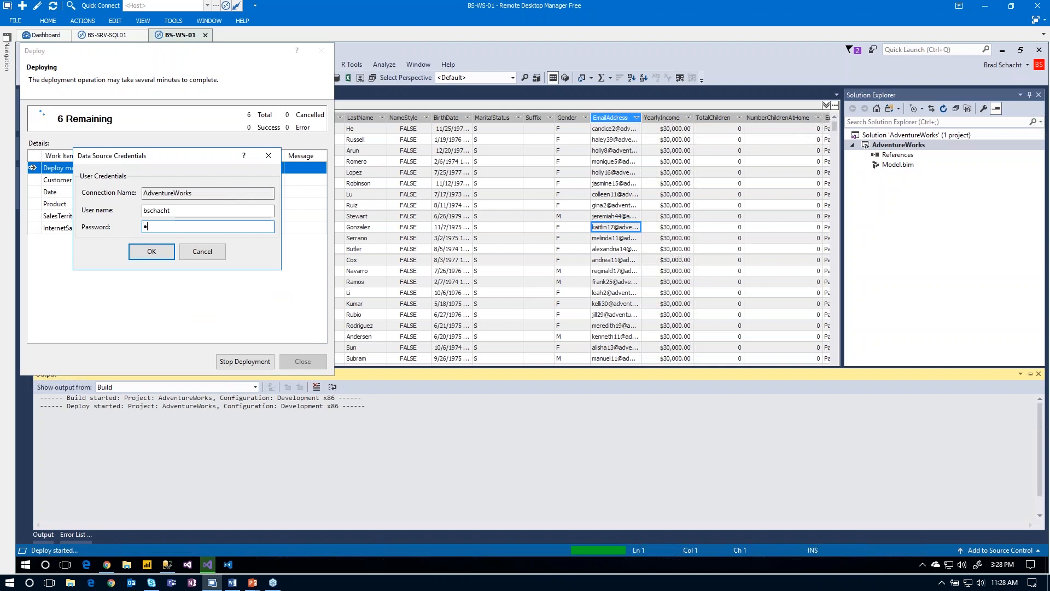
{"action": "key", "text": "Return"}
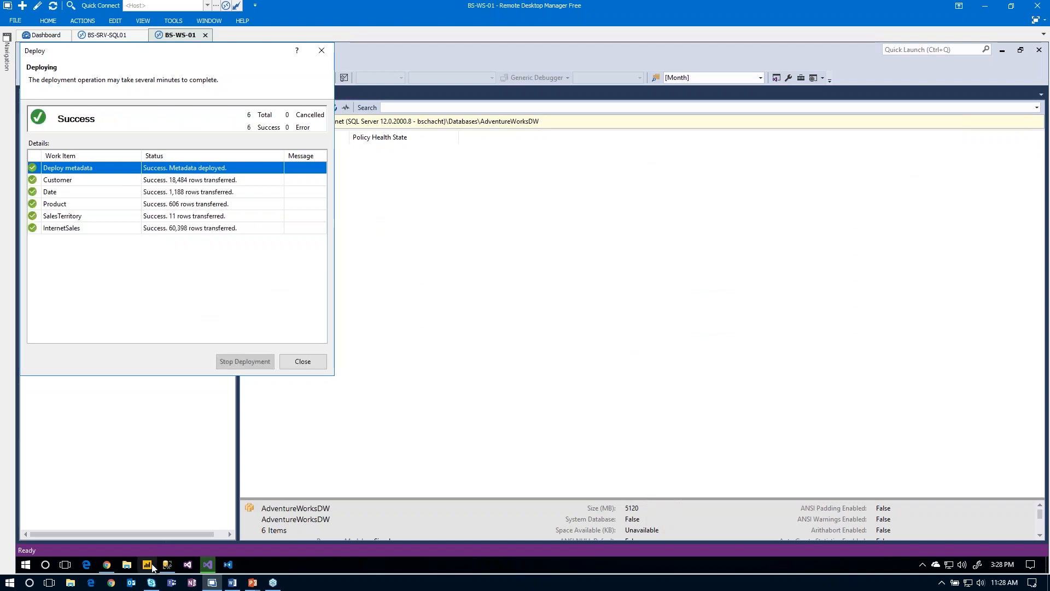
- Close the deployment report and connect Management Studio to Analysis Services server BS-SRV-SQL01
{"action": "left_click", "coordinate": [303, 361]}
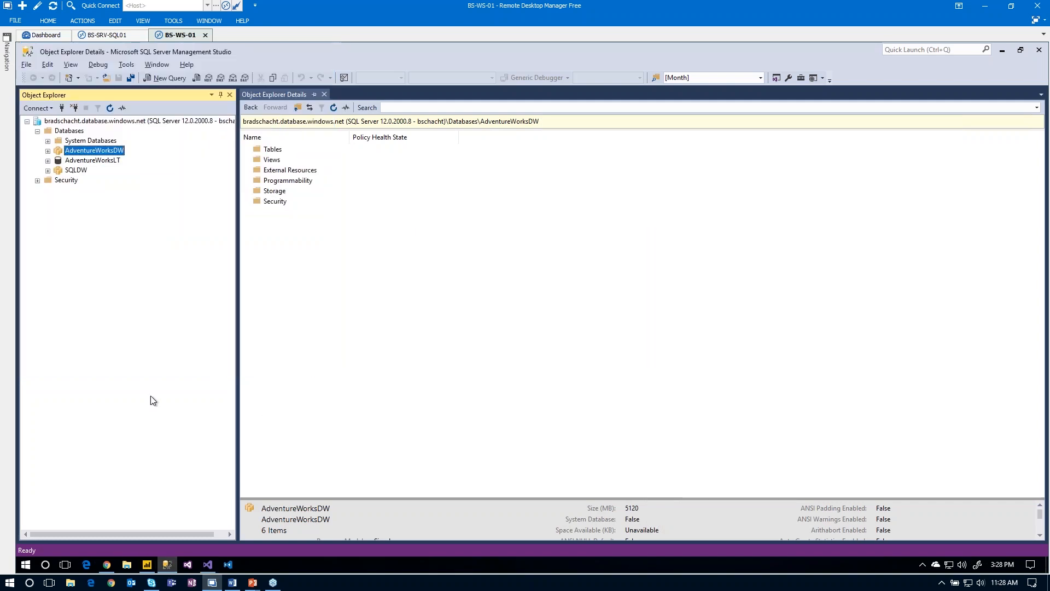
{"action": "left_click", "coordinate": [28, 107]}
{"action": "left_click", "coordinate": [40, 133]}
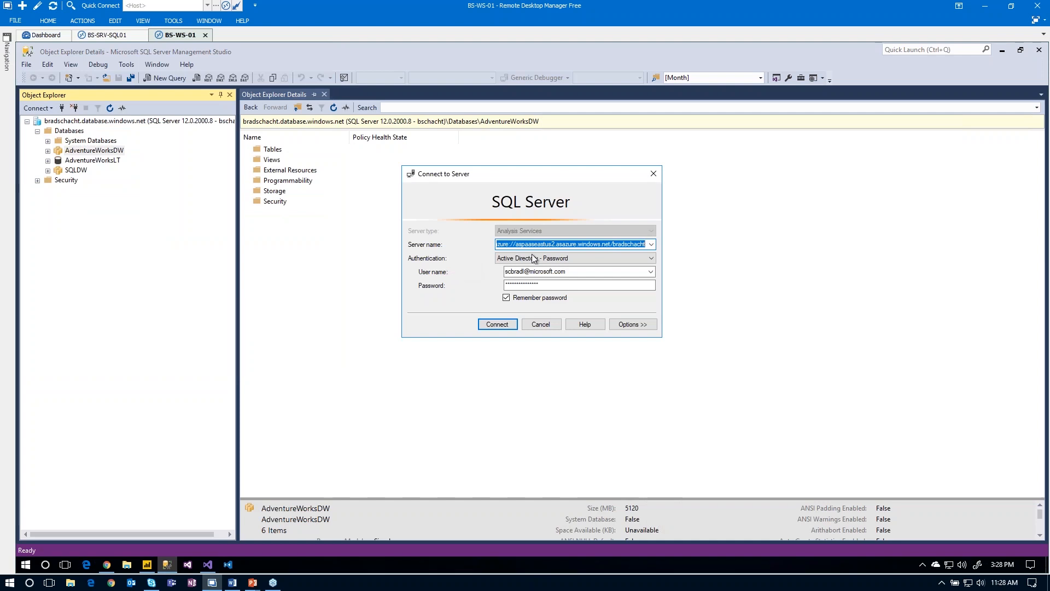
{"action": "left_click", "coordinate": [651, 244]}
{"action": "left_click", "coordinate": [576, 268]}
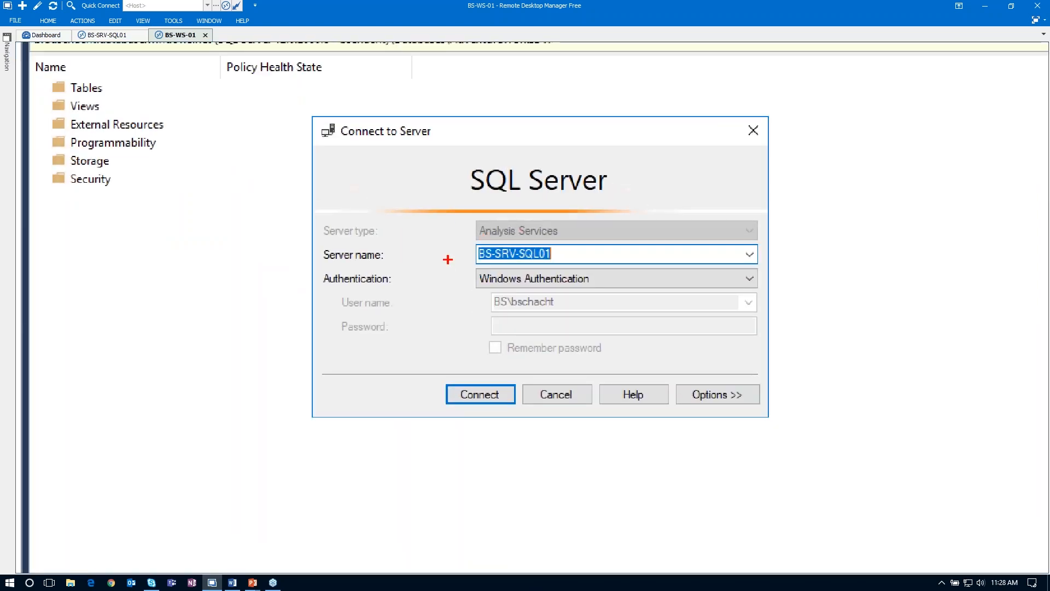
{"action": "left_click_drag", "start_coordinate": [469, 255], "coordinate": [405, 251]}
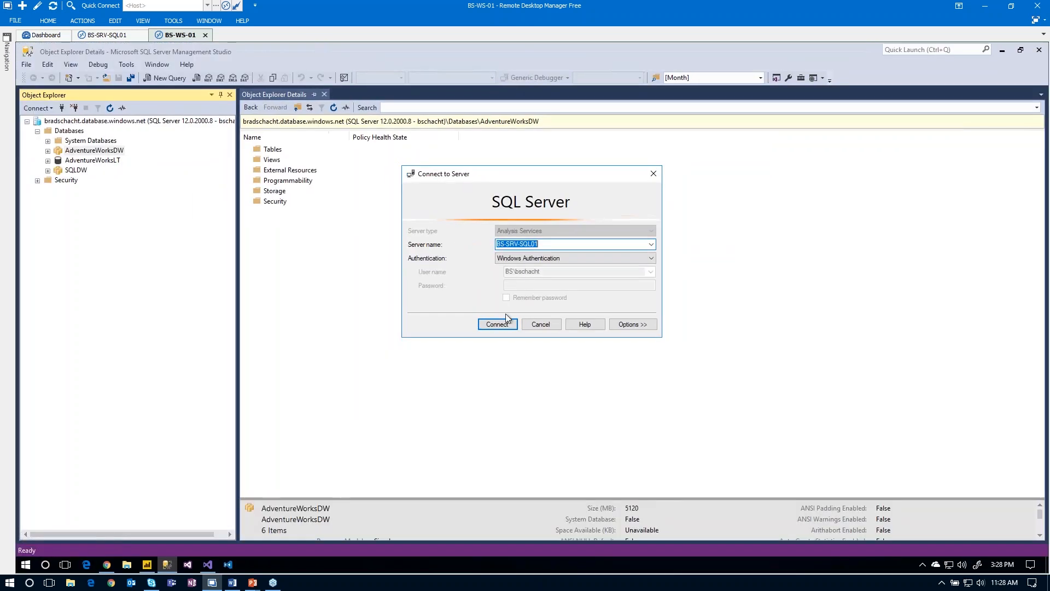
{"action": "left_click", "coordinate": [480, 394]}
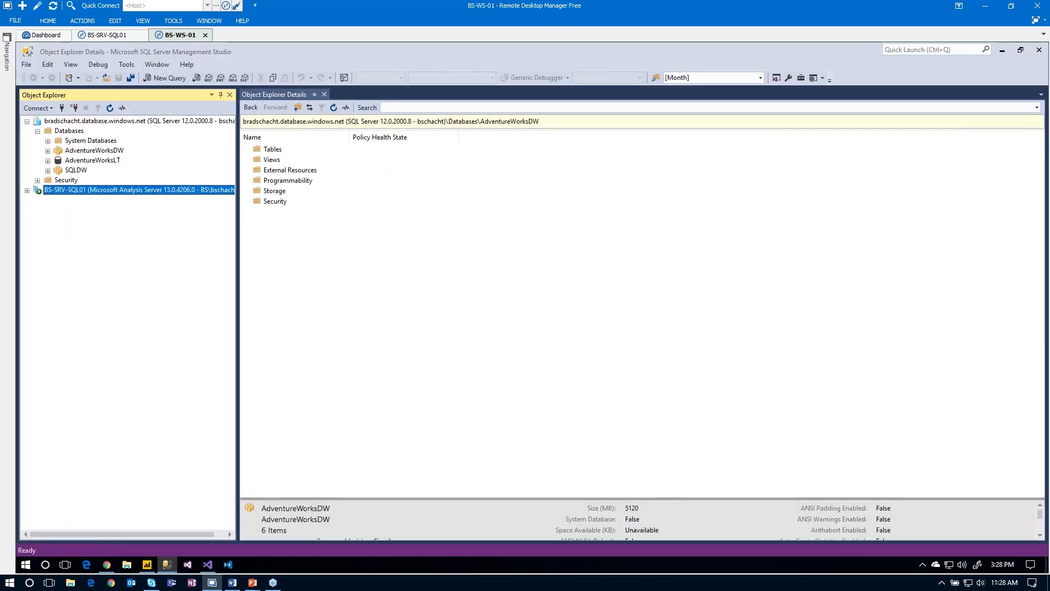
- Expand Databases > AdventureWorks > Tables to check the five deployed tables, then collapse them
{"action": "double_click", "coordinate": [69, 200]}
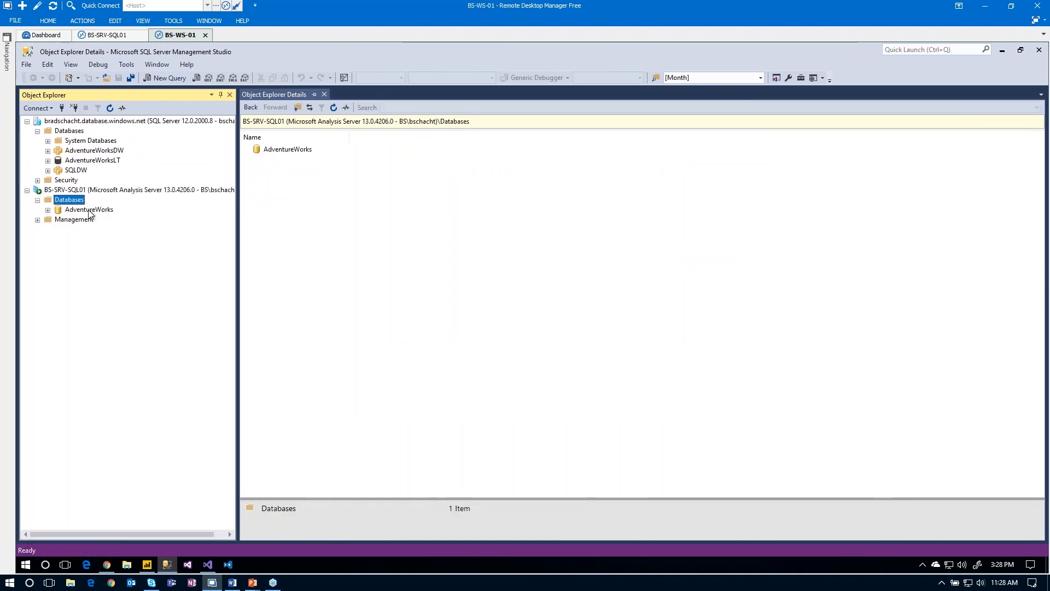
{"action": "left_click", "coordinate": [89, 210]}
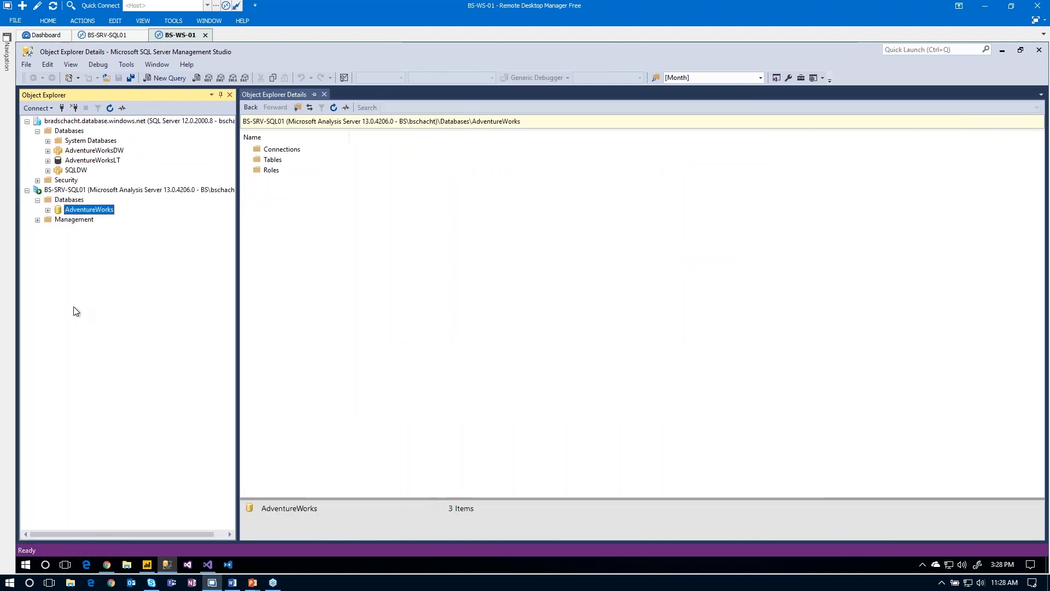
{"action": "double_click", "coordinate": [96, 210]}
{"action": "left_click", "coordinate": [88, 229]}
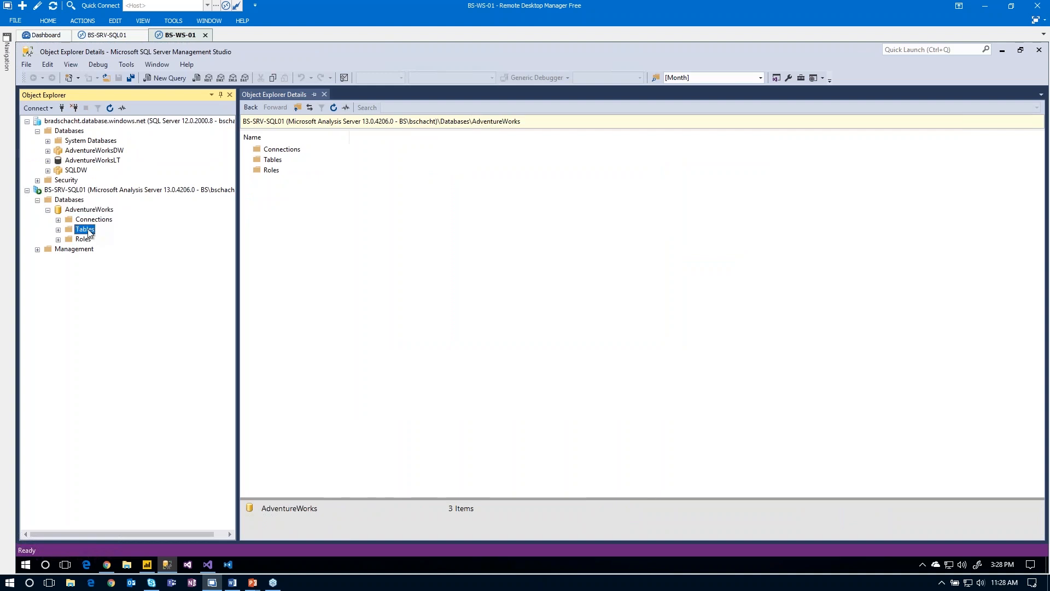
{"action": "double_click", "coordinate": [89, 230]}
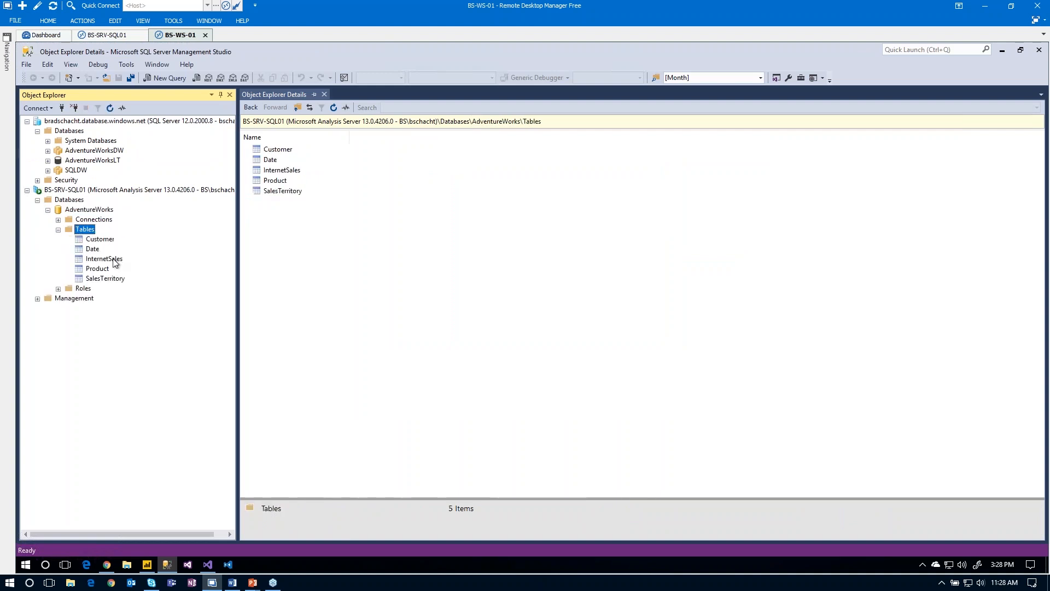
{"action": "left_click", "coordinate": [59, 229]}
{"action": "left_click", "coordinate": [58, 210]}
{"action": "key", "text": "alt+Tab"}
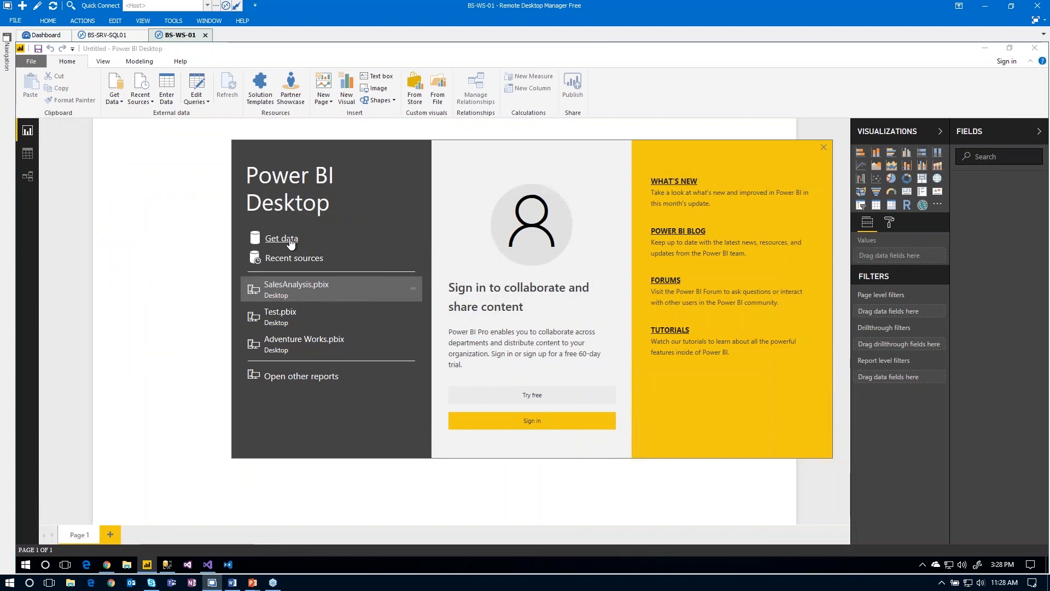
- Connect live to the AdventureWorks model via a SQL Server Analysis Services database source
{"action": "left_click", "coordinate": [291, 244]}
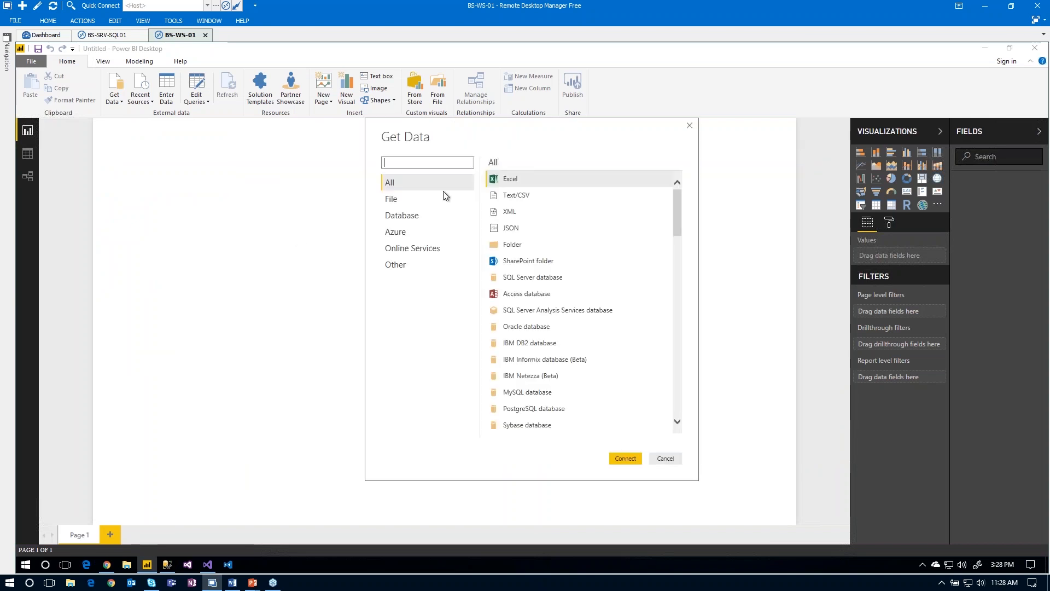
{"action": "double_click", "coordinate": [537, 310]}
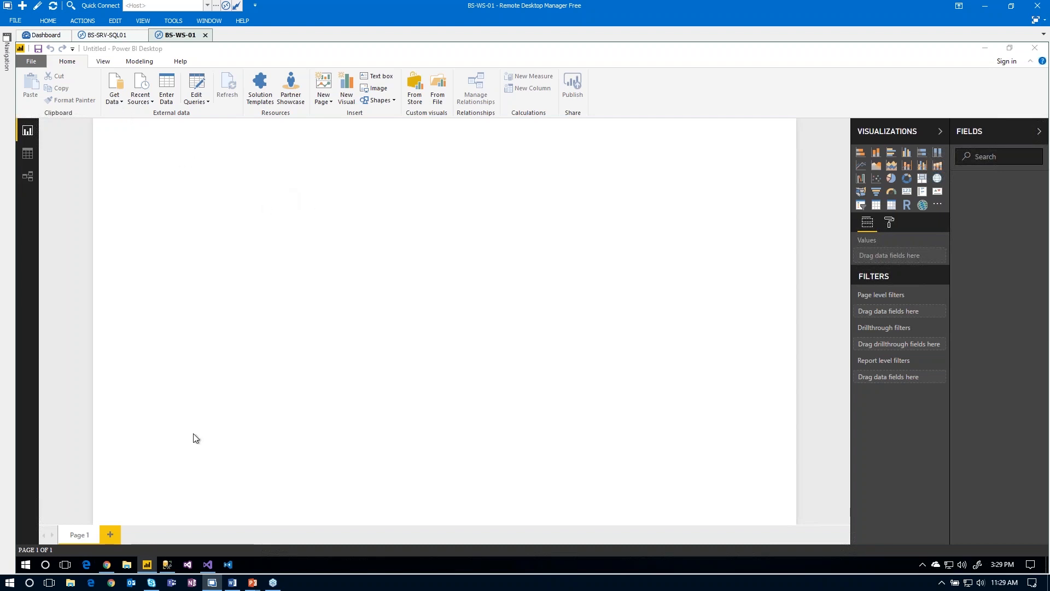
{"action": "mouse_move", "coordinate": [153, 564]}
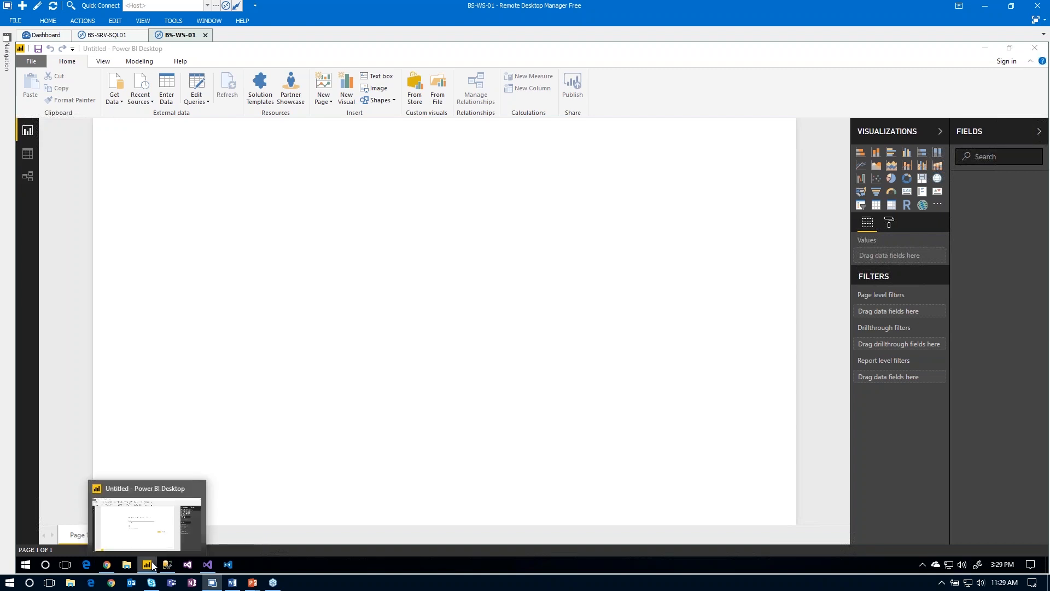
{"action": "left_click", "coordinate": [154, 534]}
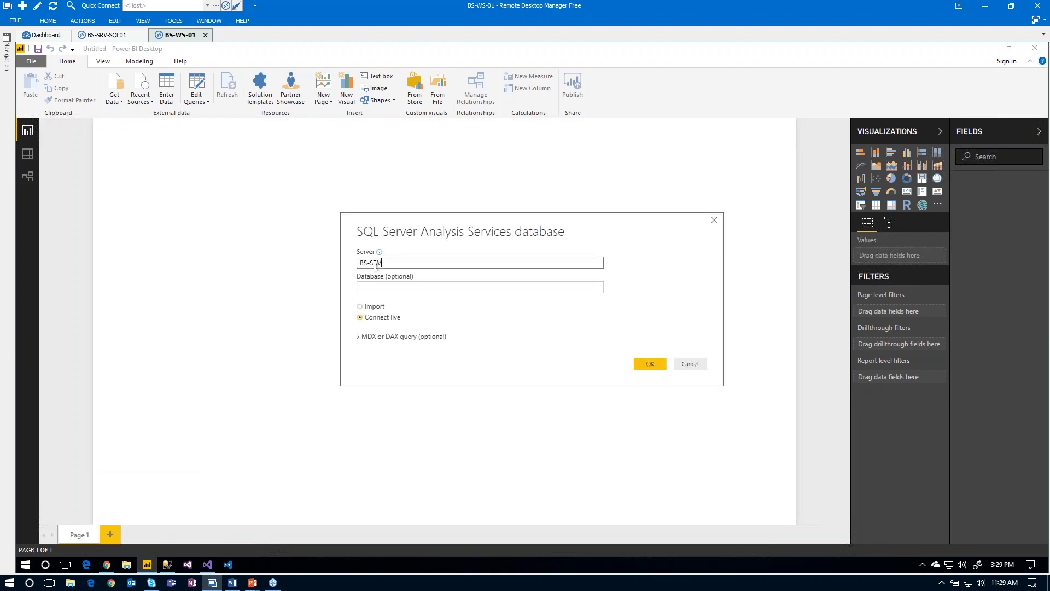
{"action": "type", "text": "-SQL01"}
{"action": "left_click", "coordinate": [662, 364]}
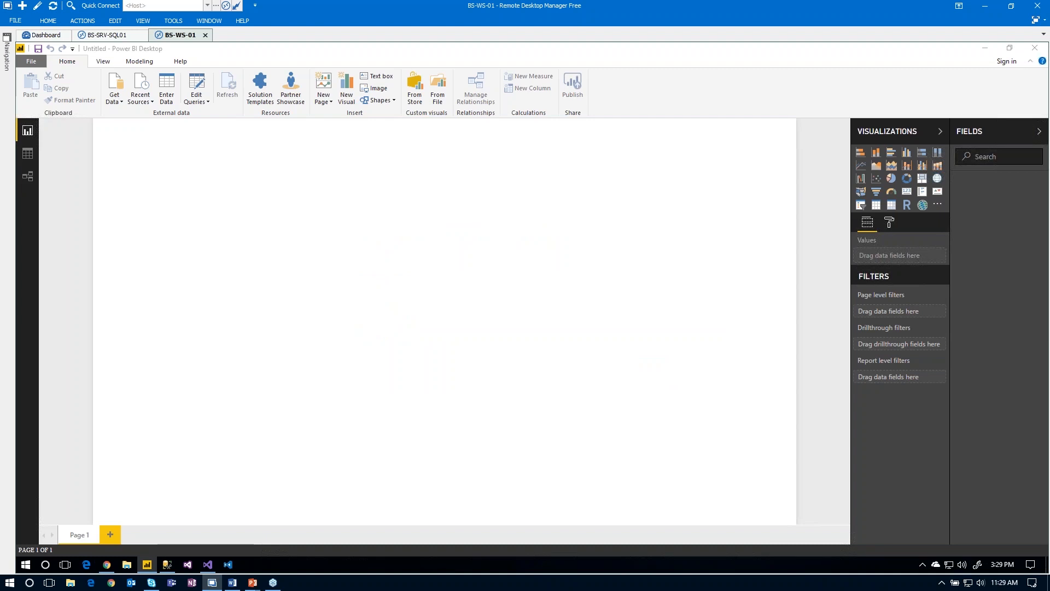
{"action": "left_click", "coordinate": [363, 197]}
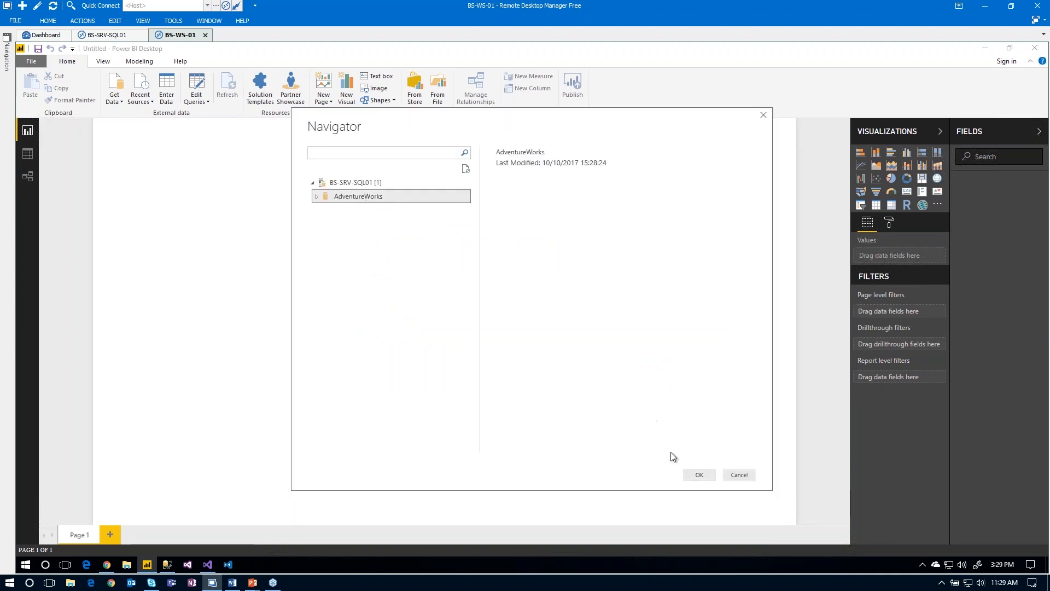
{"action": "left_click", "coordinate": [701, 474]}
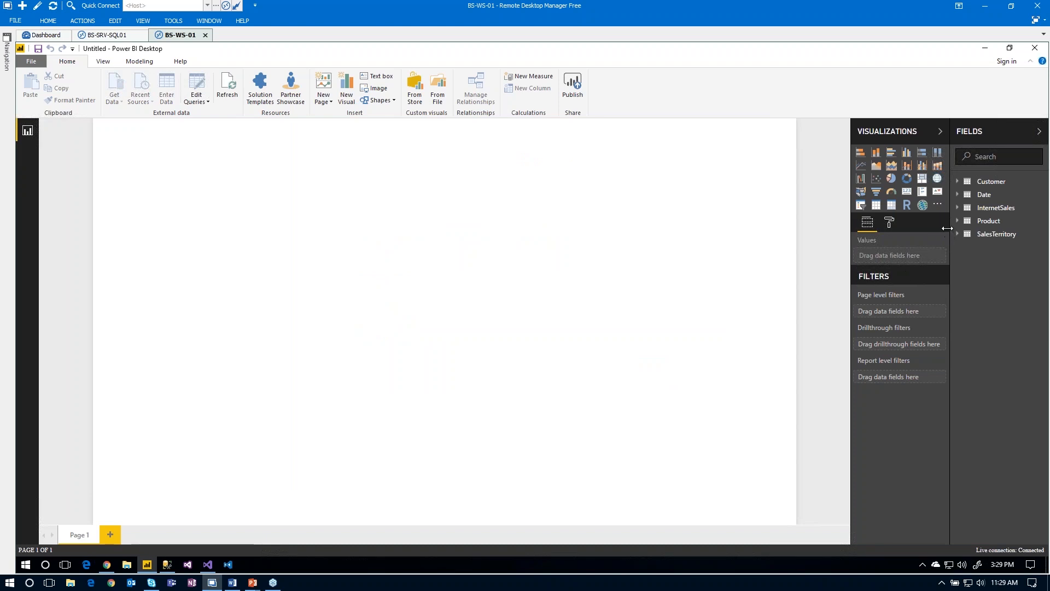
- Widen the Fields pane and add InternetSales SalesAmount to a new chart
{"action": "left_click_drag", "start_coordinate": [948, 229], "coordinate": [908, 234]}
{"action": "left_click", "coordinate": [919, 235]}
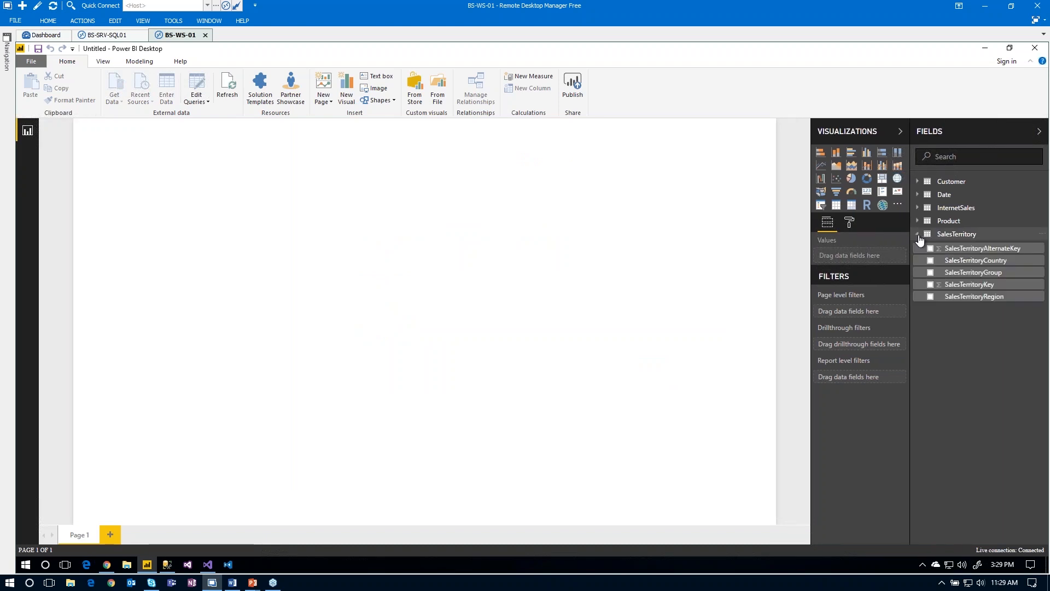
{"action": "left_click", "coordinate": [918, 208]}
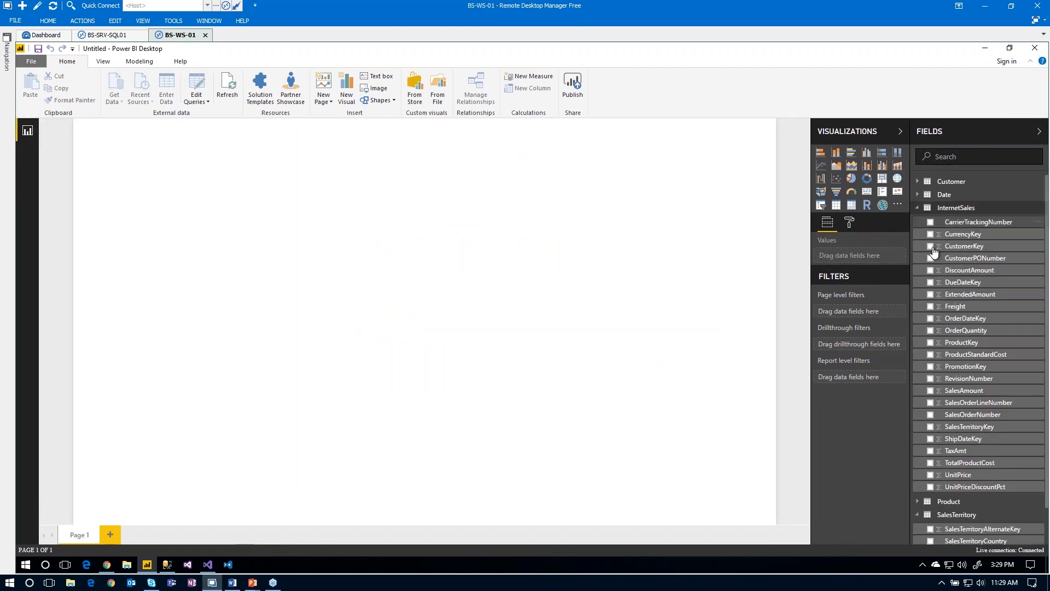
{"action": "left_click", "coordinate": [930, 390]}
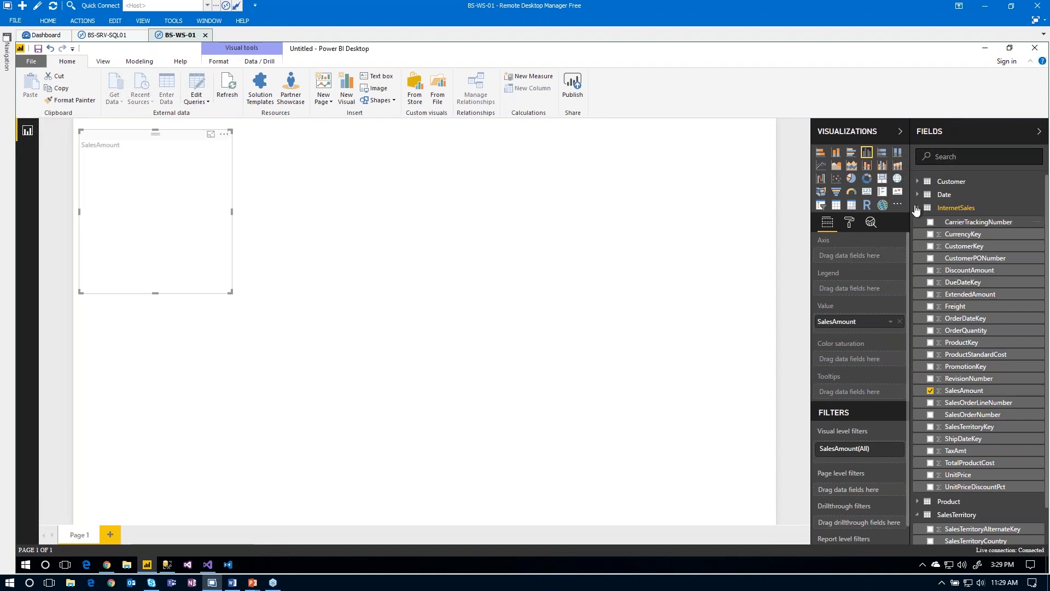
- Put Date's EnglishMonthName on the chart axis and enlarge the chart, then return to Visual Studio
{"action": "left_click", "coordinate": [917, 195]}
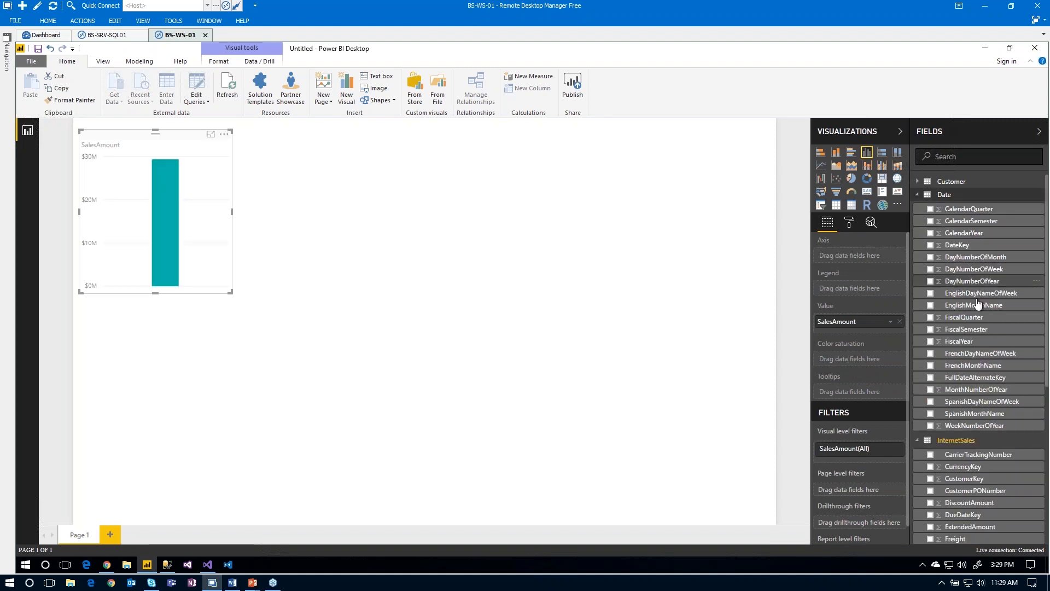
{"action": "left_click_drag", "start_coordinate": [978, 305], "coordinate": [860, 256]}
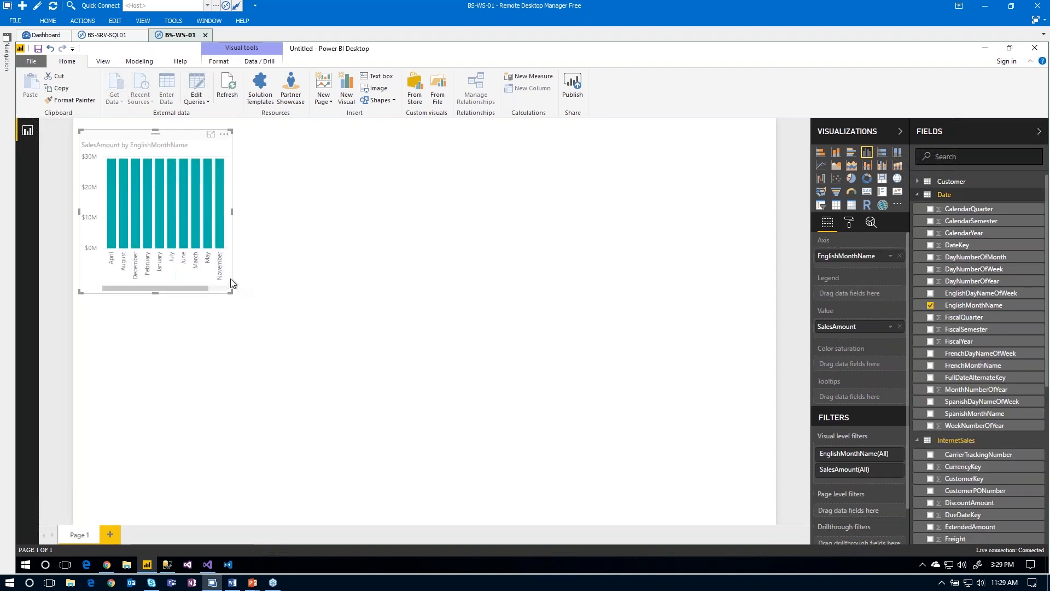
{"action": "left_click_drag", "start_coordinate": [232, 291], "coordinate": [377, 343]}
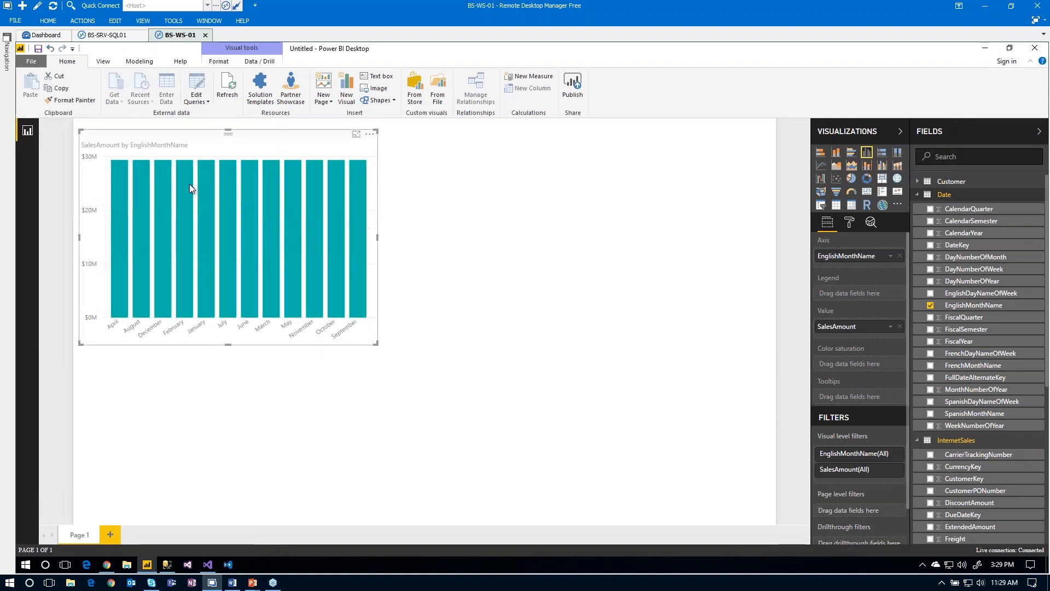
{"action": "left_click", "coordinate": [207, 564]}
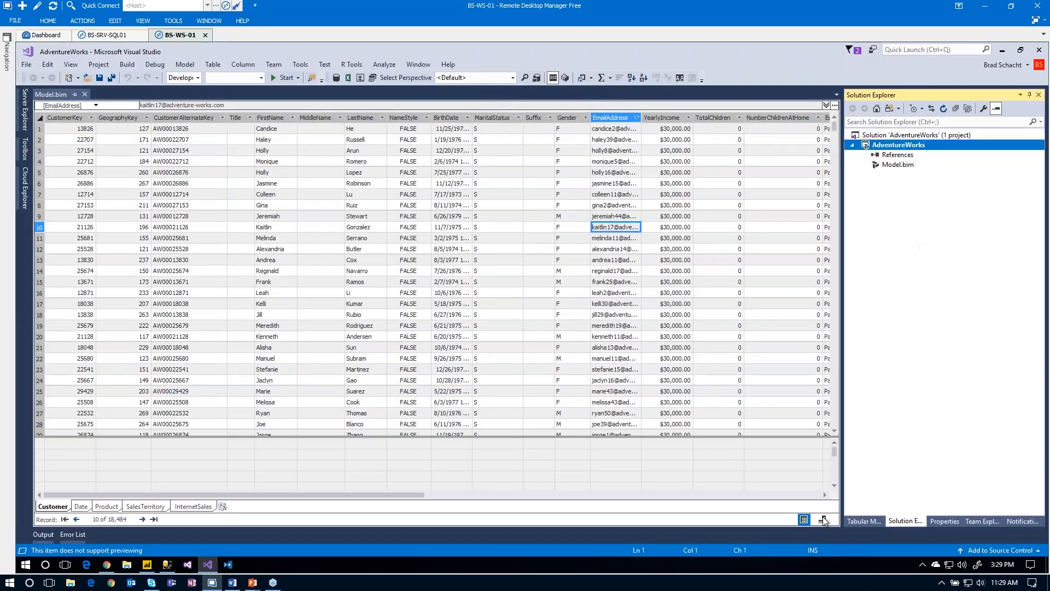
- Switch to diagram view and reposition and enlarge the InternetSales table
{"action": "left_click", "coordinate": [822, 519]}
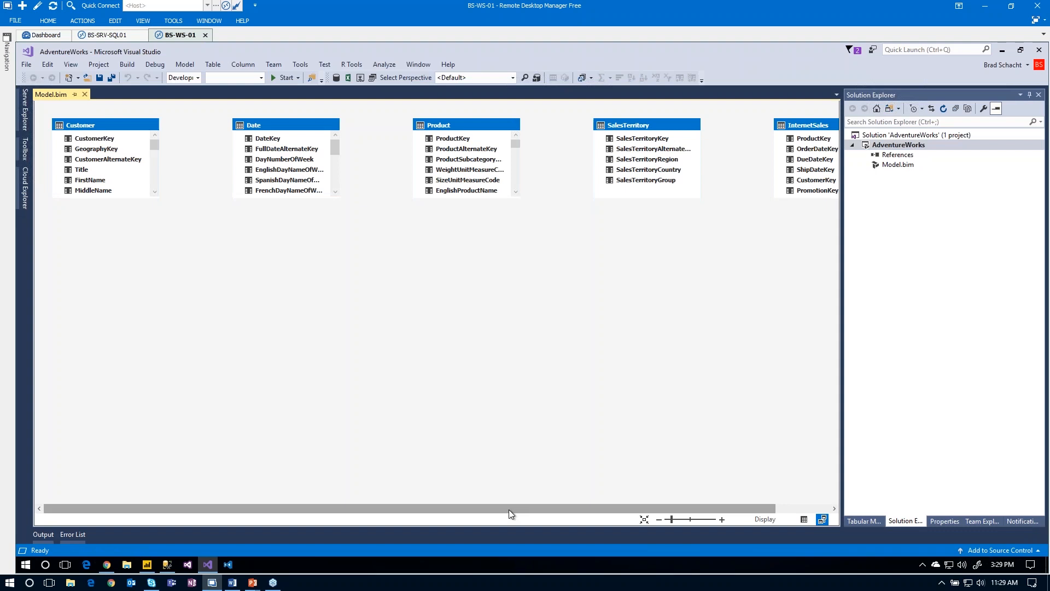
{"action": "left_click_drag", "start_coordinate": [510, 509], "coordinate": [592, 446]}
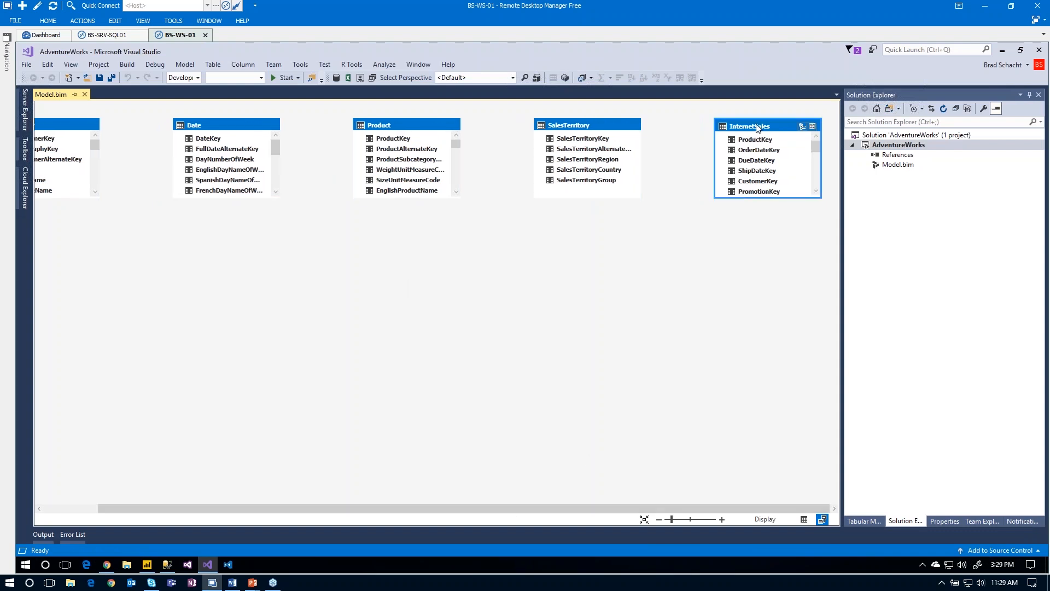
{"action": "left_click_drag", "start_coordinate": [758, 127], "coordinate": [418, 262]}
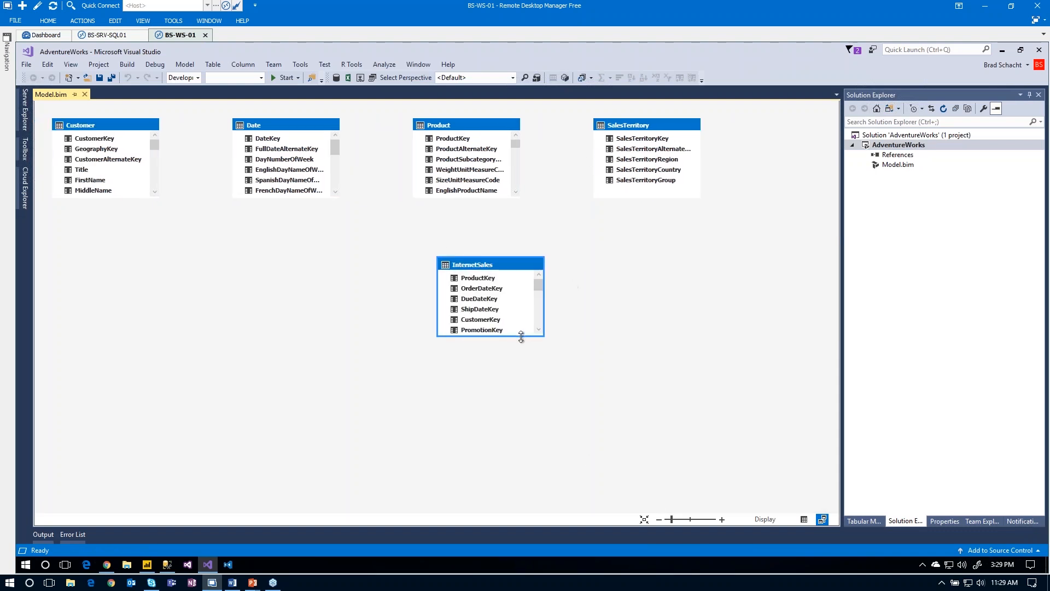
{"action": "left_click_drag", "start_coordinate": [520, 335], "coordinate": [520, 455]}
- Relate InternetSales on SalesTerritoryKey, ProductKey, OrderDateKey and CustomerKey to their tables
{"action": "left_click_drag", "start_coordinate": [645, 140], "coordinate": [514, 351]}
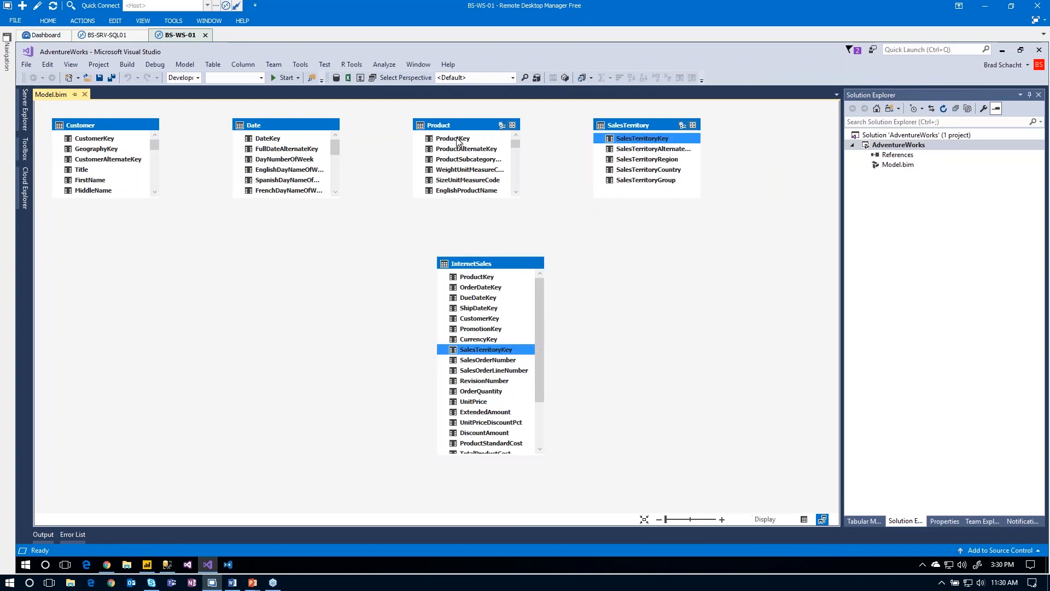
{"action": "left_click_drag", "start_coordinate": [458, 140], "coordinate": [484, 278]}
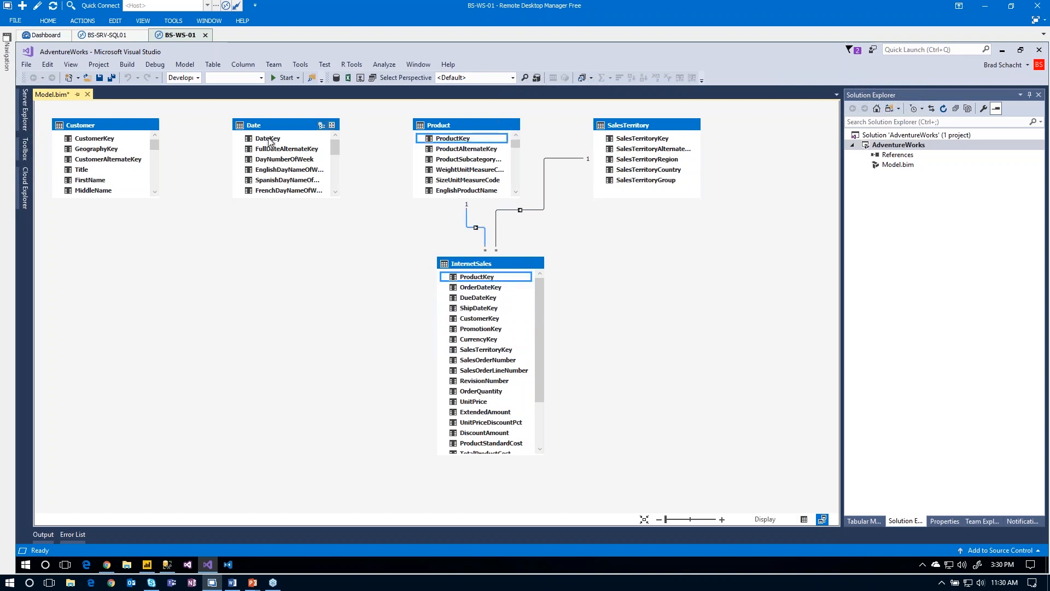
{"action": "left_click_drag", "start_coordinate": [276, 138], "coordinate": [466, 294]}
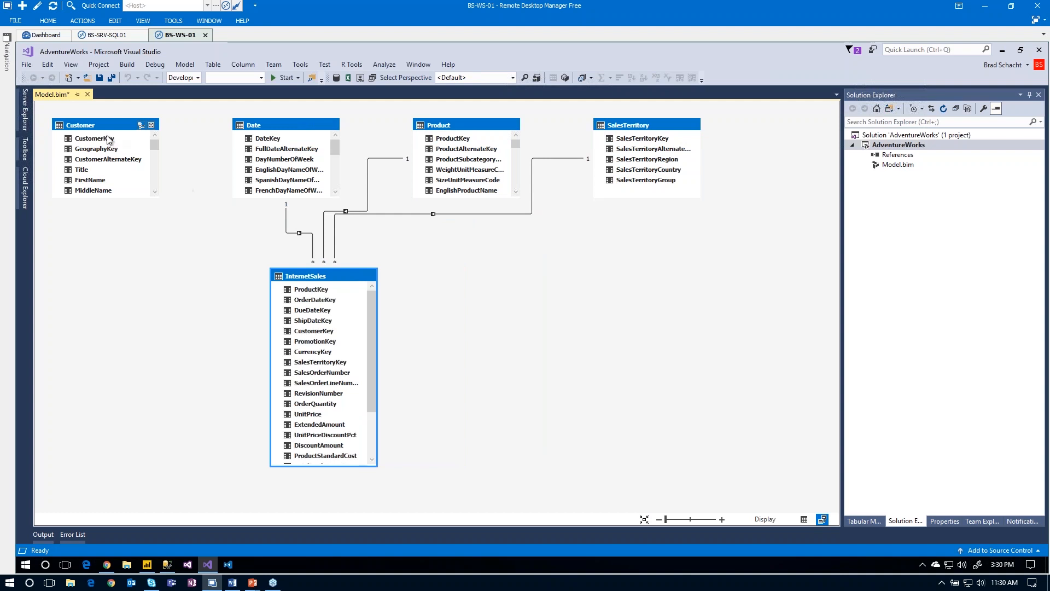
{"action": "left_click_drag", "start_coordinate": [106, 136], "coordinate": [313, 330]}
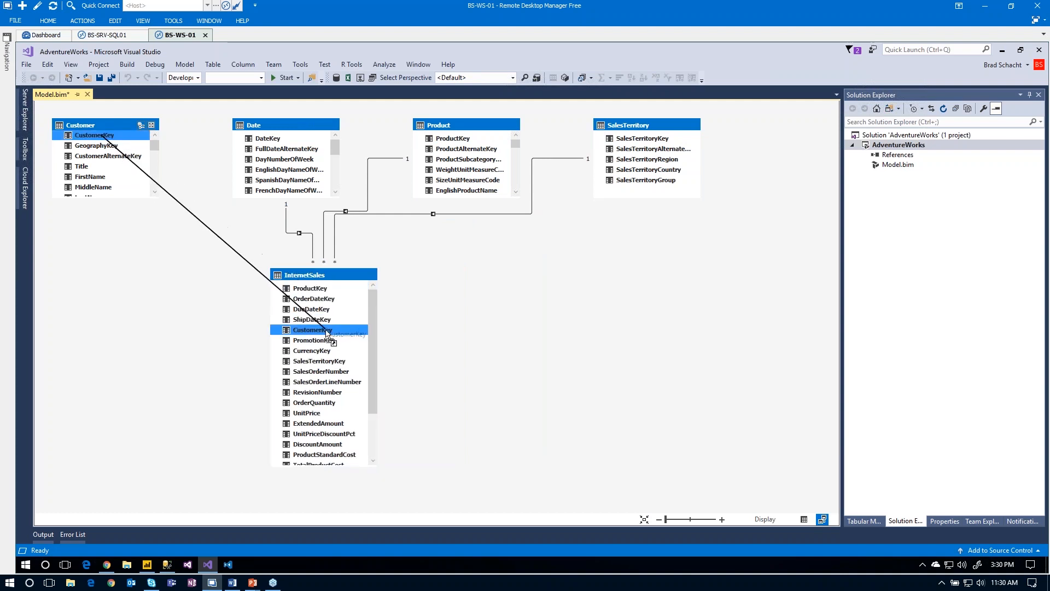
- Deploy AdventureWorks, re-entering the data source password after an invalid credentials error
{"action": "right_click", "coordinate": [899, 146]}
{"action": "left_click", "coordinate": [767, 177]}
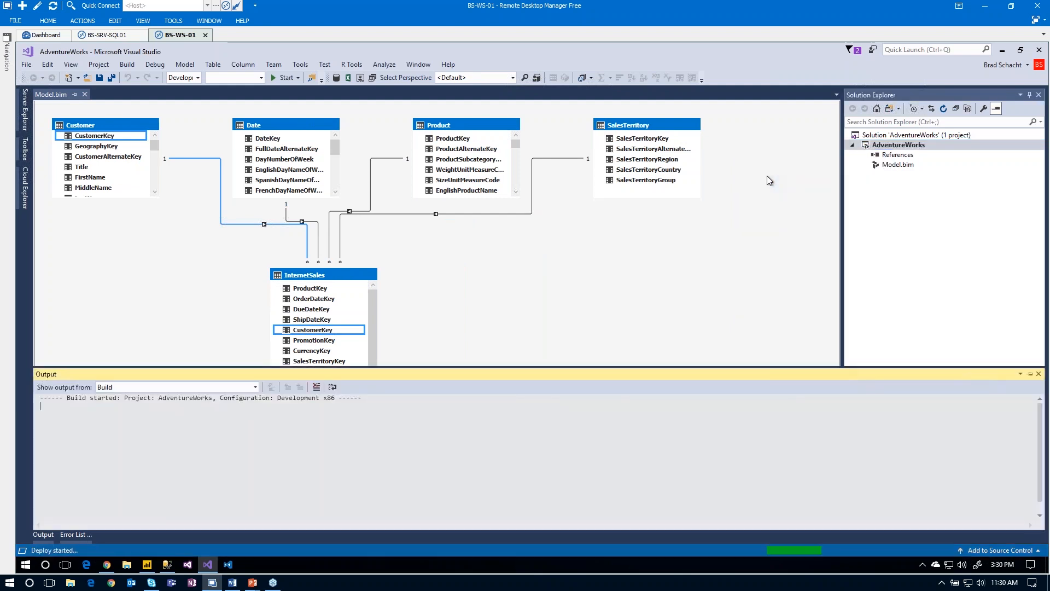
{"action": "key", "text": "Tab"}
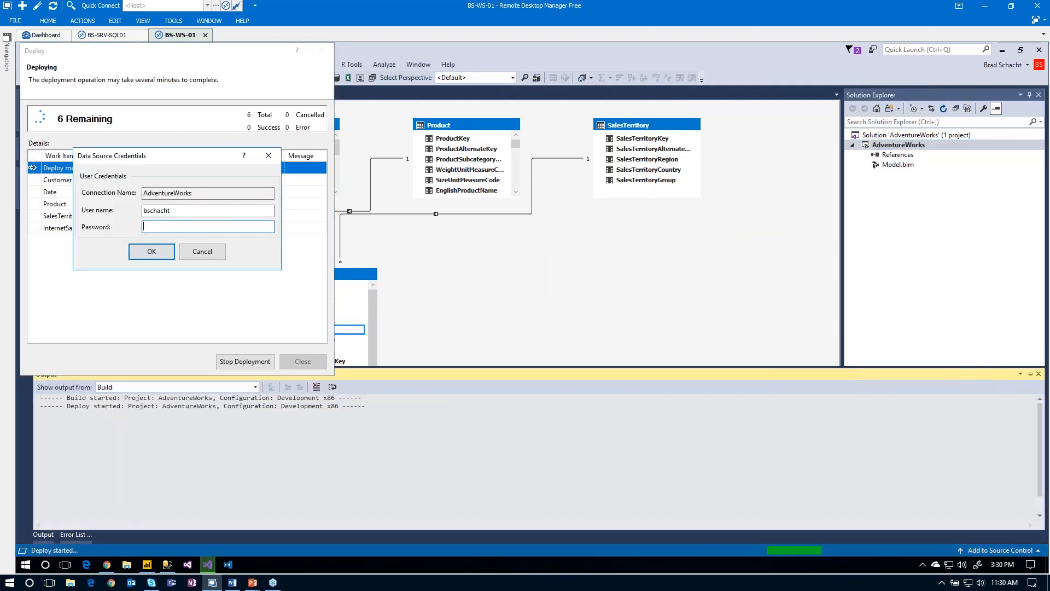
{"action": "type", "text": "************"}
{"action": "key", "text": "Return"}
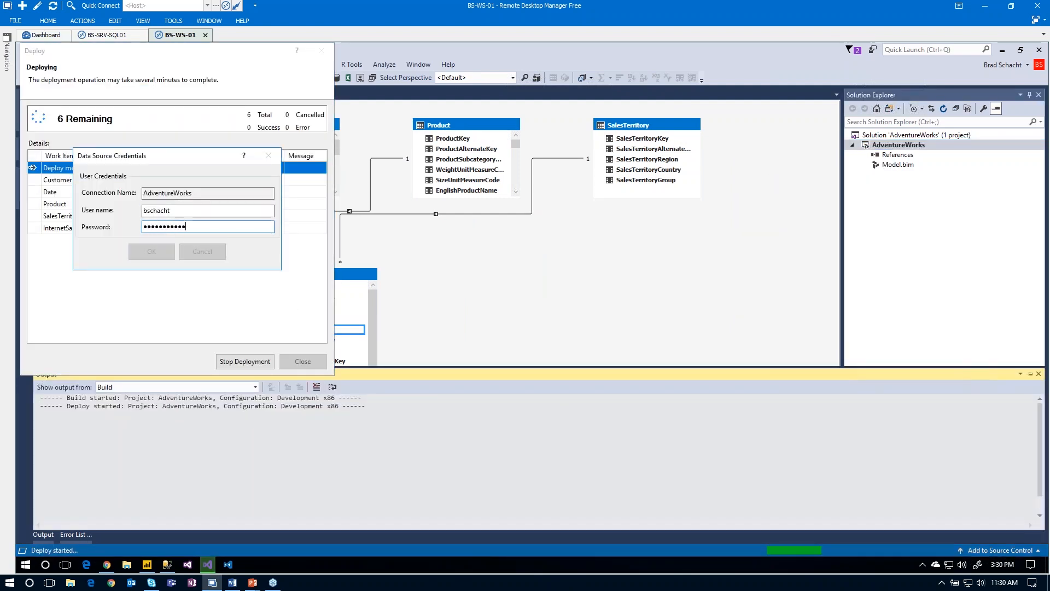
{"action": "left_click", "coordinate": [528, 317]}
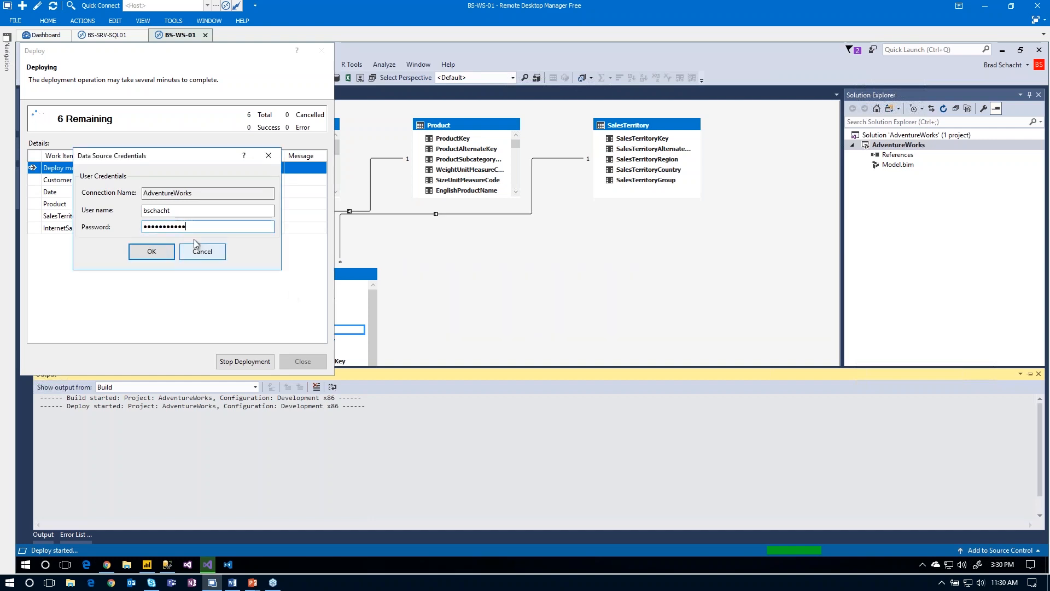
{"action": "type", "text": "*****"}
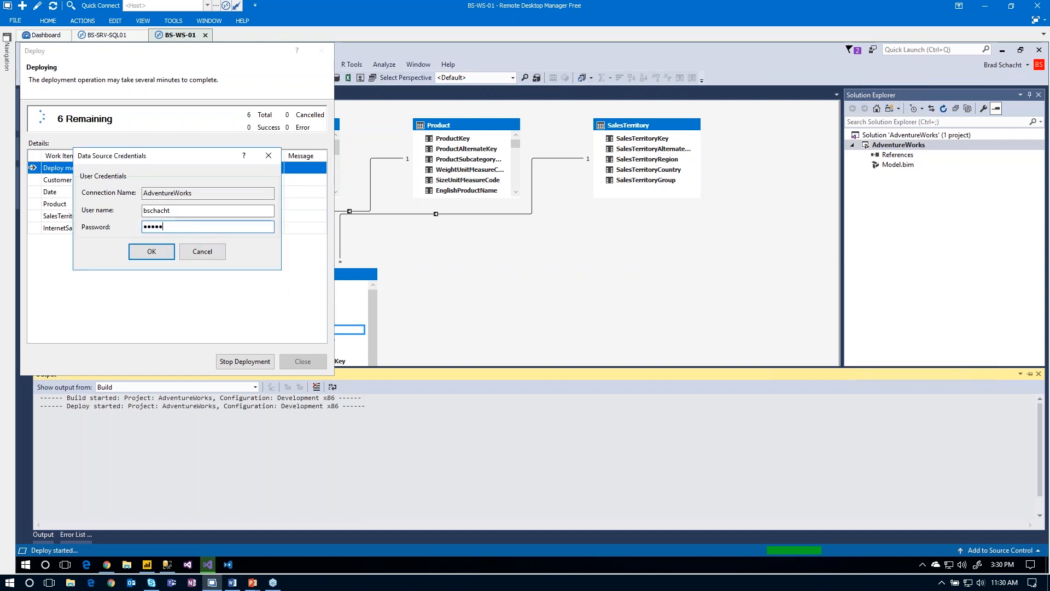
{"action": "type", "text": "*******"}
{"action": "key", "text": "Return"}
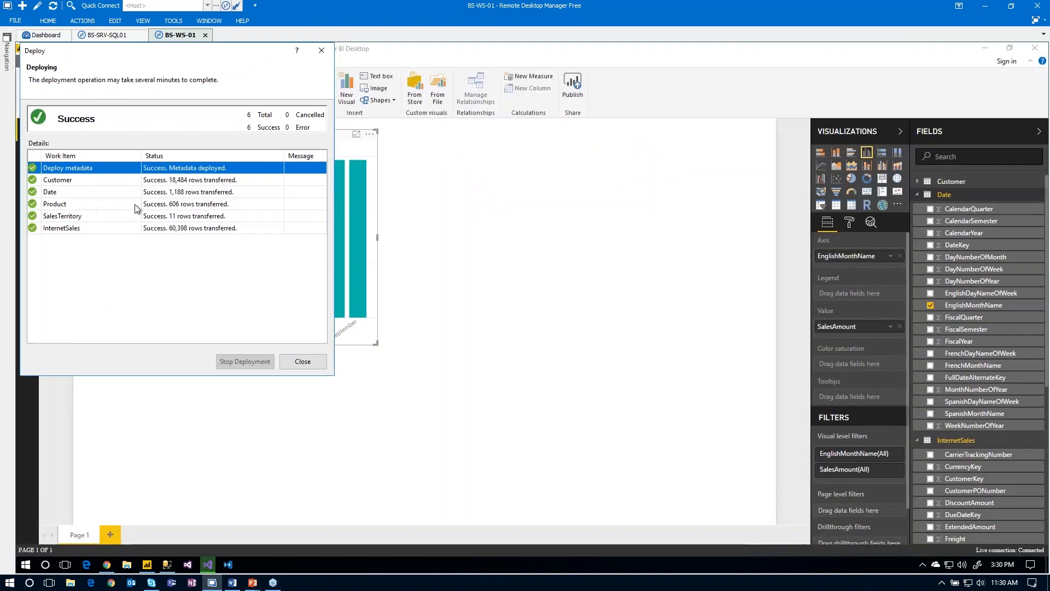
- Close the deployment summary, refresh the report, and slightly shorten the monthly sales chart
{"action": "left_click", "coordinate": [303, 361]}
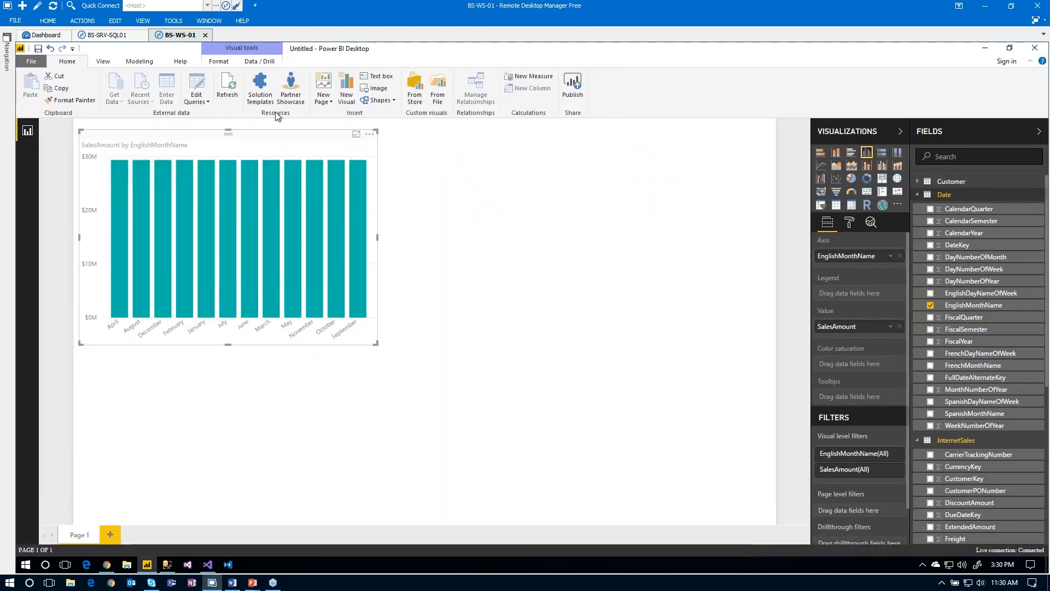
{"action": "left_click", "coordinate": [229, 84]}
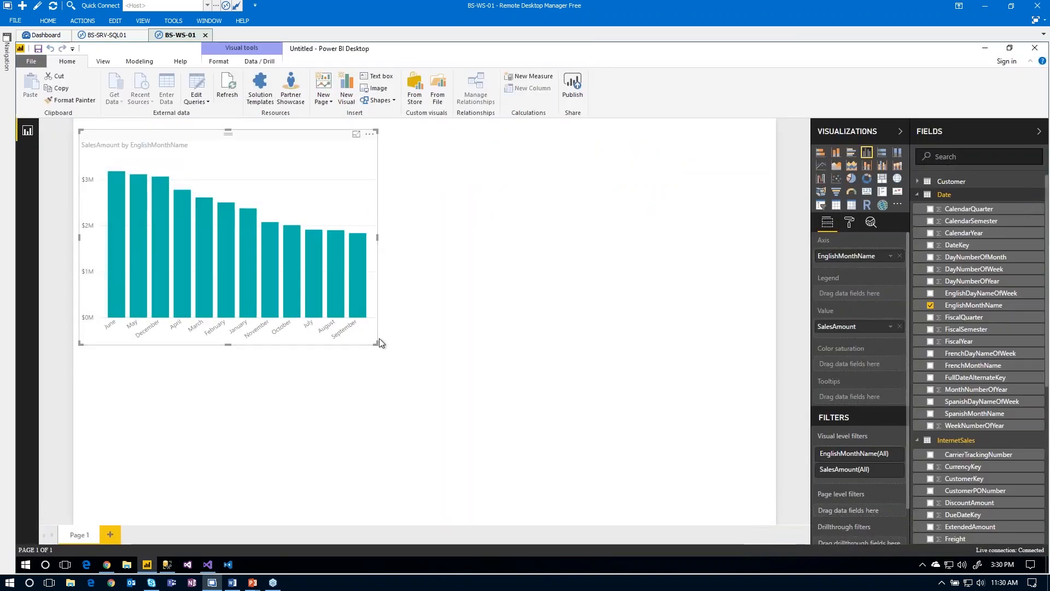
{"action": "left_click_drag", "start_coordinate": [376, 344], "coordinate": [378, 337]}
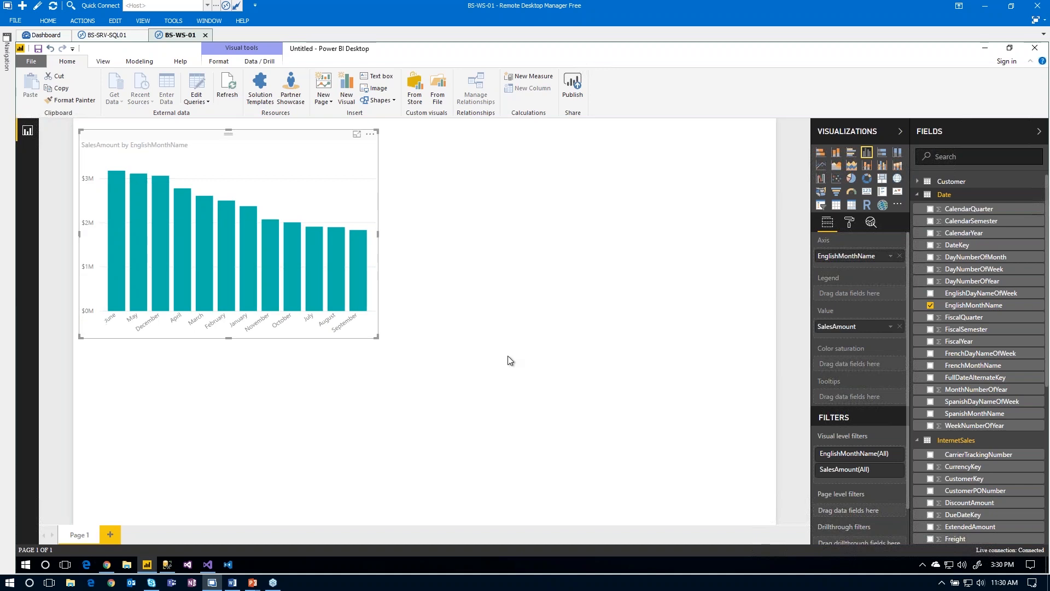
{"action": "left_click", "coordinate": [559, 354]}
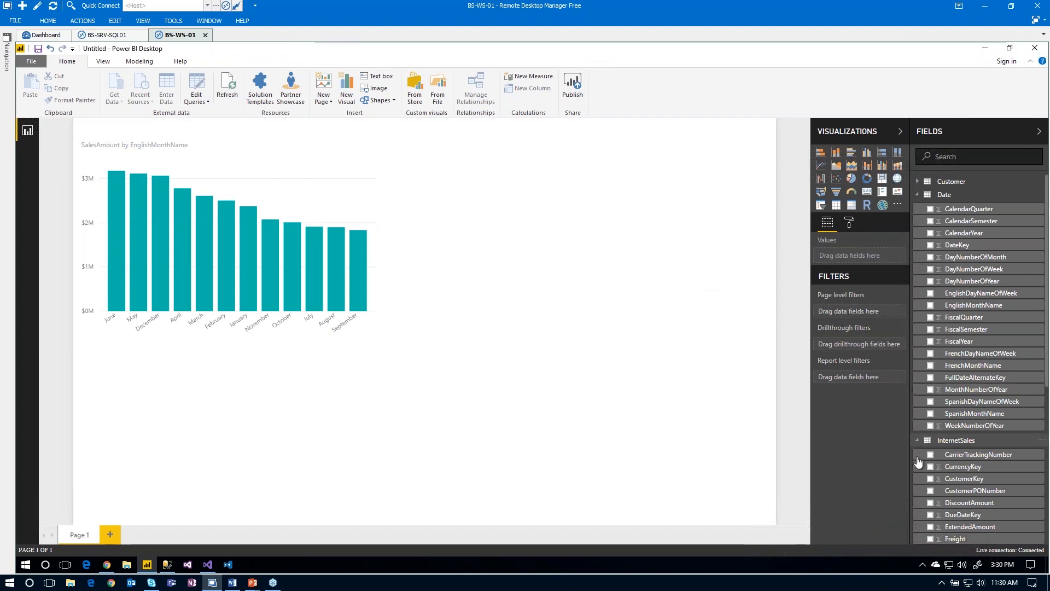
- Add a second chart showing InternetSales SalesAmount
{"action": "scroll", "coordinate": [925, 465], "scroll_direction": "down", "scroll_amount": 3}
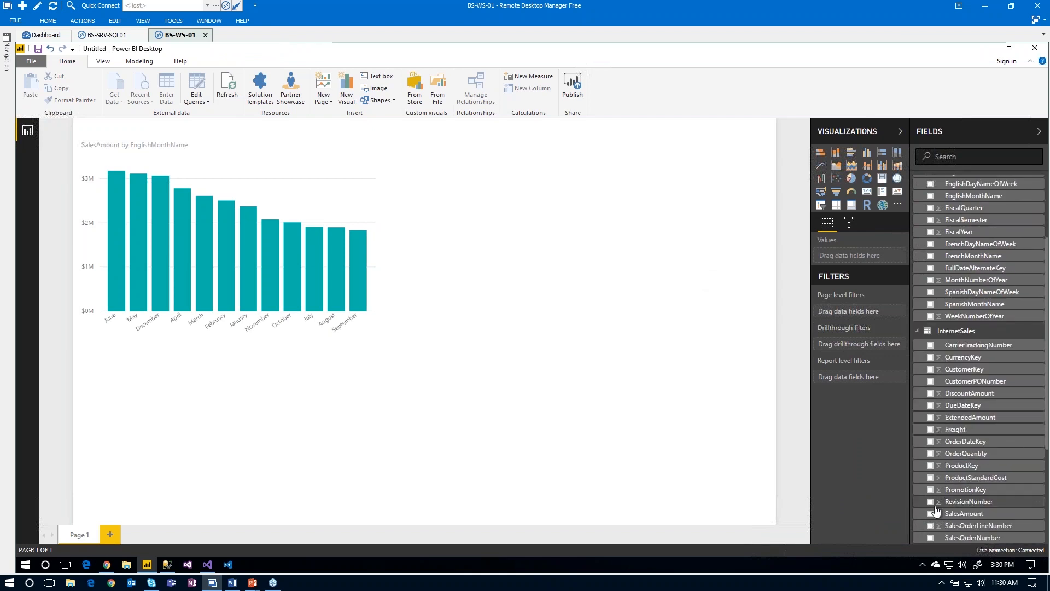
{"action": "scroll", "coordinate": [935, 511], "scroll_direction": "down", "scroll_amount": 2}
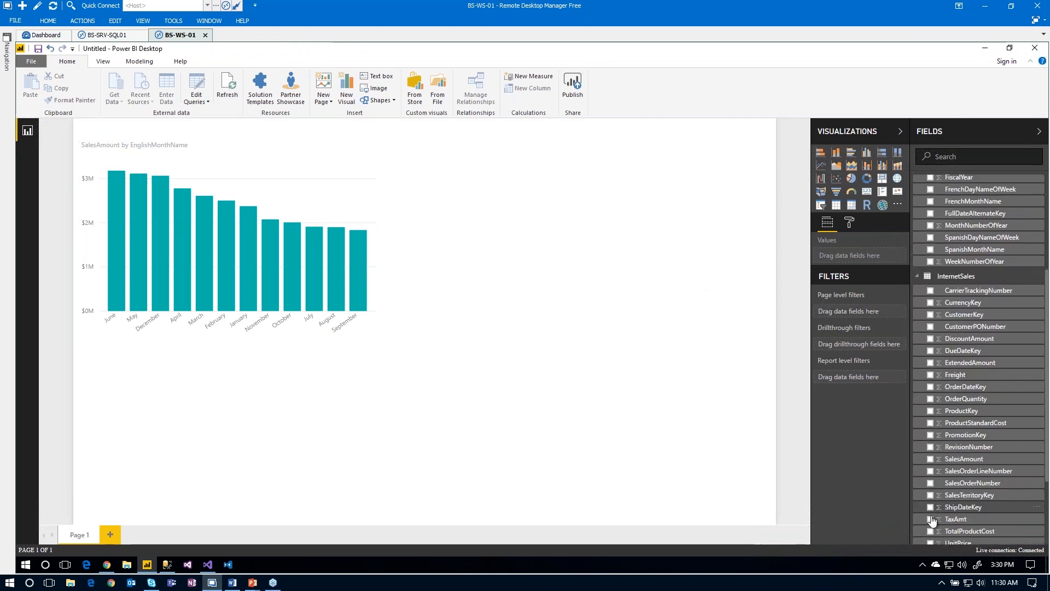
{"action": "left_click", "coordinate": [931, 459]}
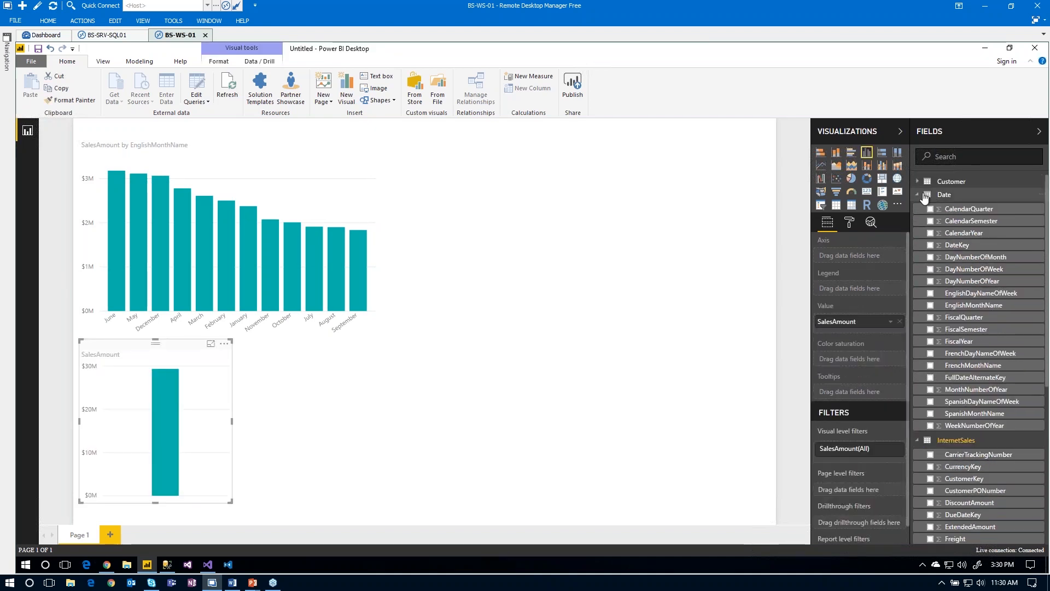
- Turn the new SalesAmount chart into a treemap broken down by Product Color
{"action": "left_click", "coordinate": [923, 196]}
{"action": "scroll", "coordinate": [935, 391], "scroll_direction": "down", "scroll_amount": 2}
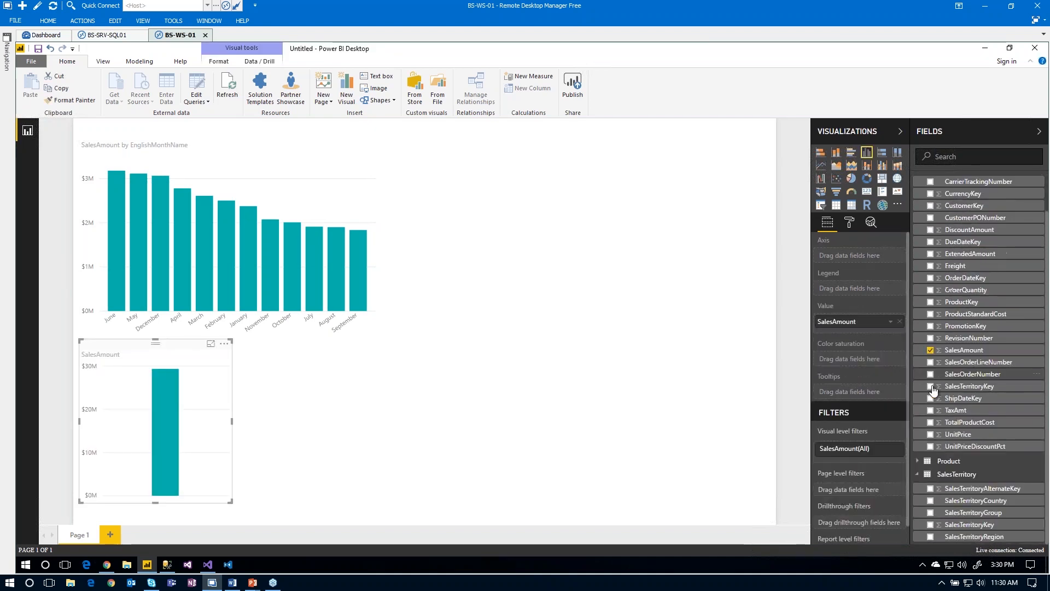
{"action": "left_click", "coordinate": [919, 461]}
{"action": "scroll", "coordinate": [938, 438], "scroll_direction": "down", "scroll_amount": 5}
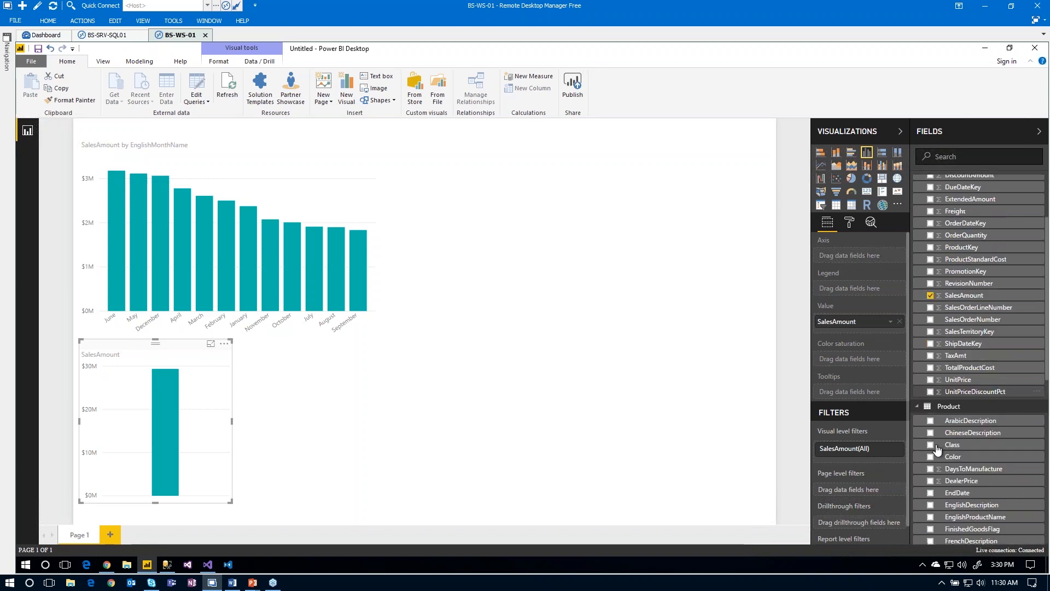
{"action": "left_click", "coordinate": [881, 179]}
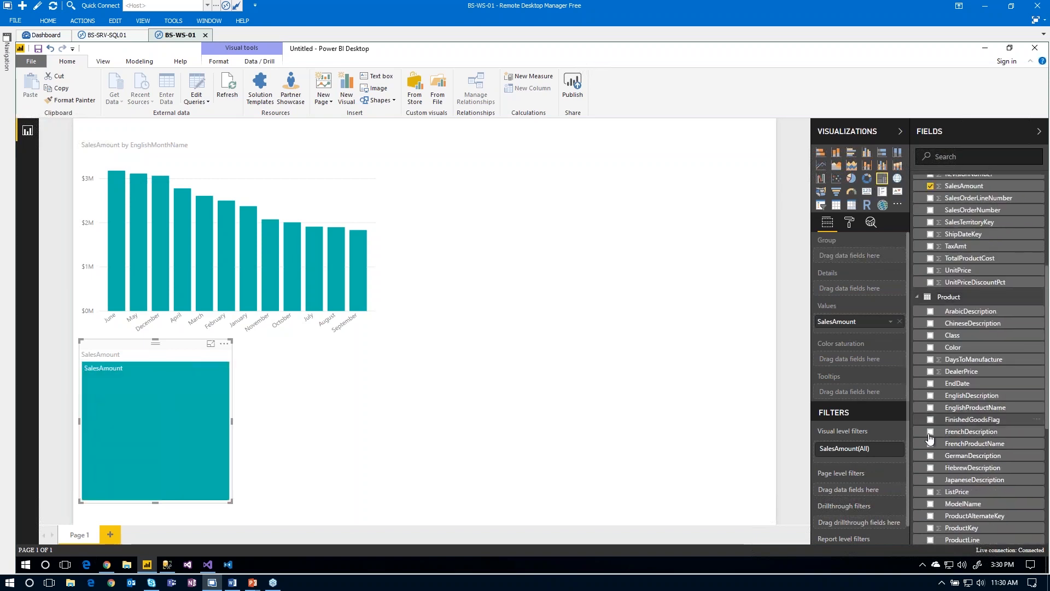
{"action": "left_click", "coordinate": [931, 348]}
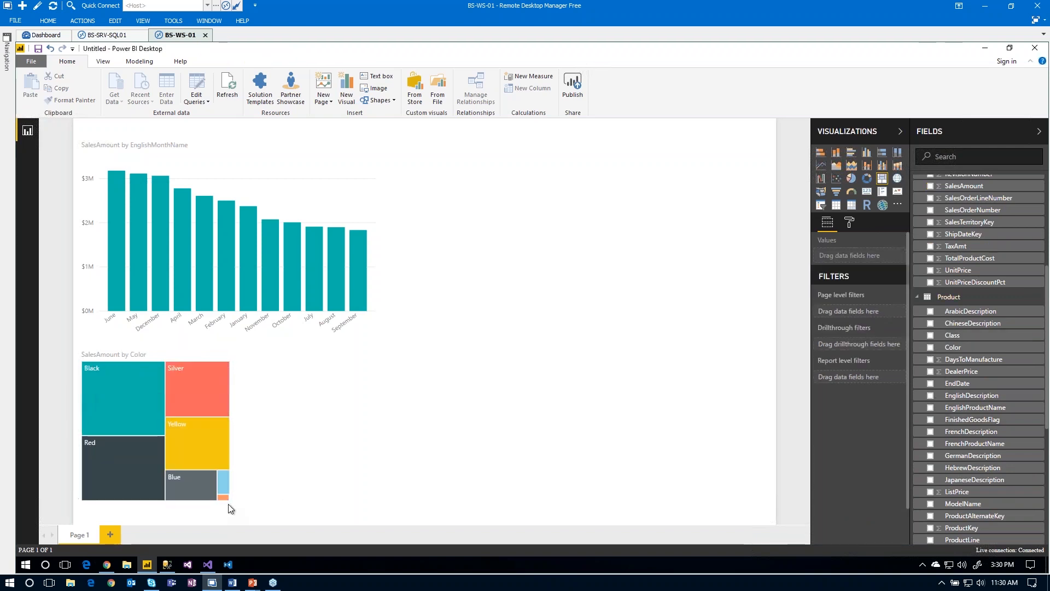
- Enlarge the treemap and move it to the top right beside the monthly chart
{"action": "left_click_drag", "start_coordinate": [228, 504], "coordinate": [330, 522]}
{"action": "left_click_drag", "start_coordinate": [434, 541], "coordinate": [470, 534]}
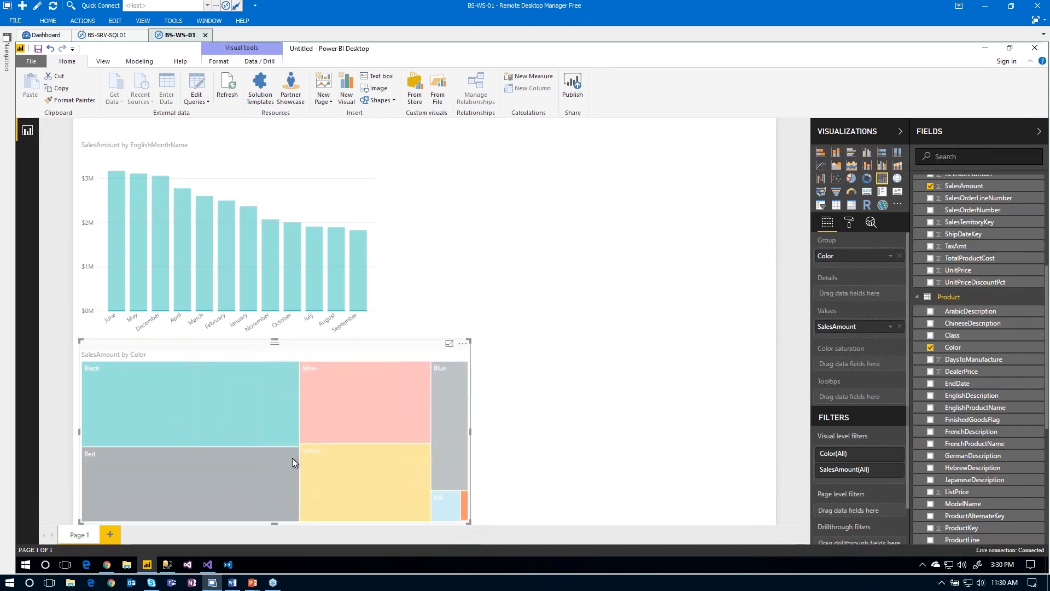
{"action": "left_click_drag", "start_coordinate": [351, 347], "coordinate": [720, 139]}
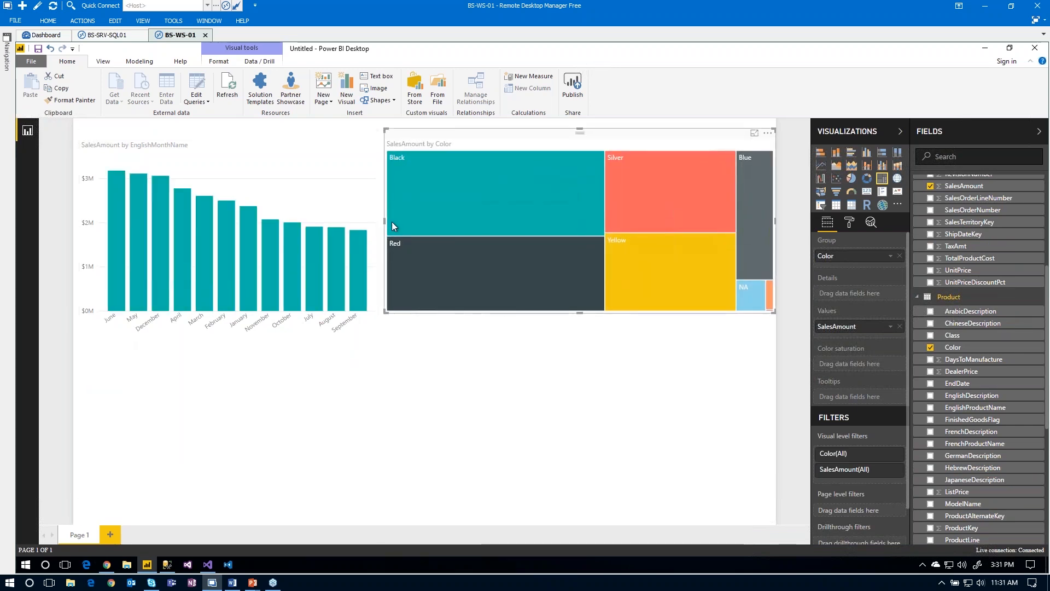
{"action": "left_click", "coordinate": [405, 390]}
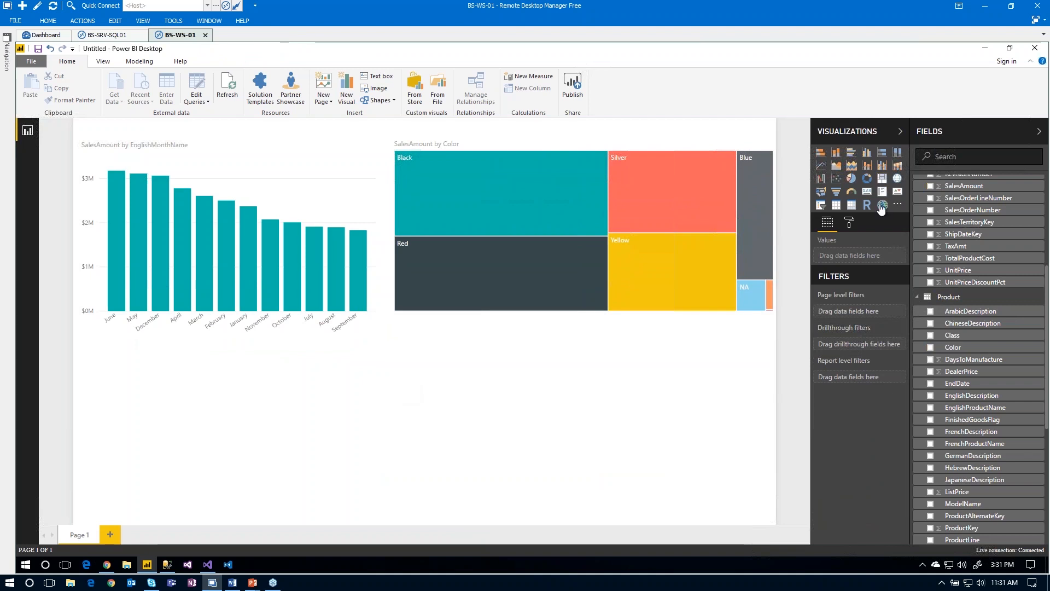
- Add a map of SalesAmount by SalesTerritoryCountry and widen it to show the whole world
{"action": "left_click", "coordinate": [897, 178]}
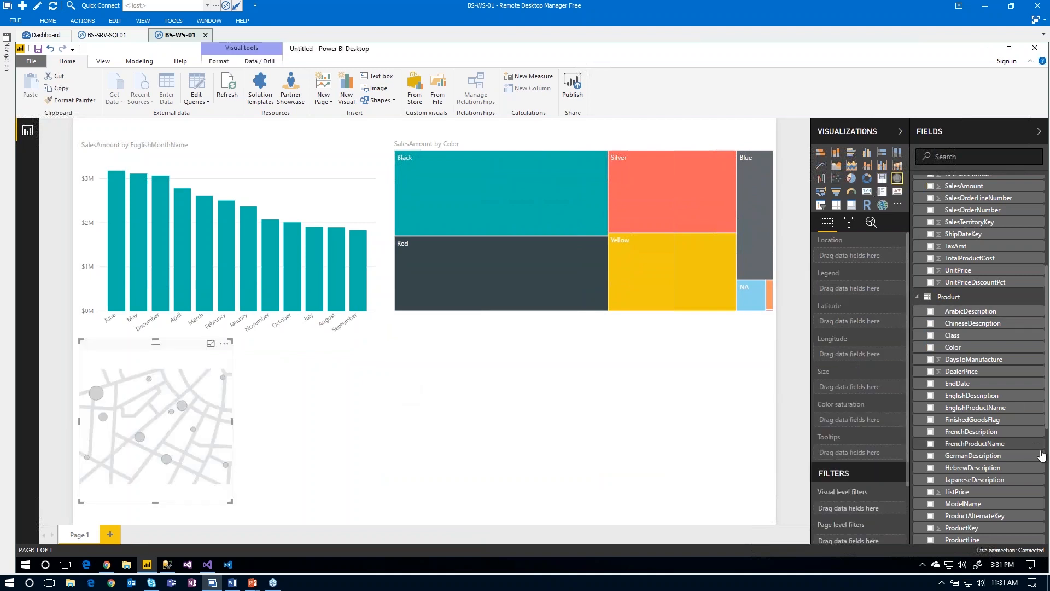
{"action": "scroll", "coordinate": [1039, 284], "scroll_direction": "up", "scroll_amount": 6}
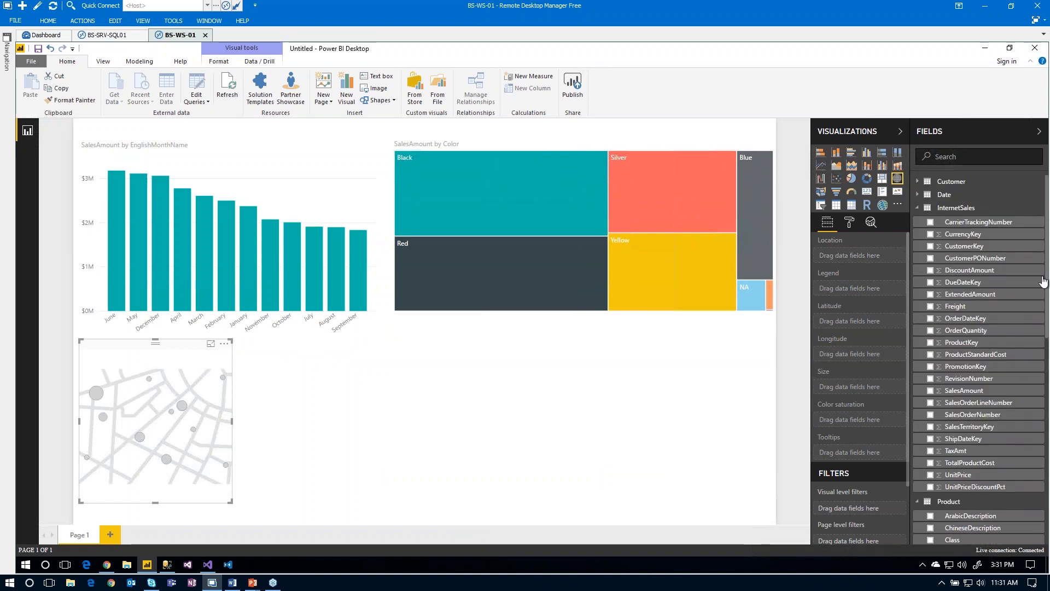
{"action": "left_click", "coordinate": [917, 207]}
{"action": "left_click", "coordinate": [917, 220]}
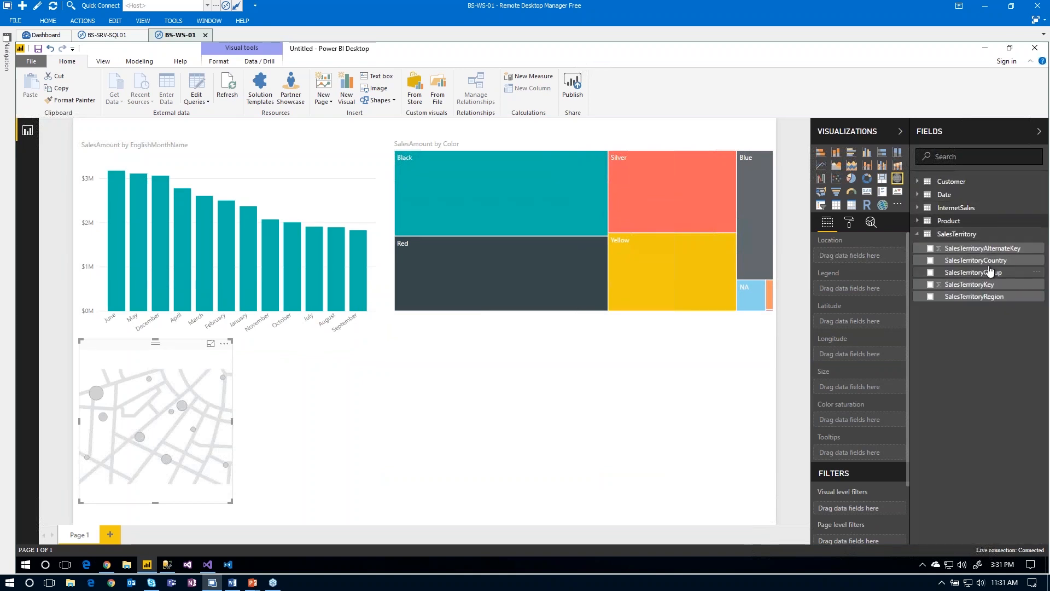
{"action": "left_click_drag", "start_coordinate": [991, 260], "coordinate": [890, 255]}
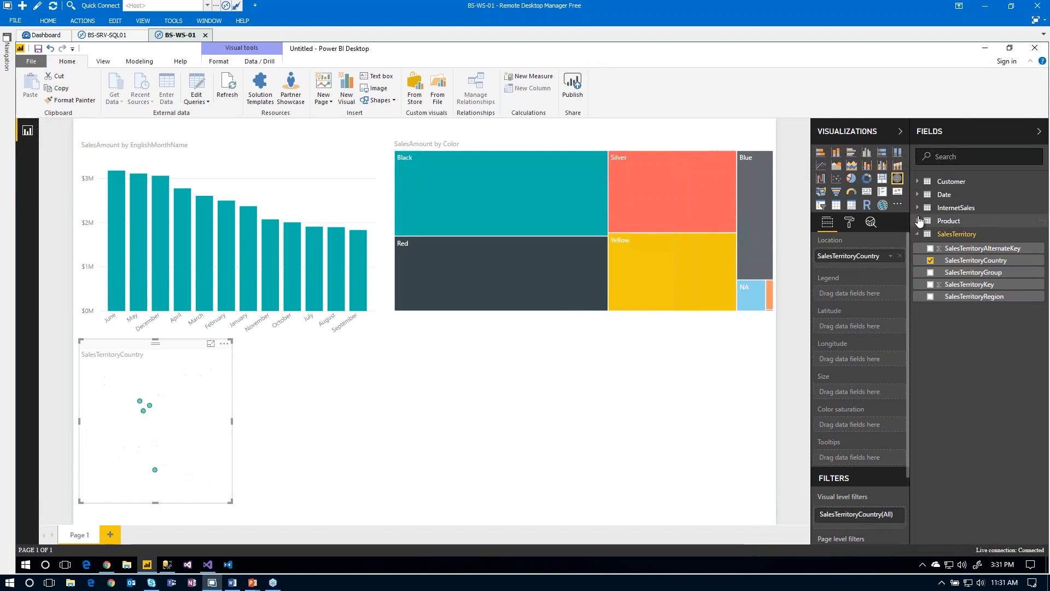
{"action": "left_click", "coordinate": [917, 220]}
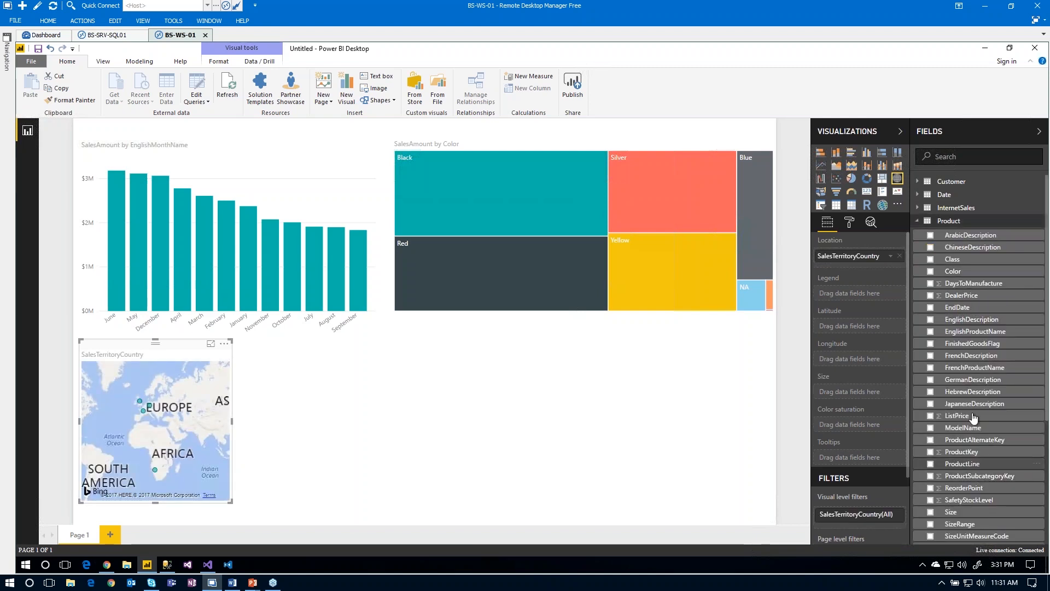
{"action": "left_click", "coordinate": [917, 207]}
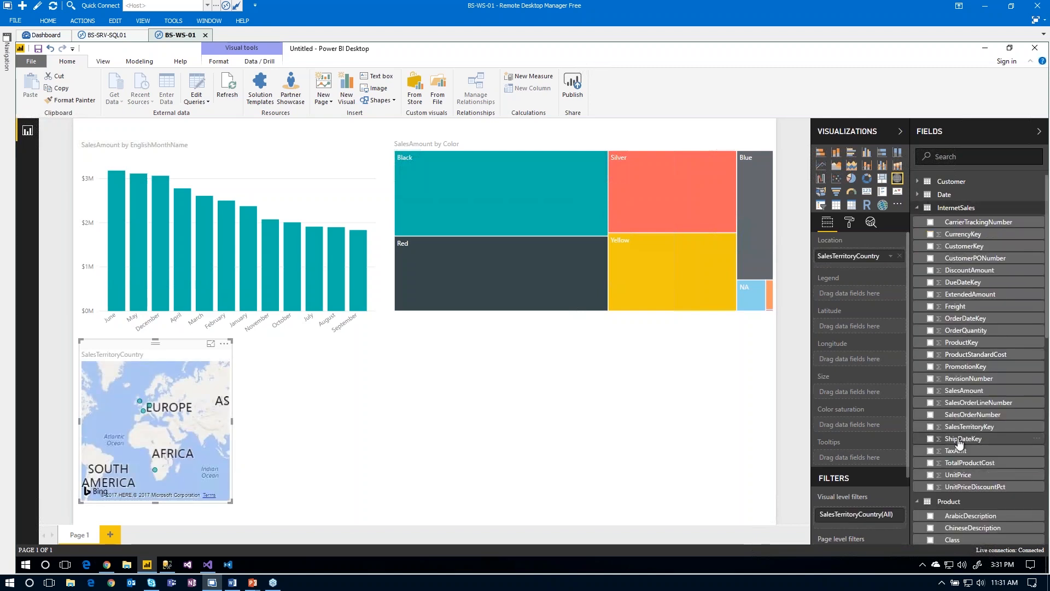
{"action": "left_click_drag", "start_coordinate": [962, 390], "coordinate": [856, 392]}
{"action": "left_click_drag", "start_coordinate": [229, 502], "coordinate": [375, 533]}
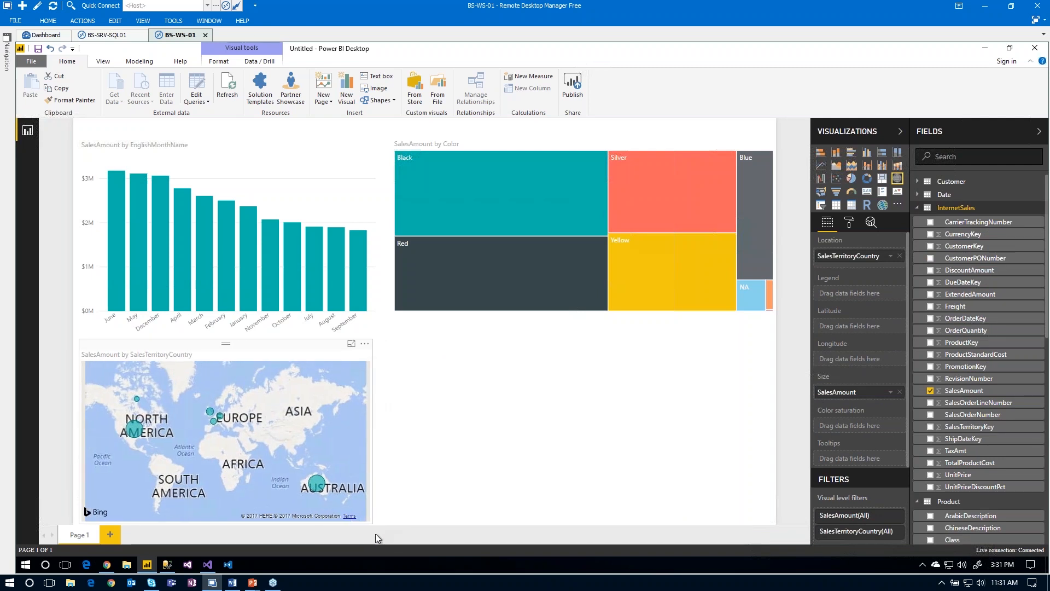
- Test cross-highlighting by selecting January sales, then United Kingdom on the map
{"action": "left_click", "coordinate": [245, 268]}
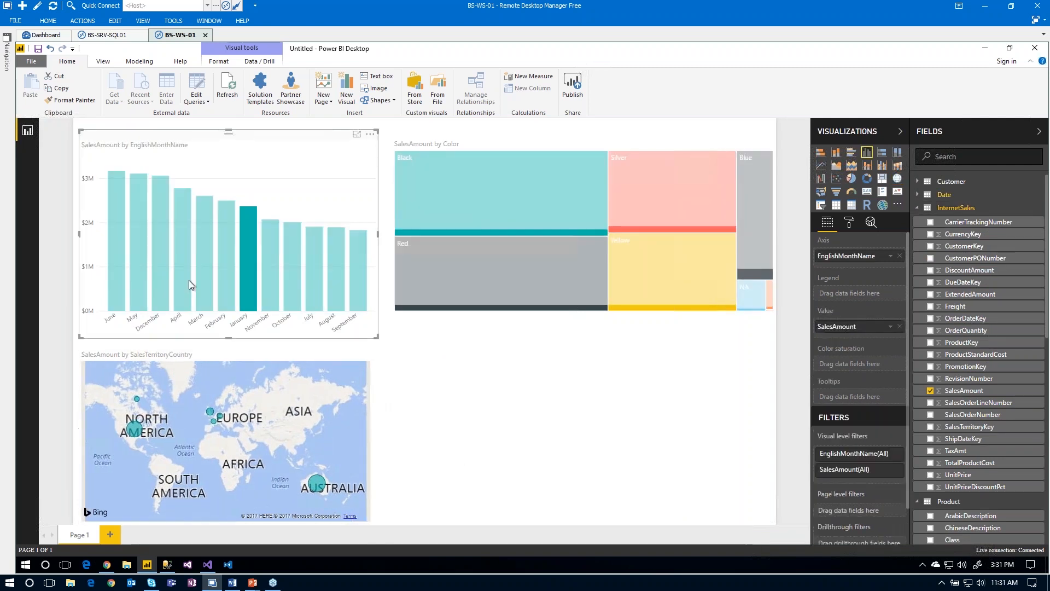
{"action": "left_click", "coordinate": [229, 338]}
{"action": "left_click", "coordinate": [136, 432]}
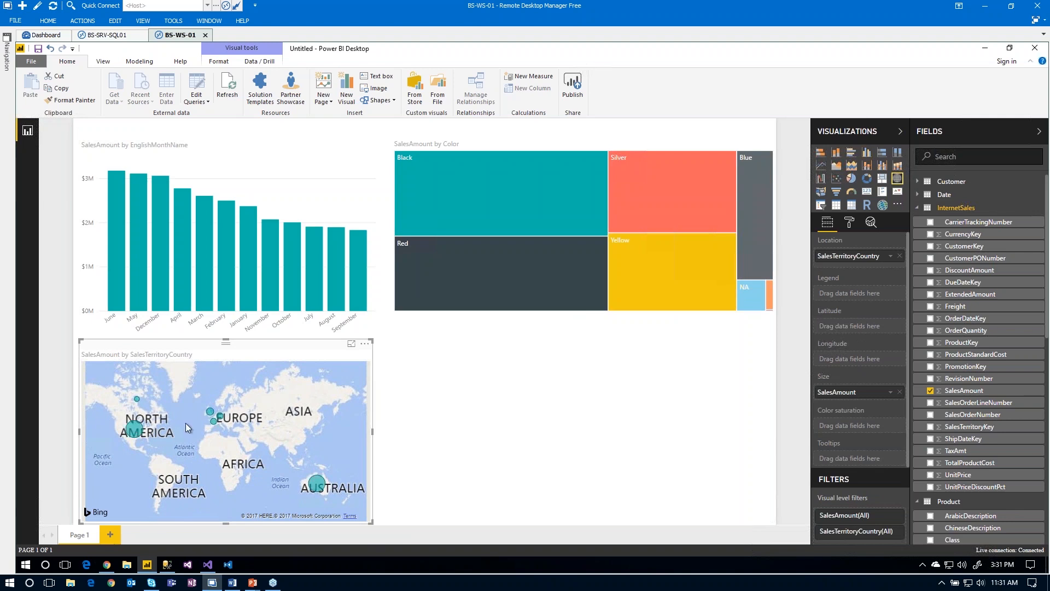
{"action": "left_click", "coordinate": [211, 414]}
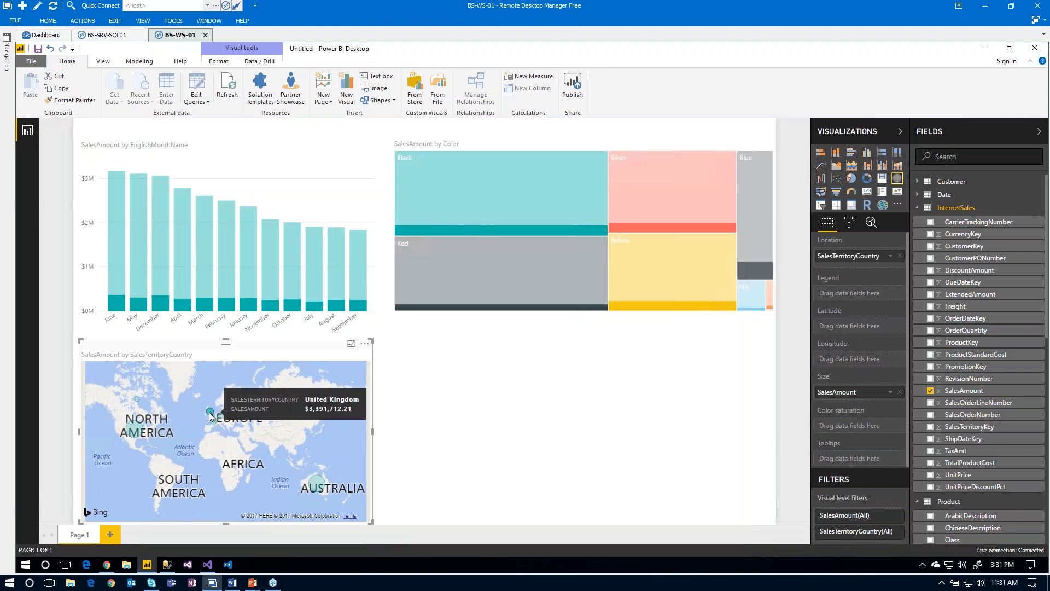
{"action": "left_click", "coordinate": [211, 414]}
{"action": "left_click", "coordinate": [516, 393]}
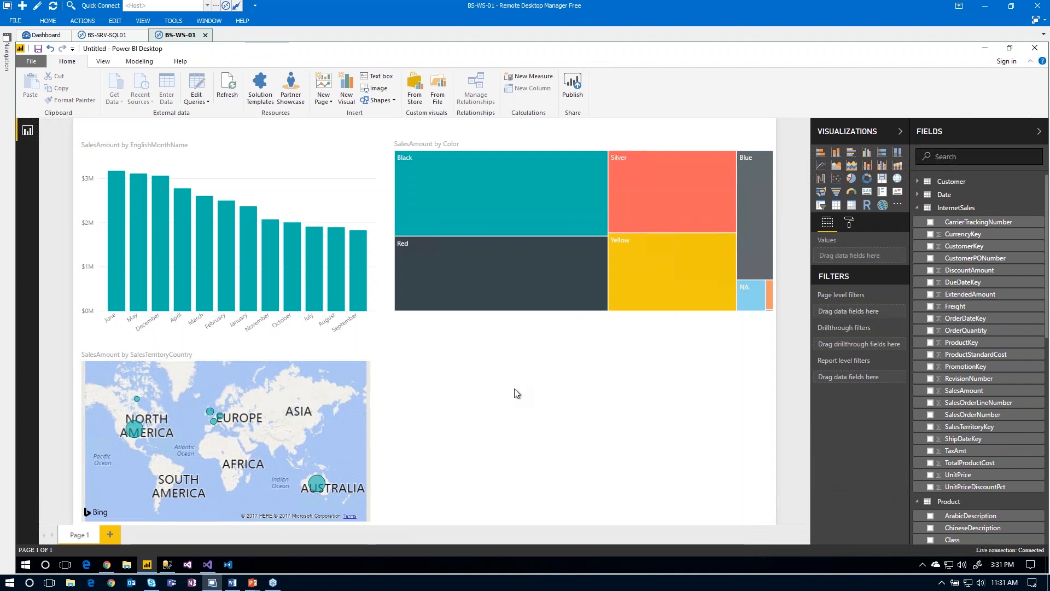
- Save the report to the Desktop as AdventureWorks
{"action": "key", "text": "alt+Tab"}
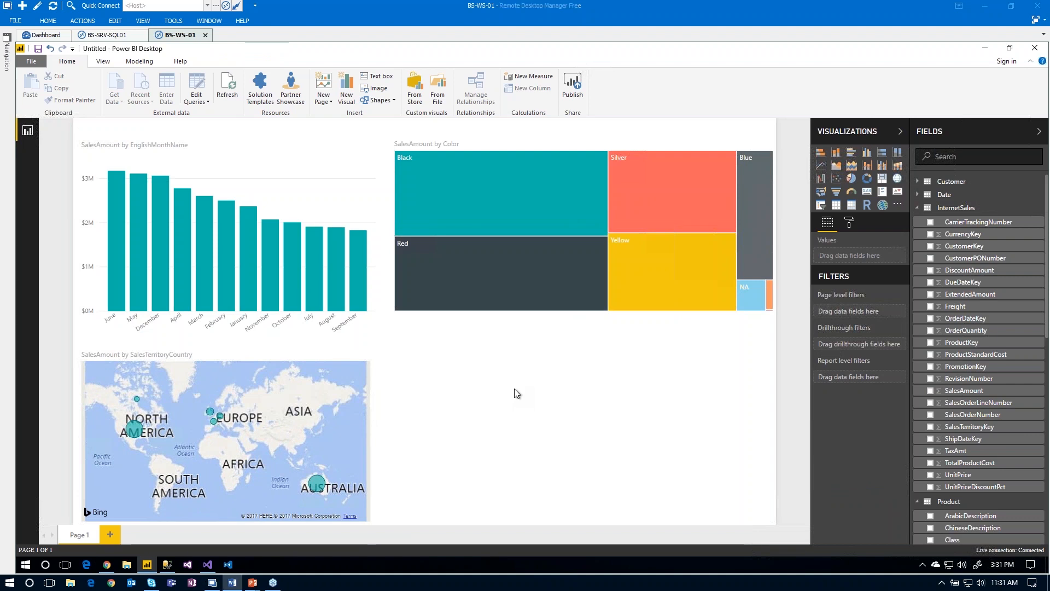
{"action": "key", "text": "alt+Tab"}
{"action": "key", "text": "ctrl+s"}
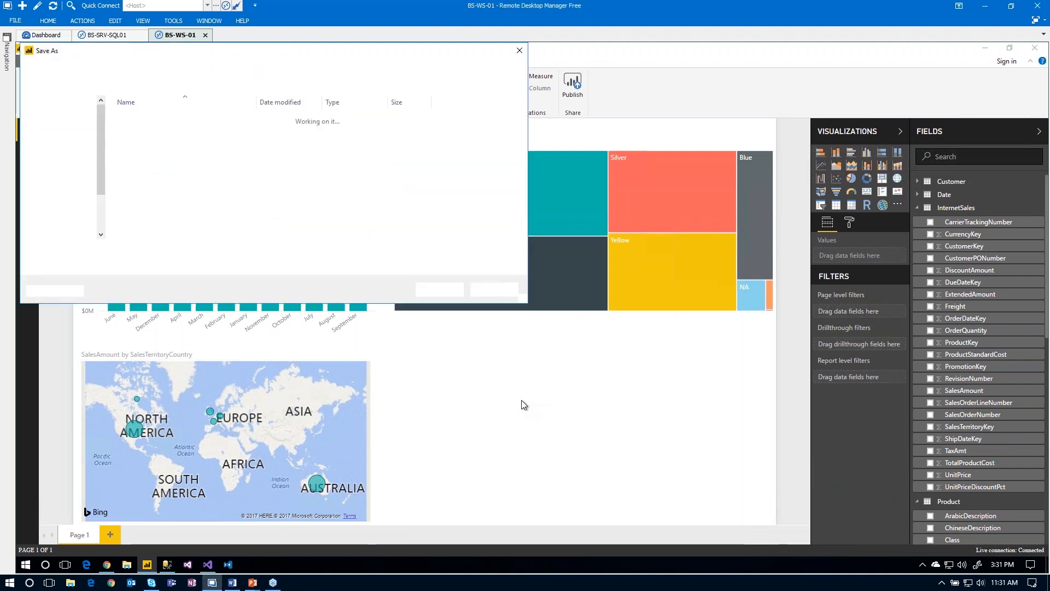
{"action": "left_click", "coordinate": [65, 174]}
{"action": "left_click", "coordinate": [149, 252]}
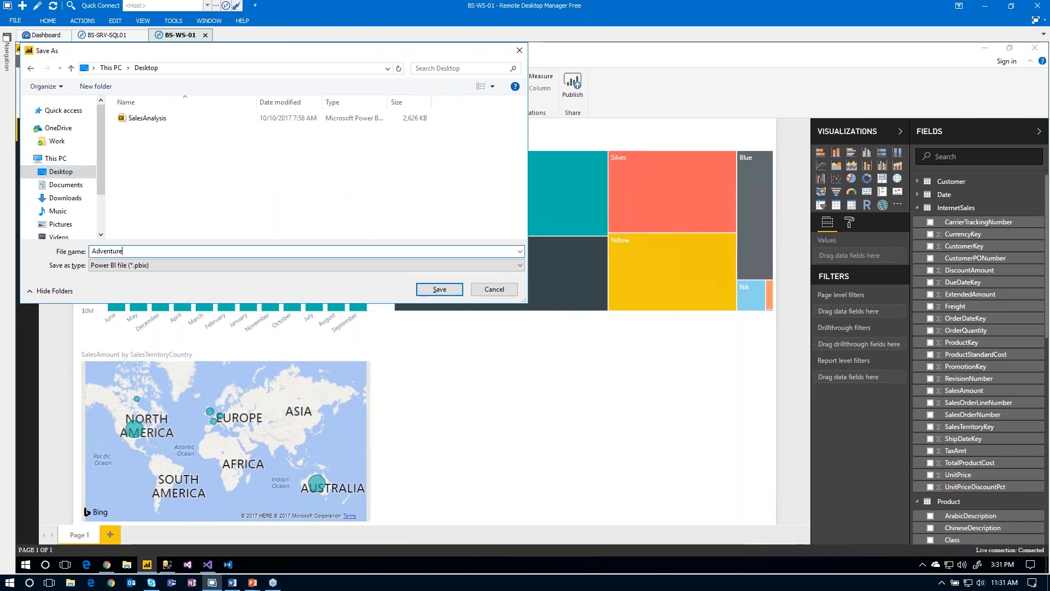
{"action": "type", "text": "AdventureWorks"}
{"action": "key", "text": "Return"}
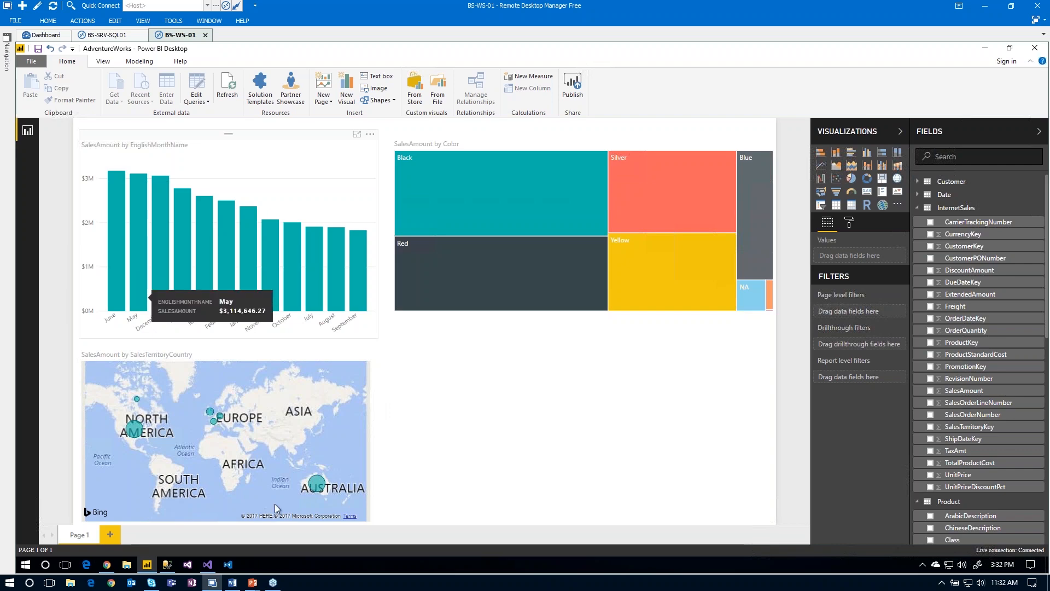
- In the Azure portal, open the D1 Analysis Services server and copy its Server name
{"action": "left_click", "coordinate": [107, 564]}
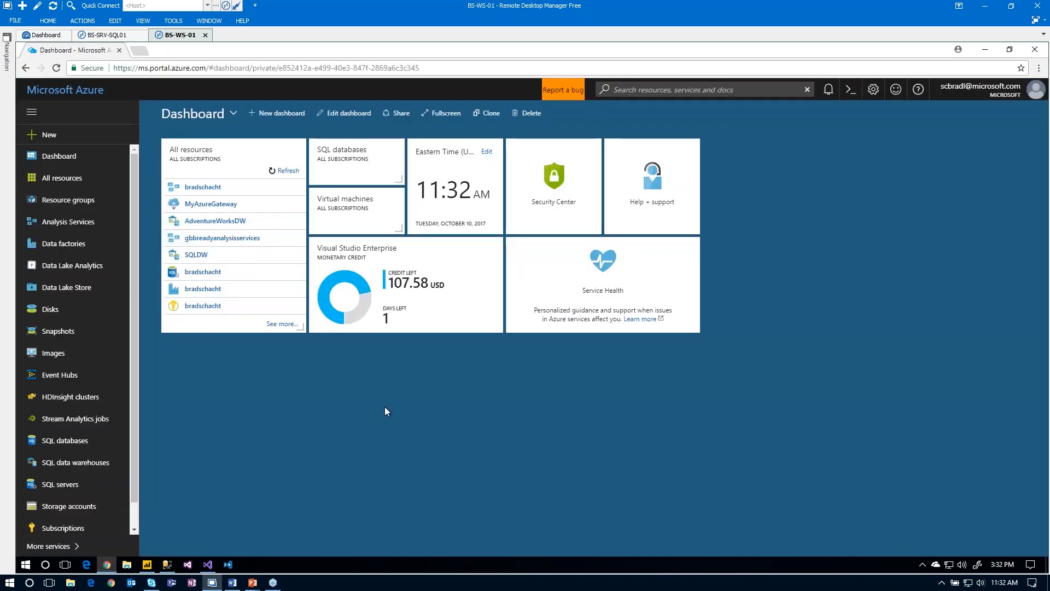
{"action": "left_click", "coordinate": [52, 227]}
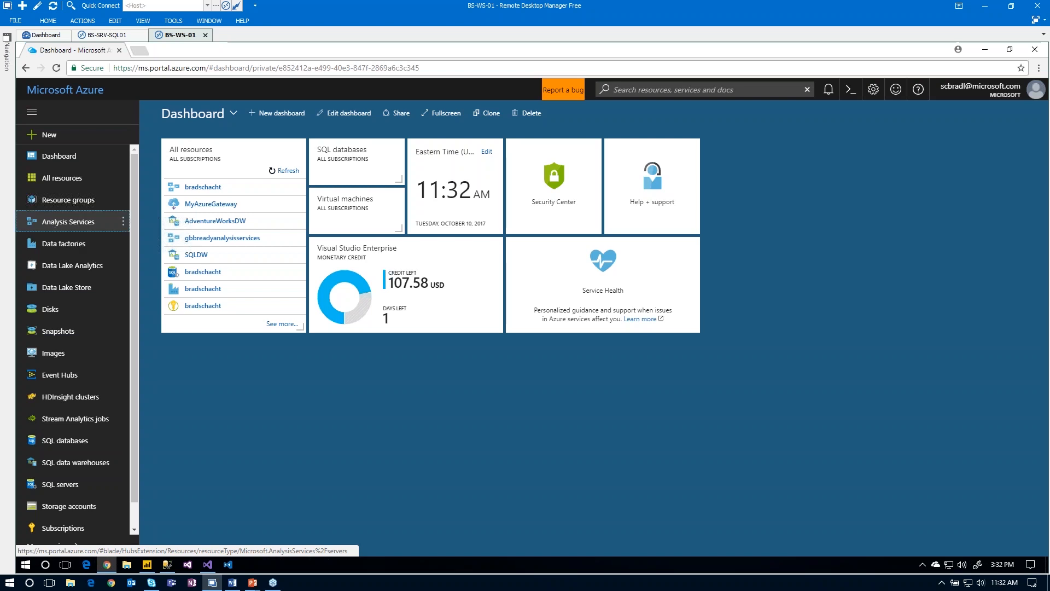
{"action": "scroll", "coordinate": [82, 492], "scroll_direction": "down", "scroll_amount": 1}
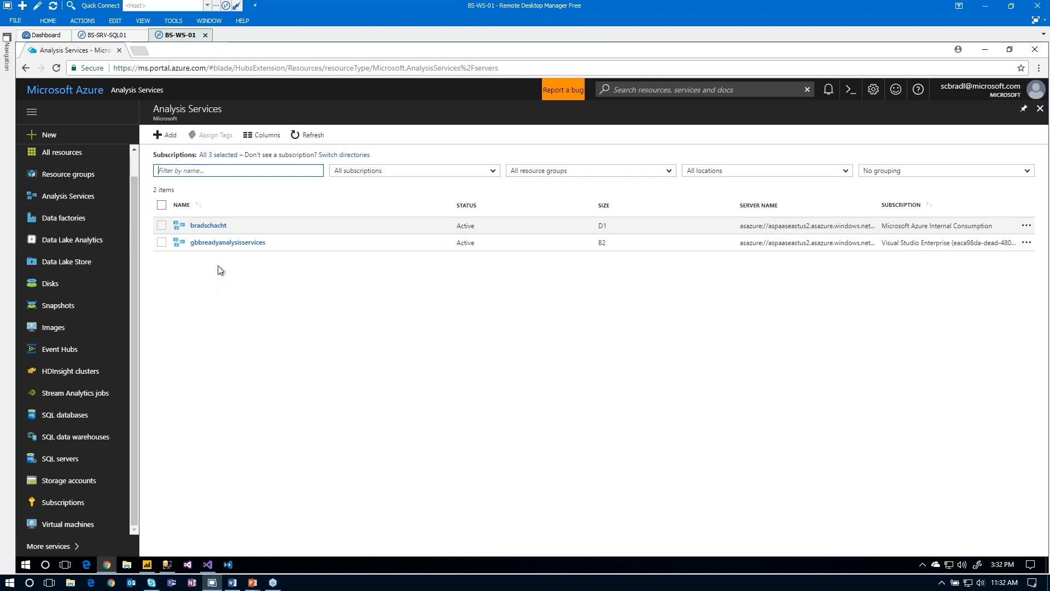
{"action": "left_click", "coordinate": [209, 225]}
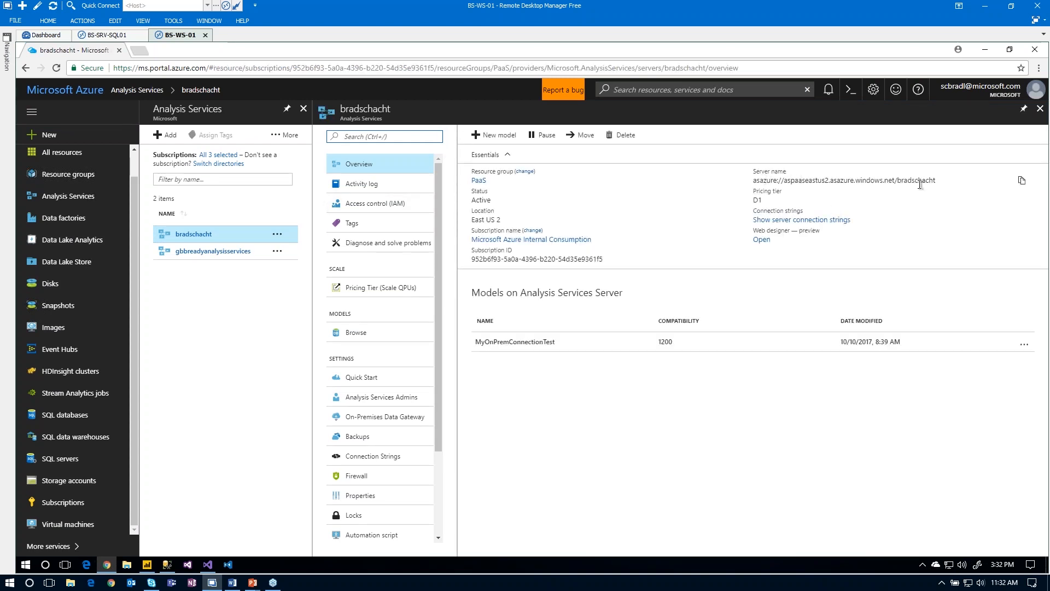
{"action": "left_click", "coordinate": [1021, 180]}
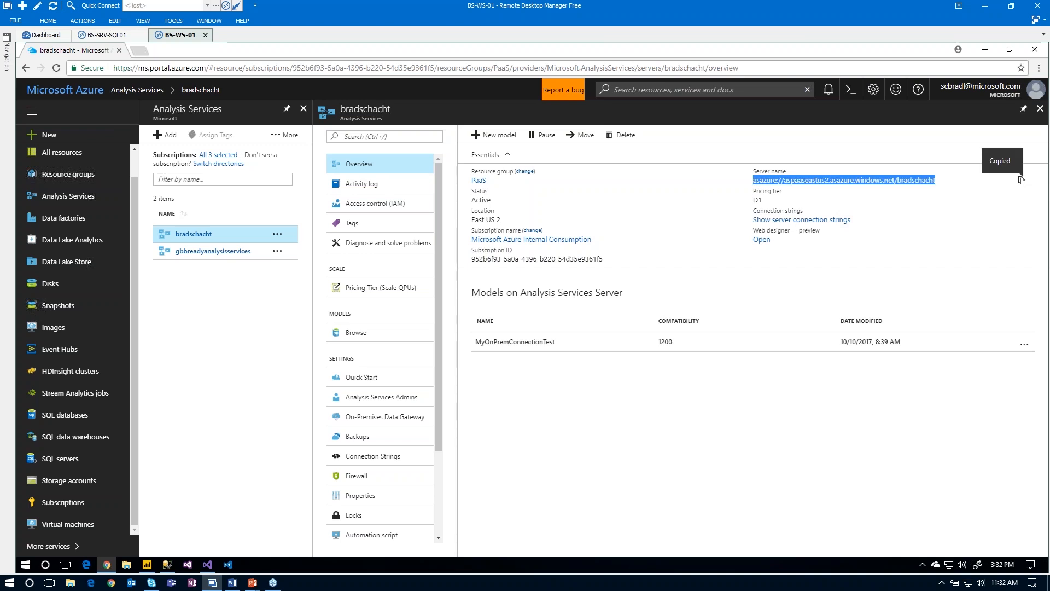
- Start an Analysis Services connection to the pasted Azure server using Active Directory - Password
{"action": "left_click", "coordinate": [173, 571]}
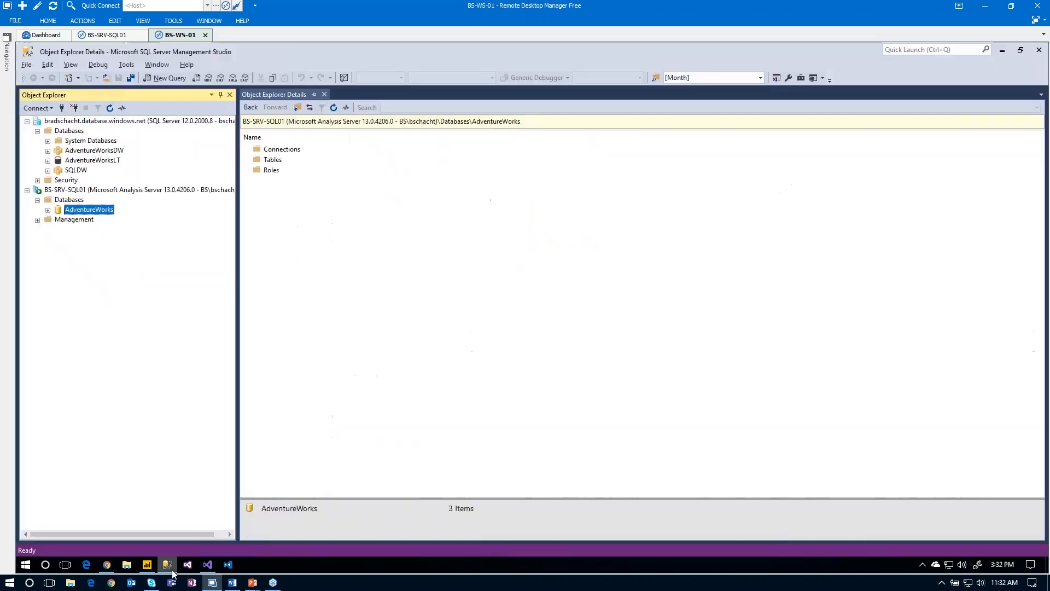
{"action": "left_click", "coordinate": [47, 109]}
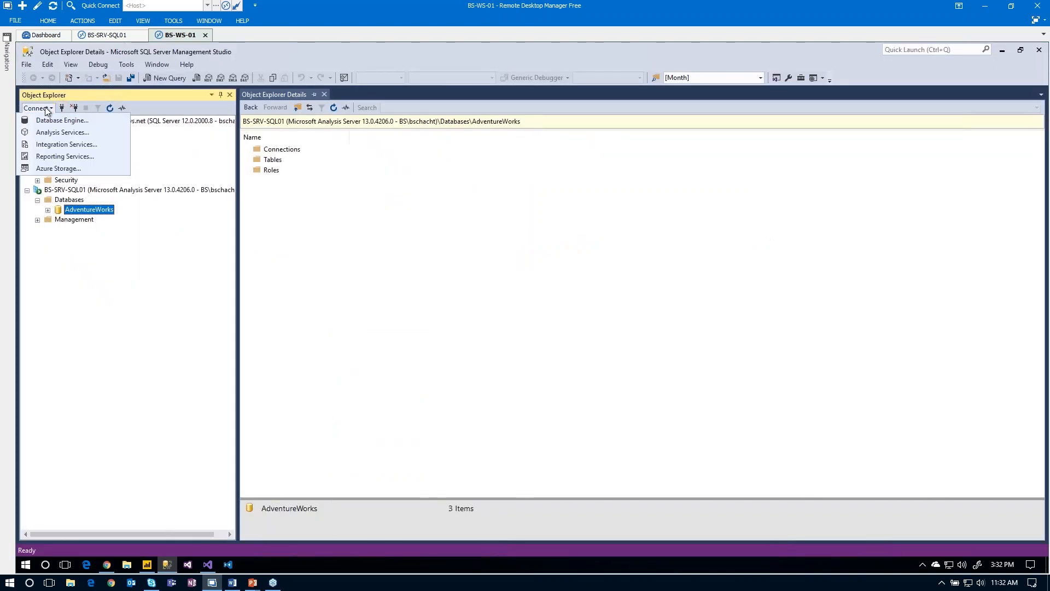
{"action": "left_click", "coordinate": [59, 132]}
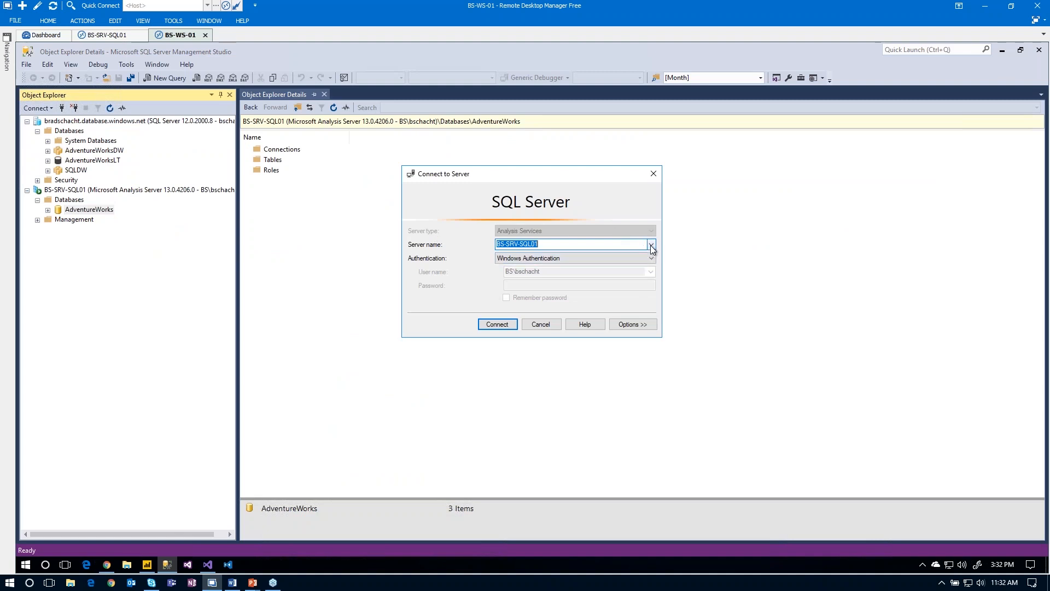
{"action": "key", "text": "ctrl+v"}
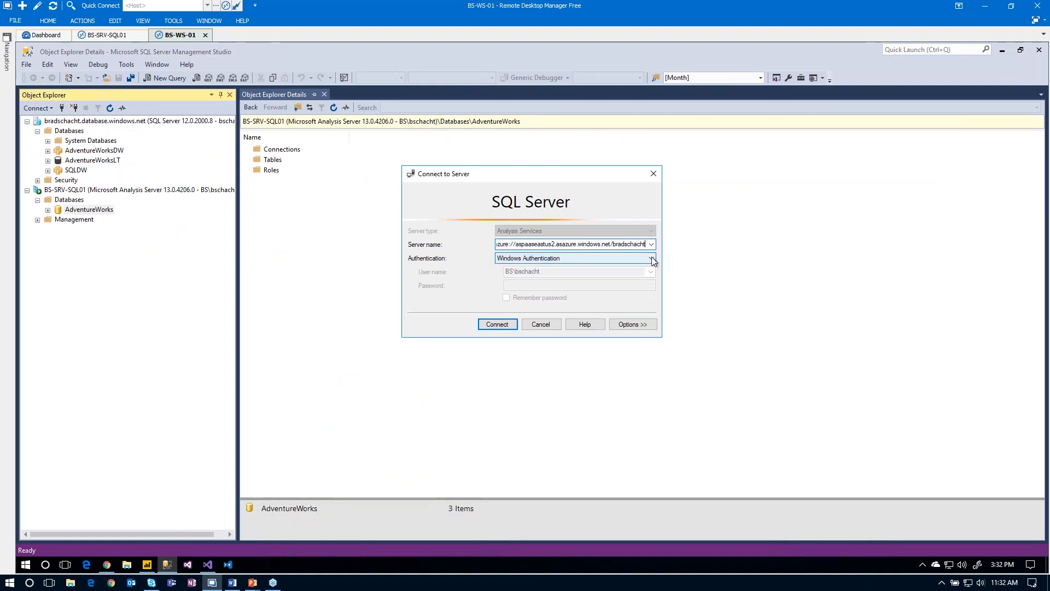
{"action": "left_click", "coordinate": [652, 257]}
{"action": "left_click", "coordinate": [629, 275]}
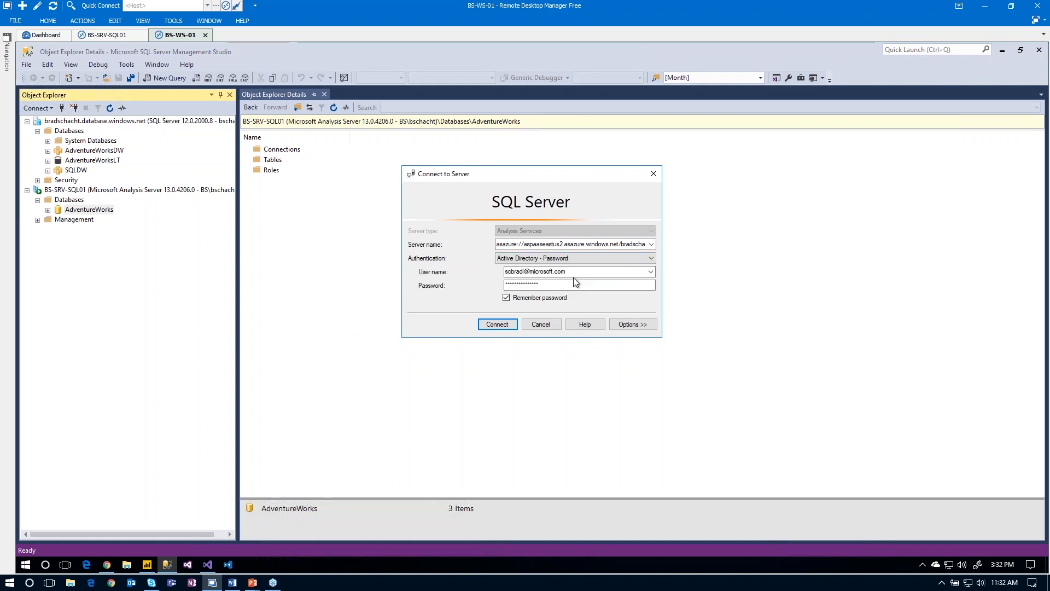
- Connect, then expand Databases to show MyOnPremConnectionTest's Connections, Tables and Roles folders
{"action": "key", "text": "ctrl+1"}
{"action": "left_click", "coordinate": [558, 223]}
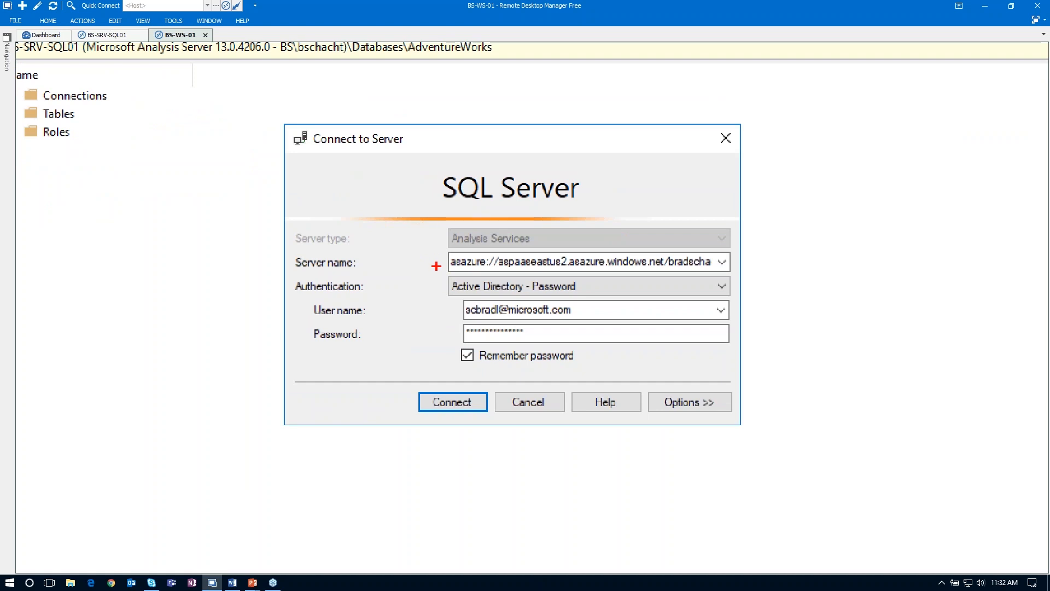
{"action": "left_click_drag", "start_coordinate": [436, 266], "coordinate": [346, 267]}
{"action": "left_click_drag", "start_coordinate": [439, 286], "coordinate": [379, 316]}
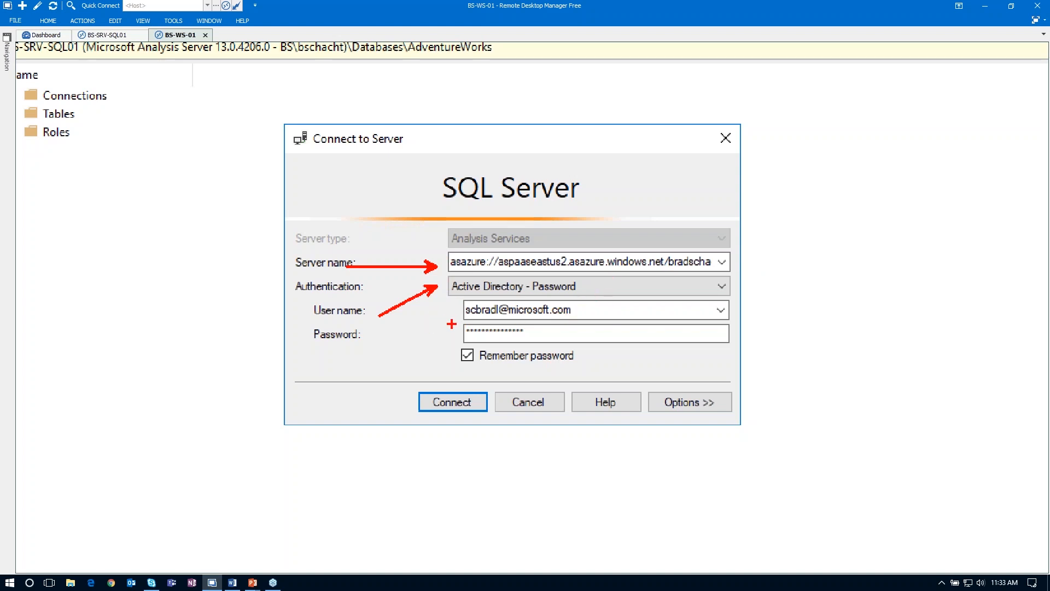
{"action": "key", "text": "Escape"}
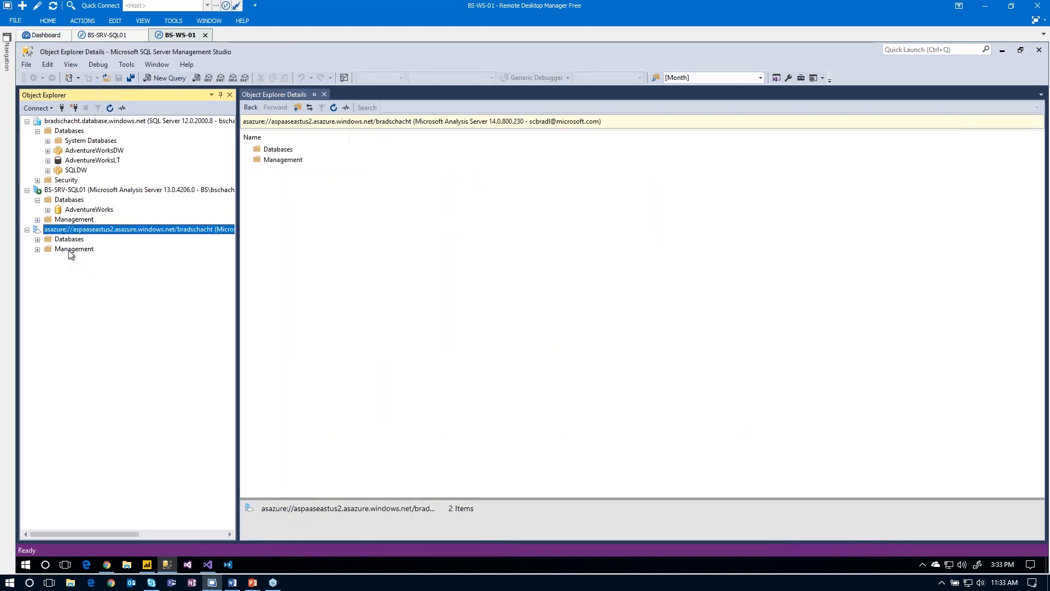
{"action": "double_click", "coordinate": [71, 240]}
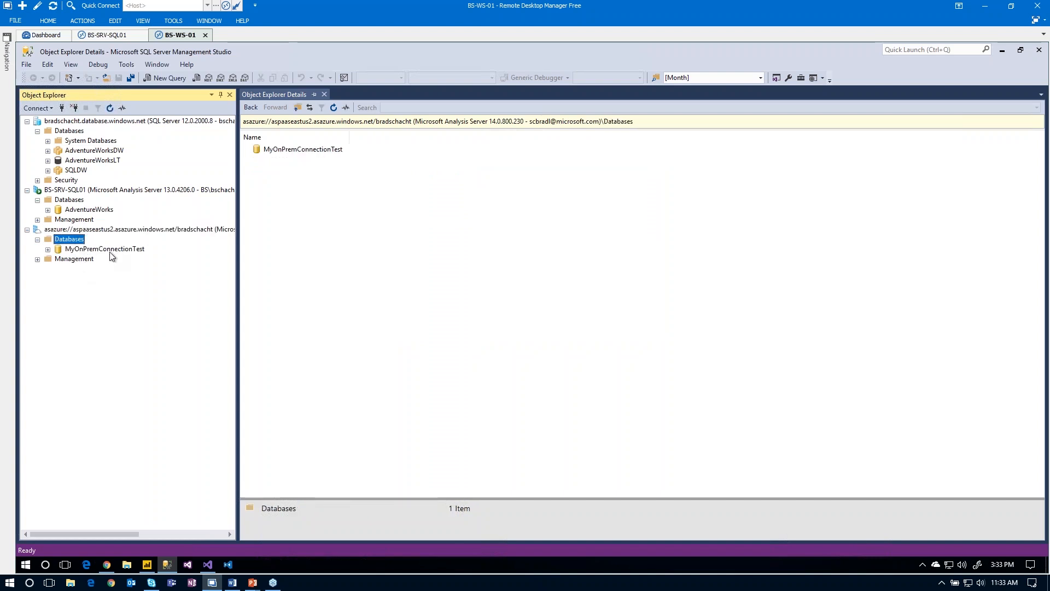
{"action": "left_click", "coordinate": [112, 250]}
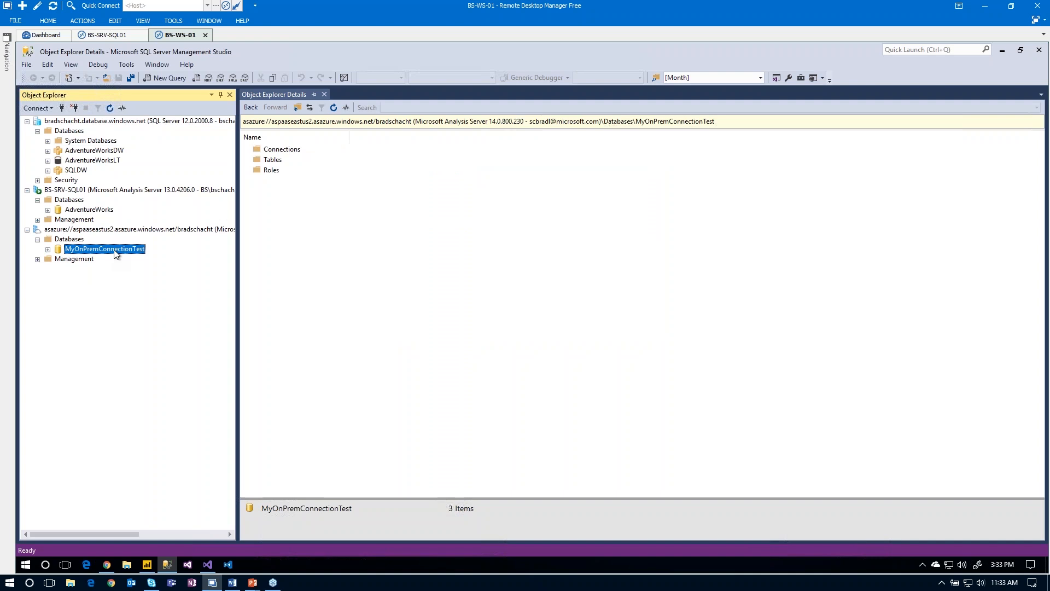
- Set the AdventureWorks project's deployment server to the pasted Azure Analysis Services server
{"action": "left_click", "coordinate": [208, 565]}
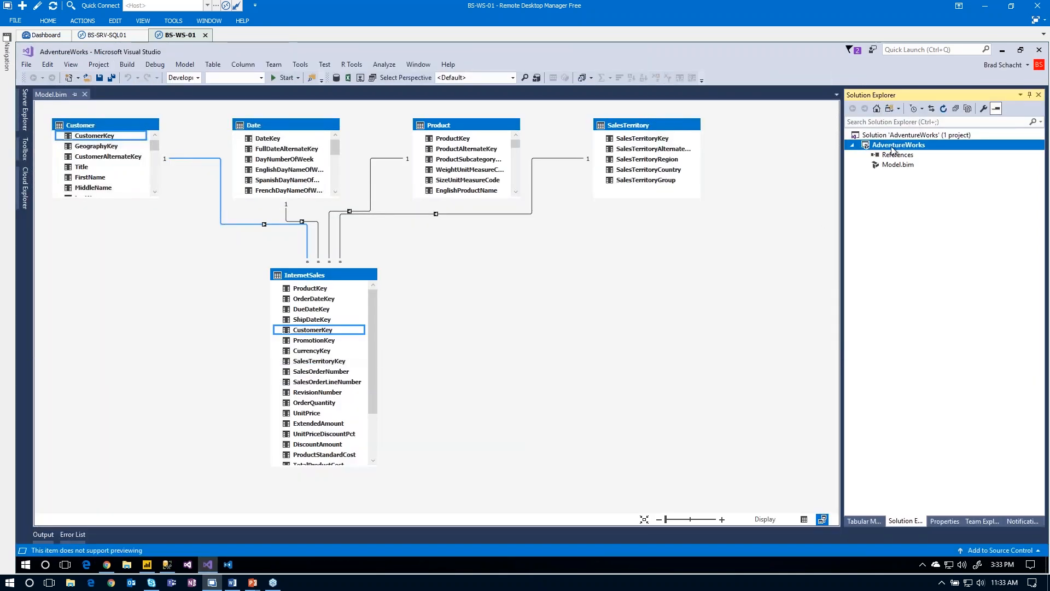
{"action": "right_click", "coordinate": [893, 148]}
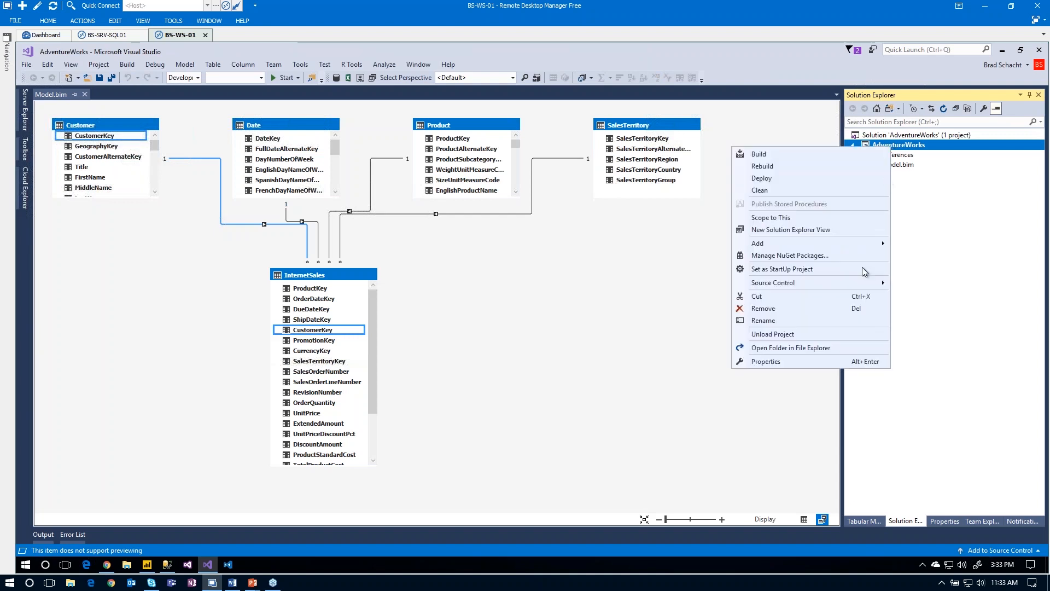
{"action": "left_click", "coordinate": [834, 367]}
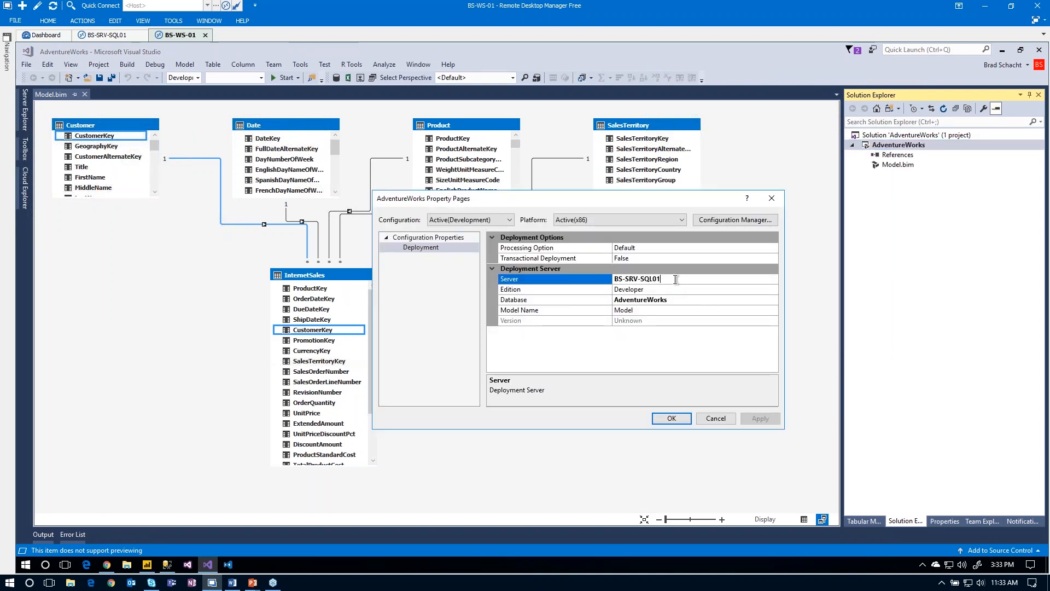
{"action": "double_click", "coordinate": [623, 278]}
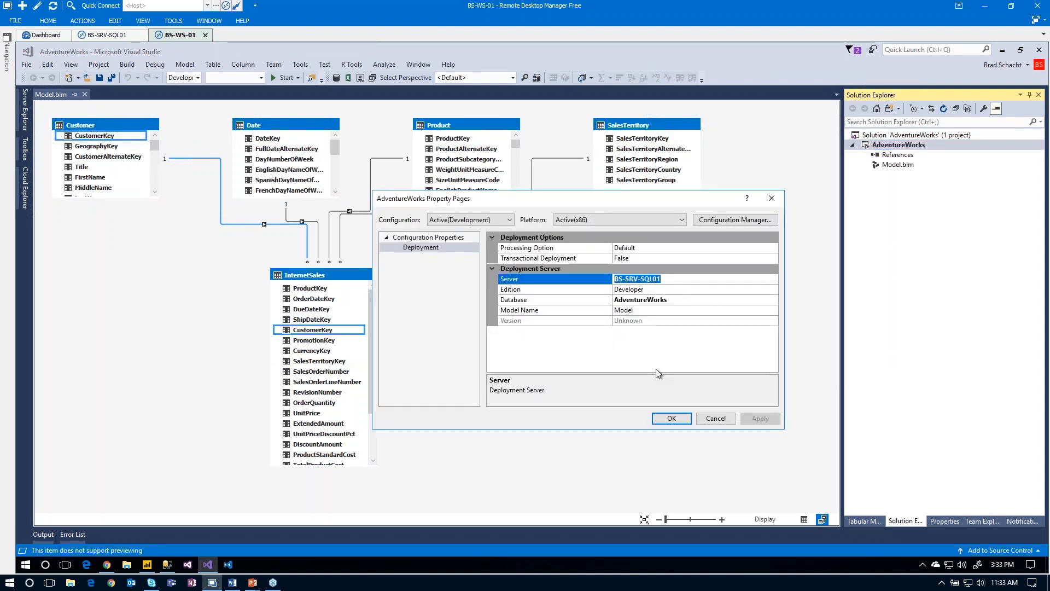
{"action": "key", "text": "ctrl+v"}
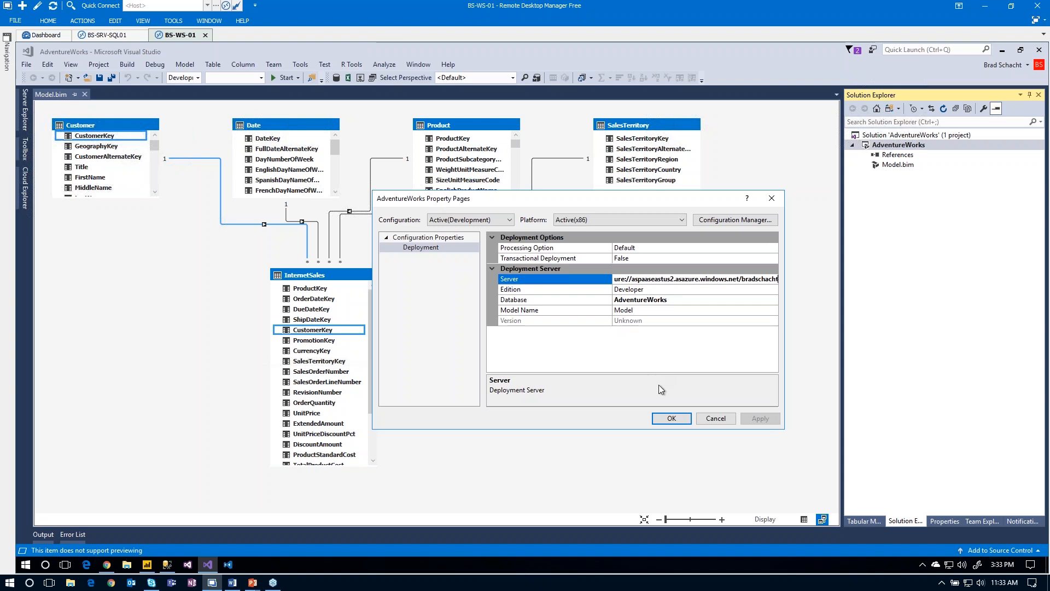
{"action": "left_click", "coordinate": [670, 419]}
- Deploy AdventureWorks, signing in and entering the data source password, until deployment succeeds
{"action": "right_click", "coordinate": [886, 151]}
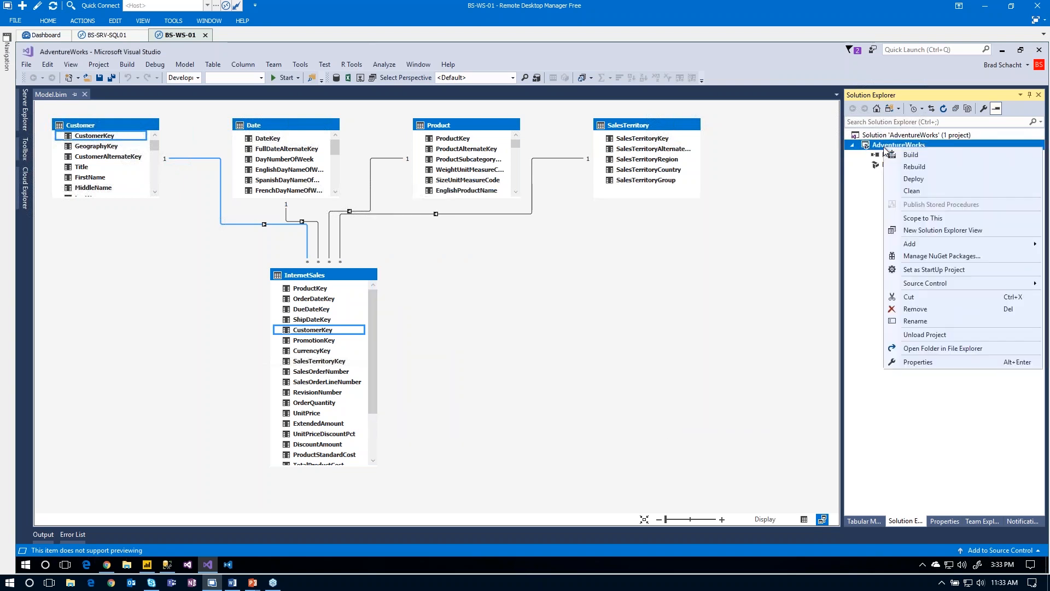
{"action": "left_click", "coordinate": [902, 183]}
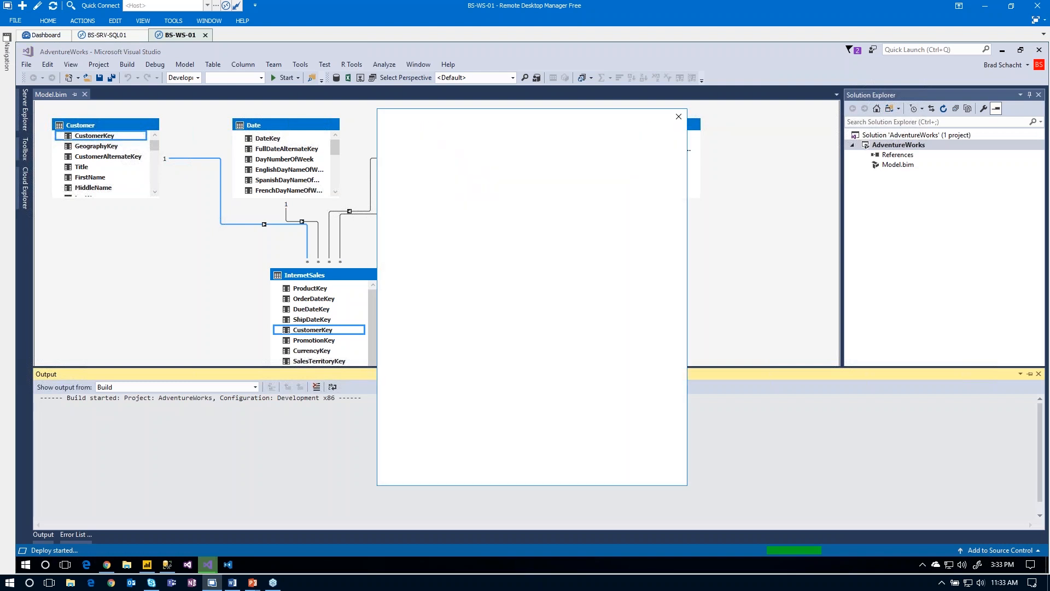
{"action": "left_click", "coordinate": [486, 281]}
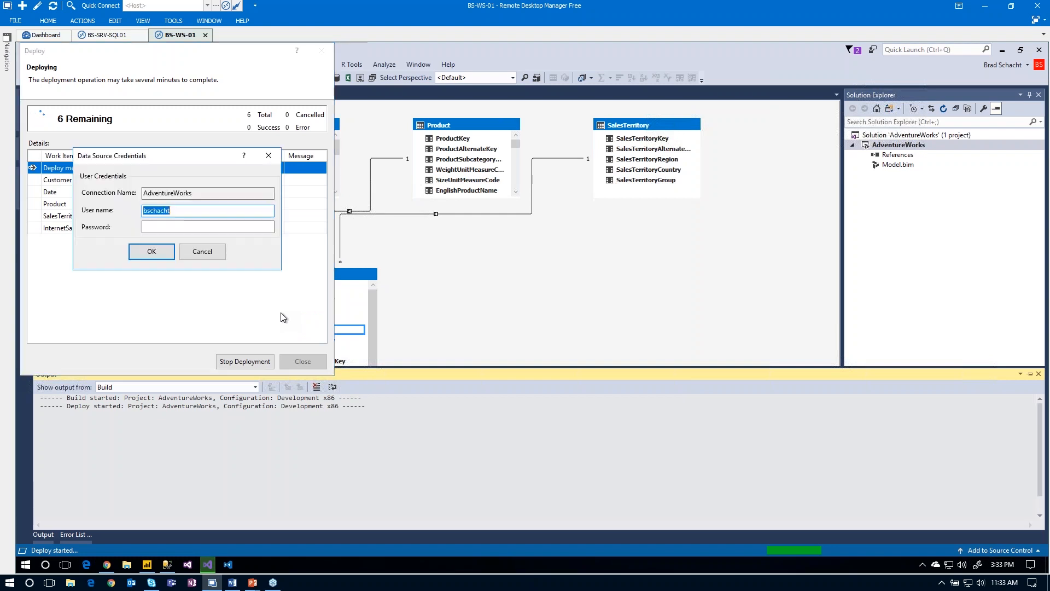
{"action": "key", "text": "Tab"}
{"action": "type", "text": "•"}
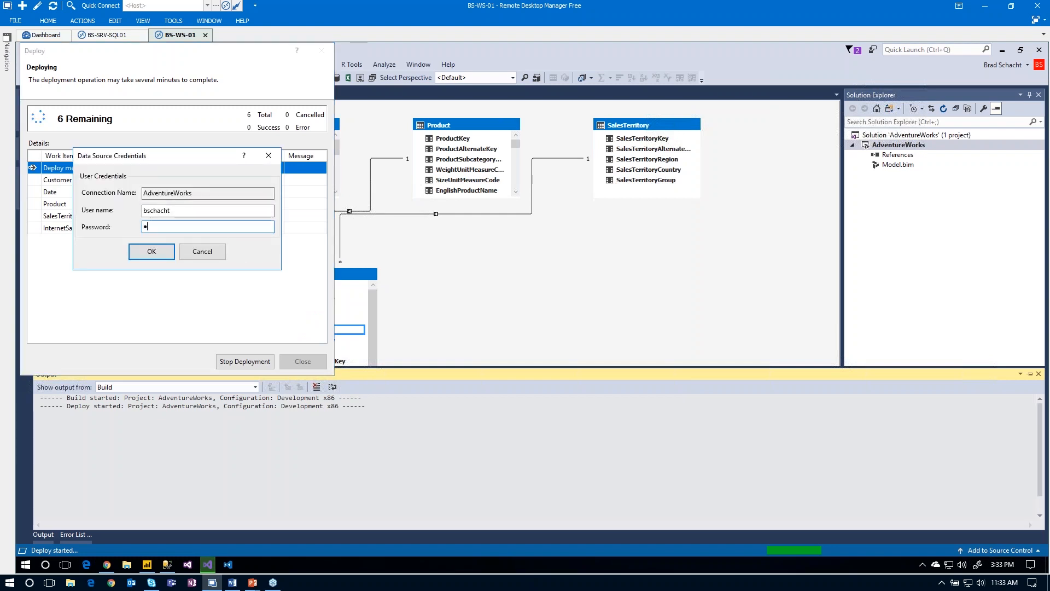
{"action": "type", "text": "•••••••••••••"}
{"action": "key", "text": "Return"}
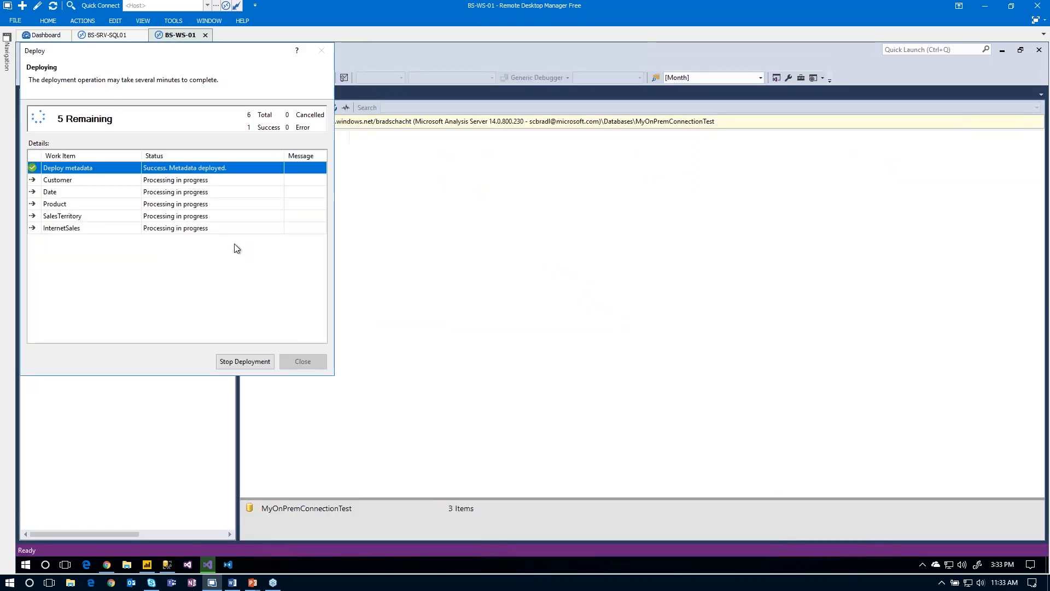
{"action": "left_click", "coordinate": [302, 360]}
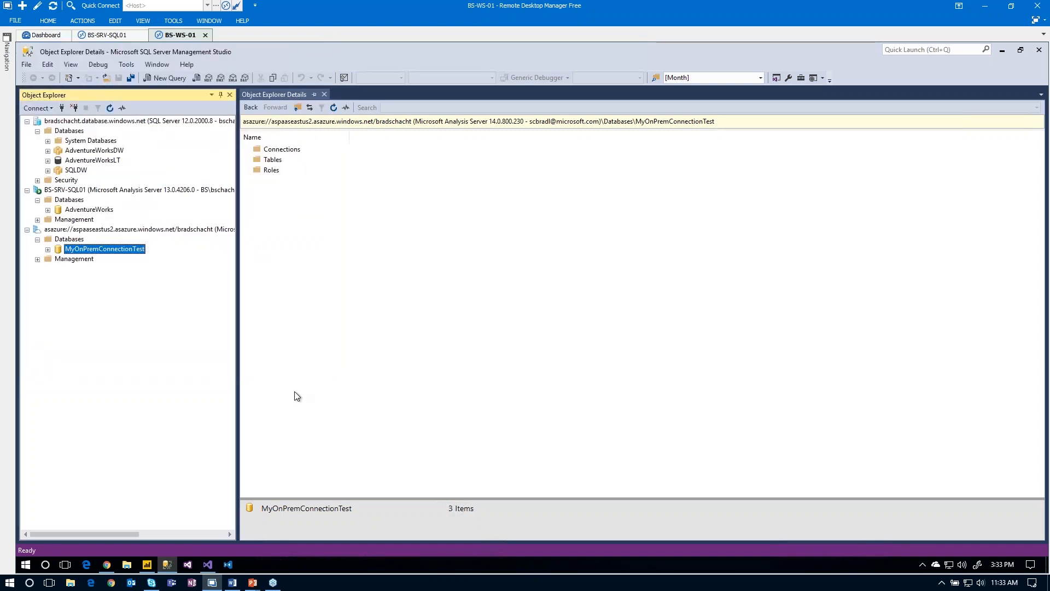
{"action": "left_click", "coordinate": [170, 564]}
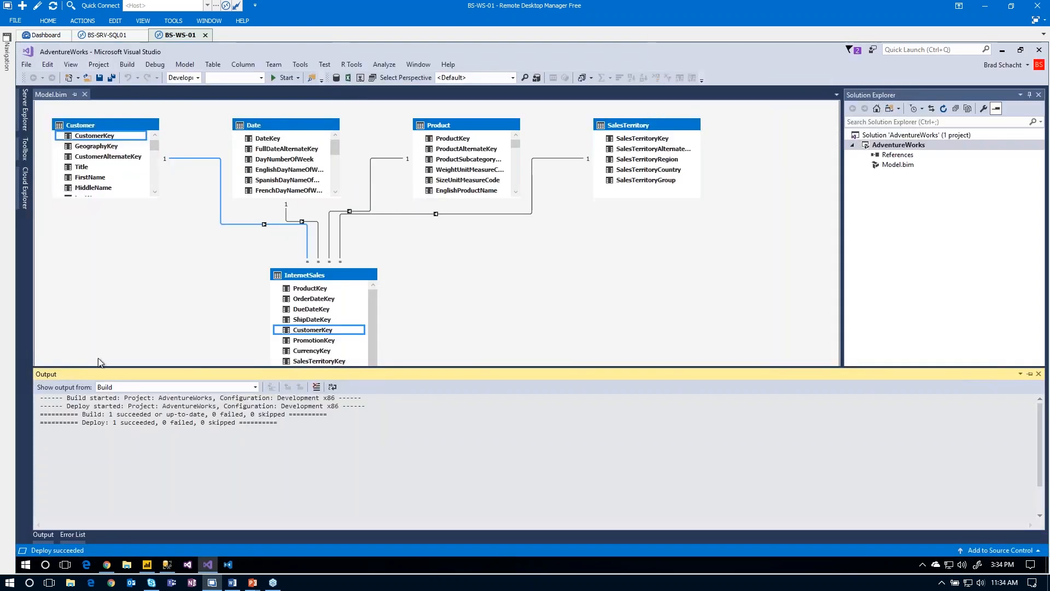
- Refresh the Azure server's Databases in SSMS to reveal AdventureWorks, then return to Power BI
{"action": "left_click", "coordinate": [168, 564]}
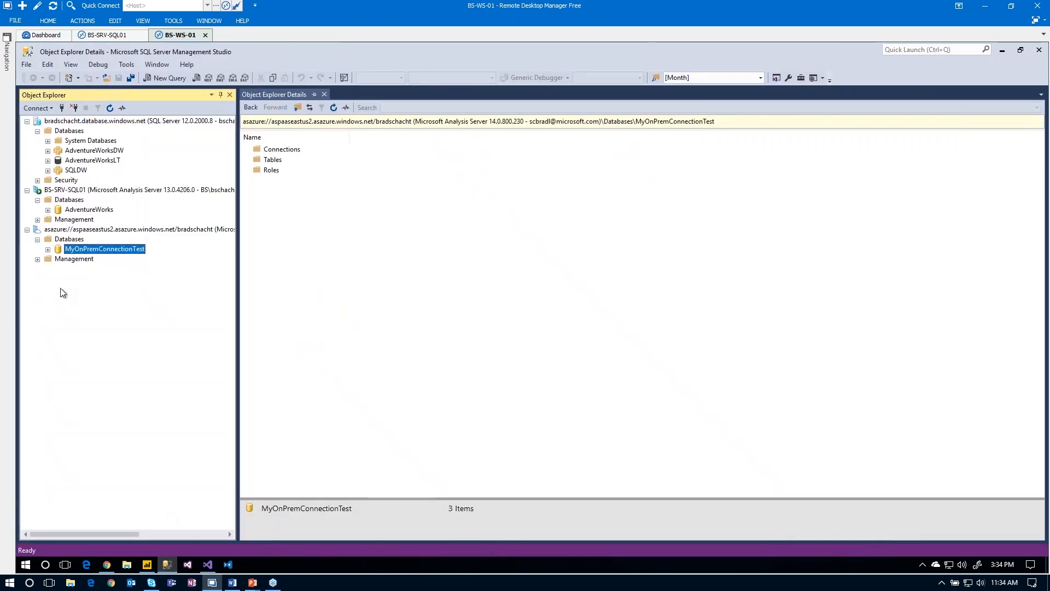
{"action": "left_click", "coordinate": [67, 239]}
{"action": "right_click", "coordinate": [66, 241]}
{"action": "left_click", "coordinate": [92, 317]}
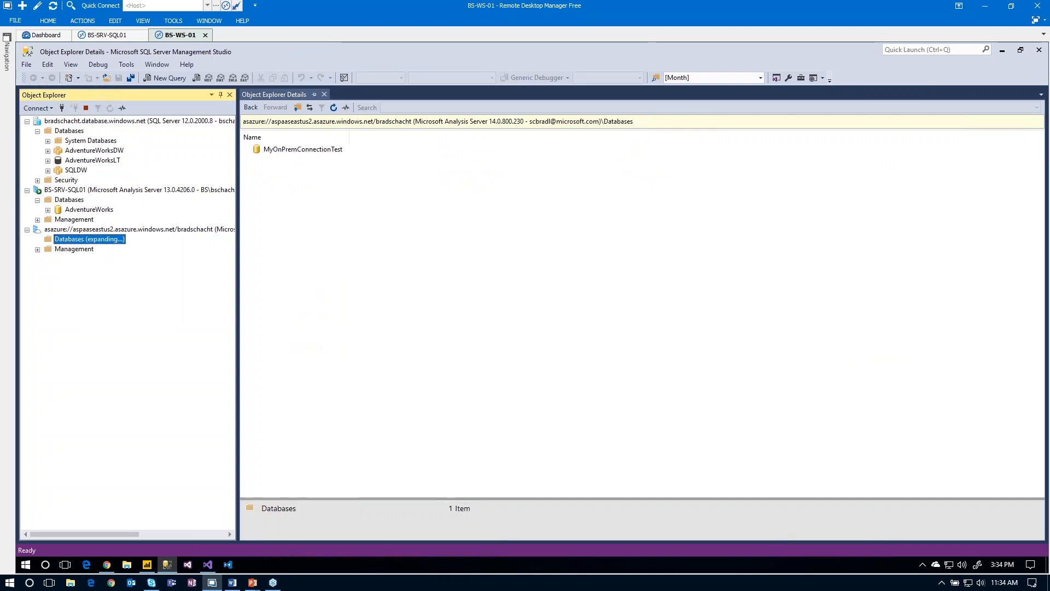
{"action": "left_click_drag", "start_coordinate": [119, 246], "coordinate": [159, 223]}
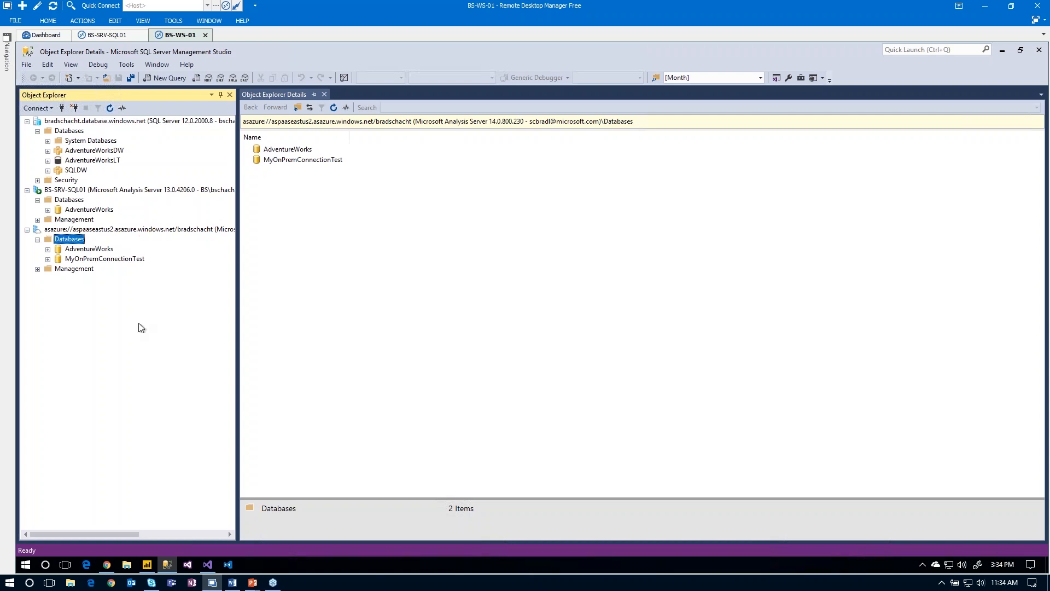
{"action": "left_click", "coordinate": [150, 569]}
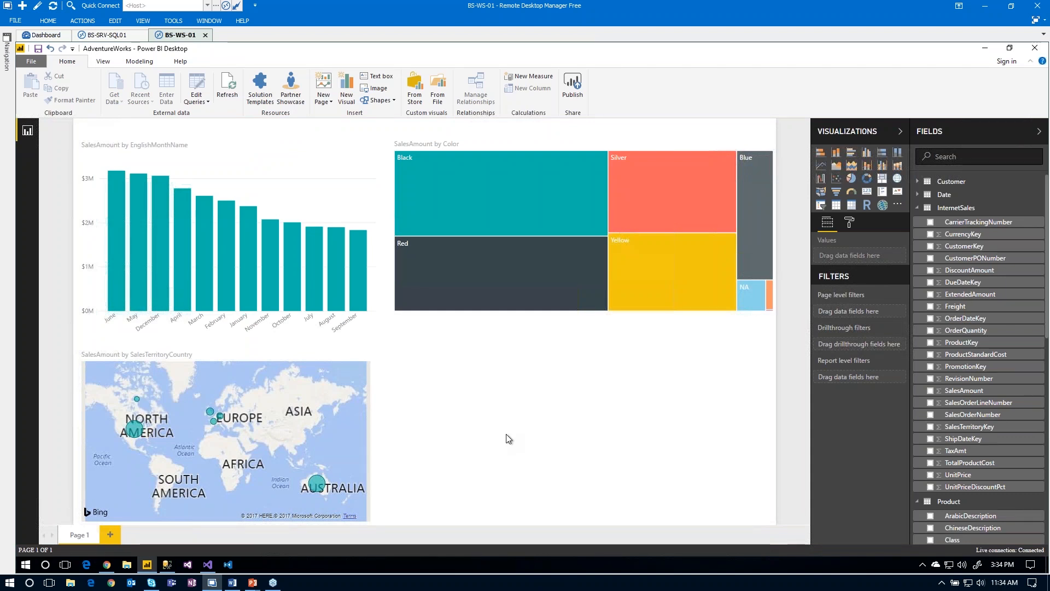
- Repoint the report's data source from BS-SRV-SQL01 to the Azure server and connect to Model
{"action": "left_click", "coordinate": [205, 104]}
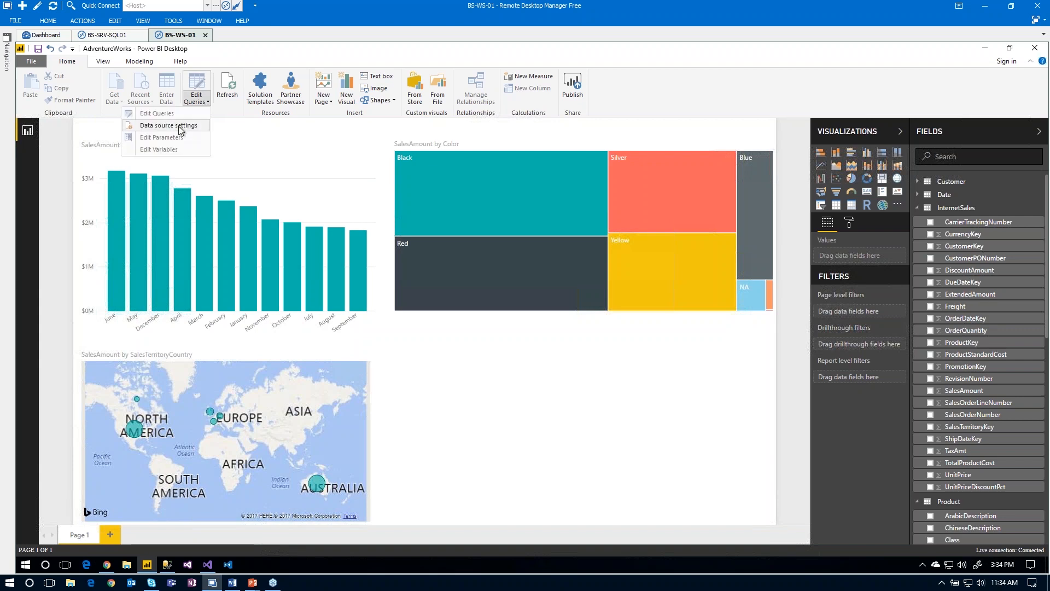
{"action": "left_click", "coordinate": [178, 126]}
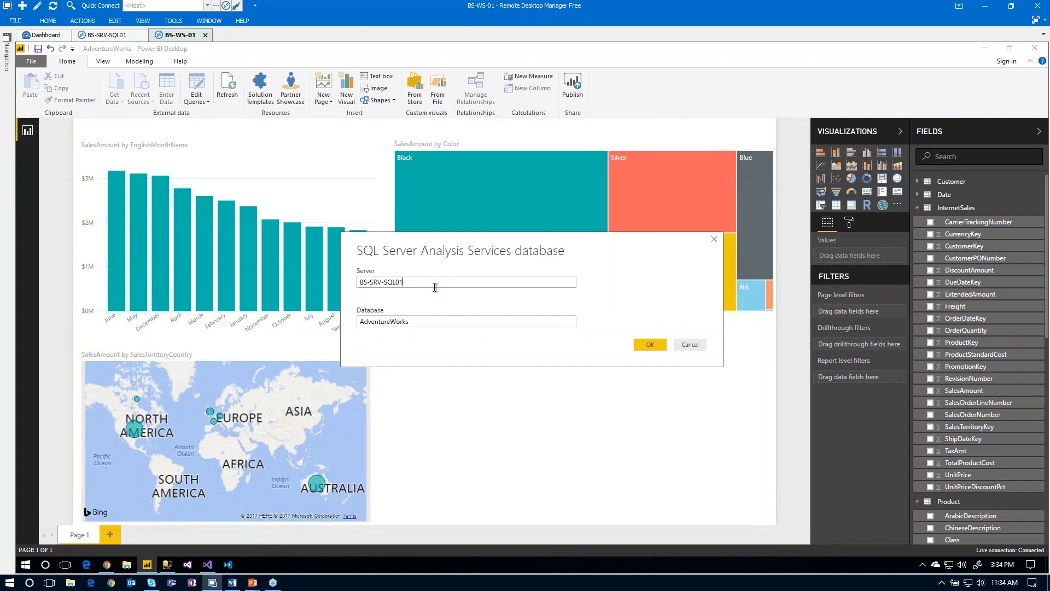
{"action": "left_click_drag", "start_coordinate": [435, 287], "coordinate": [359, 282]}
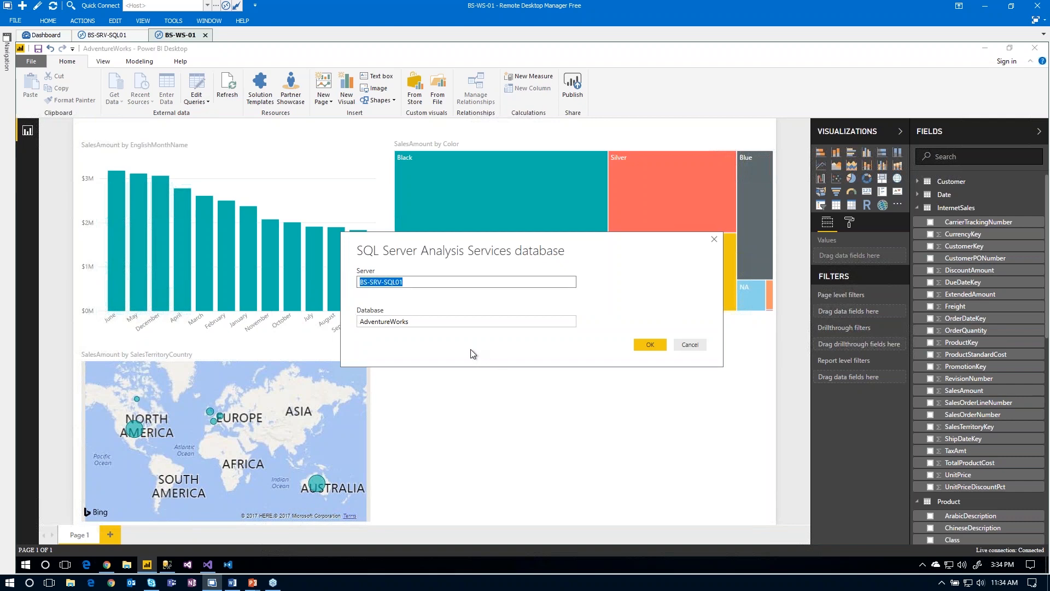
{"action": "type", "text": "asazure://aspaaseastus2.asazure.windows.net/bradschacht"}
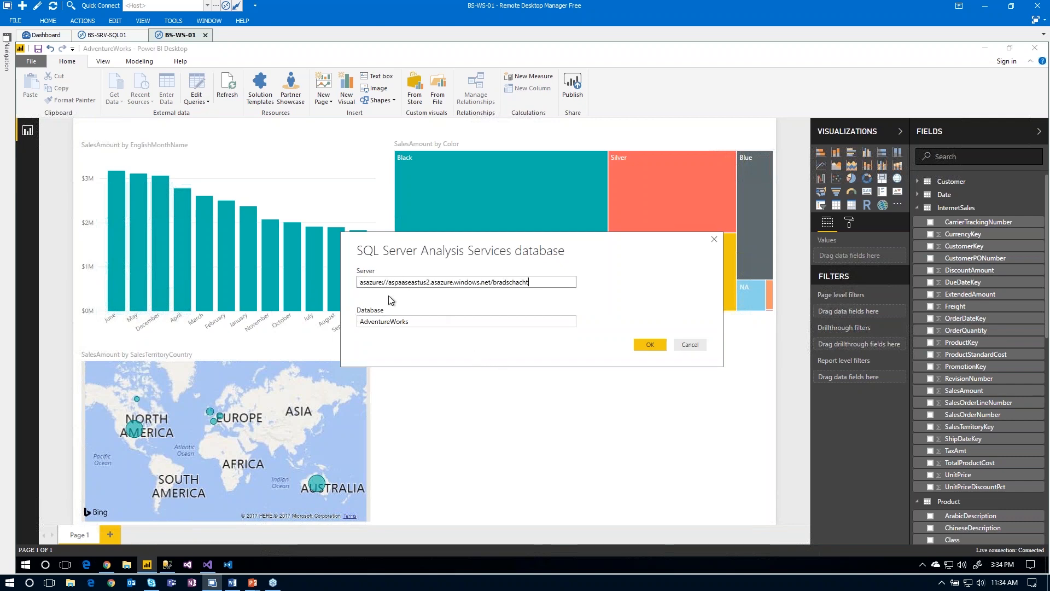
{"action": "left_click_drag", "start_coordinate": [361, 284], "coordinate": [547, 284]}
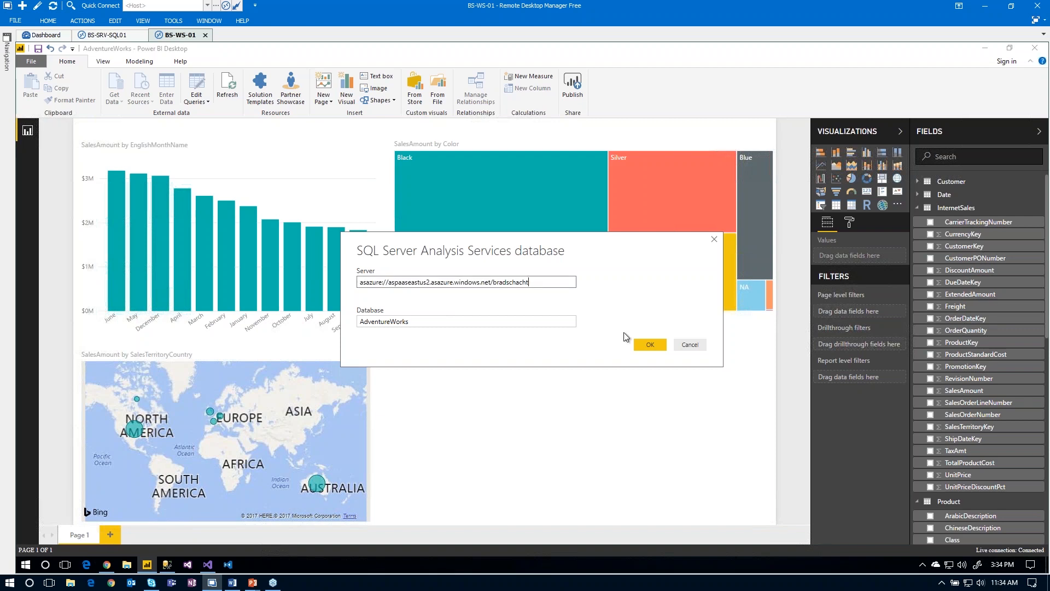
{"action": "left_click", "coordinate": [649, 344]}
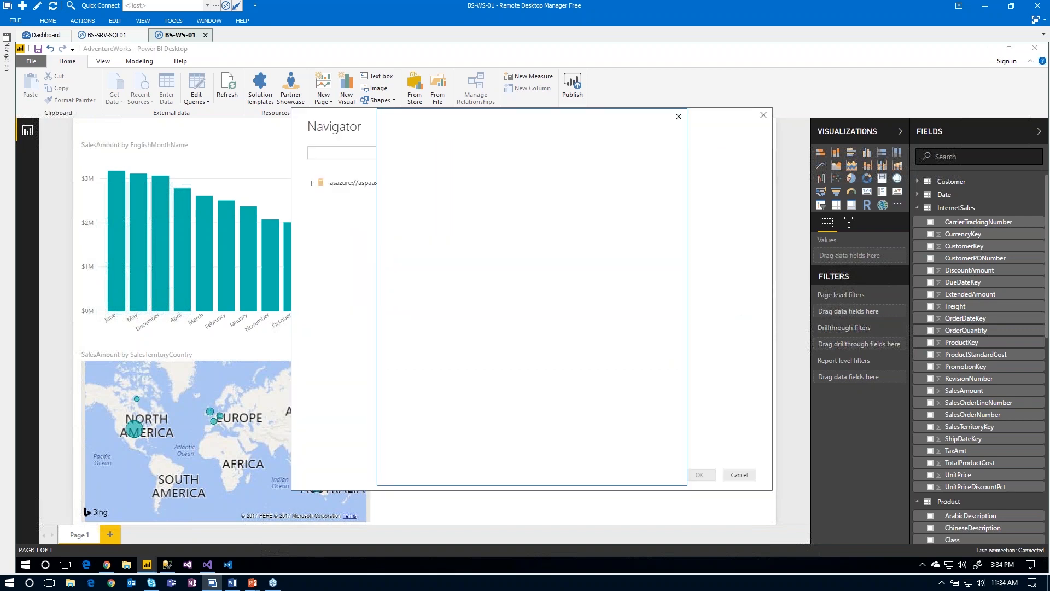
{"action": "left_click", "coordinate": [544, 290]}
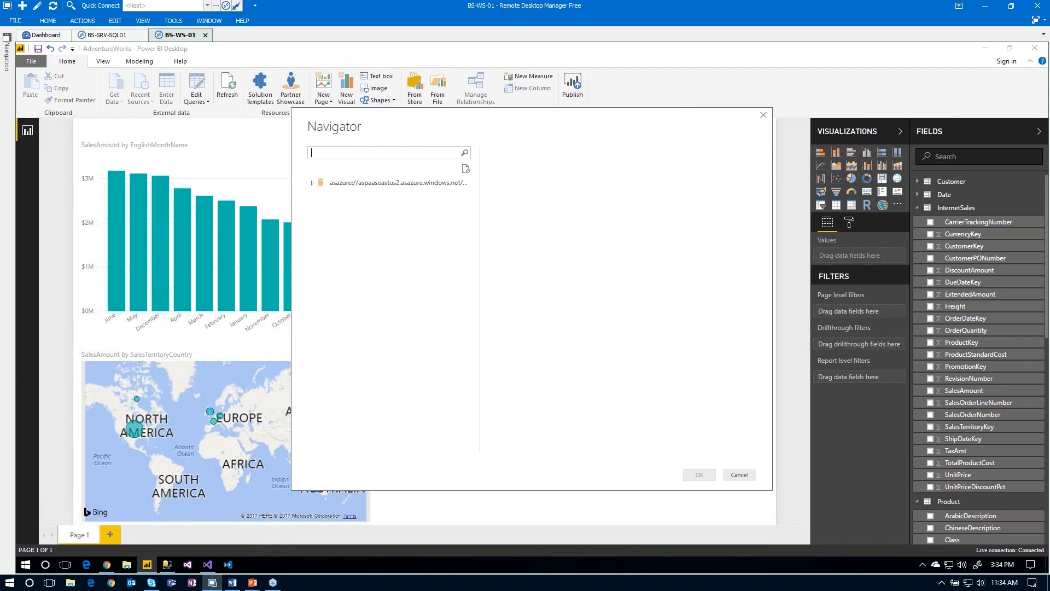
{"action": "left_click", "coordinate": [343, 195]}
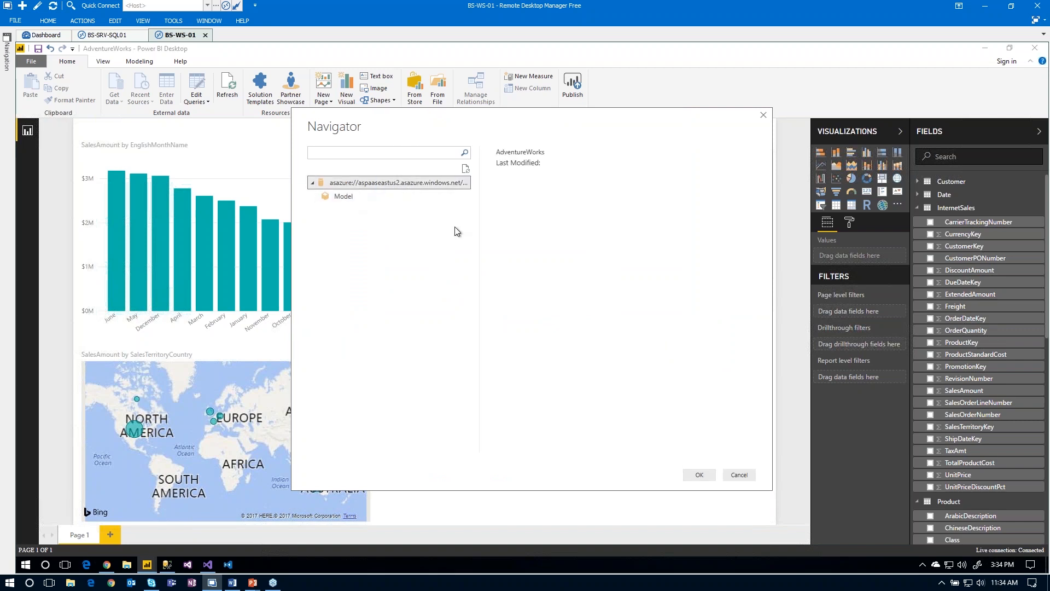
{"action": "left_click", "coordinate": [699, 474]}
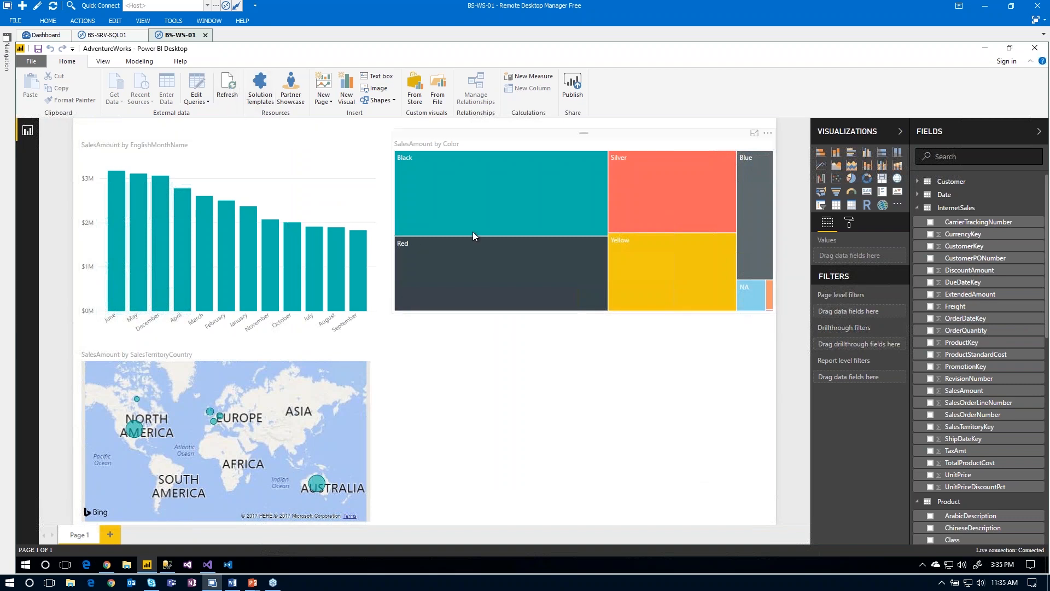
- Test the colour treemap by highlighting Black, then Yellow, then clearing the highlight
{"action": "left_click", "coordinate": [628, 237]}
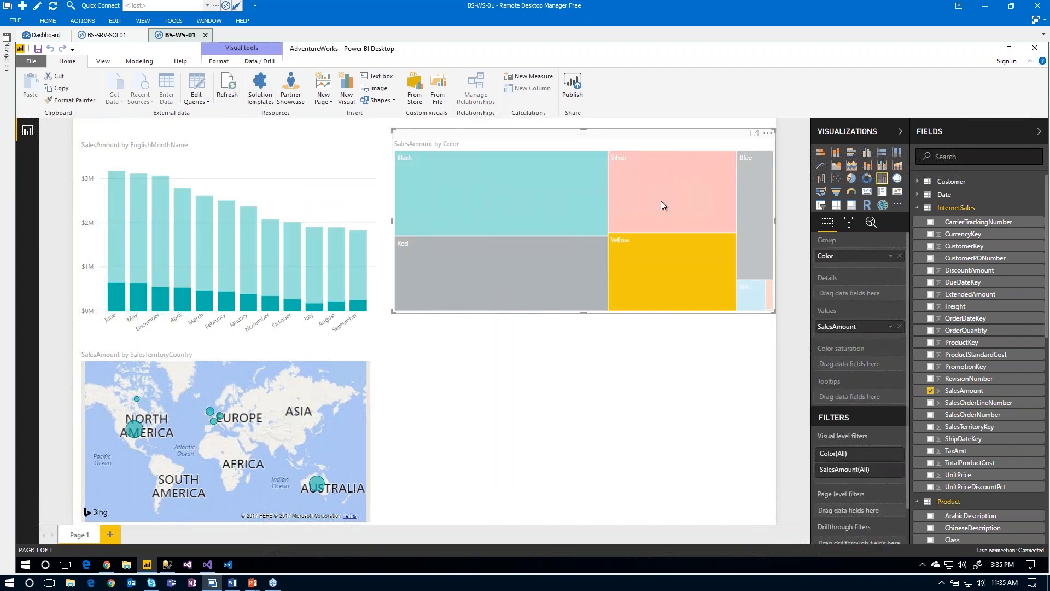
{"action": "left_click", "coordinate": [588, 226]}
{"action": "left_click", "coordinate": [636, 258]}
{"action": "left_click", "coordinate": [634, 254]}
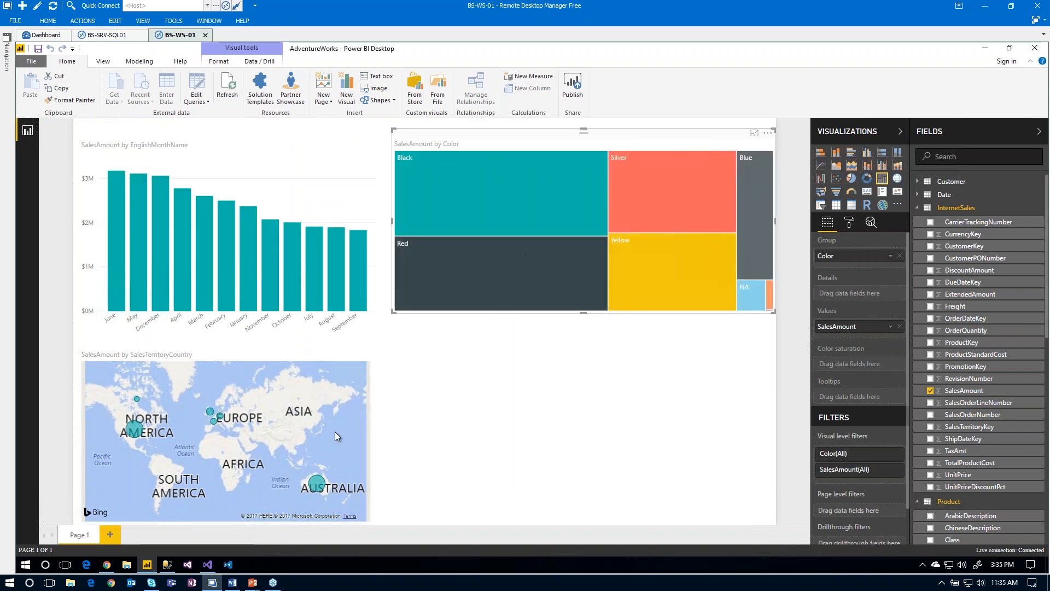
- Delete the on-premises AdventureWorks database from BS-SRV-SQL01 in SSMS
{"action": "left_click", "coordinate": [169, 564]}
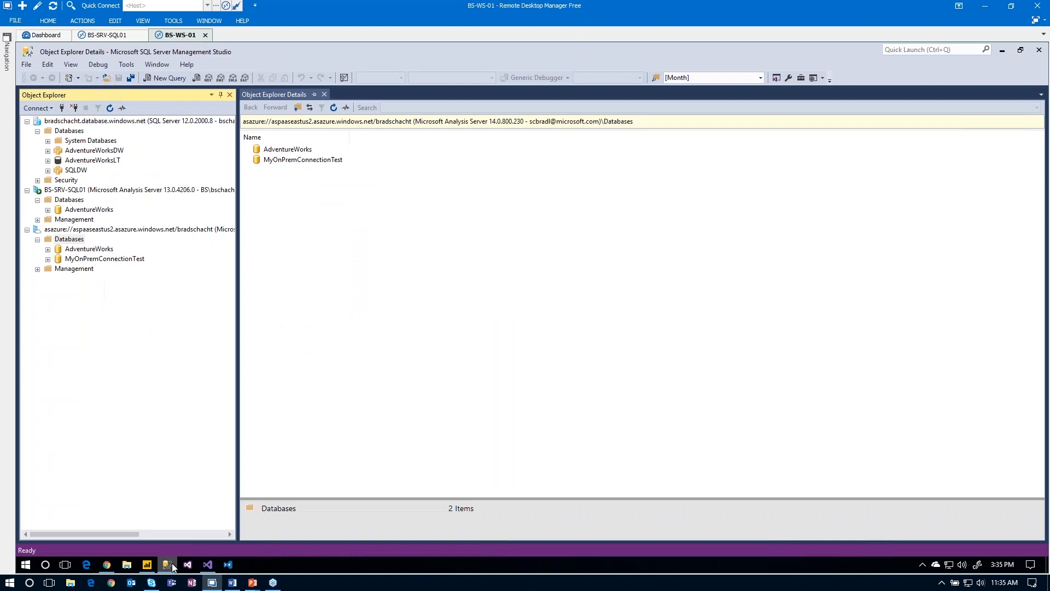
{"action": "left_click", "coordinate": [82, 210]}
{"action": "key", "text": "Delete"}
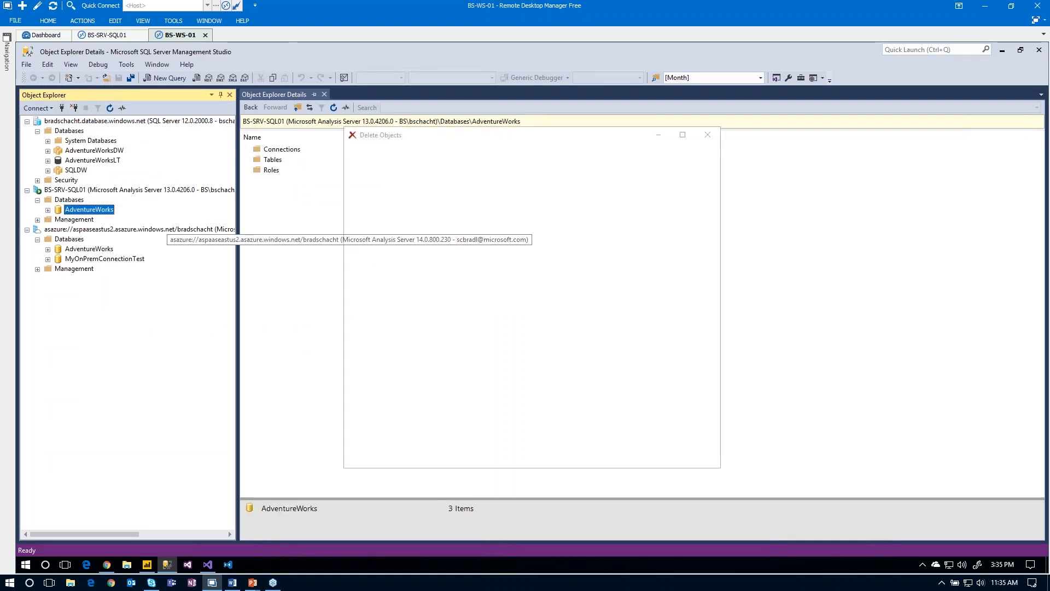
{"action": "key", "text": "Return"}
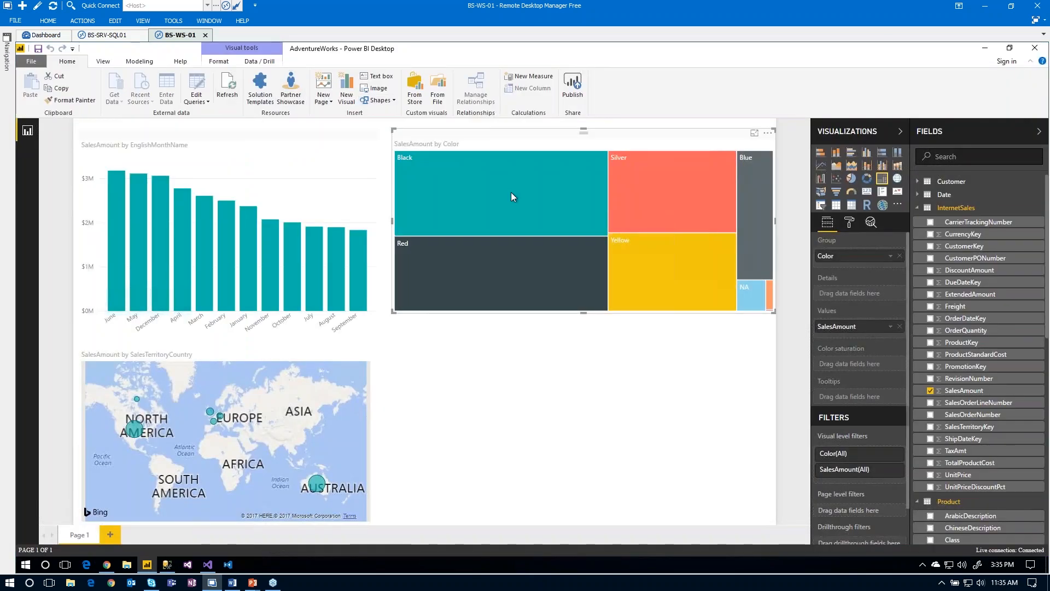
- Cross-highlight via the Black, Silver and Red treemap tiles, country map and month chart, then minimize Power BI
{"action": "left_click", "coordinate": [511, 197]}
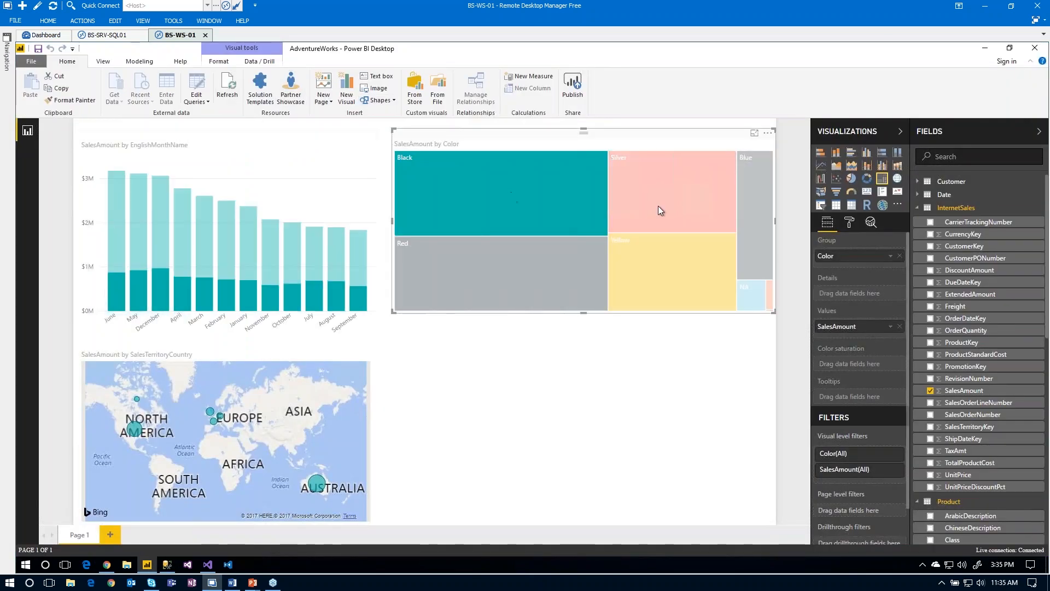
{"action": "left_click", "coordinate": [658, 205]}
{"action": "left_click", "coordinate": [596, 278]}
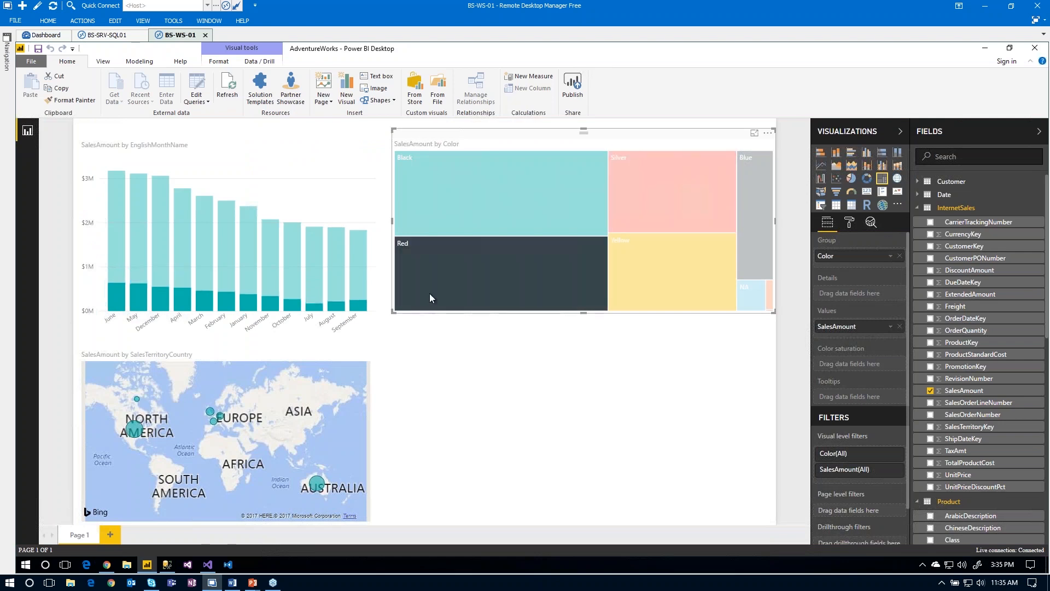
{"action": "left_click", "coordinate": [139, 412]}
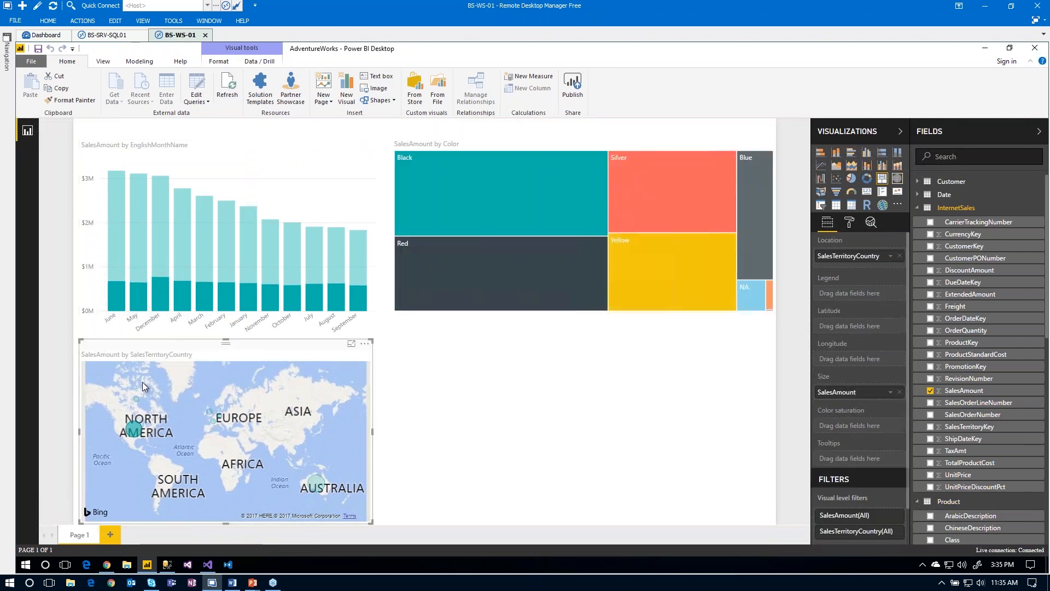
{"action": "double_click", "coordinate": [159, 282]}
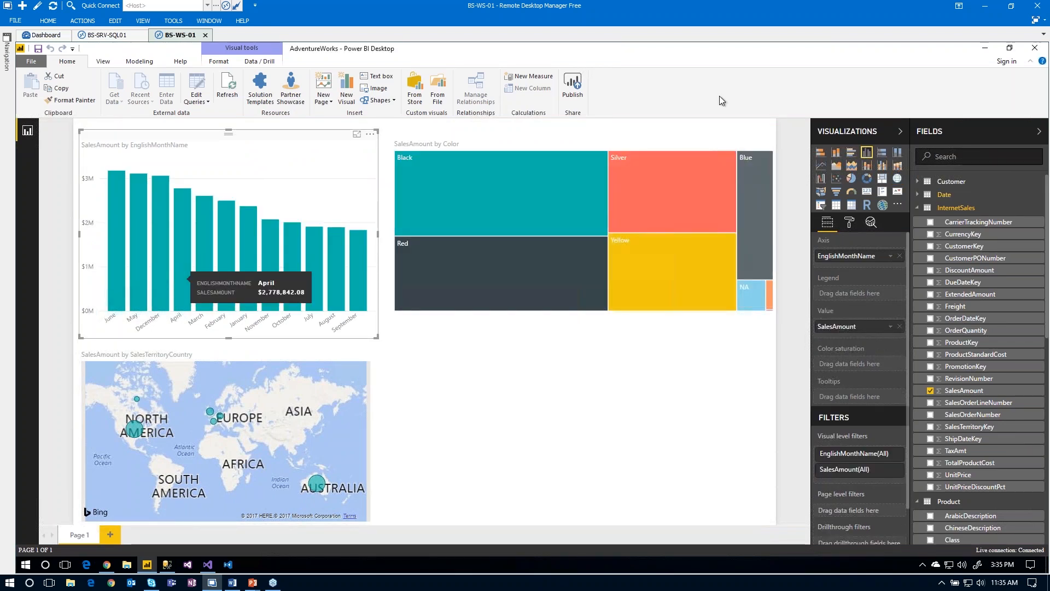
{"action": "left_click", "coordinate": [985, 48]}
- Minimize the open windows and view the AdventureWorks desktop file's properties
{"action": "left_click", "coordinate": [1000, 50]}
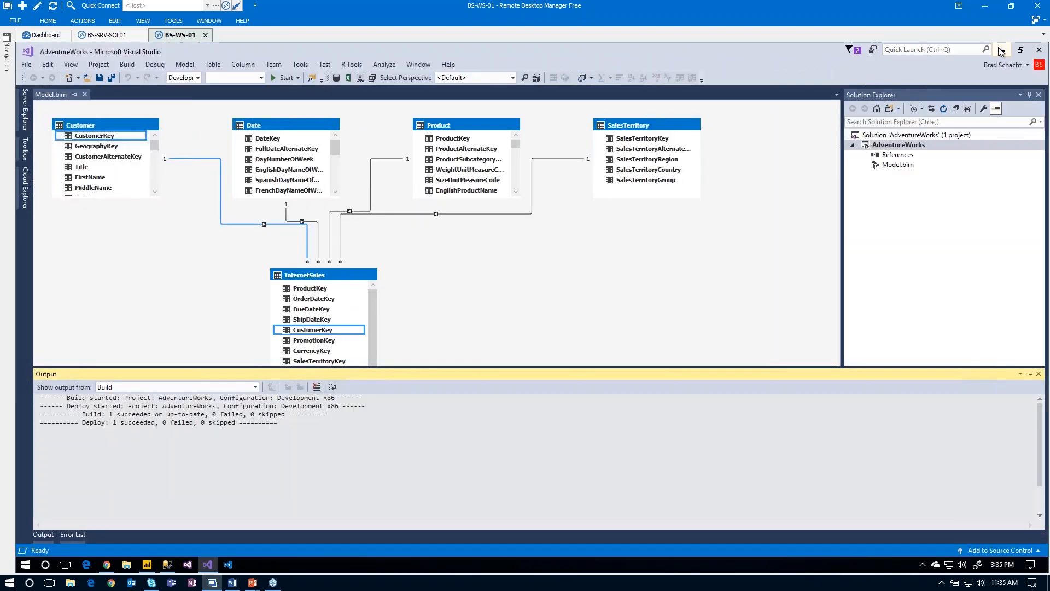
{"action": "left_click", "coordinate": [985, 51]}
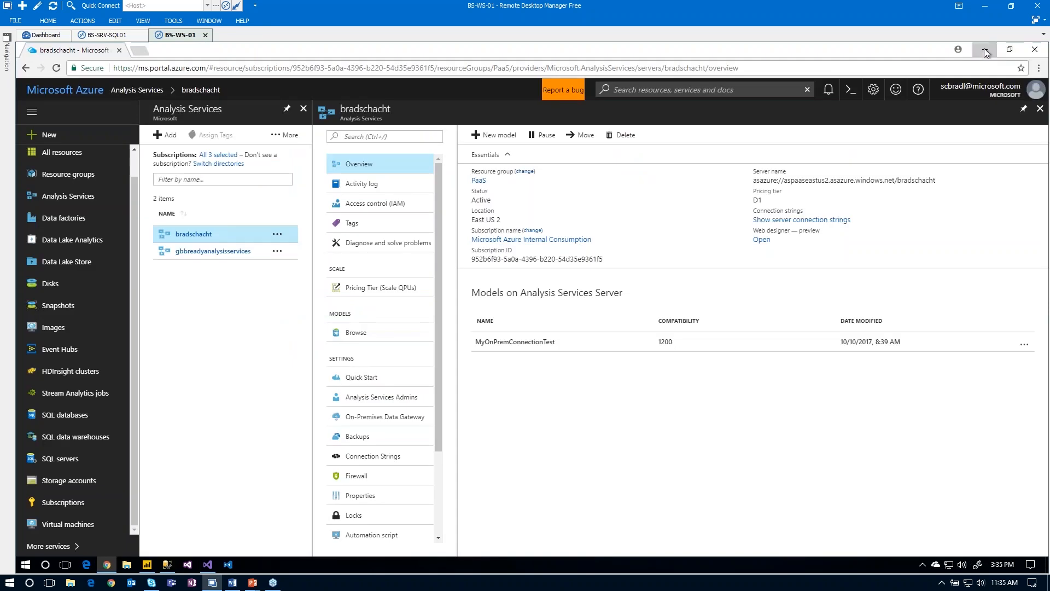
{"action": "left_click", "coordinate": [984, 51]}
{"action": "right_click", "coordinate": [22, 171]}
{"action": "left_click", "coordinate": [142, 369]}
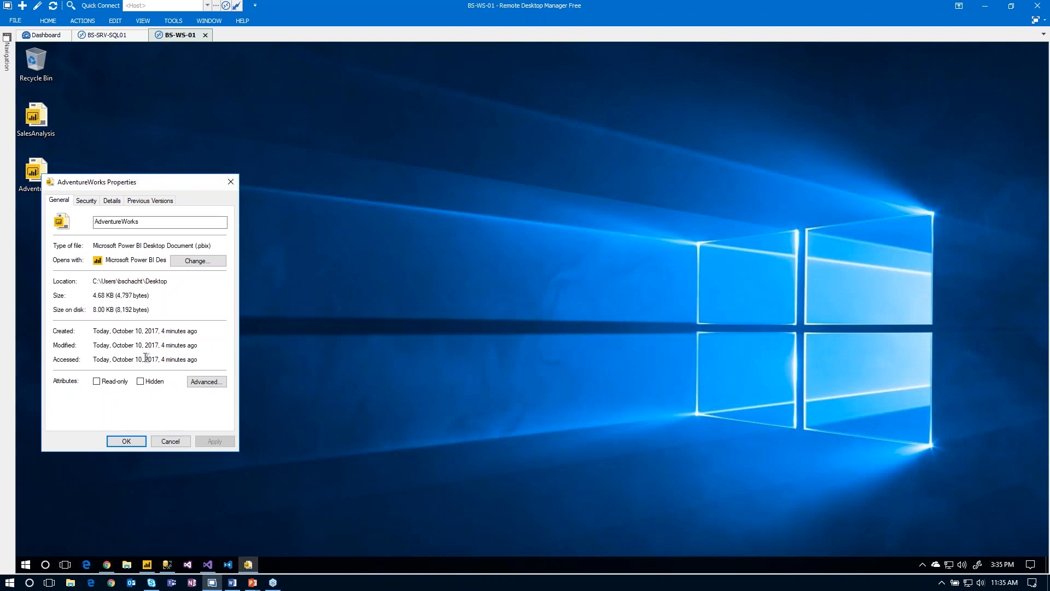
{"action": "key", "text": "Escape"}
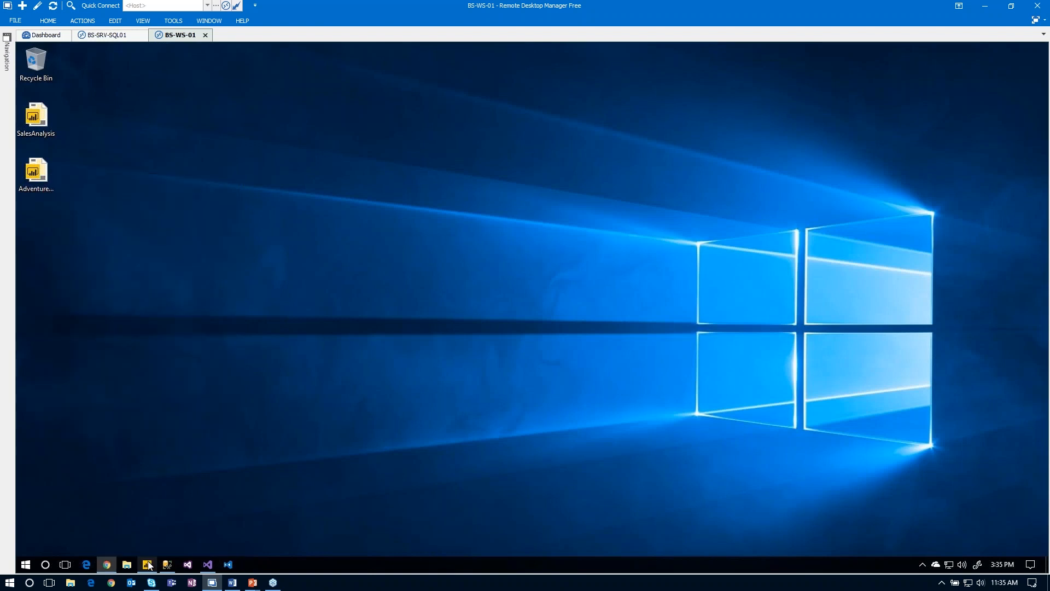
- Review the AdventureWorks project's deployment properties in Visual Studio, then return to the Power BI report
{"action": "left_click", "coordinate": [207, 562]}
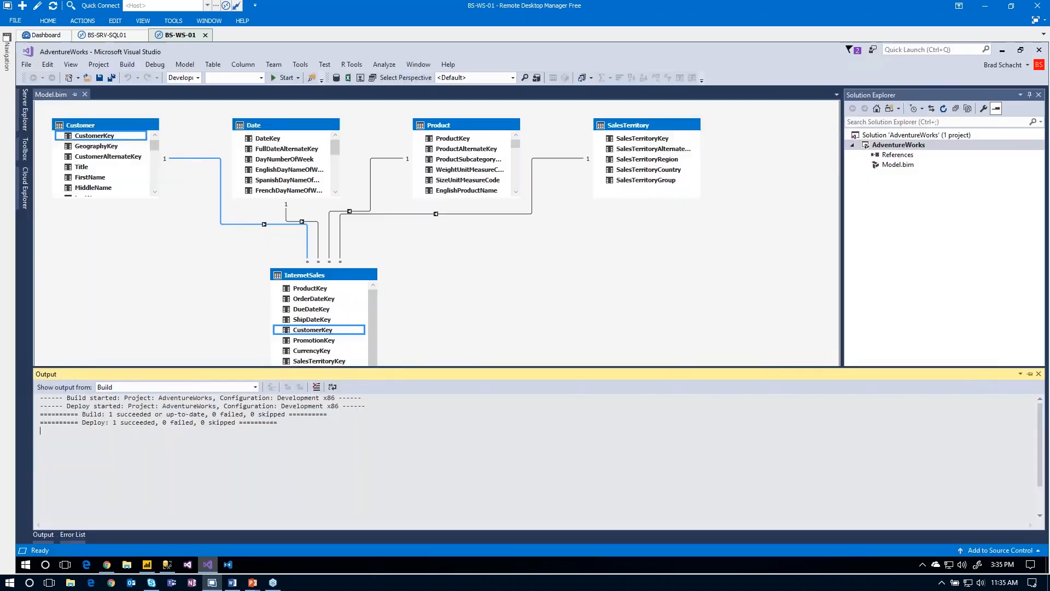
{"action": "left_click", "coordinate": [887, 145]}
{"action": "right_click", "coordinate": [887, 145]}
{"action": "left_click", "coordinate": [930, 357]}
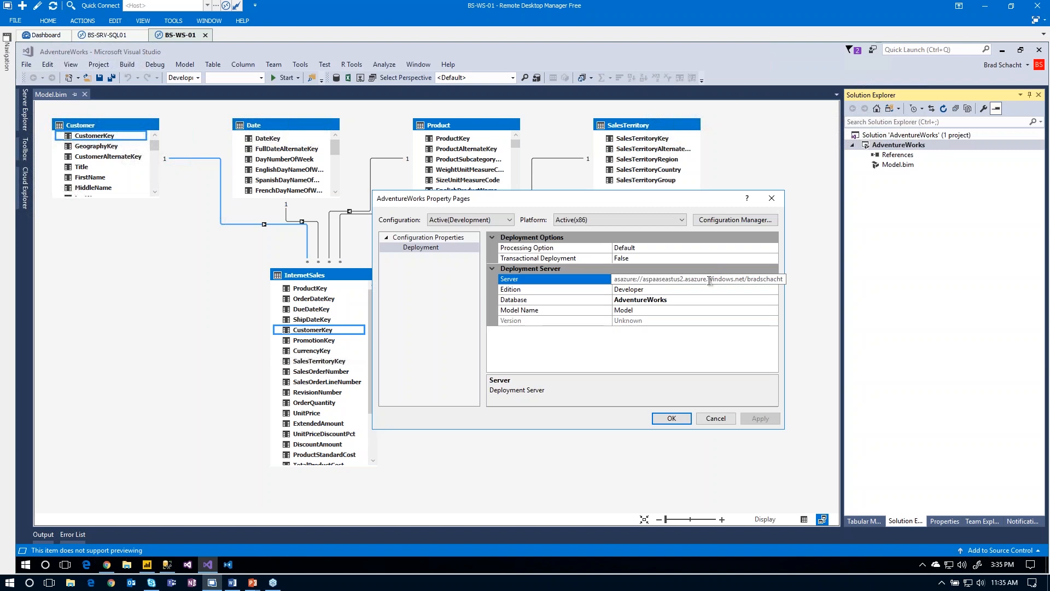
{"action": "left_click", "coordinate": [772, 199]}
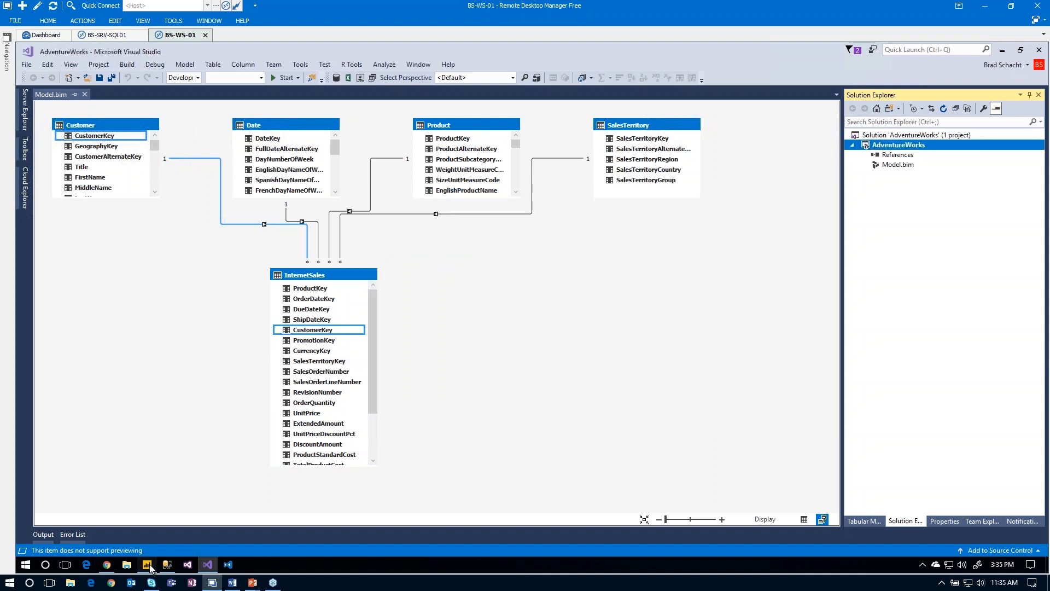
{"action": "left_click", "coordinate": [147, 565]}
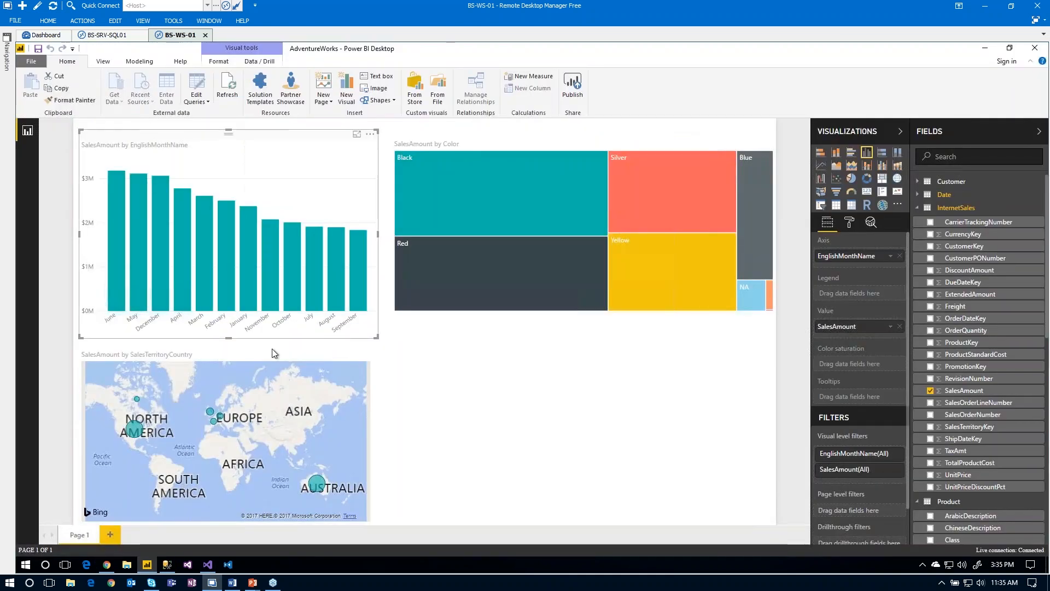
- Open and dismiss the Edit Queries menu, then close the AdventureWorks report
{"action": "left_click", "coordinate": [206, 100]}
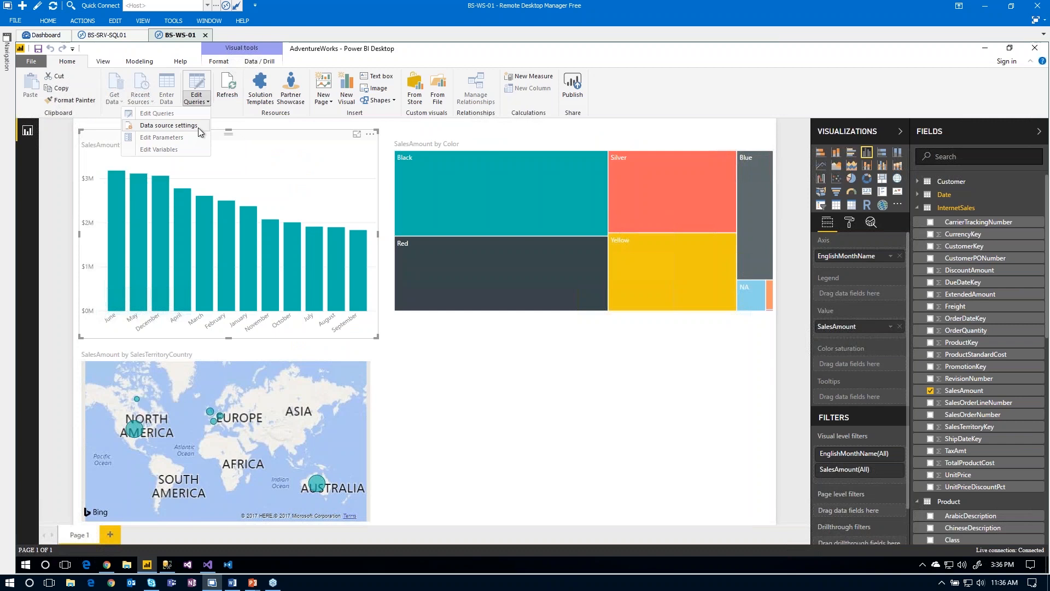
{"action": "left_click", "coordinate": [513, 430]}
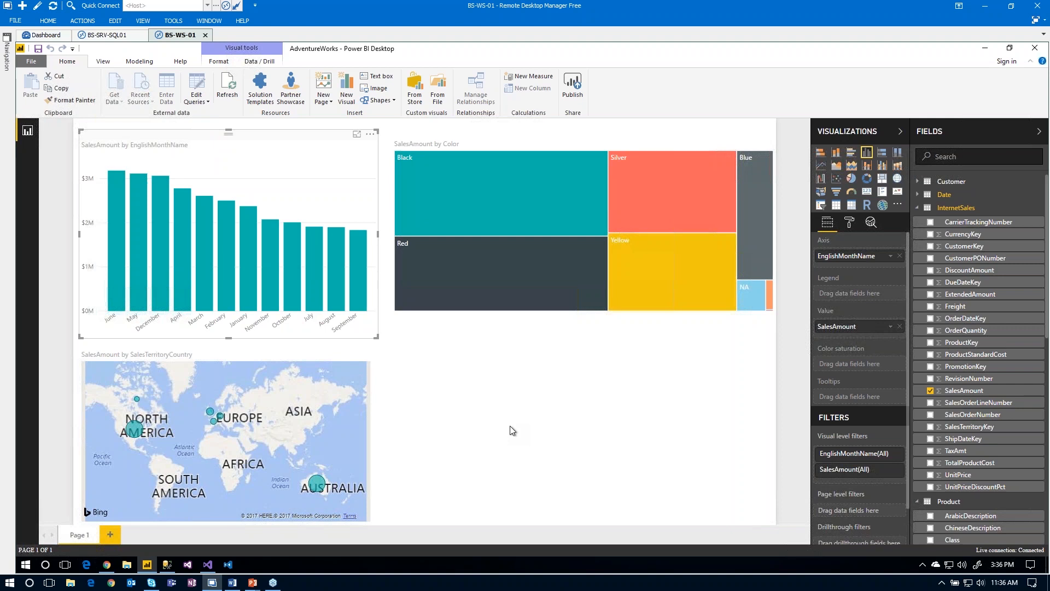
{"action": "key", "text": "alt+Tab"}
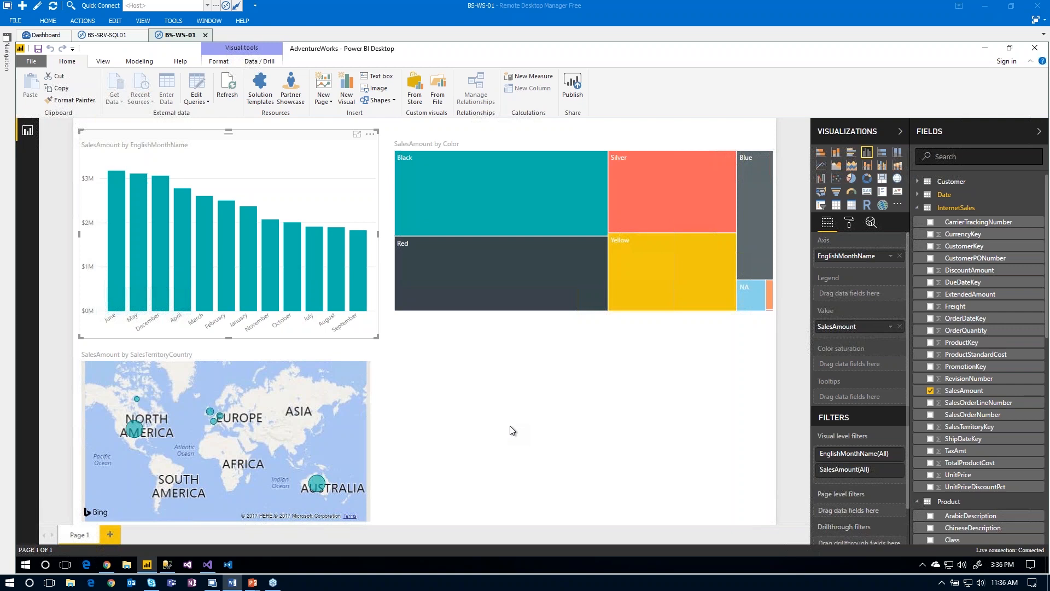
{"action": "left_click", "coordinate": [1034, 51]}
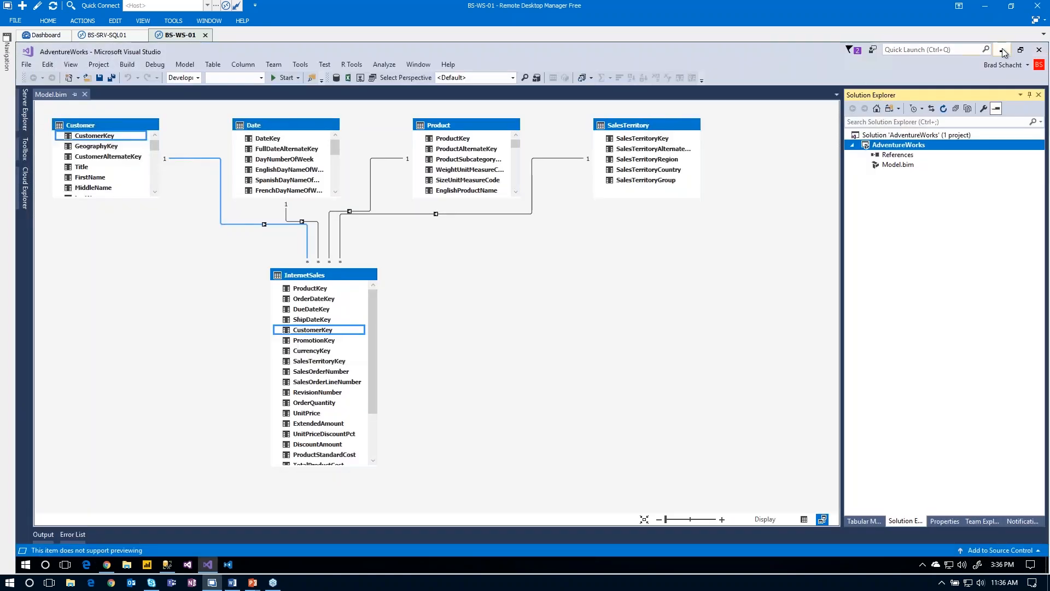
- Minimize Visual Studio and open the SalesAnalysis report file from the desktop
{"action": "left_click", "coordinate": [1001, 51]}
{"action": "double_click", "coordinate": [36, 117]}
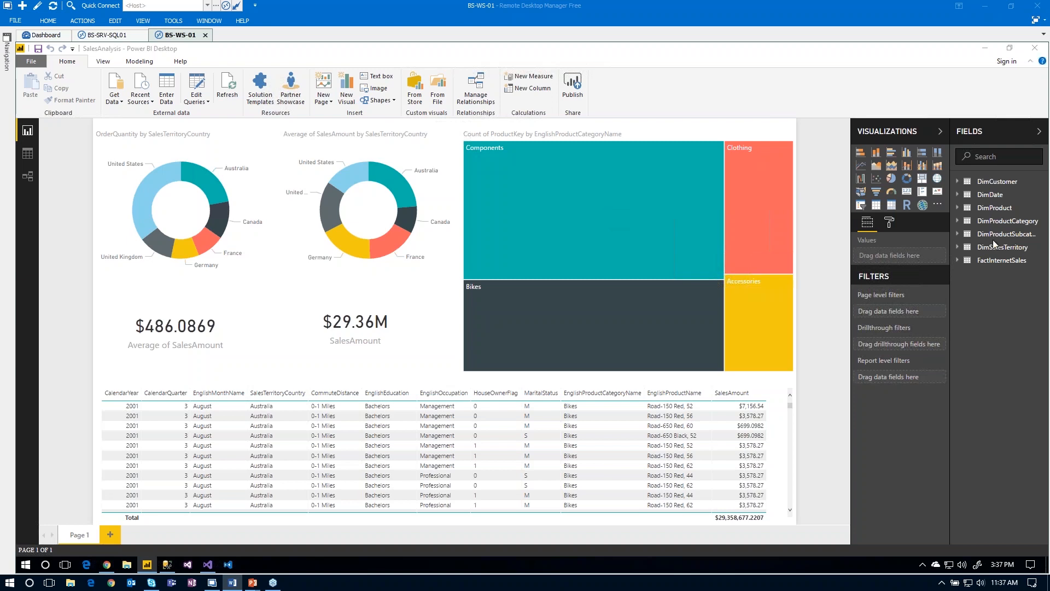
- Apply and clear the treemap's Components cross-filter, then exit Power BI Desktop
{"action": "left_click", "coordinate": [555, 192]}
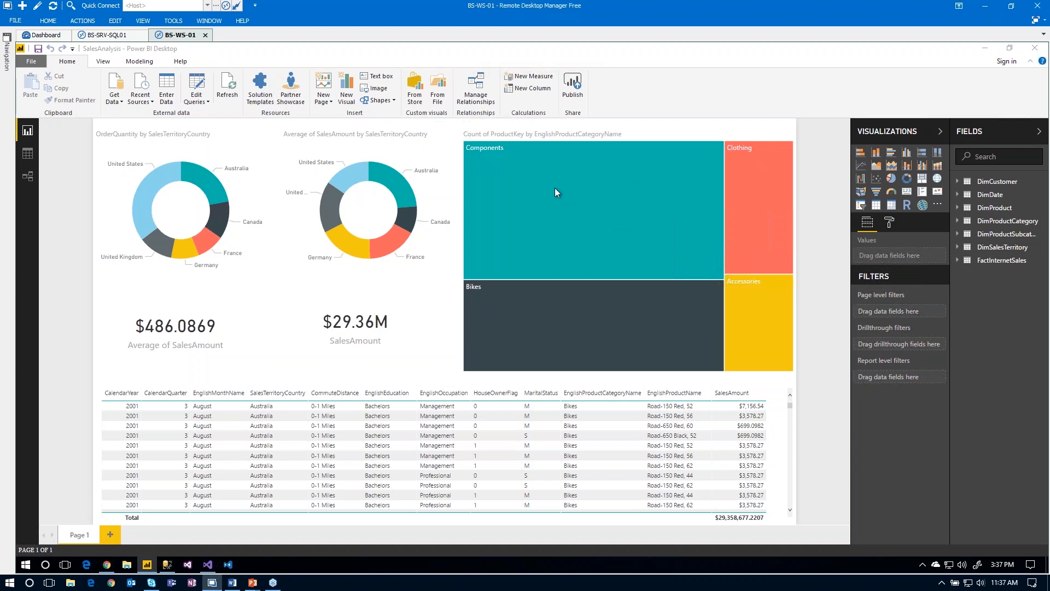
{"action": "left_click", "coordinate": [552, 203]}
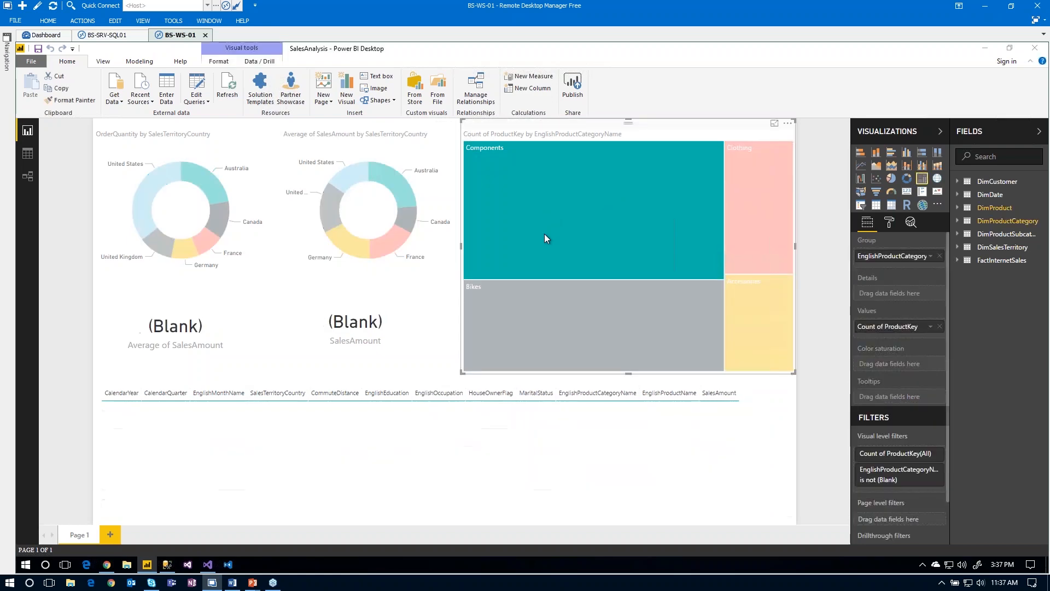
{"action": "left_click", "coordinate": [544, 234]}
{"action": "mouse_move", "coordinate": [555, 323]}
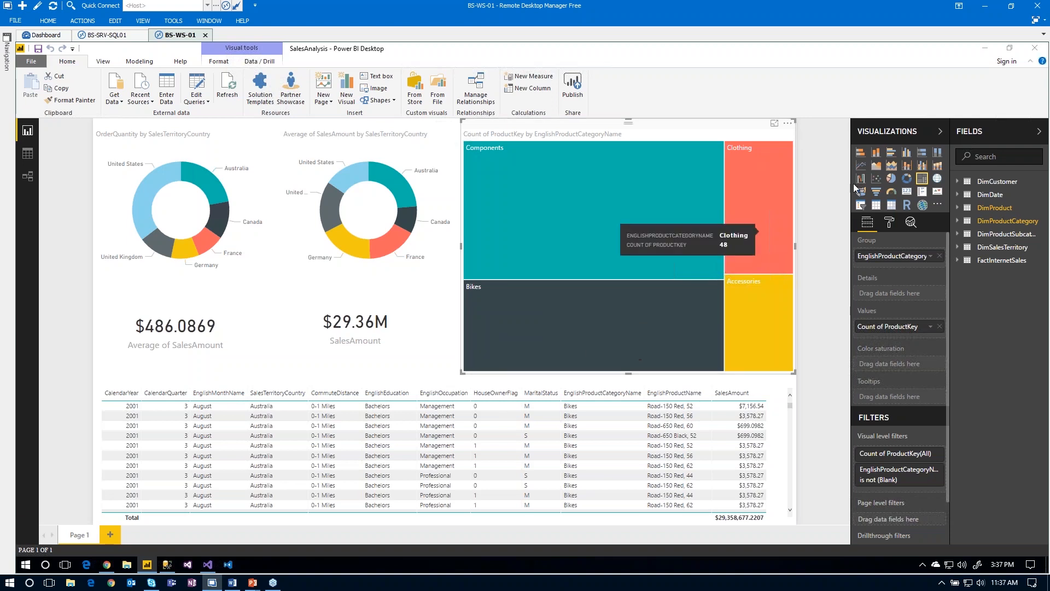
{"action": "left_click", "coordinate": [1034, 52]}
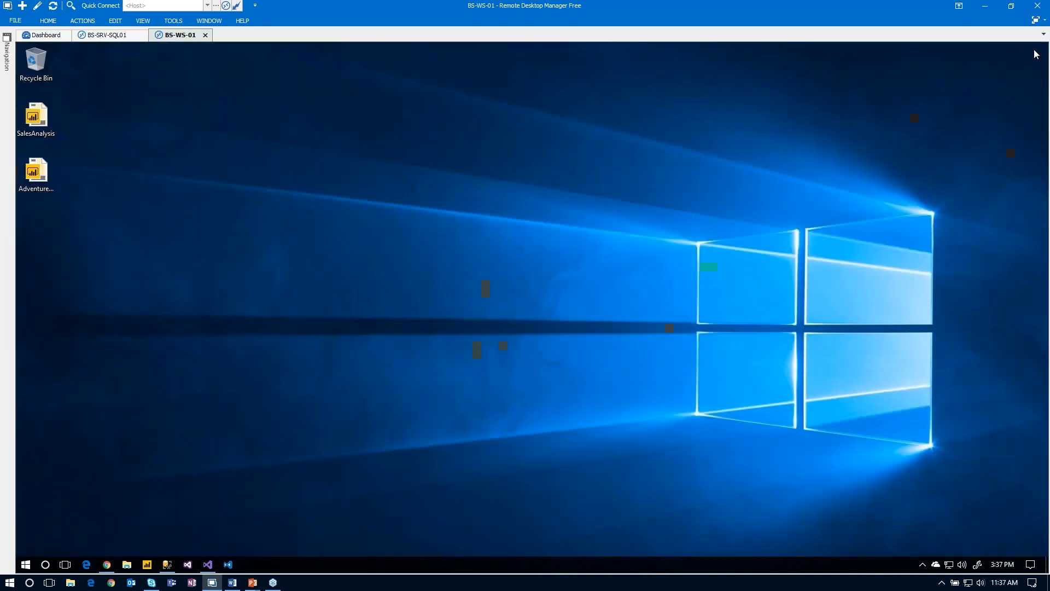
- Show the D1 Analysis Services server's Azure portal overview listing the MyOnPremConnectionTest model
{"action": "left_click", "coordinate": [109, 564]}
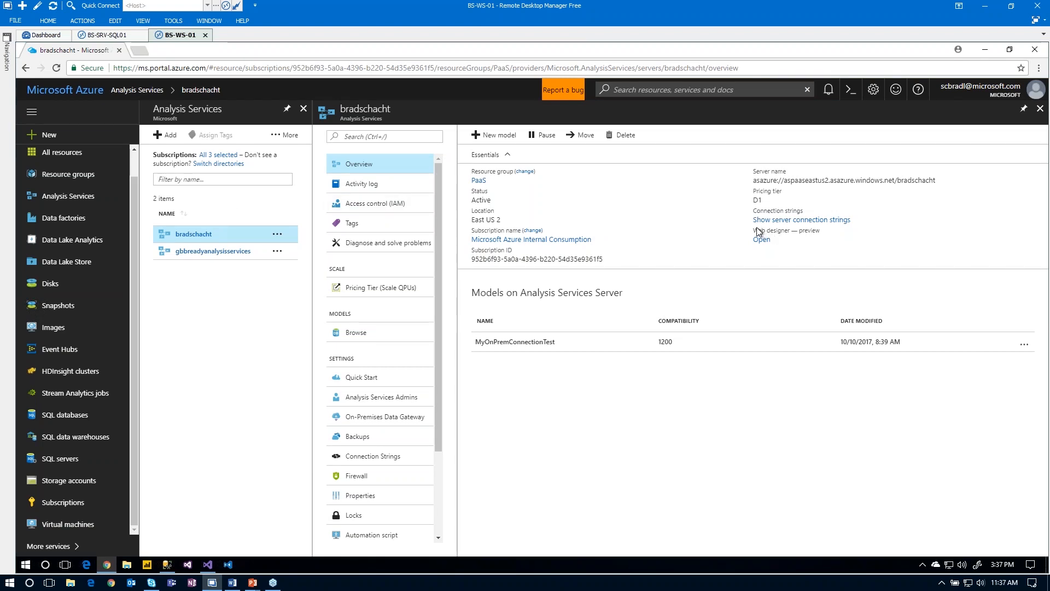
{"action": "key", "text": "ctrl+1"}
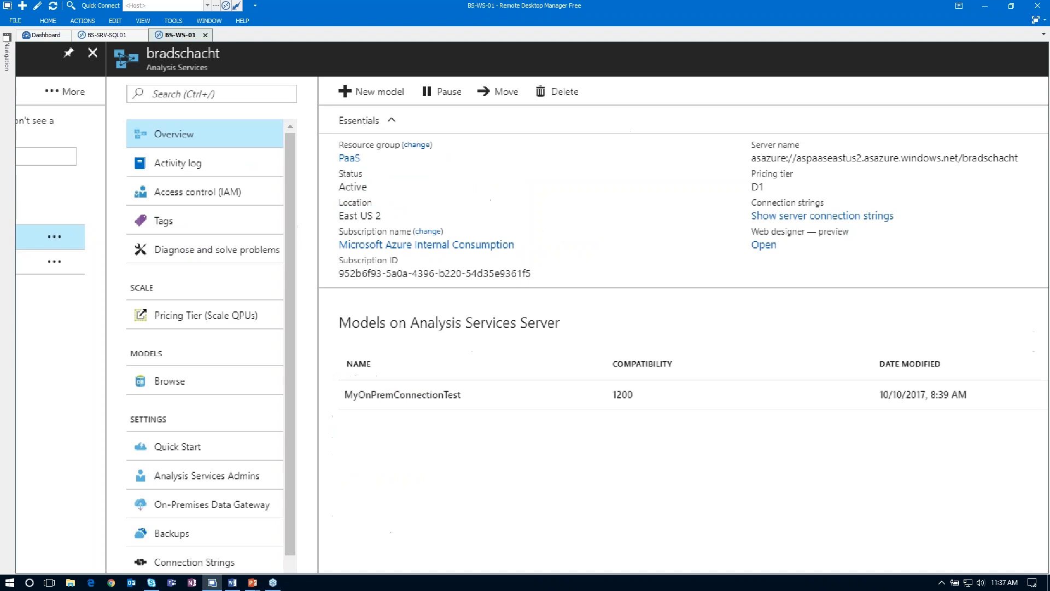
{"action": "left_click", "coordinate": [682, 255]}
{"action": "left_click_drag", "start_coordinate": [683, 255], "coordinate": [593, 278]}
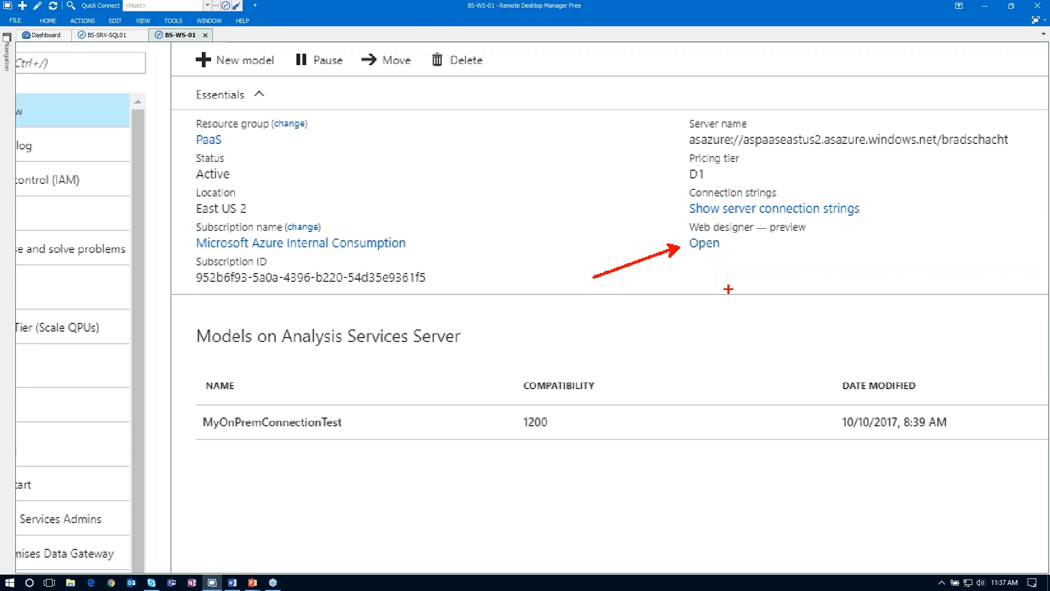
{"action": "key", "text": "Escape"}
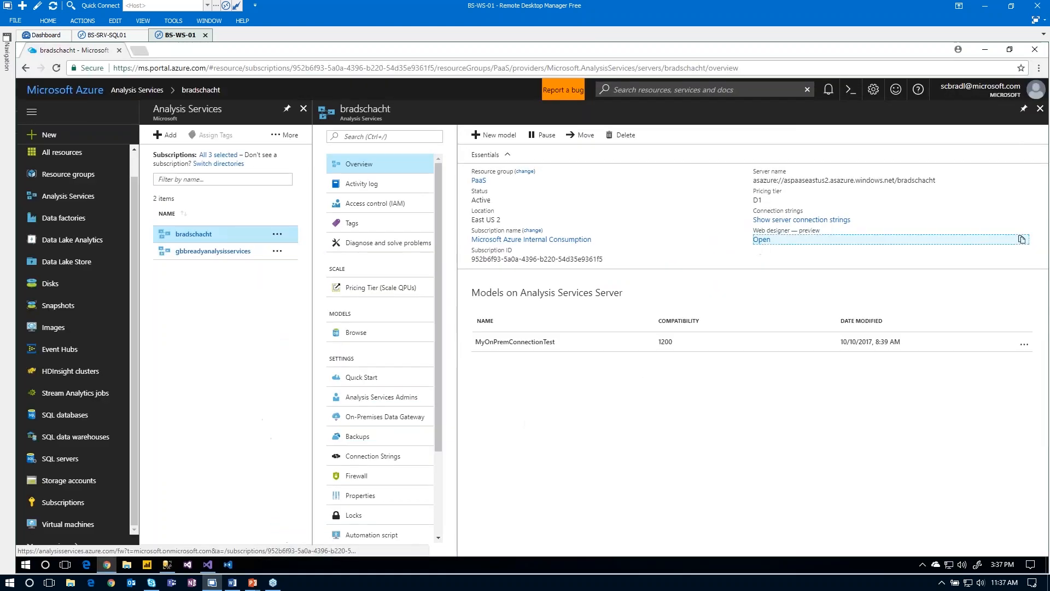
- Import the SalesAnalysis PBIX file as the SalesAnalysis model in Web designer, then start Power BI Desktop
{"action": "left_click", "coordinate": [761, 239]}
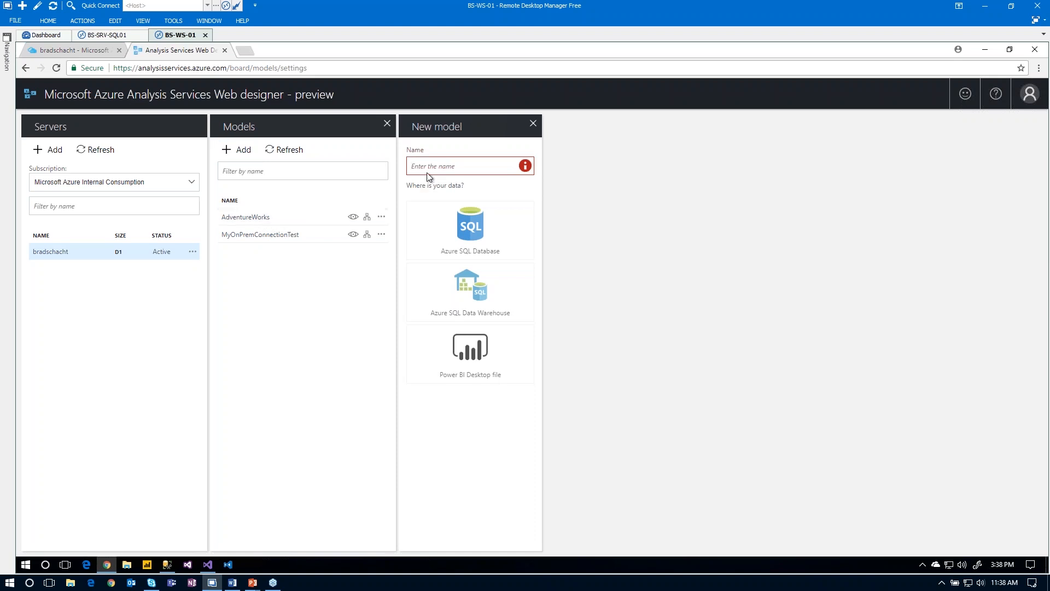
{"action": "type", "text": "Sales"}
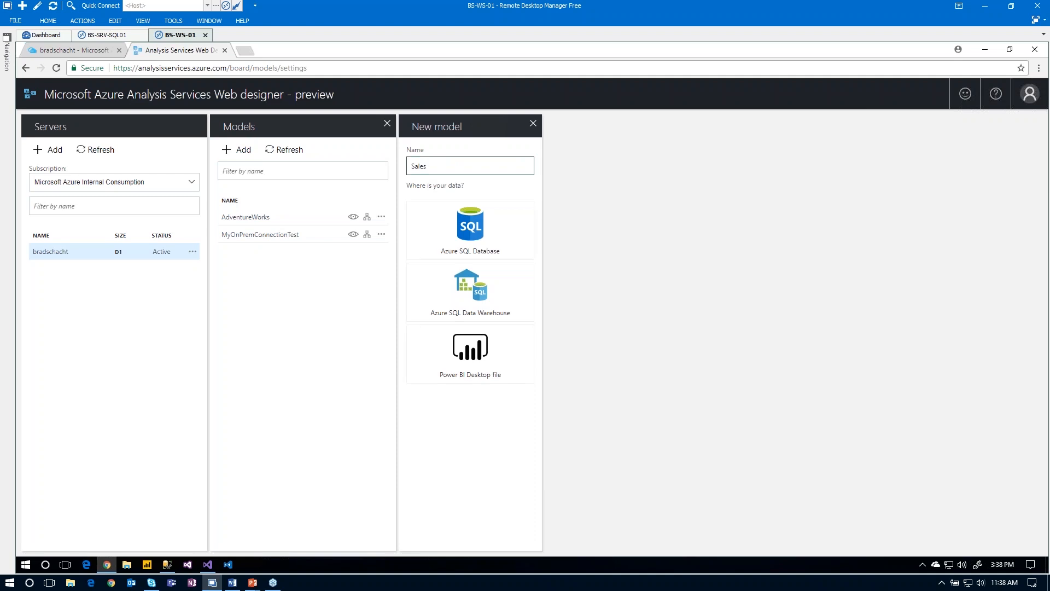
{"action": "type", "text": "Analysis"}
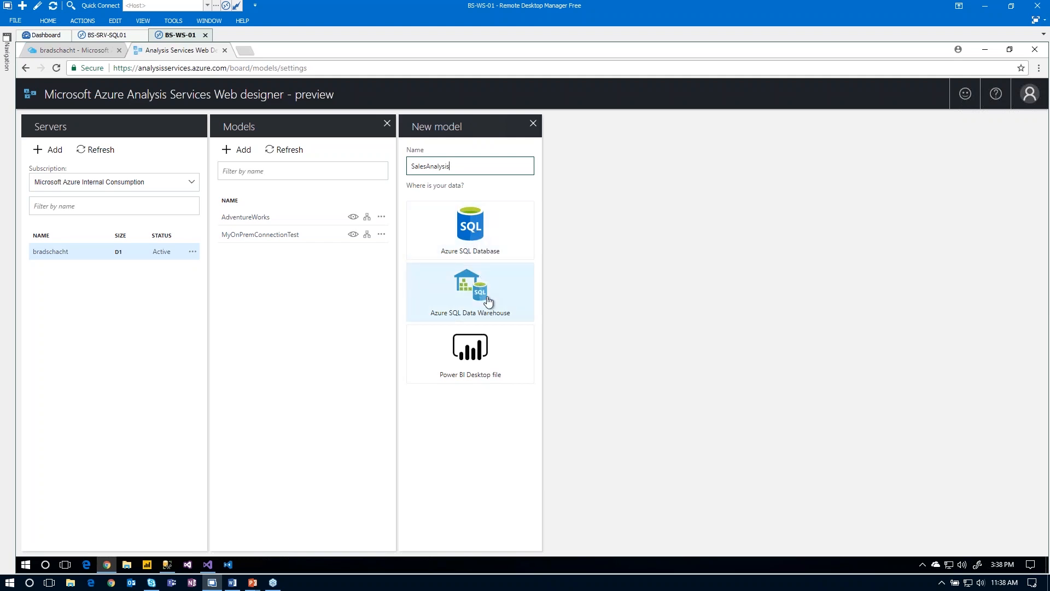
{"action": "left_click", "coordinate": [476, 354]}
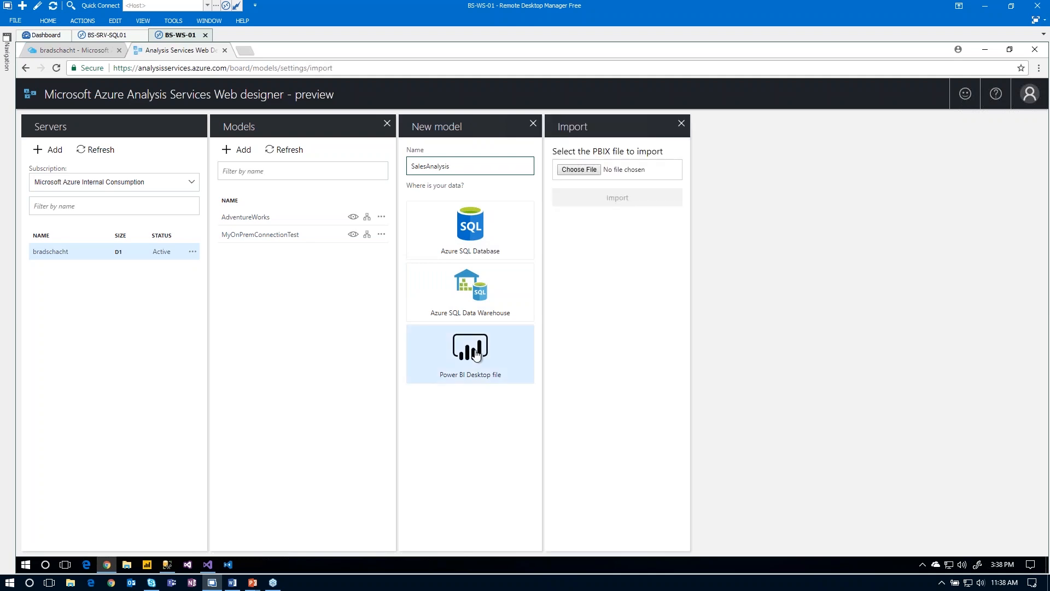
{"action": "left_click", "coordinate": [586, 171]}
{"action": "double_click", "coordinate": [165, 130]}
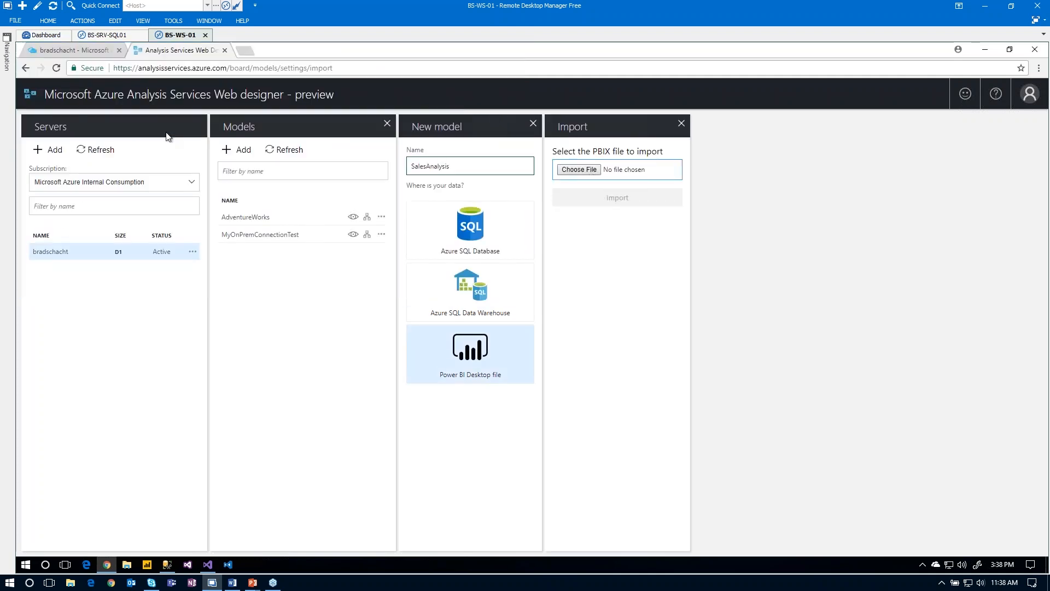
{"action": "left_click", "coordinate": [613, 203]}
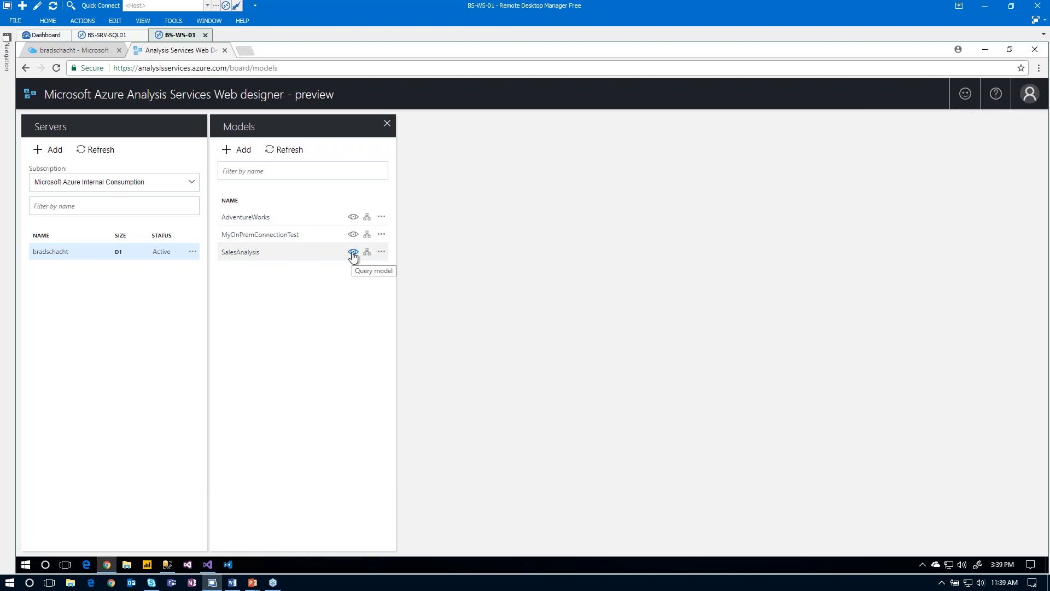
{"action": "left_click", "coordinate": [147, 564]}
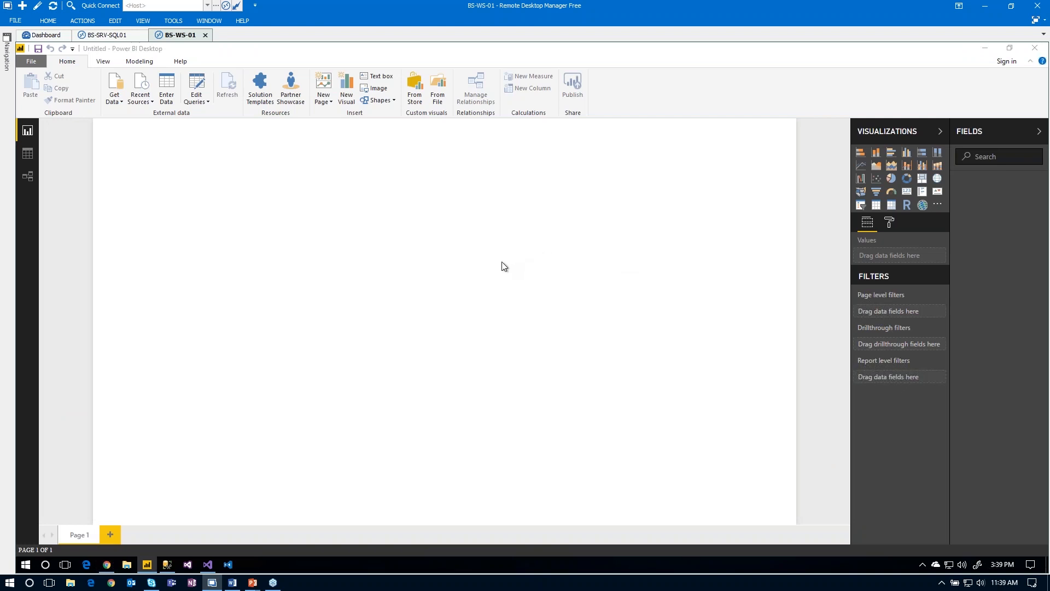
- Connect live to the SalesAnalysis model using the pasted Azure server address, keeping the untitled report open
{"action": "left_click", "coordinate": [147, 567]}
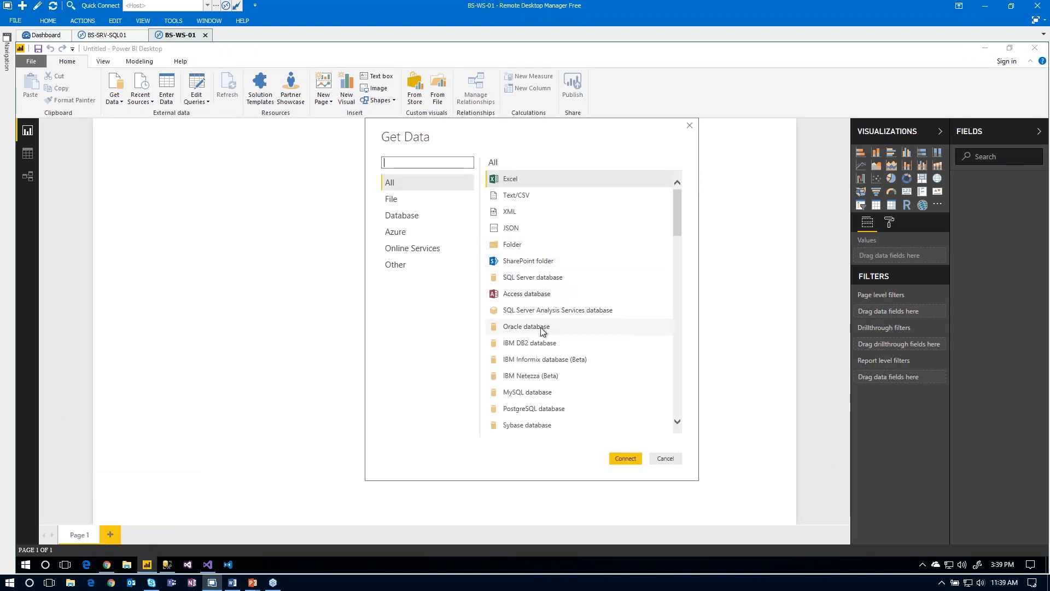
{"action": "double_click", "coordinate": [544, 310]}
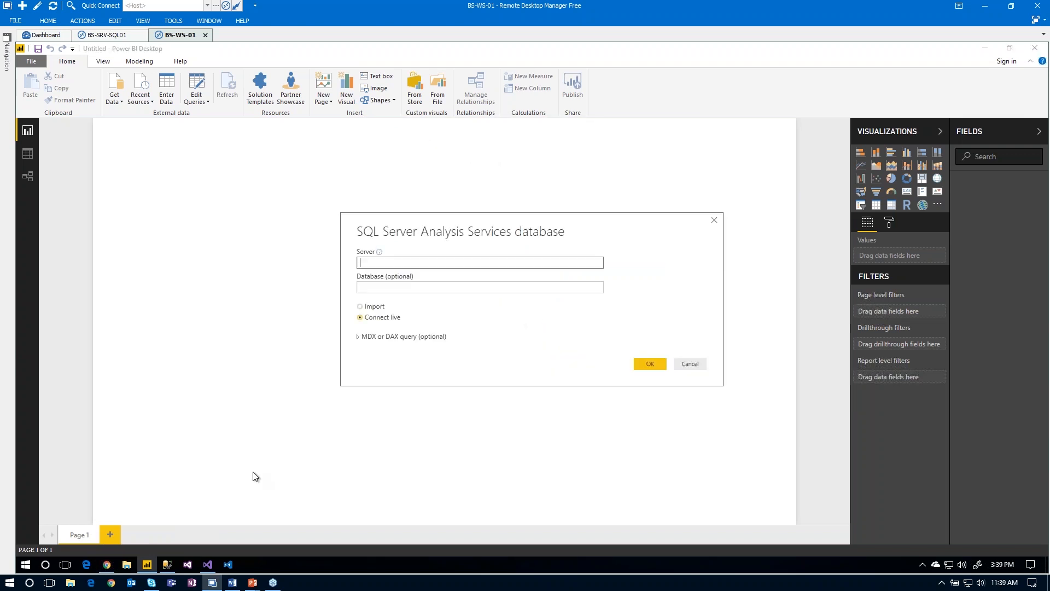
{"action": "left_click", "coordinate": [481, 264]}
{"action": "type", "text": "asazure://aspaaseastus2.asazure.windows.net/bradschacht"}
{"action": "left_click", "coordinate": [651, 364]}
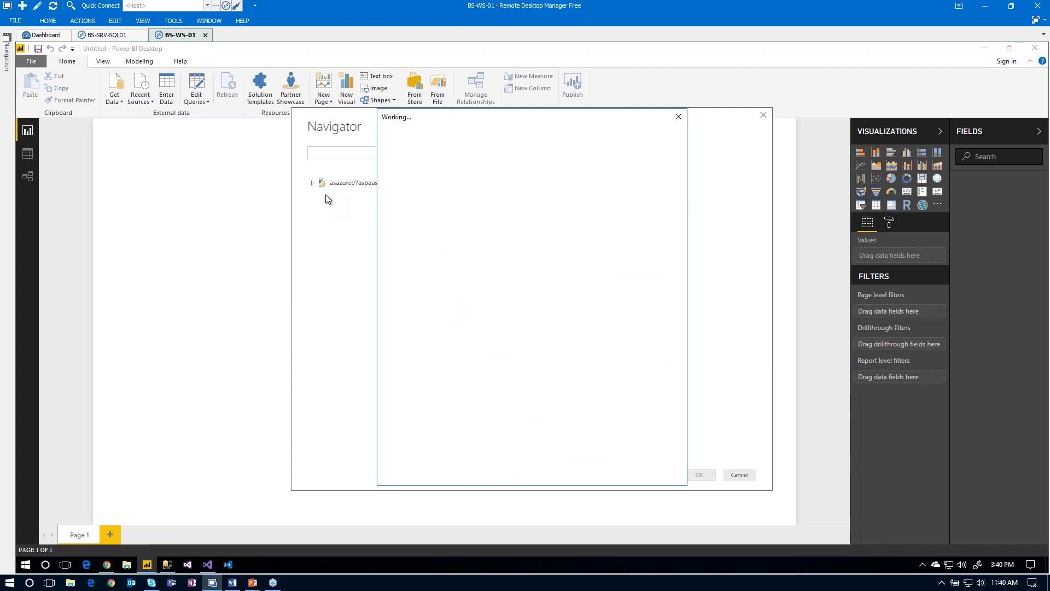
{"action": "left_click", "coordinate": [313, 183]}
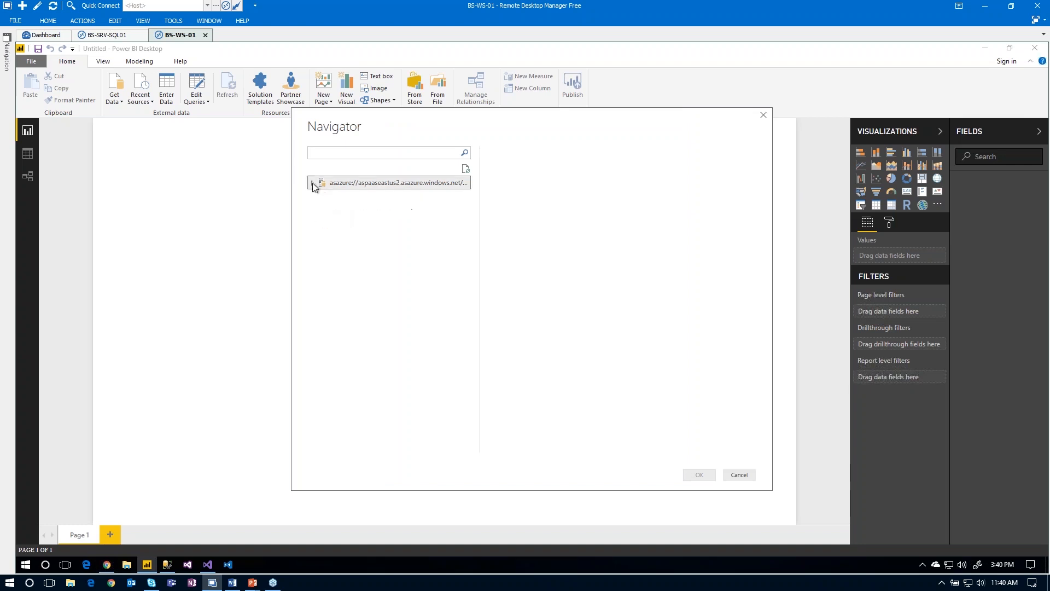
{"action": "left_click", "coordinate": [363, 225]}
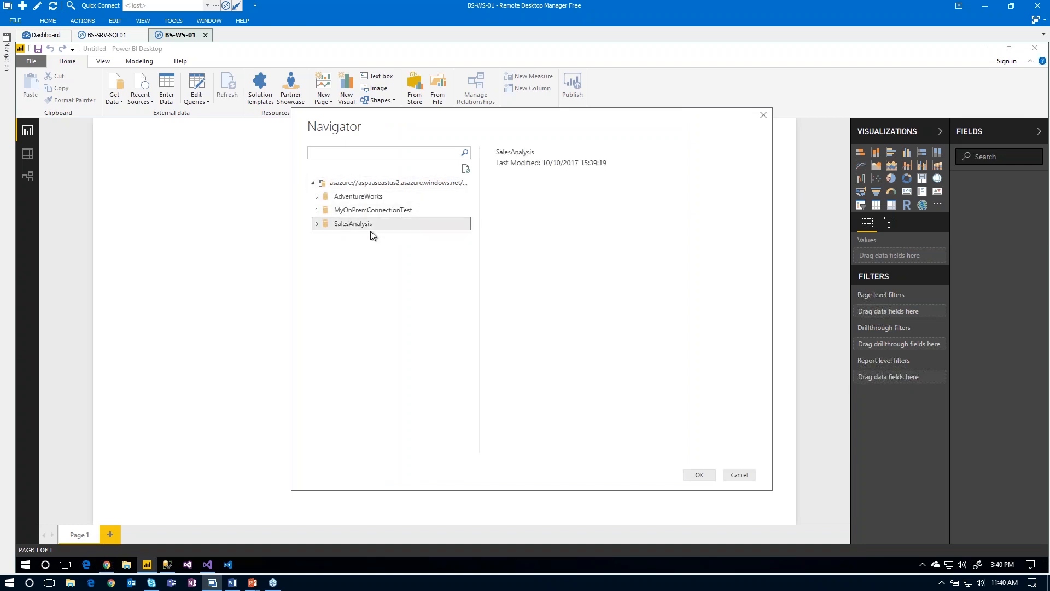
{"action": "left_click", "coordinate": [711, 479]}
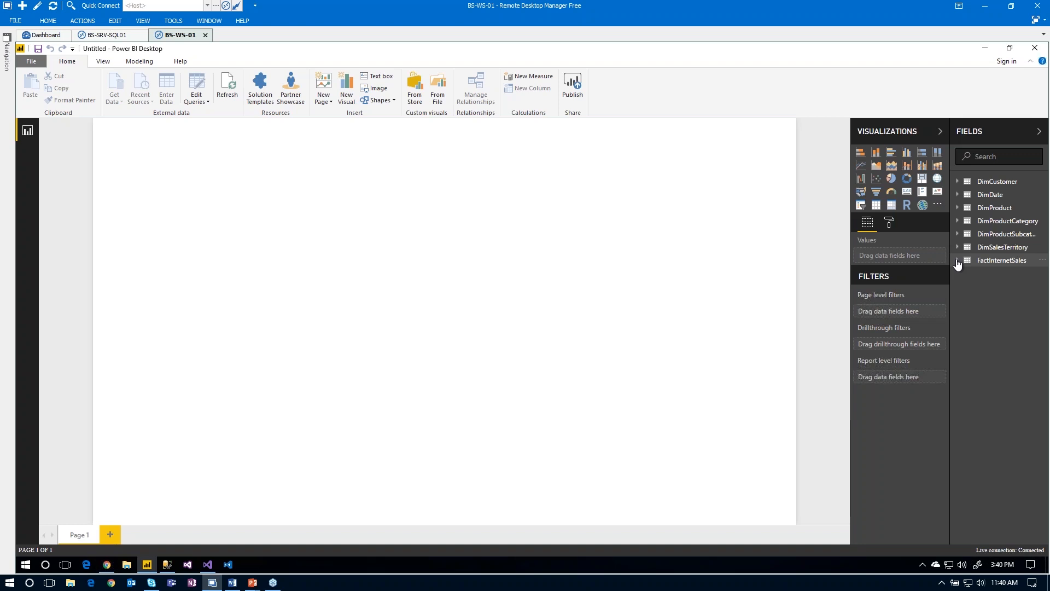
{"action": "left_click", "coordinate": [1034, 48]}
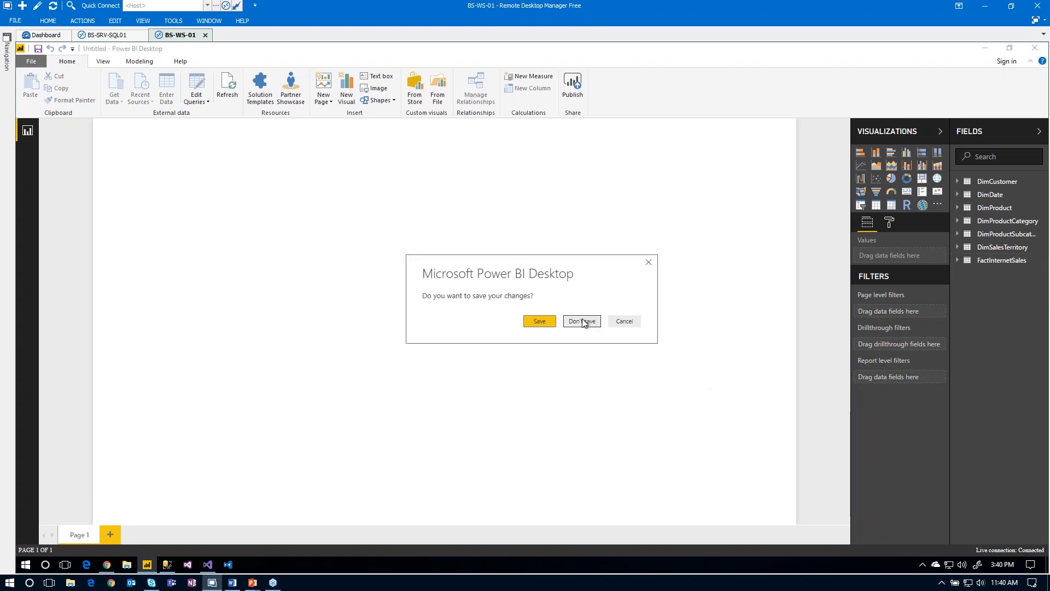
{"action": "left_click", "coordinate": [624, 321]}
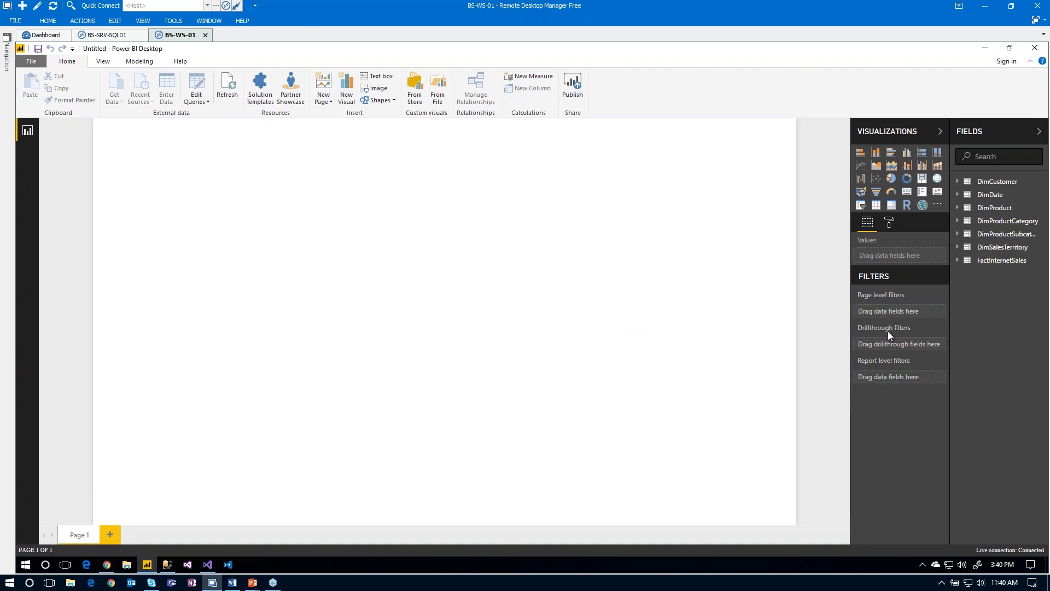
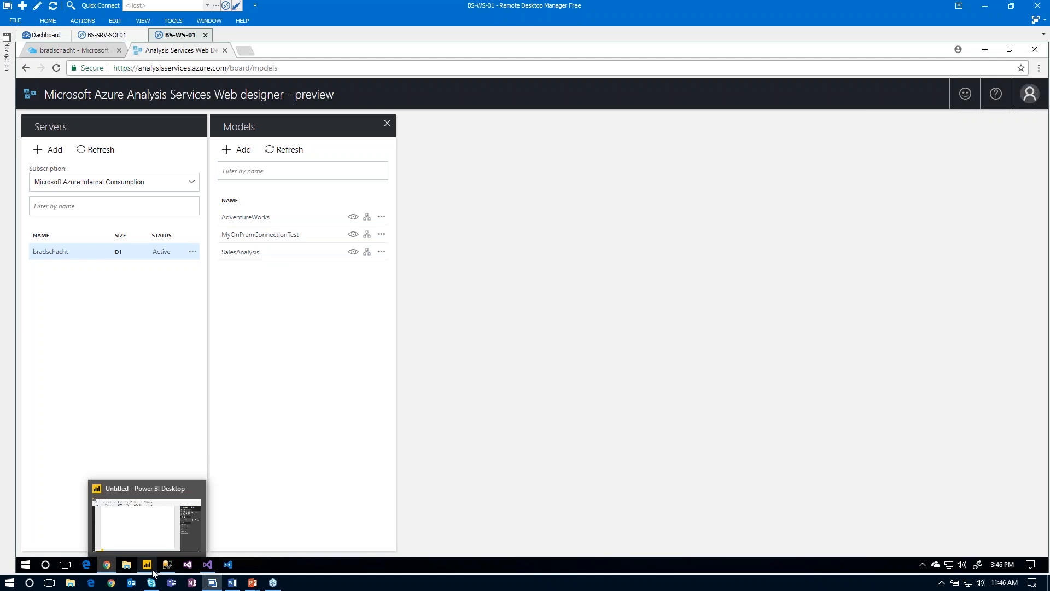
- In Power BI Desktop, expand FactInternetSales in the Fields pane and widen the pane to show full names
{"action": "left_click", "coordinate": [152, 569]}
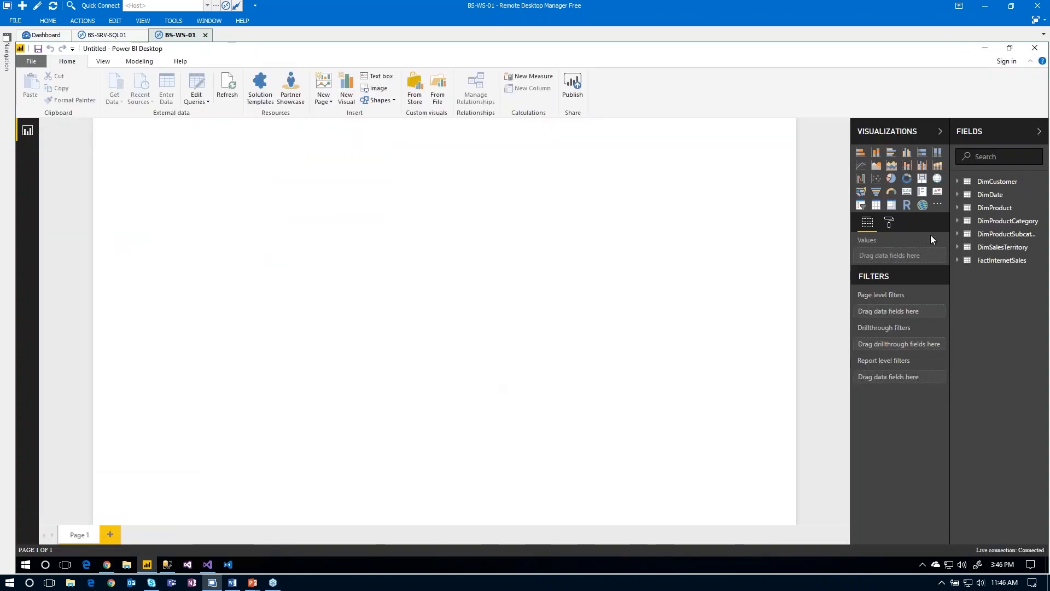
{"action": "left_click", "coordinate": [957, 261]}
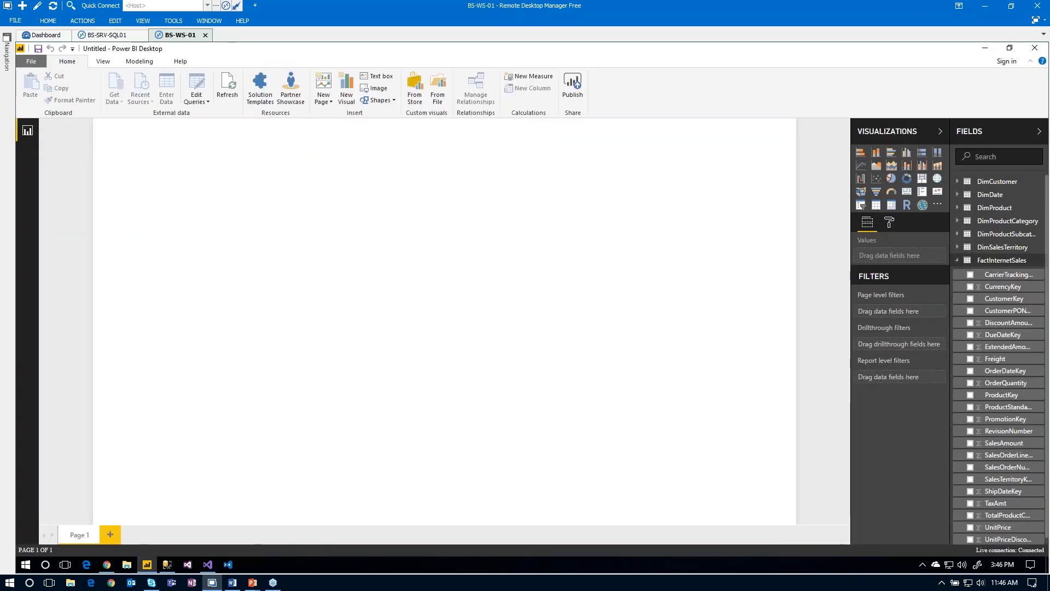
{"action": "left_click_drag", "start_coordinate": [932, 265], "coordinate": [898, 259]}
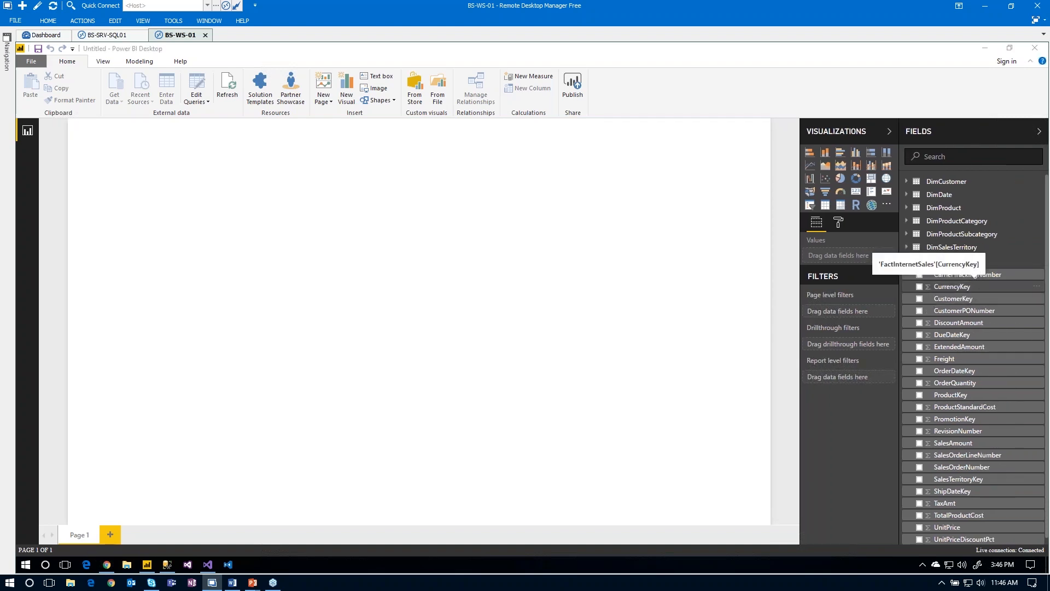
- Mark up FactInternetSales's key columns on screen, then return to the Web designer's model list
{"action": "key", "text": "ctrl+1"}
{"action": "mouse_move", "coordinate": [792, 287]}
{"action": "left_mouse_down"}
{"action": "mouse_move", "coordinate": [685, 287]}
{"action": "mouse_move", "coordinate": [730, 322]}
{"action": "left_mouse_up"}
{"action": "left_click_drag", "start_coordinate": [809, 366], "coordinate": [721, 400]}
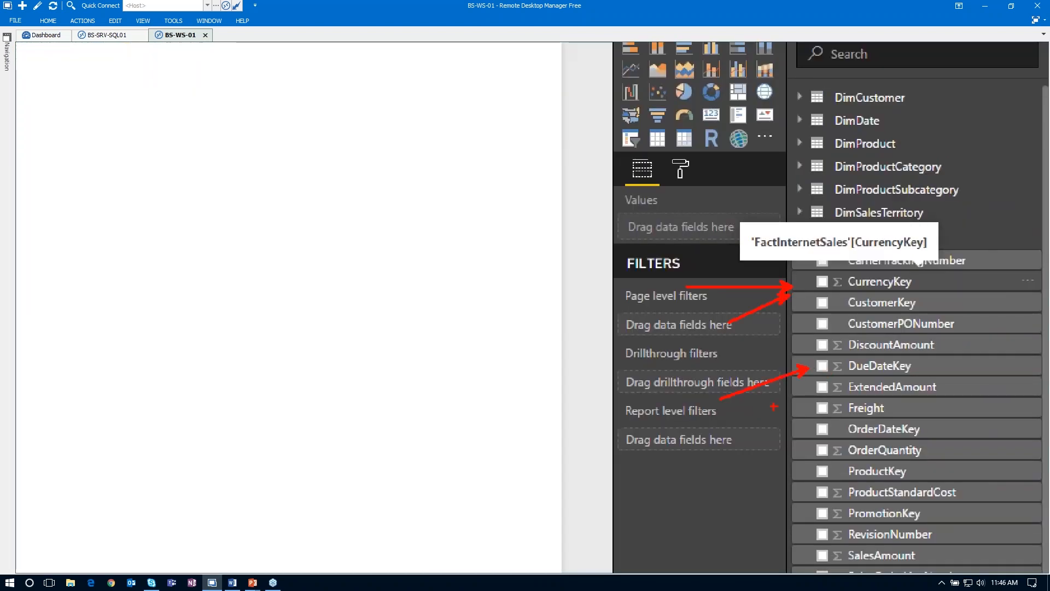
{"action": "left_click_drag", "start_coordinate": [810, 421], "coordinate": [699, 457]}
{"action": "left_click_drag", "start_coordinate": [810, 474], "coordinate": [740, 508]}
{"action": "left_click_drag", "start_coordinate": [810, 508], "coordinate": [691, 534]}
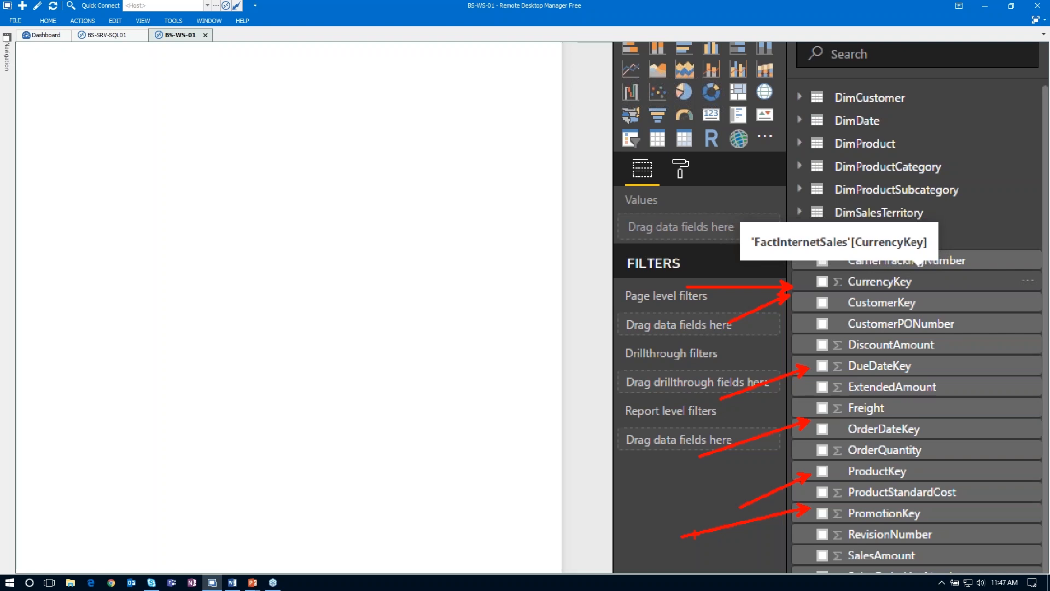
{"action": "key", "text": "Escape"}
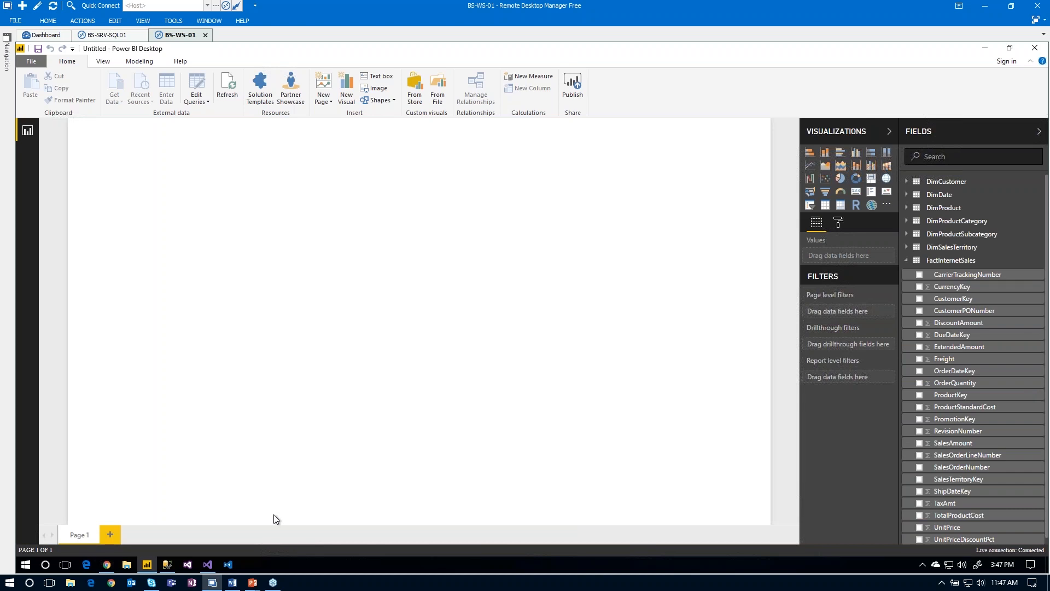
{"action": "left_click", "coordinate": [108, 565]}
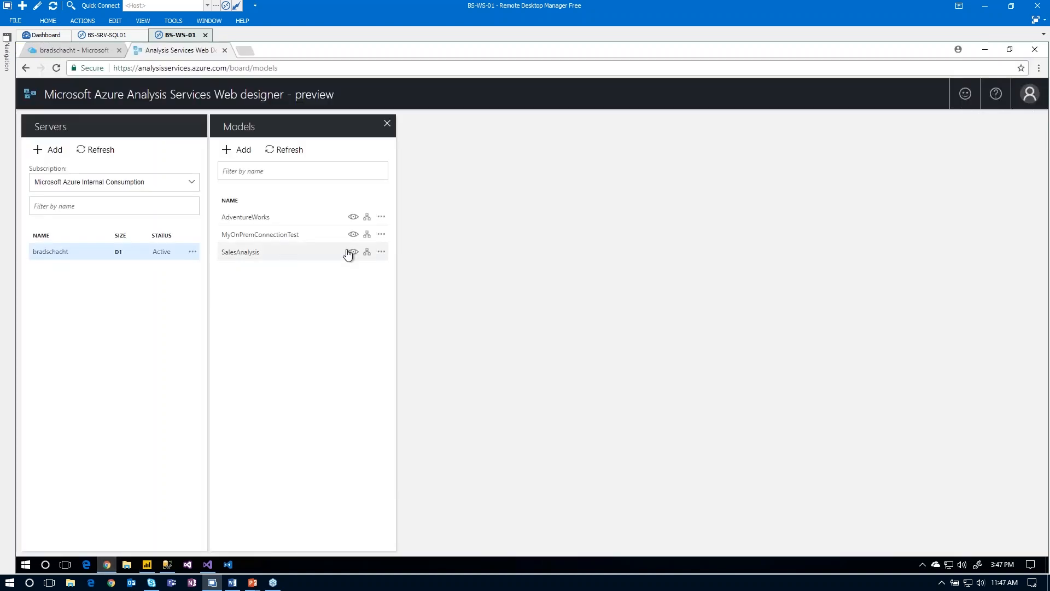
- Start a query on SalesAnalysis with FactInternetSales SalesAmount
{"action": "left_click", "coordinate": [367, 253]}
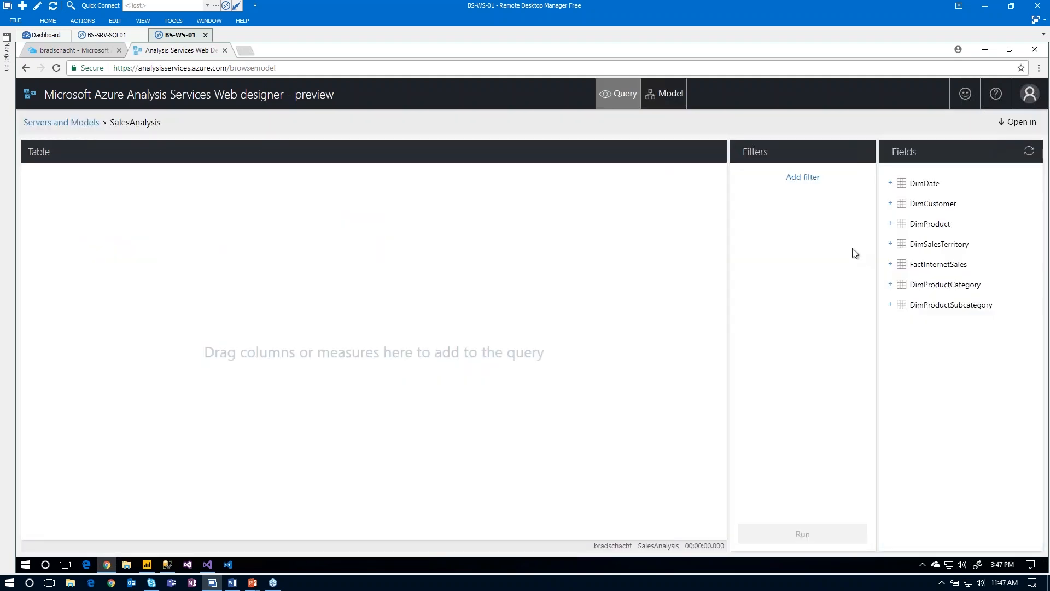
{"action": "left_click", "coordinate": [891, 268]}
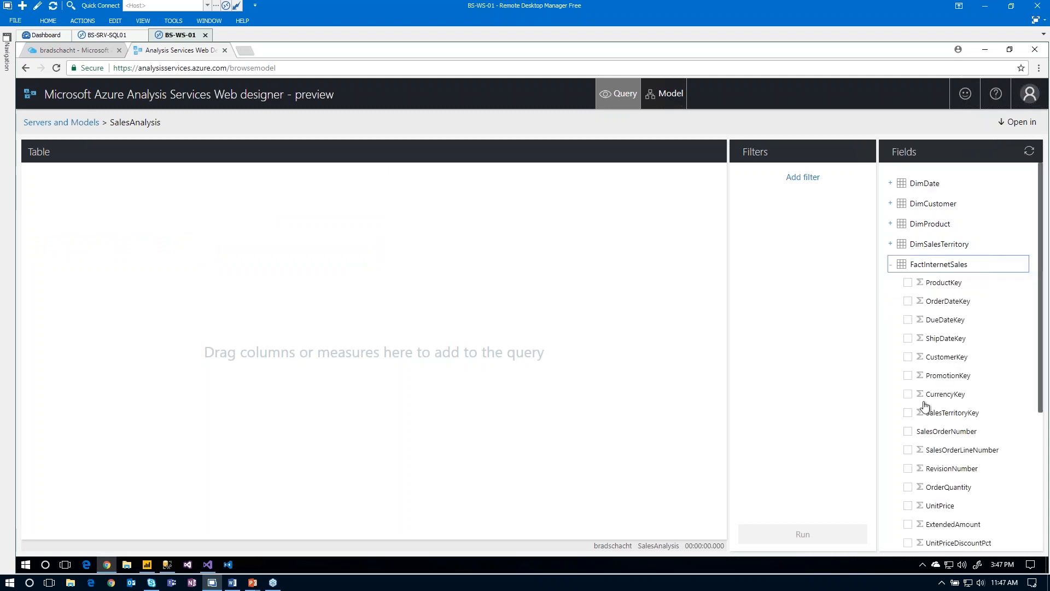
{"action": "scroll", "coordinate": [924, 415], "scroll_direction": "down", "scroll_amount": 1}
{"action": "scroll", "coordinate": [910, 446], "scroll_direction": "down", "scroll_amount": 1}
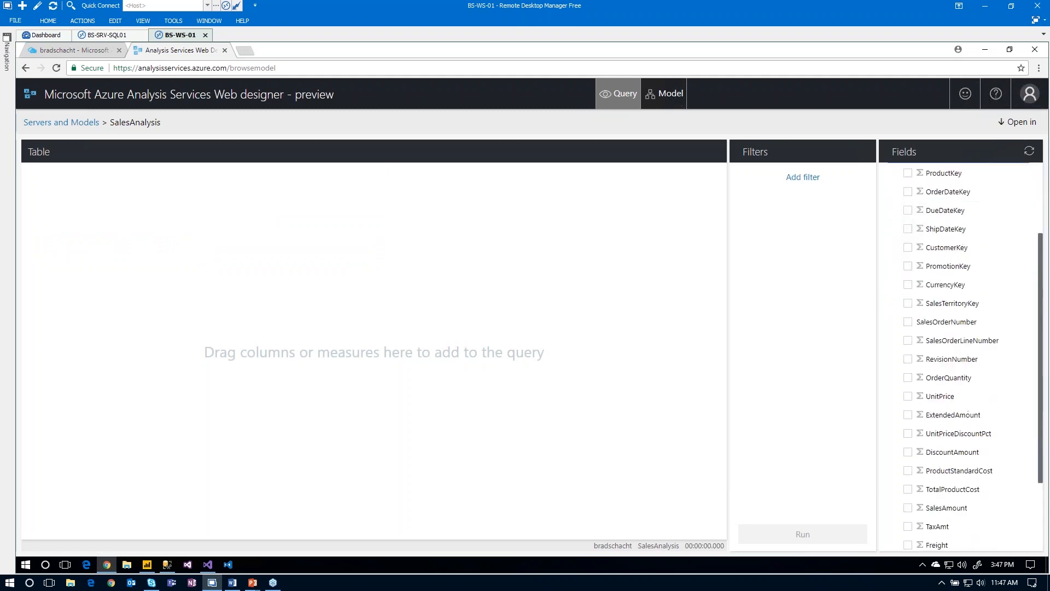
{"action": "left_click", "coordinate": [908, 508]}
- Add DimDate EnglishMonthName, run the monthly sales query, and open the Model diagram
{"action": "scroll", "coordinate": [925, 438], "scroll_direction": "up", "scroll_amount": 2}
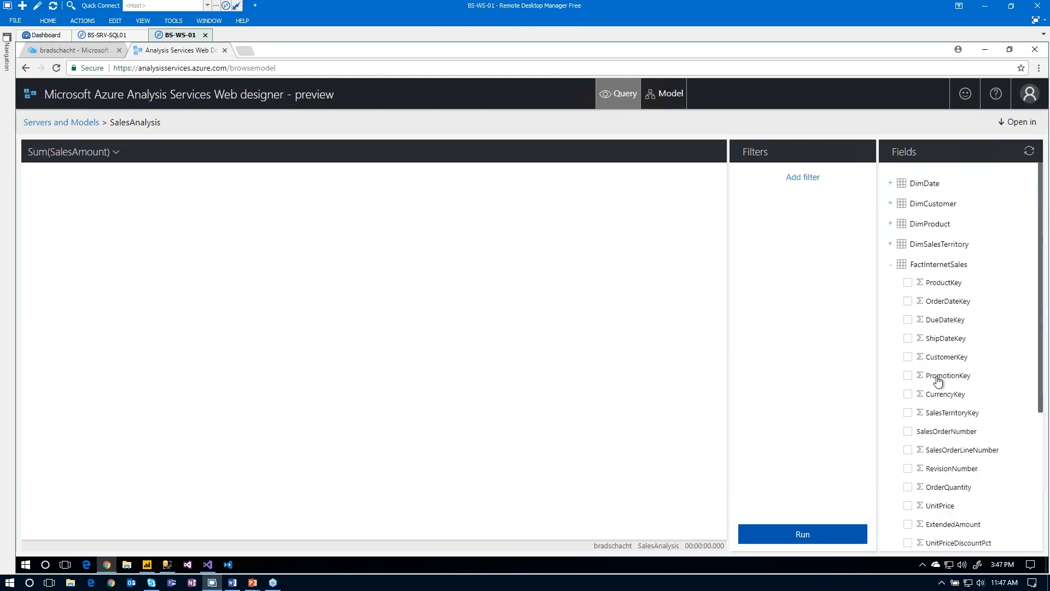
{"action": "left_click", "coordinate": [896, 185]}
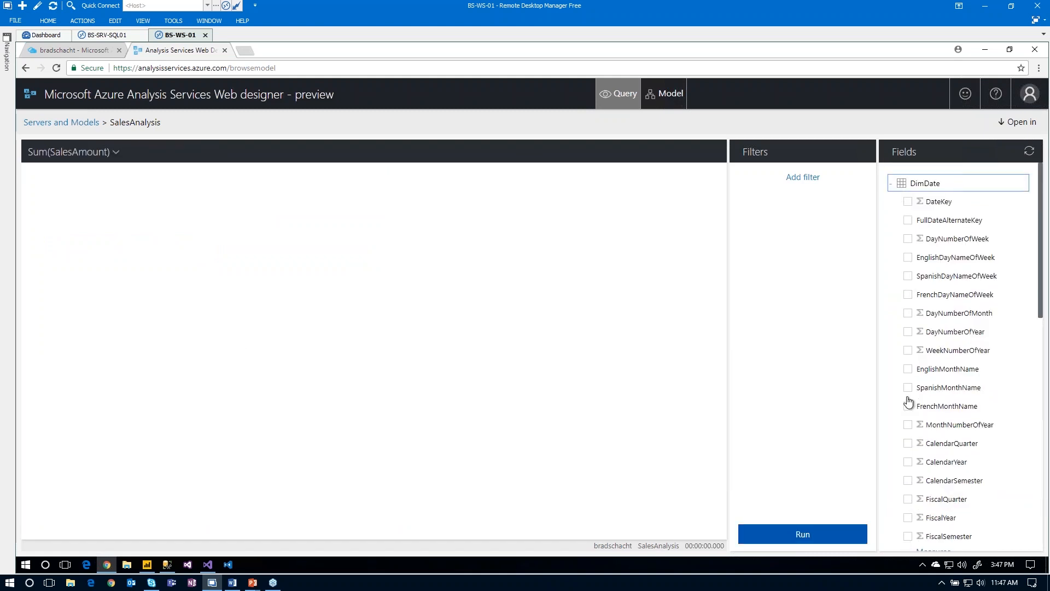
{"action": "left_click", "coordinate": [908, 368]}
{"action": "left_click", "coordinate": [802, 533]}
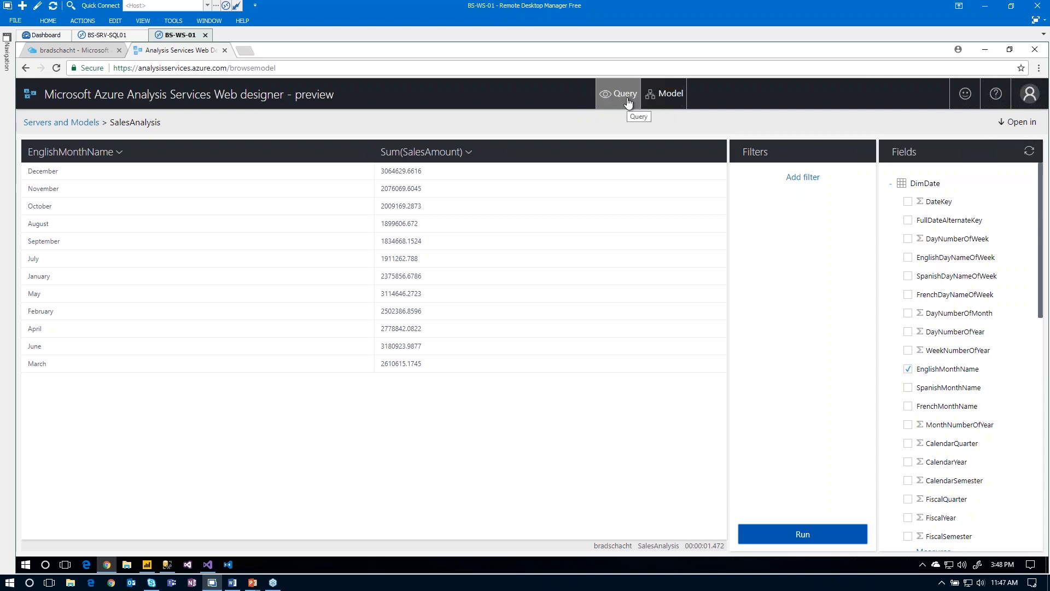
{"action": "left_click", "coordinate": [670, 94]}
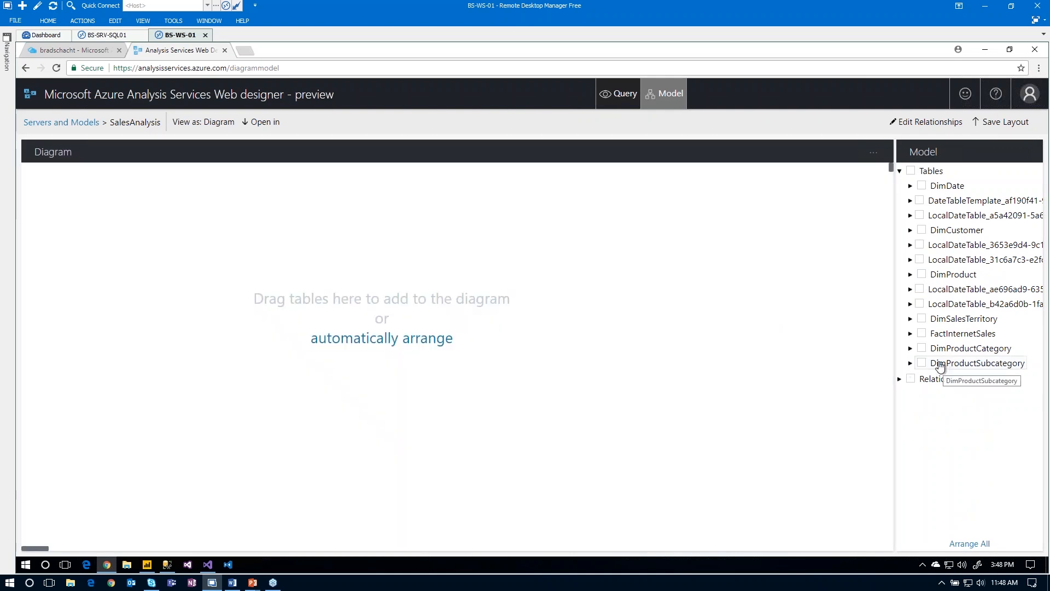
- Select FactInternetSales's key columns from ProductKey through SalesTerritoryKey in the model tree
{"action": "left_click", "coordinate": [910, 333]}
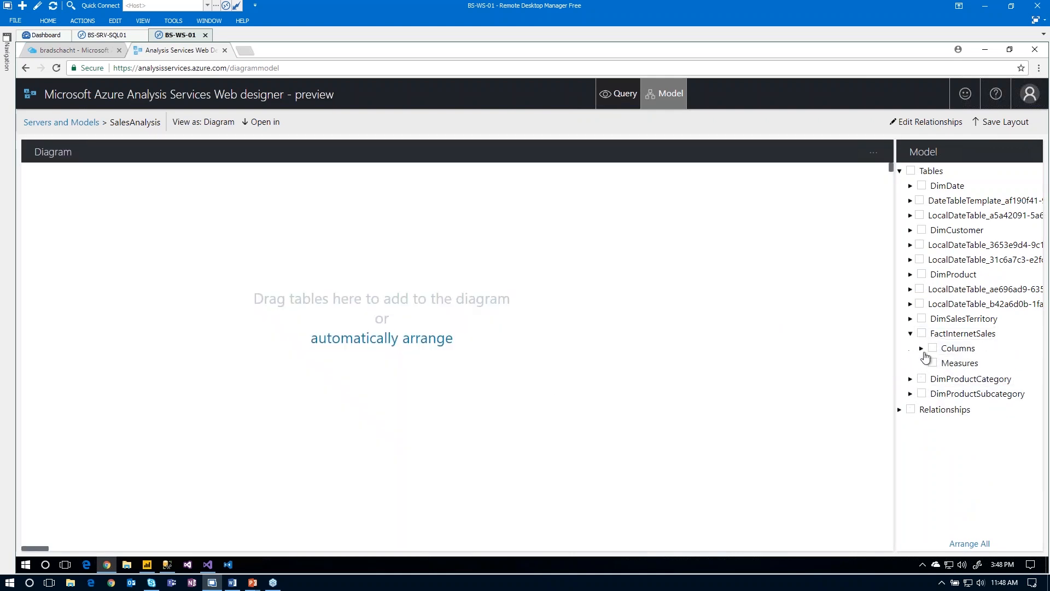
{"action": "left_click", "coordinate": [921, 348]}
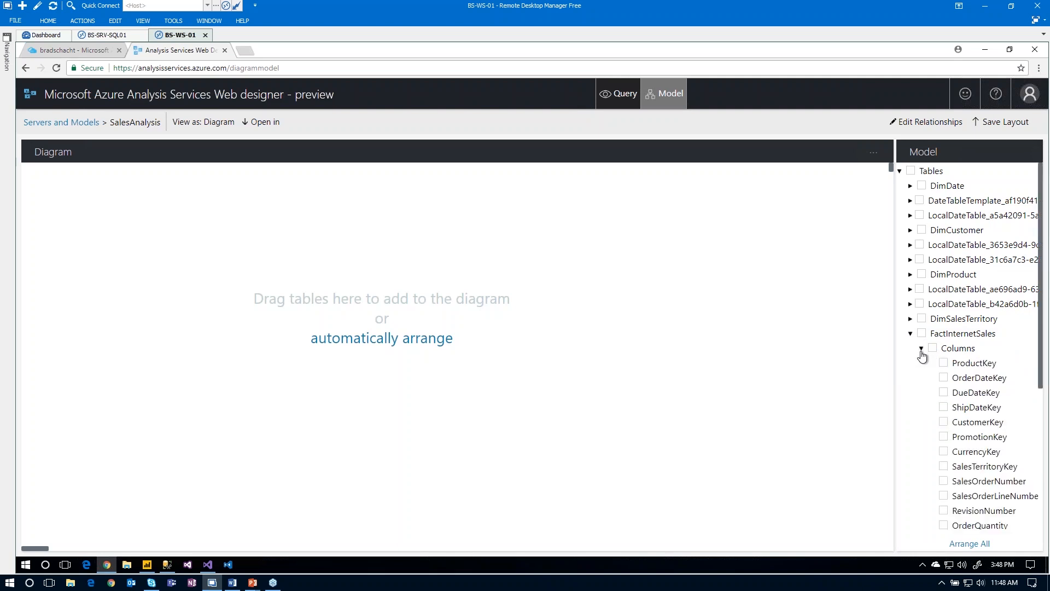
{"action": "left_click", "coordinate": [944, 378]}
{"action": "left_click", "coordinate": [944, 392]}
{"action": "left_click", "coordinate": [943, 407]}
{"action": "left_click", "coordinate": [943, 422]}
{"action": "left_click", "coordinate": [944, 436]}
{"action": "left_click", "coordinate": [944, 452]}
{"action": "left_click", "coordinate": [944, 466]}
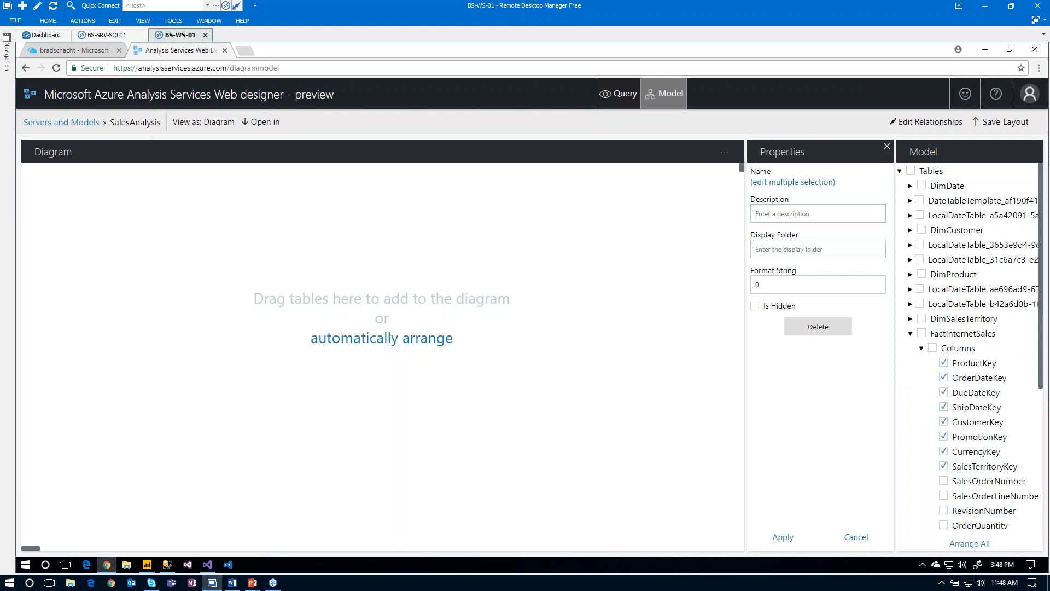
- Mark the selected key columns Is Hidden, apply, and return to Power BI Desktop
{"action": "left_click", "coordinate": [756, 307]}
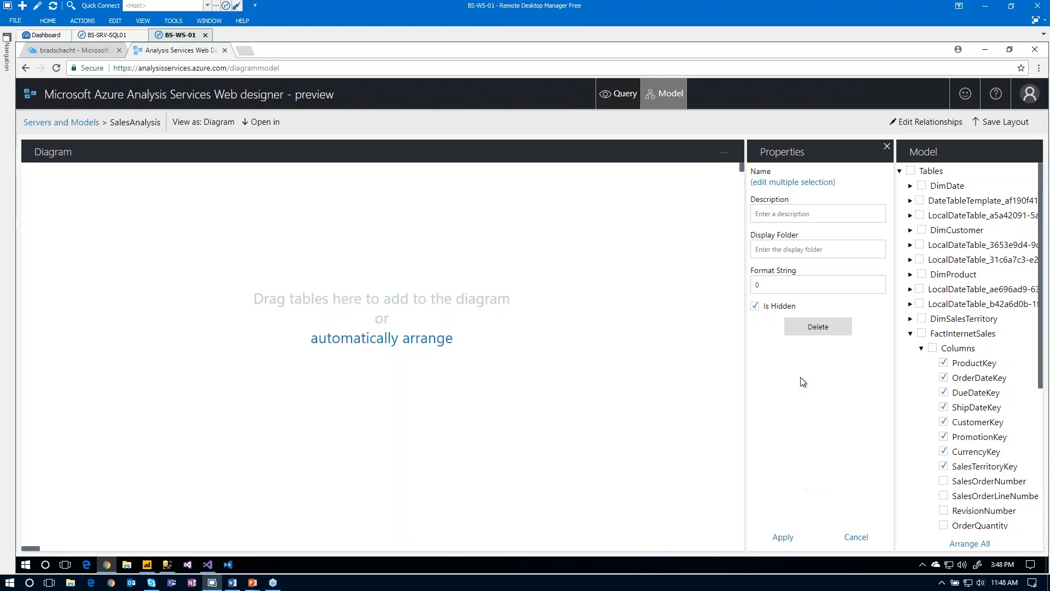
{"action": "left_click", "coordinate": [790, 535]}
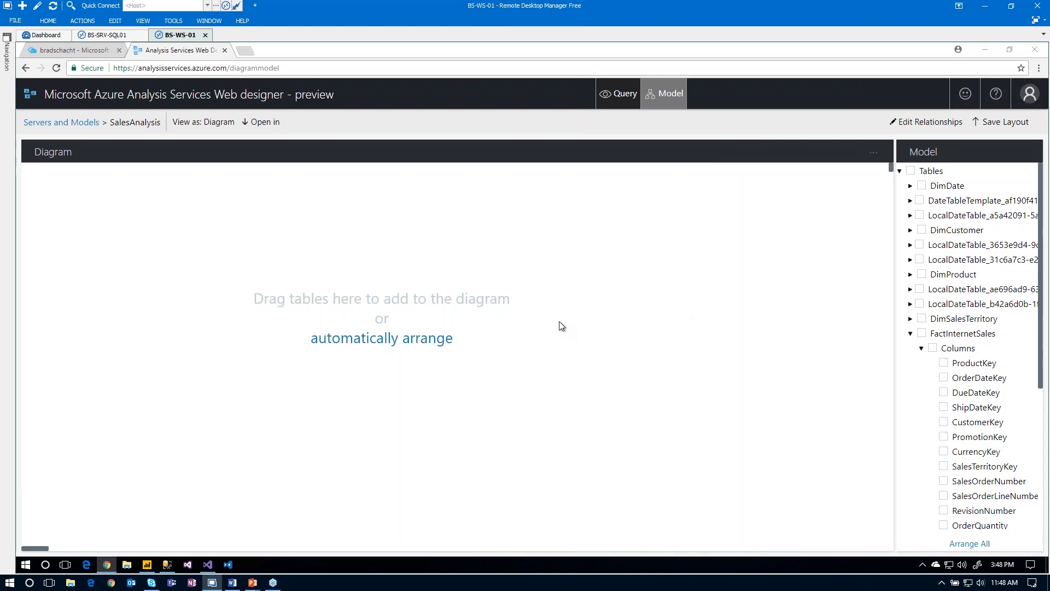
{"action": "key", "text": "alt+Tab"}
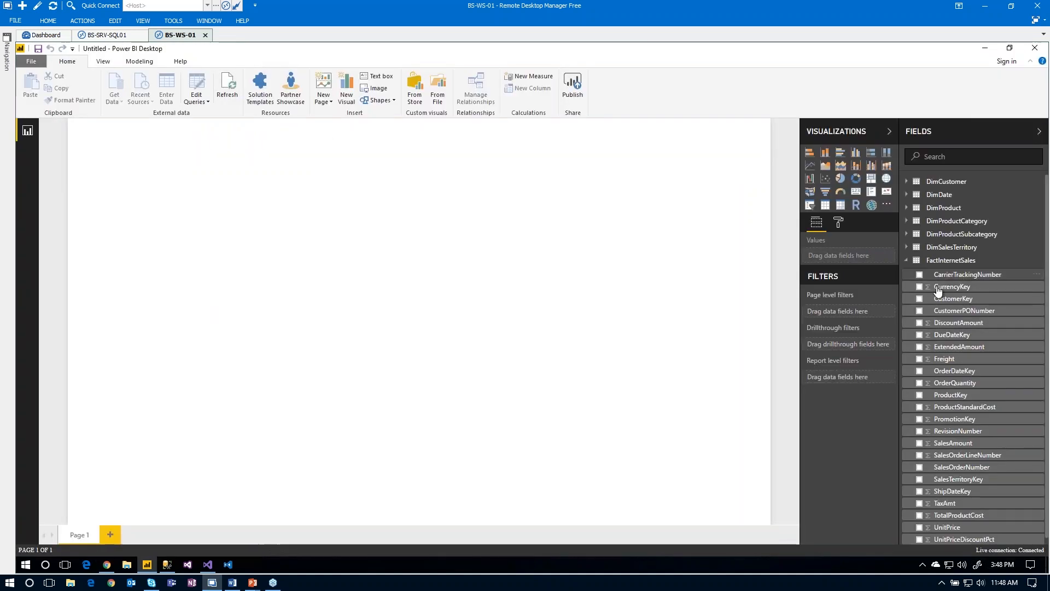
- Refresh Power BI so FactInternetSales's key columns vanish from the Fields list, then return to the Web designer
{"action": "left_click", "coordinate": [233, 98]}
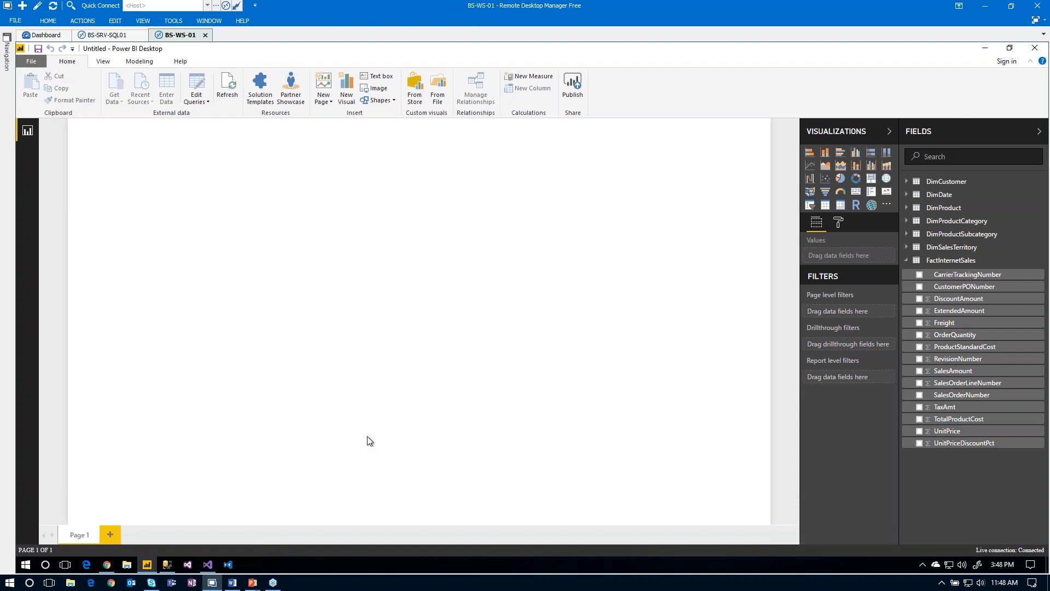
{"action": "key", "text": "alt+Tab"}
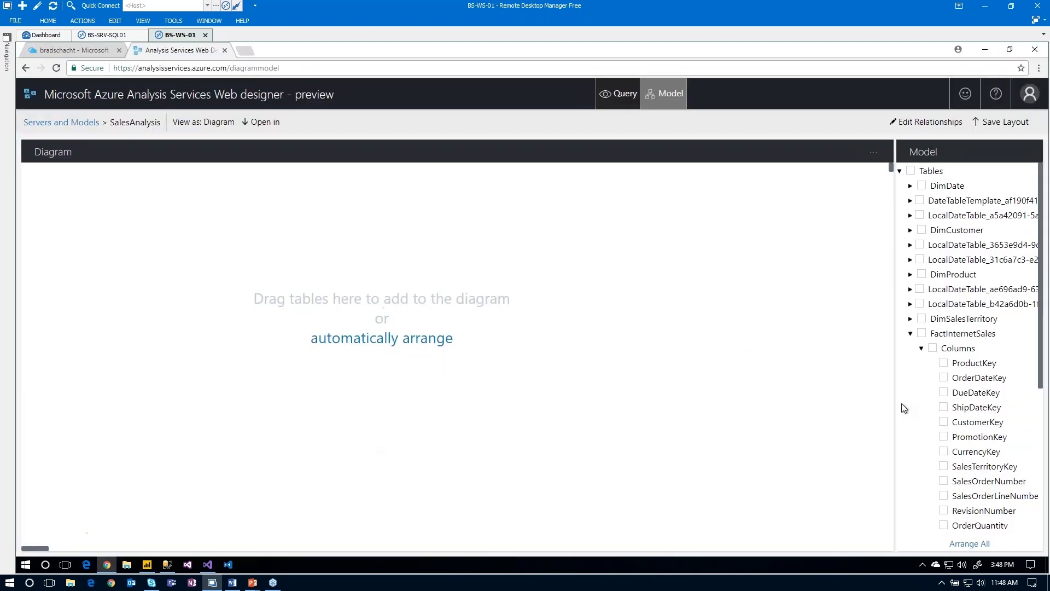
- Place FactInternetSales and DimSalesTerritory on the diagram and open FactInternetSales's Measures editor
{"action": "left_click_drag", "start_coordinate": [961, 345], "coordinate": [336, 303]}
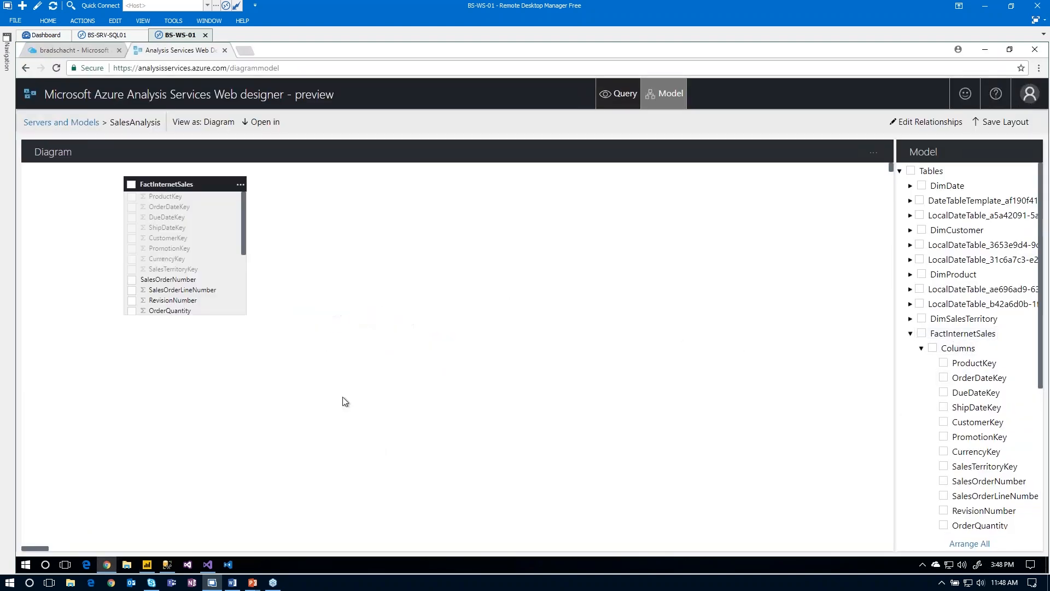
{"action": "left_click_drag", "start_coordinate": [963, 318], "coordinate": [501, 284]}
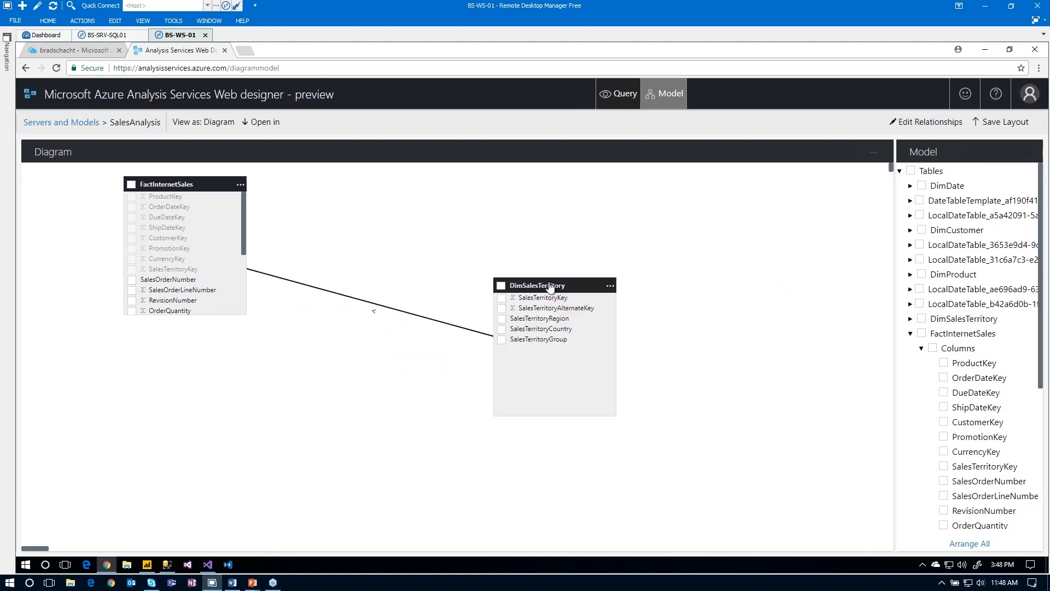
{"action": "left_click", "coordinate": [241, 186]}
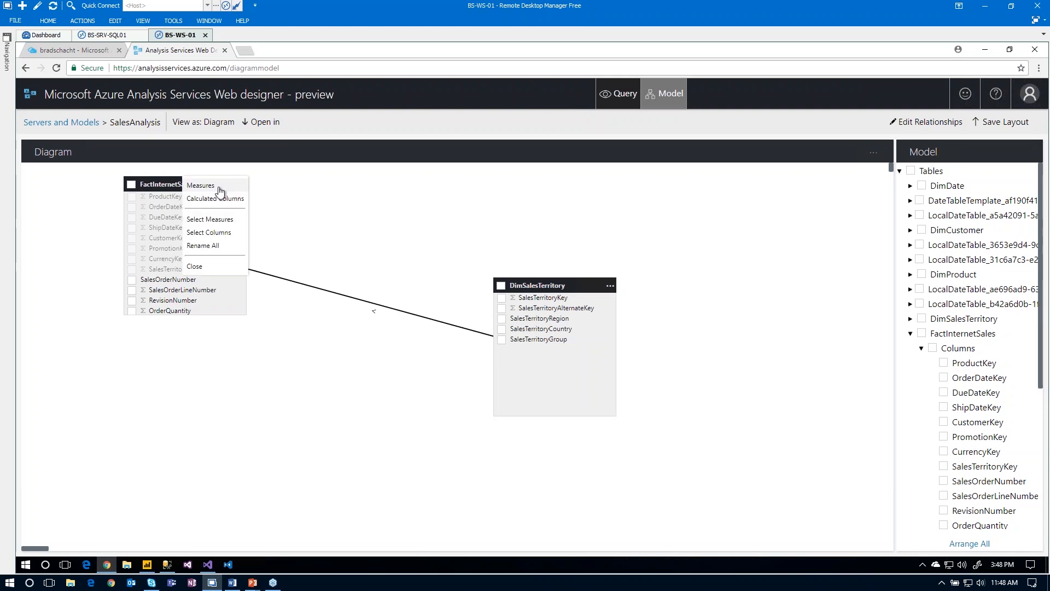
{"action": "key", "text": "ctrl+1"}
{"action": "left_click", "coordinate": [221, 186]}
{"action": "left_click_drag", "start_coordinate": [221, 186], "coordinate": [307, 159]}
{"action": "left_click_drag", "start_coordinate": [273, 203], "coordinate": [347, 189]}
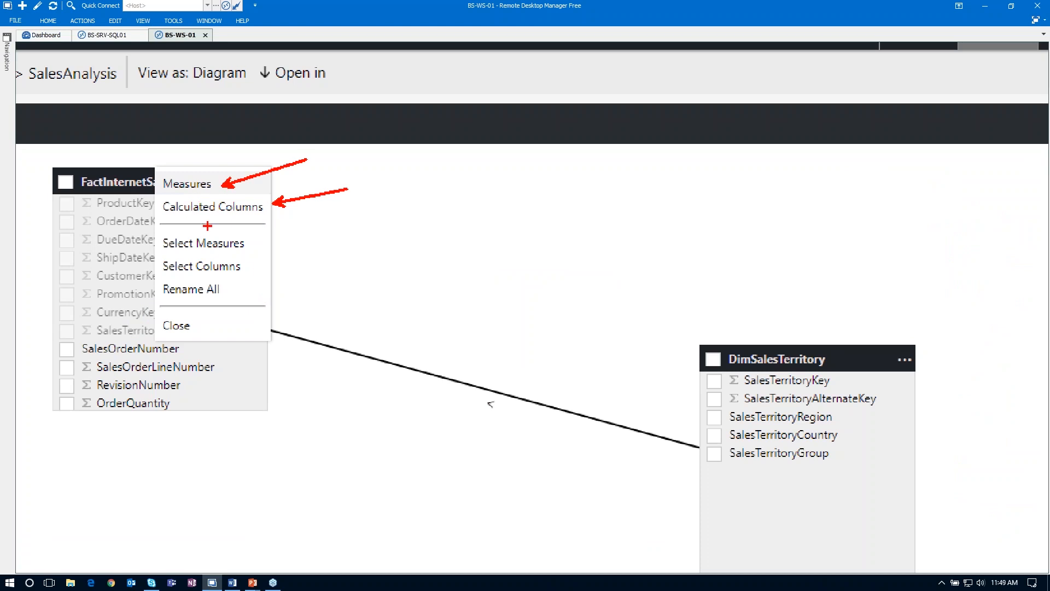
{"action": "key", "text": "Escape"}
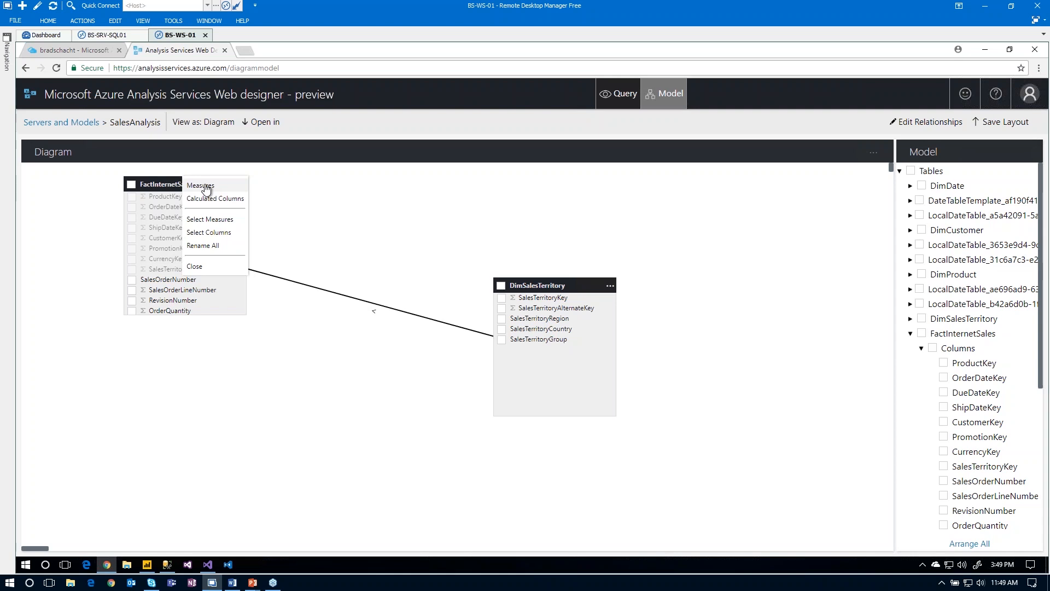
{"action": "left_click", "coordinate": [206, 187]}
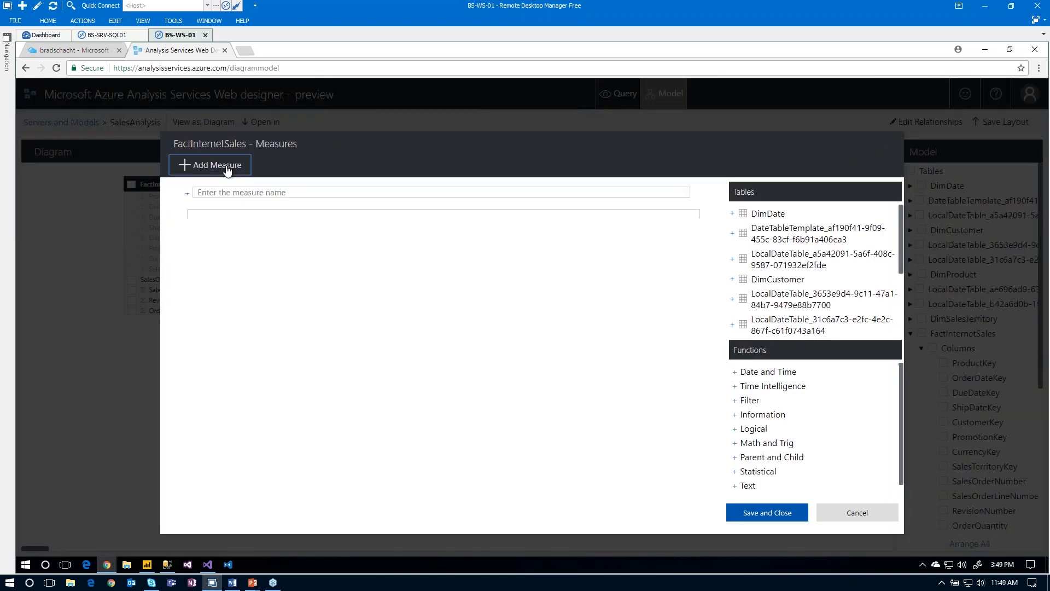
- Add a 'Count of Rows' measure with formula COUNTROWS(FactInternetSales) and save it
{"action": "left_click", "coordinate": [229, 194]}
{"action": "type", "text": "Count of Rows"}
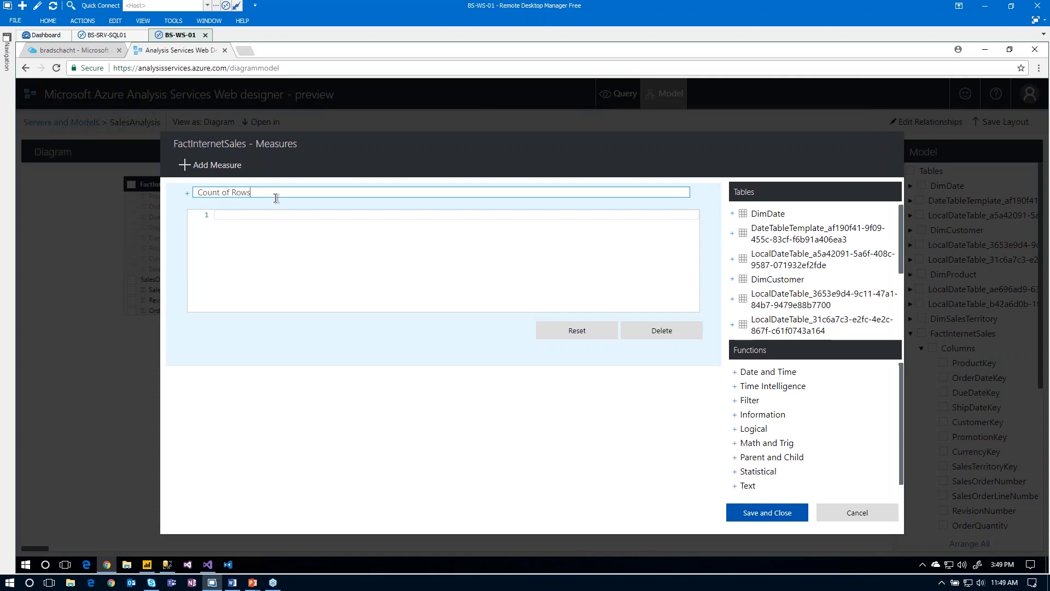
{"action": "left_click", "coordinate": [286, 226]}
{"action": "type", "text": "COUNTROWS("}
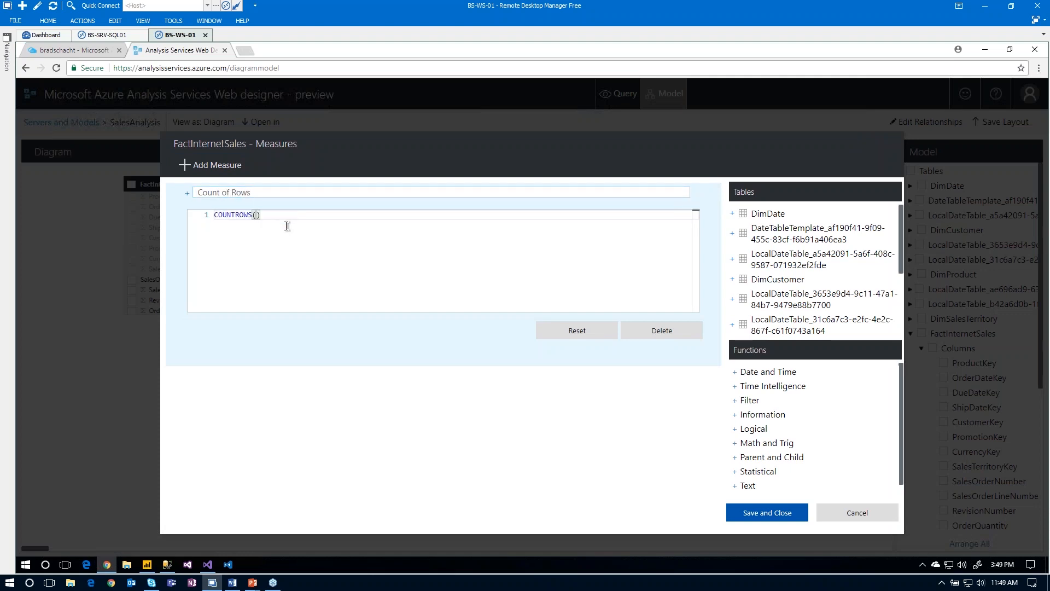
{"action": "type", "text": "FactInternetSales"}
{"action": "left_click", "coordinate": [776, 515]}
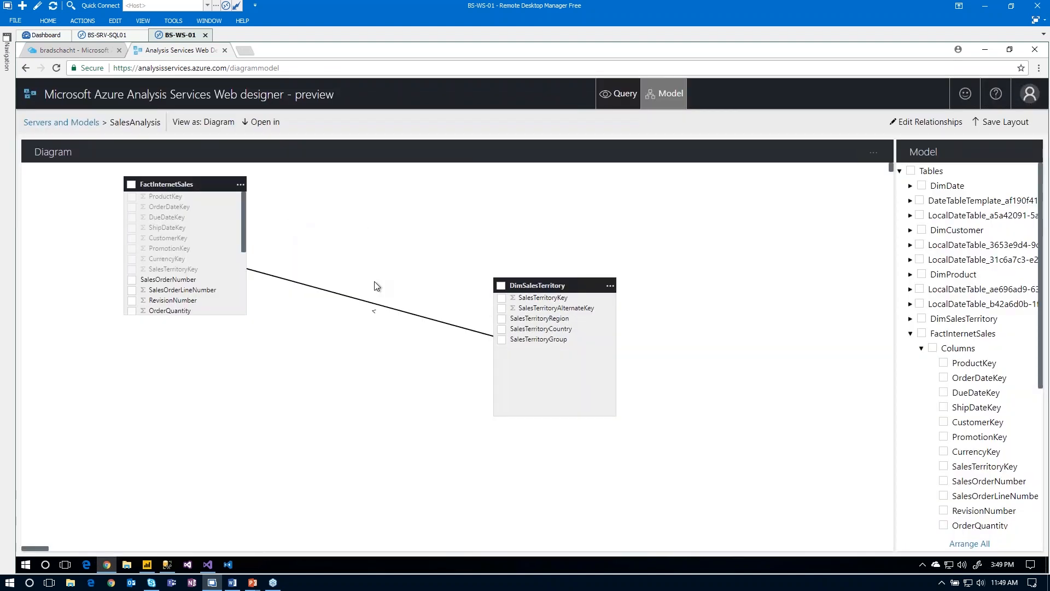
- Refresh Power BI and show Count of Rows as an enlarged card reading 60.40K
{"action": "key", "text": "alt+Tab"}
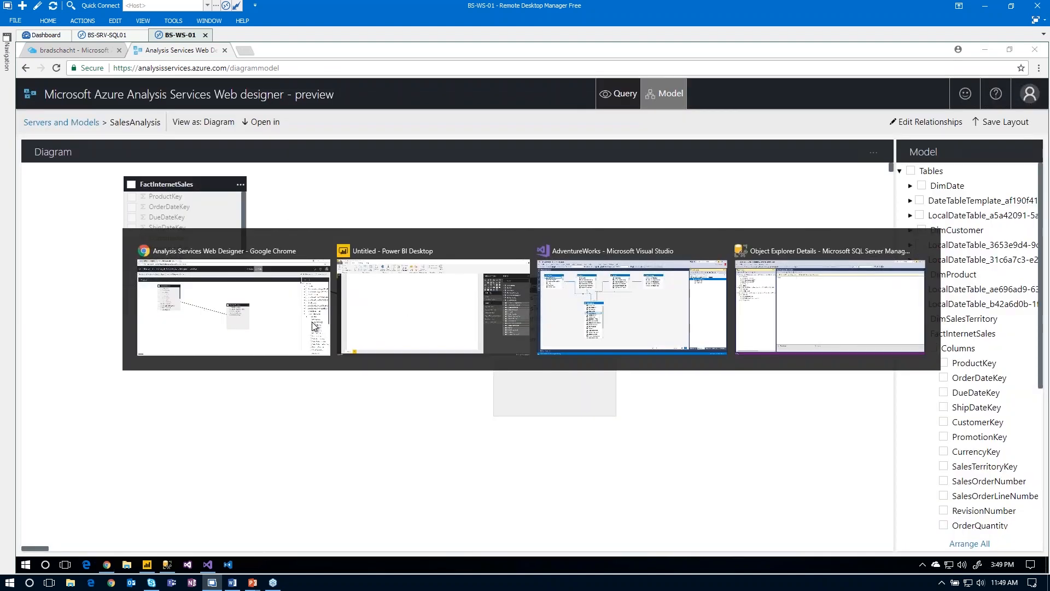
{"action": "left_click", "coordinate": [229, 84]}
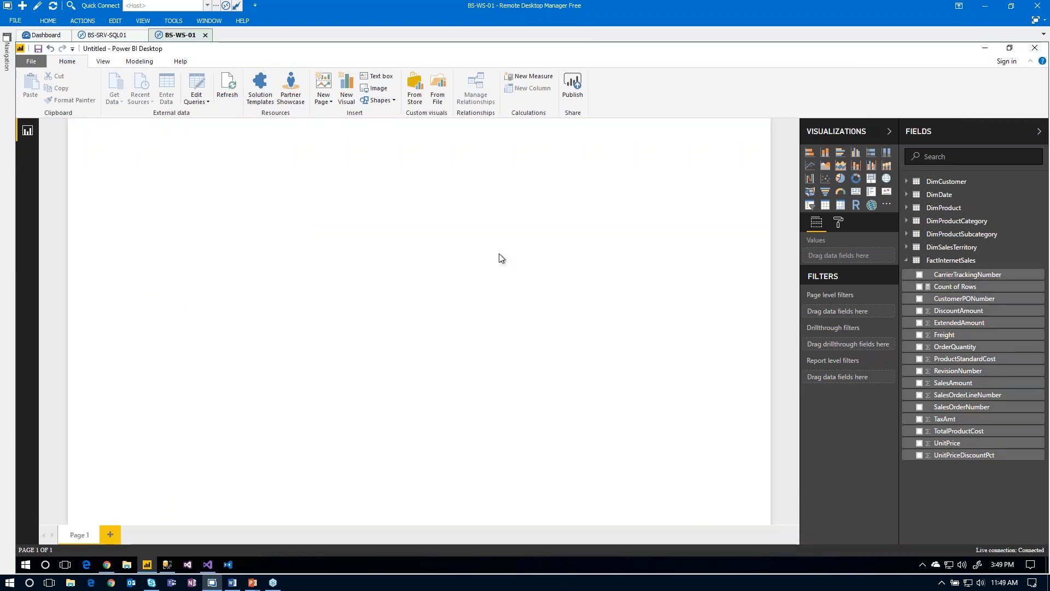
{"action": "left_click_drag", "start_coordinate": [955, 286], "coordinate": [501, 258]}
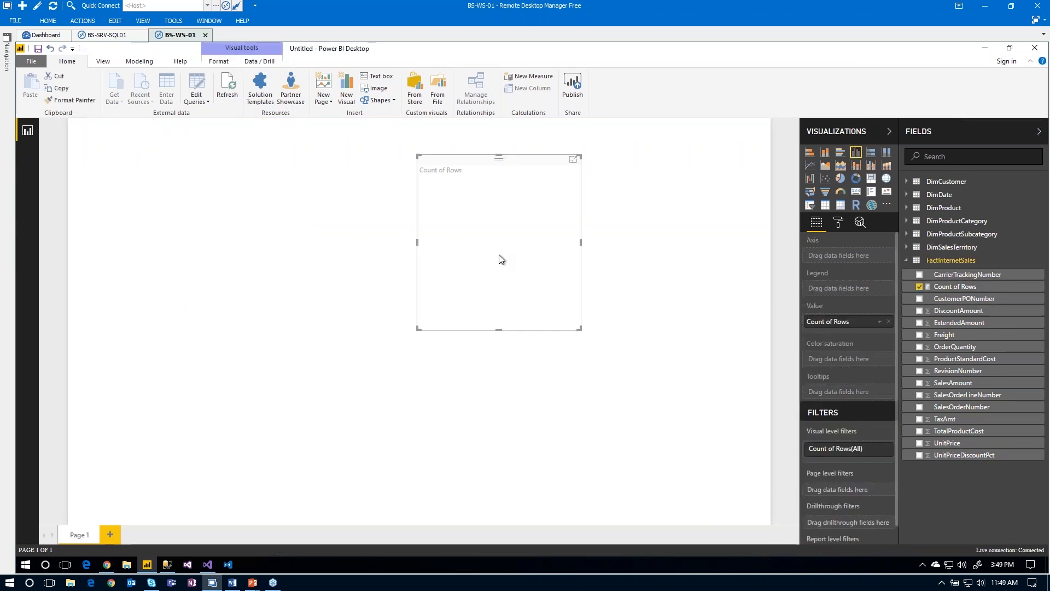
{"action": "left_click", "coordinate": [856, 191]}
{"action": "left_click_drag", "start_coordinate": [580, 329], "coordinate": [648, 295]}
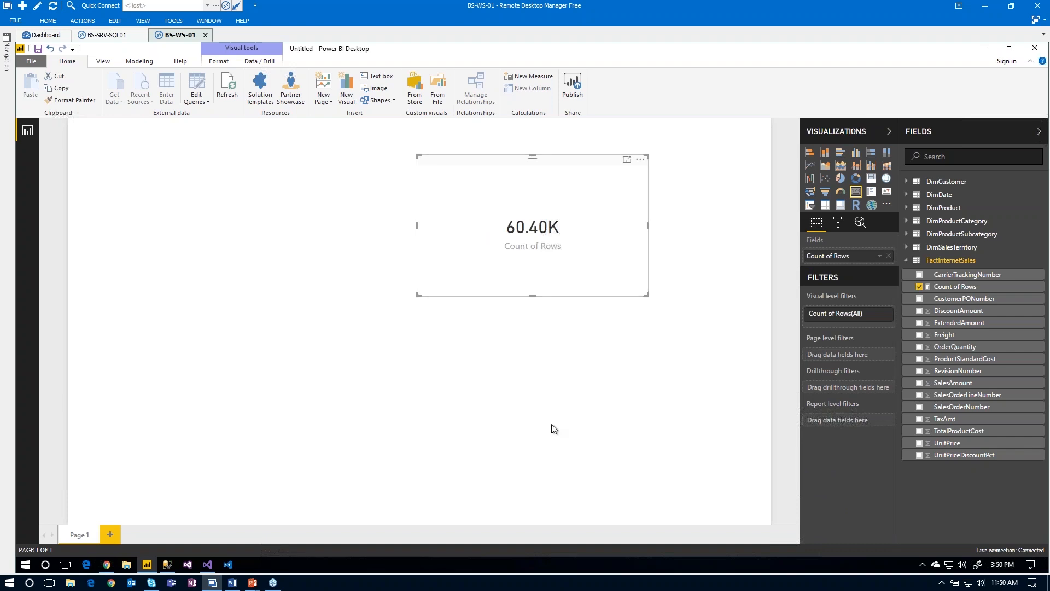
{"action": "key", "text": "alt+Tab"}
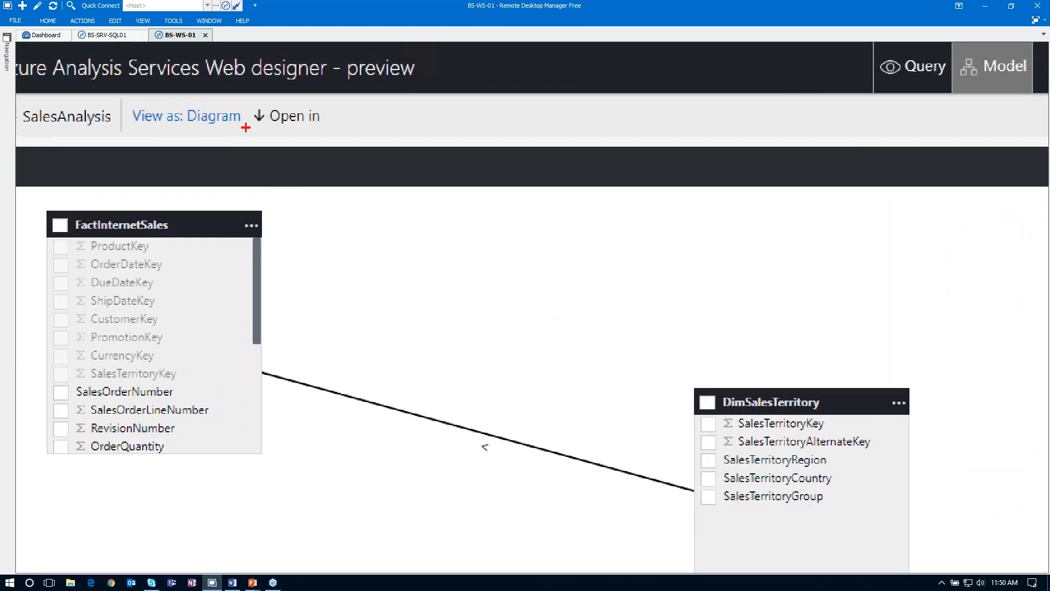
- Switch the Web designer's model view to Script
{"action": "left_click_drag", "start_coordinate": [265, 162], "coordinate": [355, 285]}
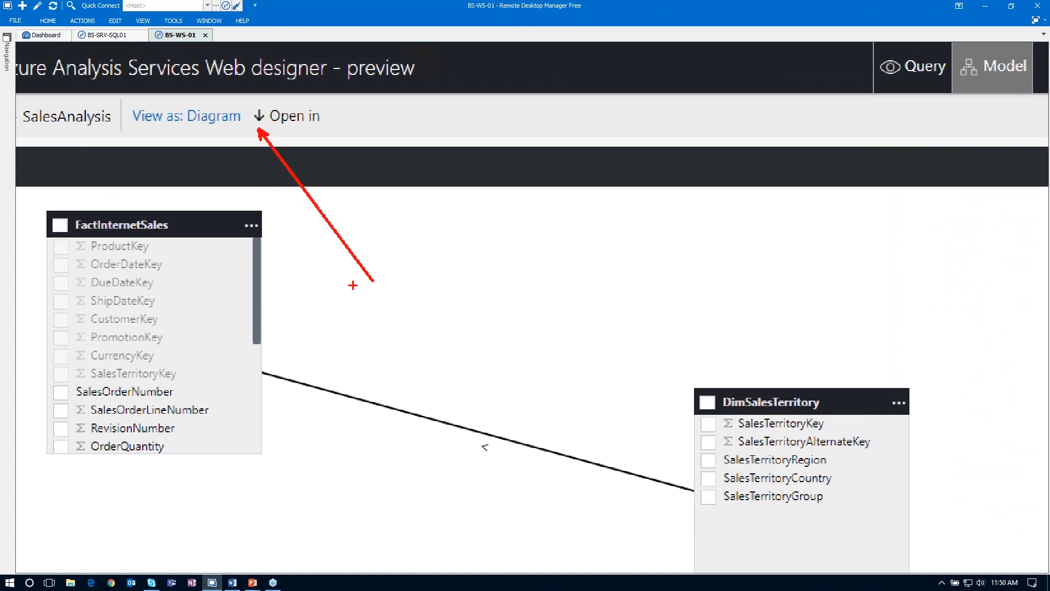
{"action": "key", "text": "Escape"}
{"action": "left_click", "coordinate": [215, 122]}
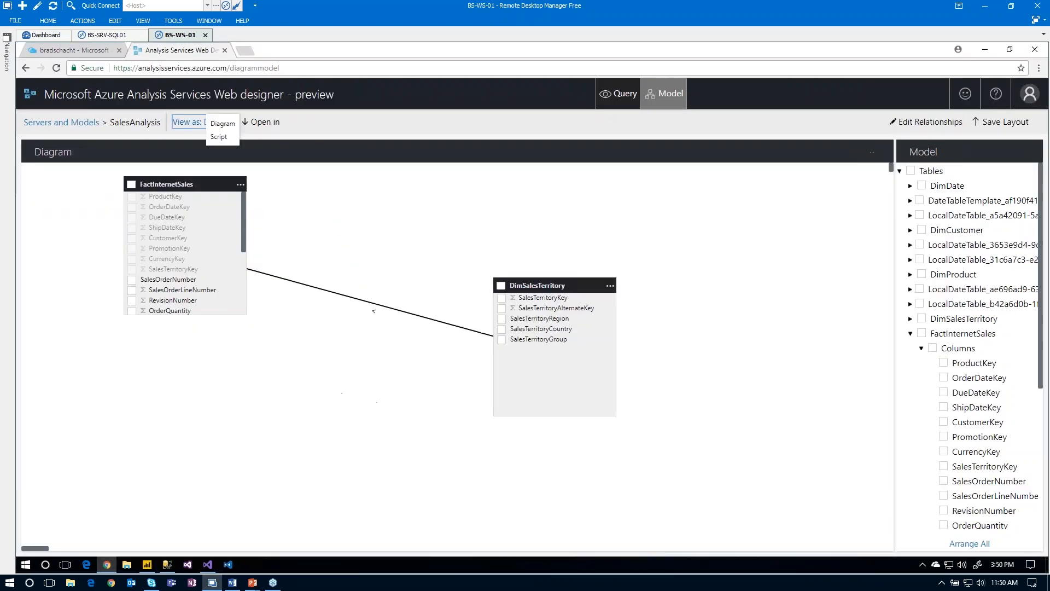
{"action": "left_click", "coordinate": [218, 136]}
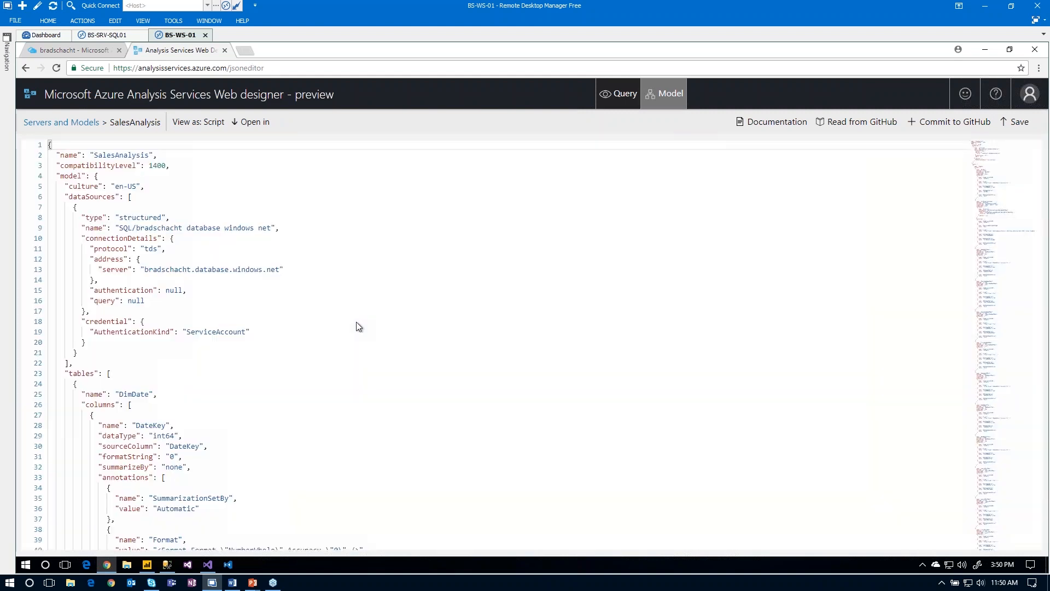
- Review the script's data source server address and compatibility level 1400
{"action": "left_click", "coordinate": [148, 269]}
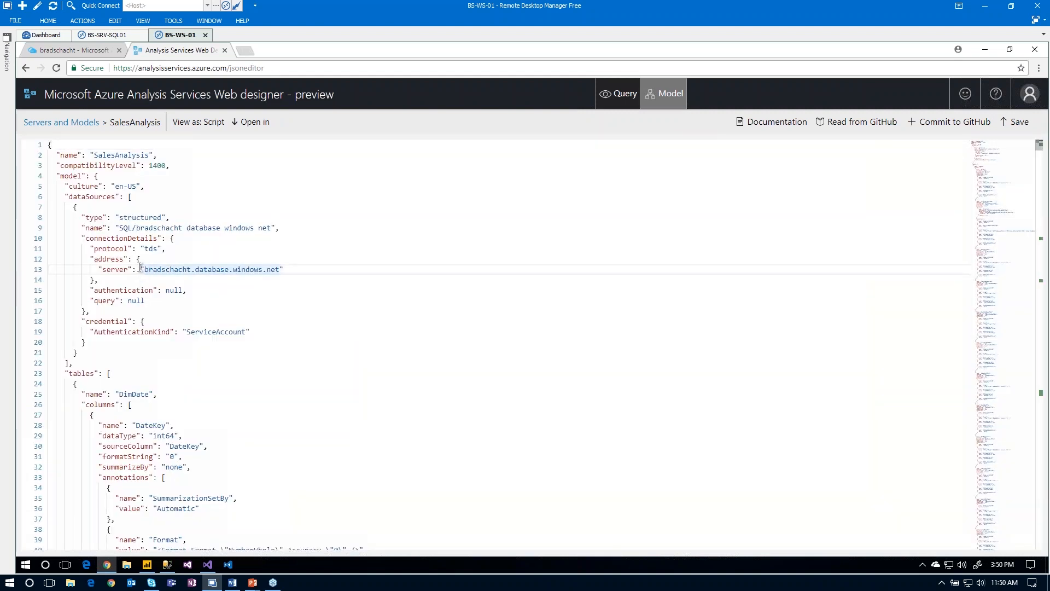
{"action": "scroll", "coordinate": [139, 267], "scroll_direction": "down", "scroll_amount": 1}
{"action": "scroll", "coordinate": [130, 258], "scroll_direction": "down", "scroll_amount": 10}
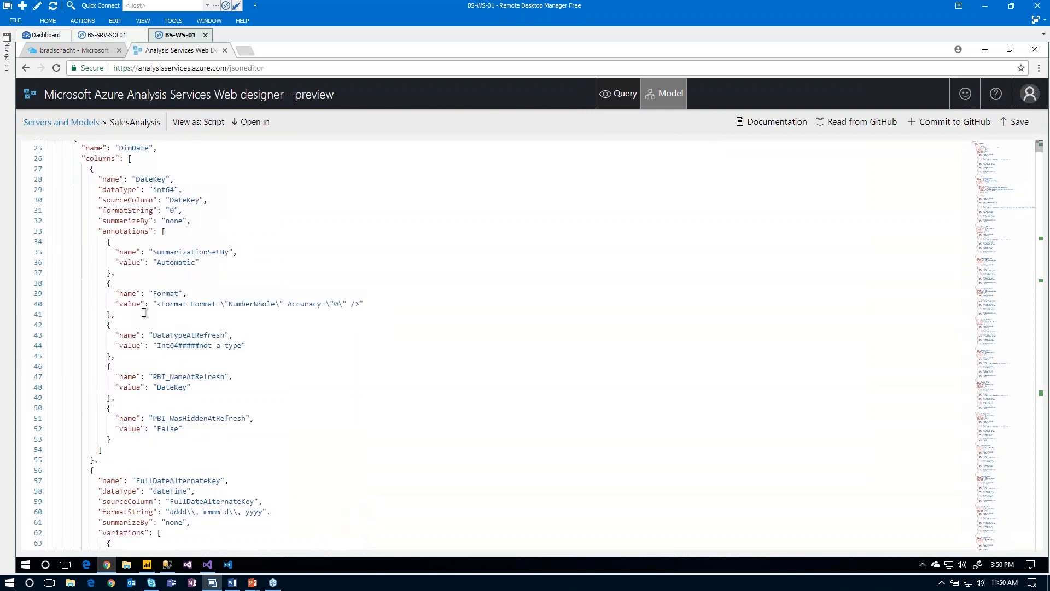
{"action": "scroll", "coordinate": [136, 285], "scroll_direction": "down", "scroll_amount": 5}
{"action": "scroll", "coordinate": [145, 313], "scroll_direction": "up", "scroll_amount": 15}
{"action": "left_click_drag", "start_coordinate": [78, 165], "coordinate": [171, 165]}
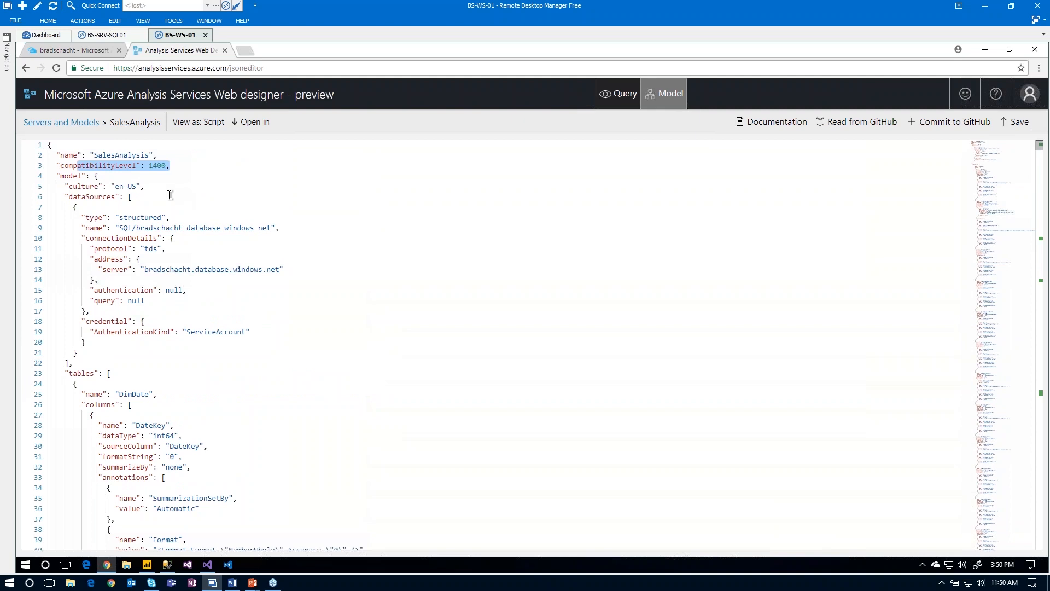
{"action": "left_click", "coordinate": [192, 165]}
{"action": "left_click", "coordinate": [180, 159]}
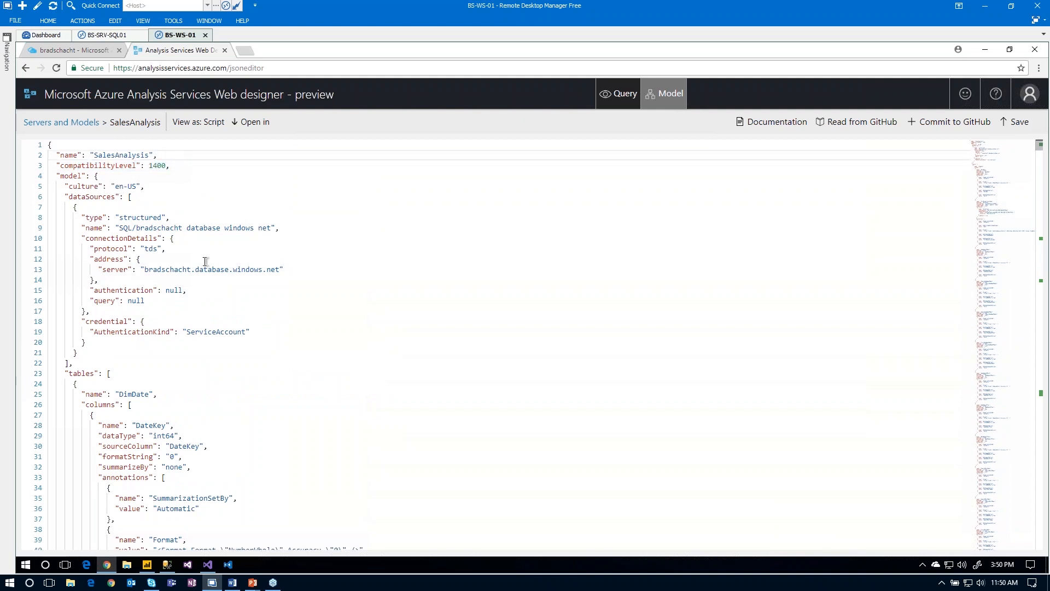
- Give the Count of Rows measure a "formatString": "Currency" entry and save the model
{"action": "key", "text": "ctrl+f"}
{"action": "type", "text": "count row"}
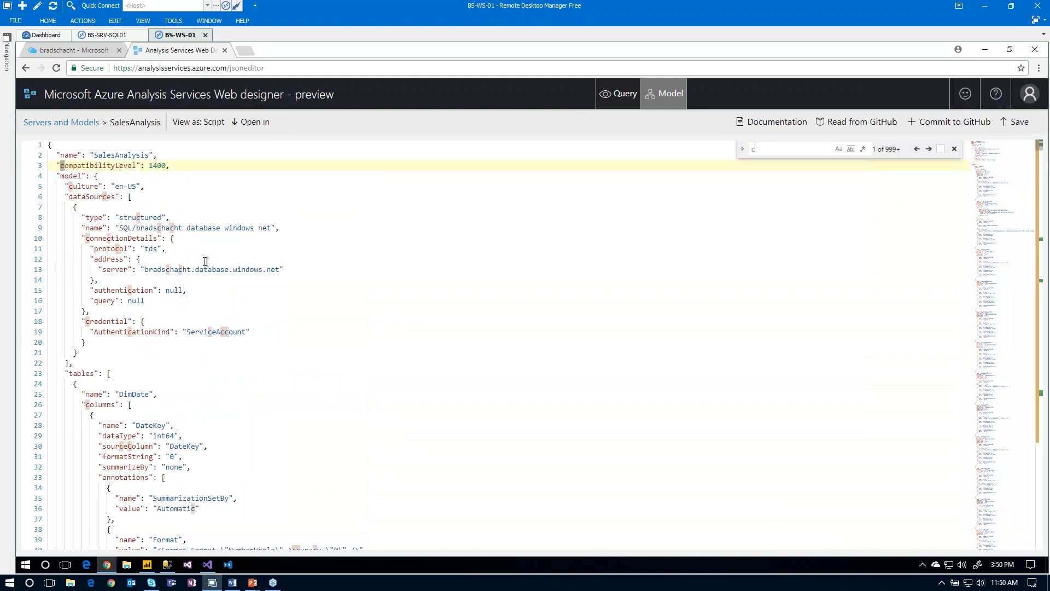
{"action": "key", "text": "Escape"}
{"action": "left_click", "coordinate": [290, 356]}
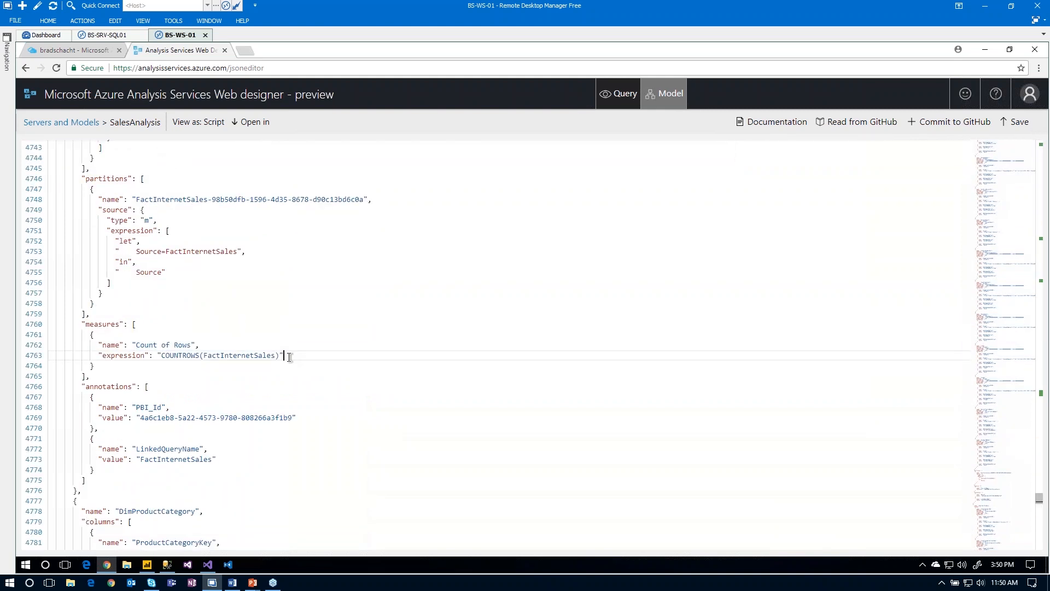
{"action": "type", "text": ","}
{"action": "key", "text": "Return"}
{"action": "type", "text": "\"format"}
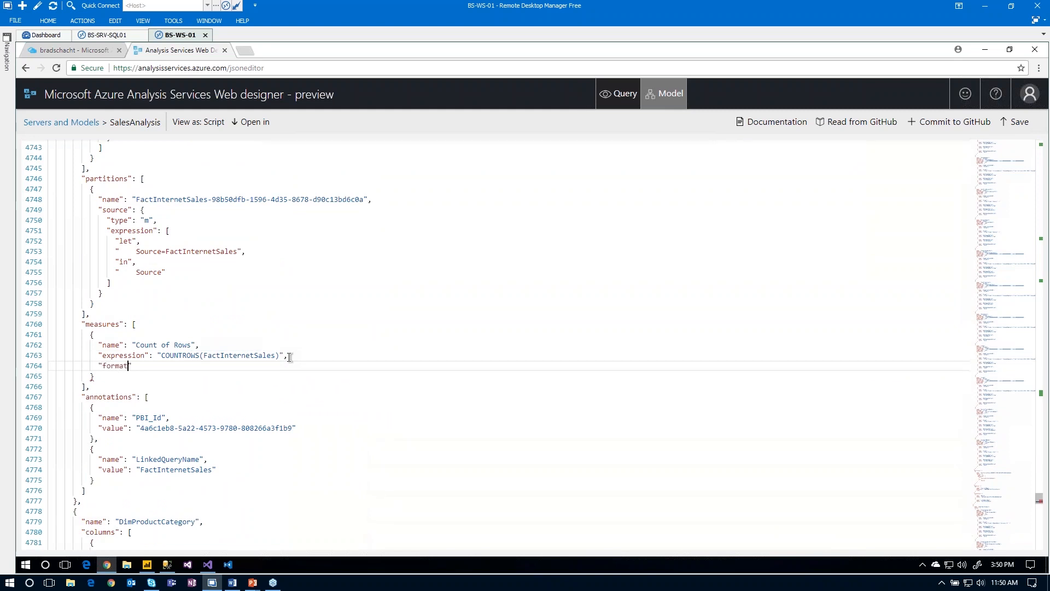
{"action": "type", "text": "String\""}
{"action": "type", "text": ": \"Curr"}
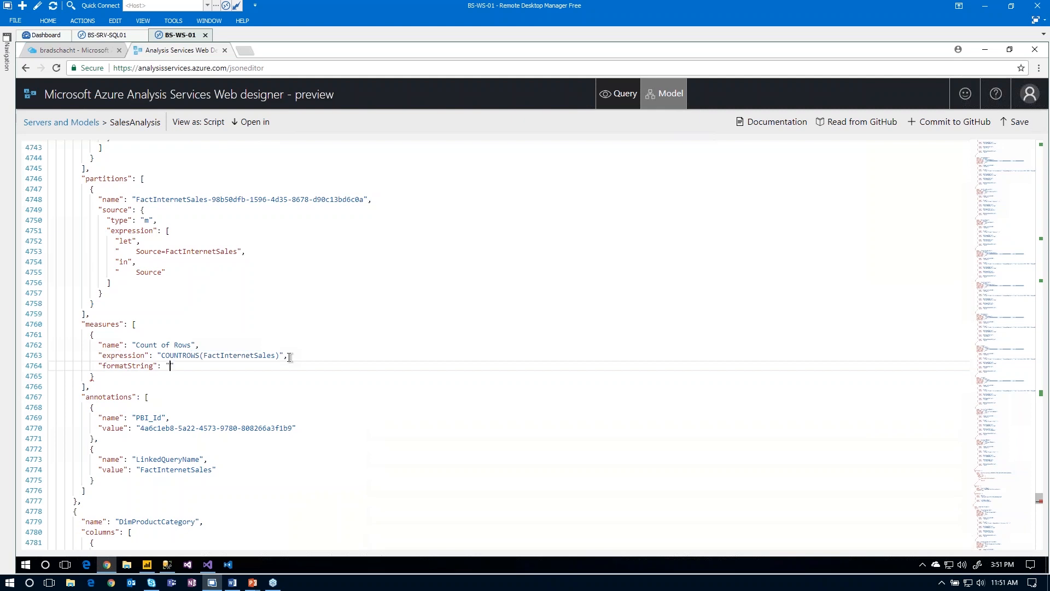
{"action": "type", "text": "ency"}
{"action": "left_click", "coordinate": [1011, 126]}
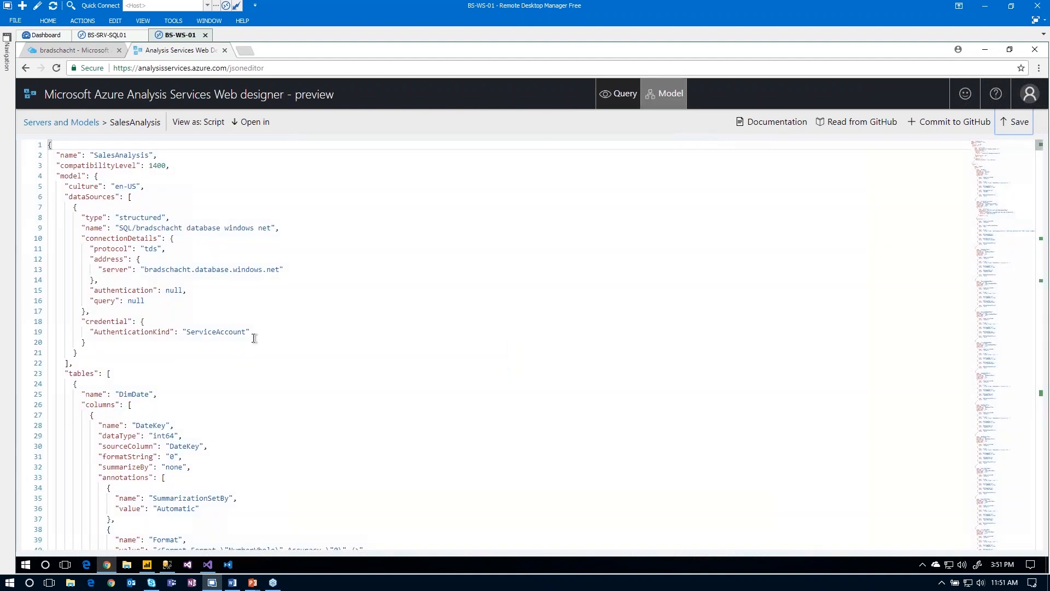
{"action": "left_click", "coordinate": [147, 565]}
- Refresh the report so the Count of Rows card reads $60.40K, then return to Chrome
{"action": "left_click", "coordinate": [227, 87]}
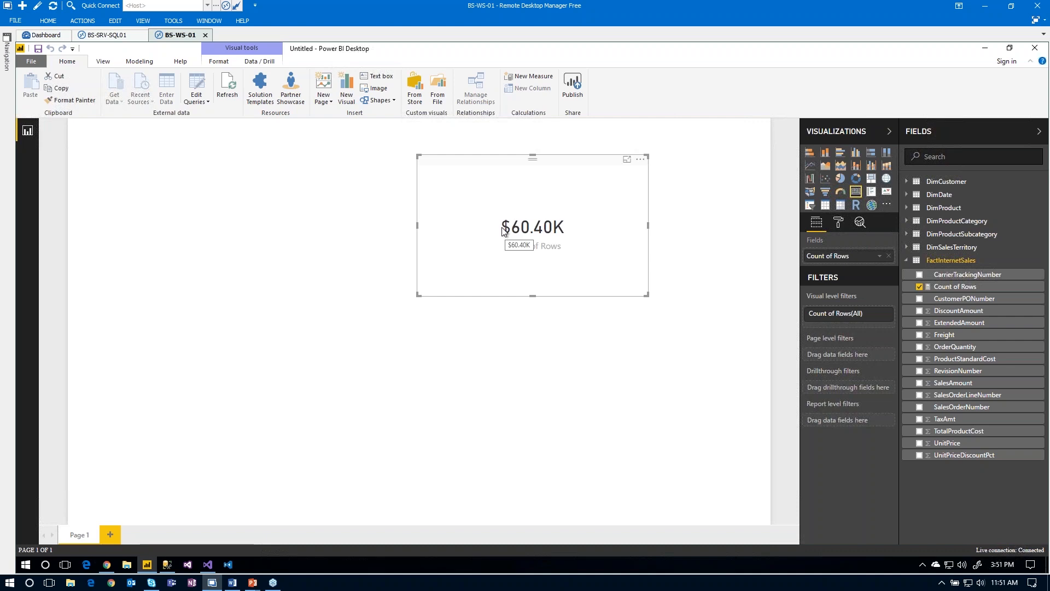
{"action": "key", "text": "alt+Tab"}
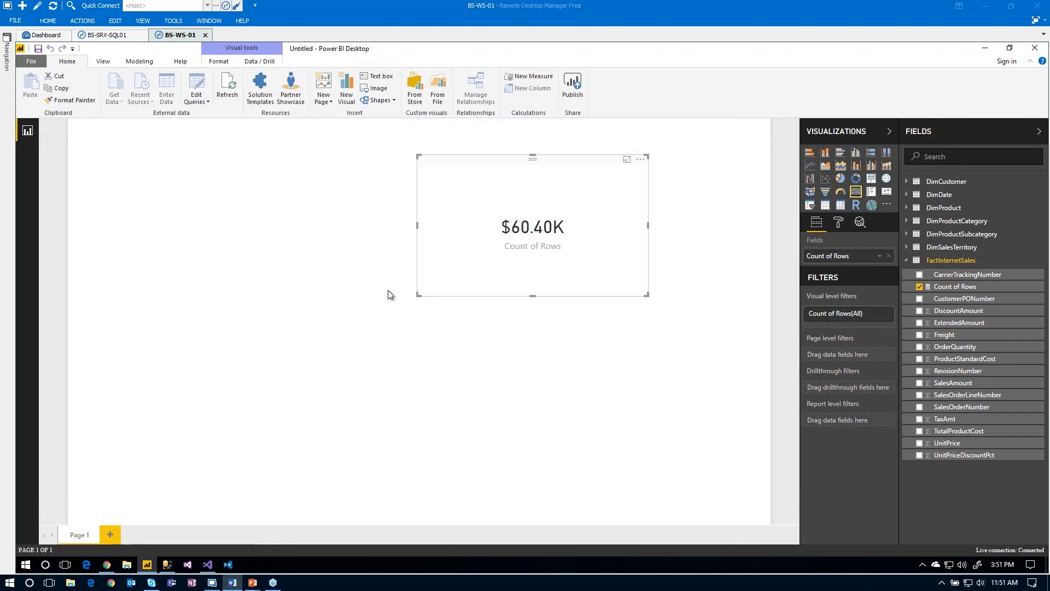
{"action": "left_click", "coordinate": [105, 566]}
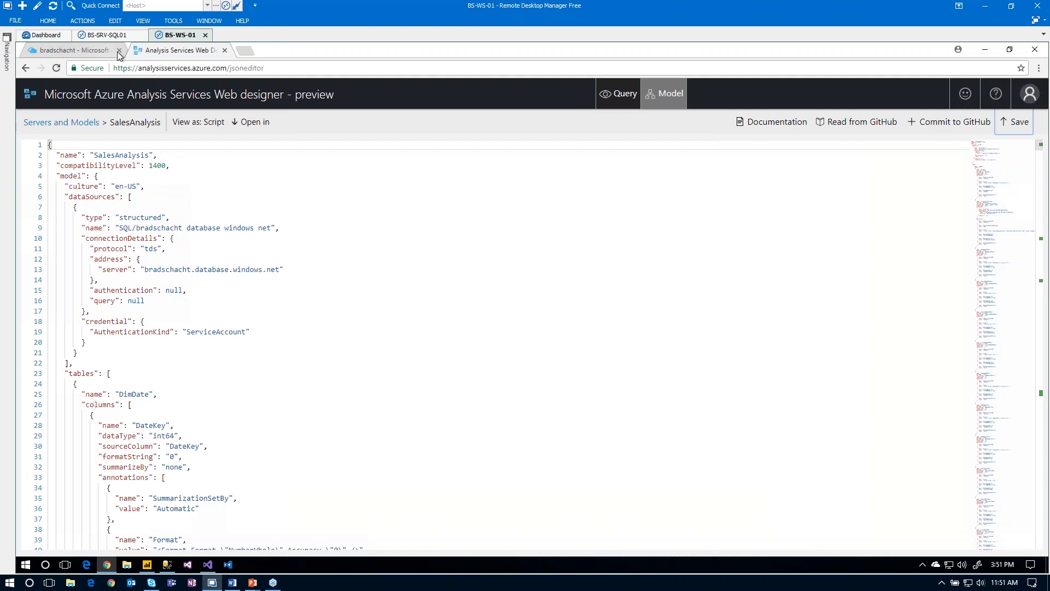
- Close the Web designer tab, view the server's Backups settings, and open the remote Start menu
{"action": "middle_click", "coordinate": [160, 50]}
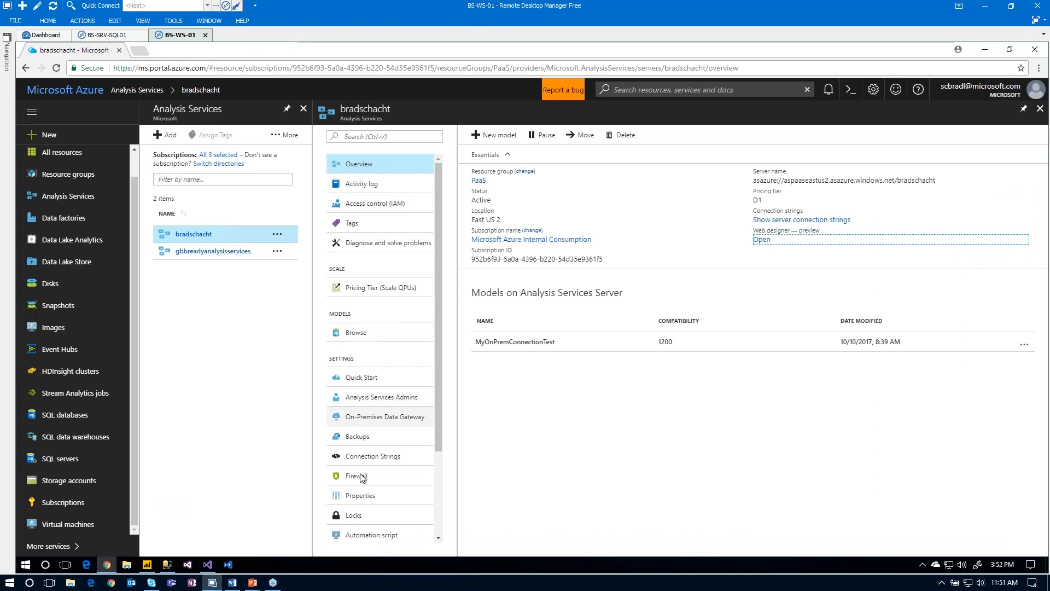
{"action": "left_click", "coordinate": [360, 437]}
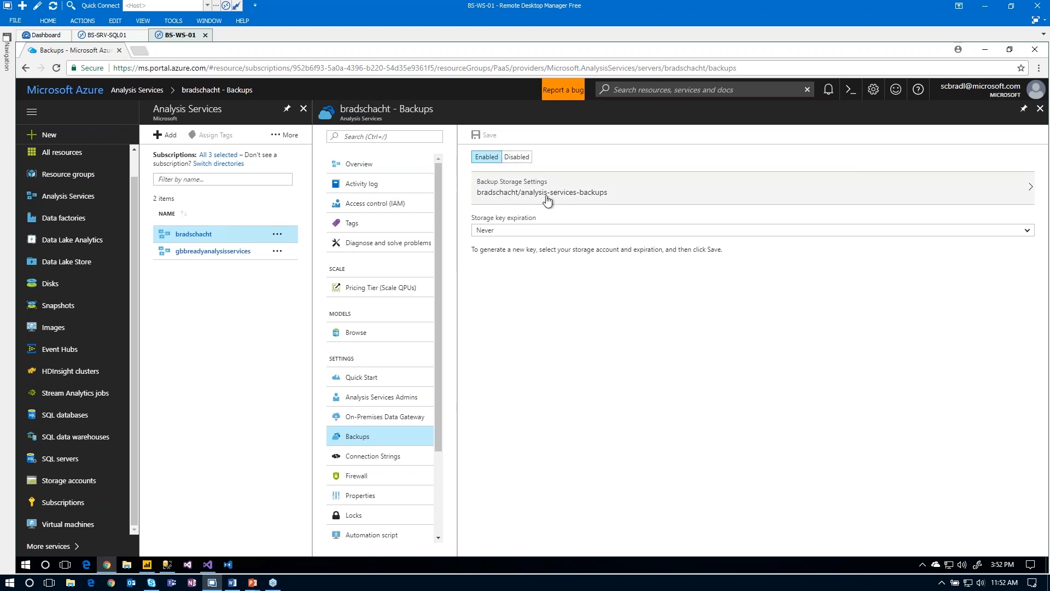
{"action": "left_click", "coordinate": [26, 564]}
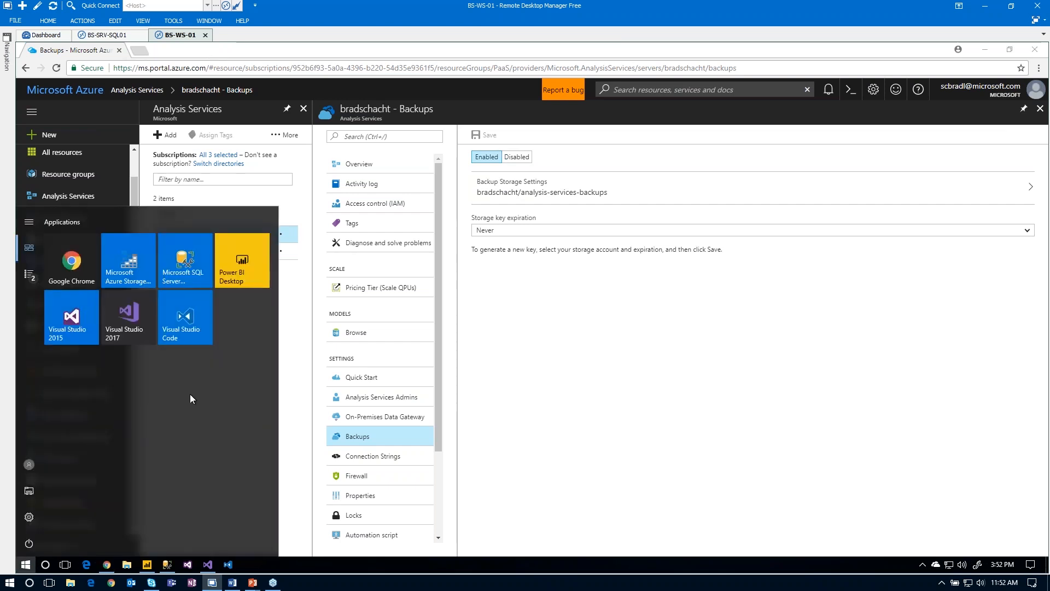
- In Storage Explorer, browse bradschacht > Blob Containers > analysis-services-backups to see MyOnPremConnectionTest.abf
{"action": "left_click", "coordinate": [129, 277]}
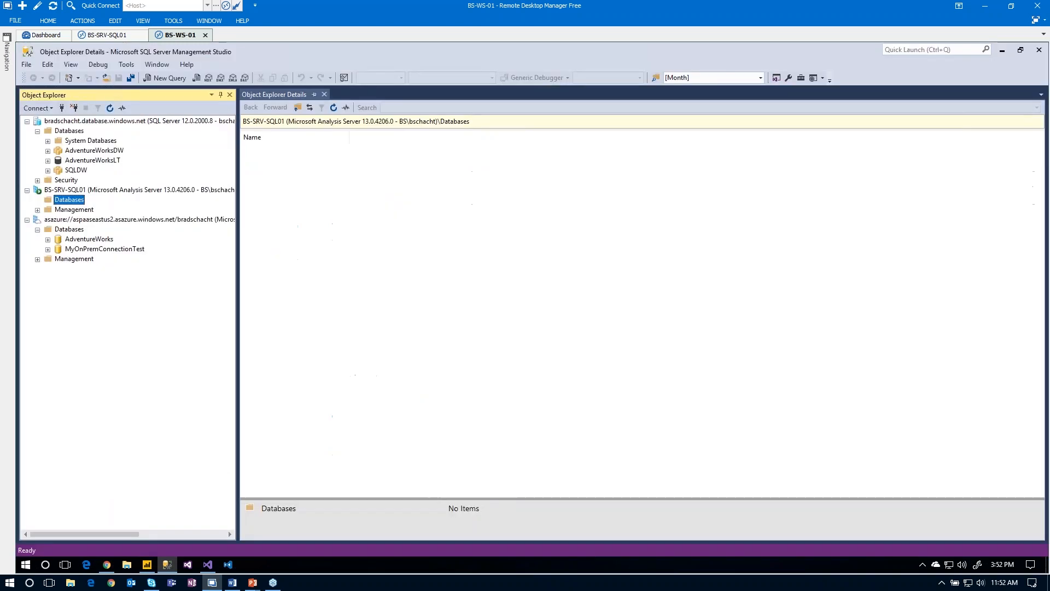
{"action": "right_click", "coordinate": [68, 229]}
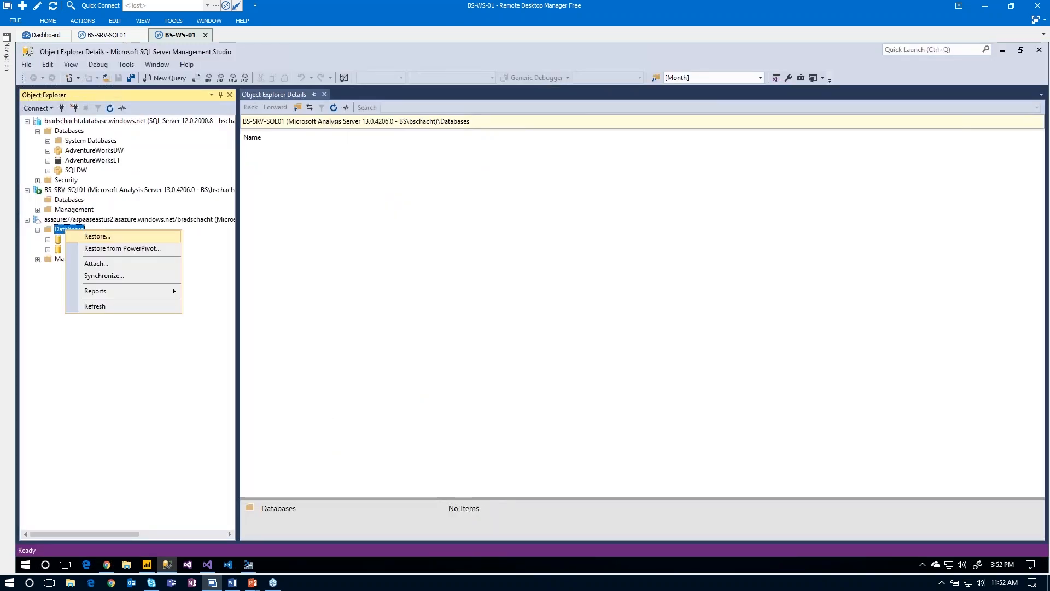
{"action": "key", "text": "Escape"}
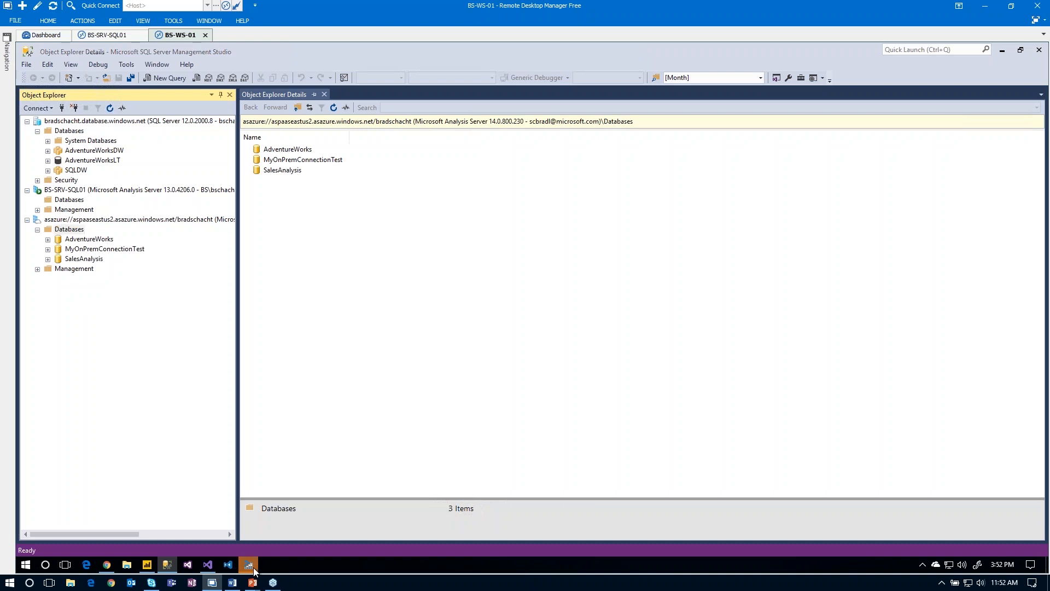
{"action": "left_click", "coordinate": [253, 566]}
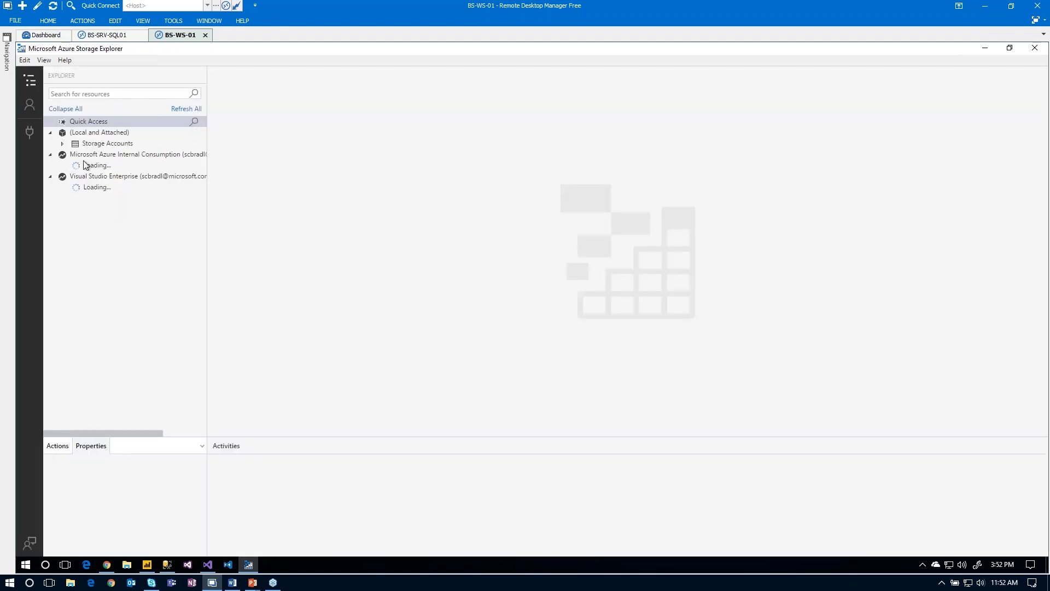
{"action": "left_click", "coordinate": [75, 187]}
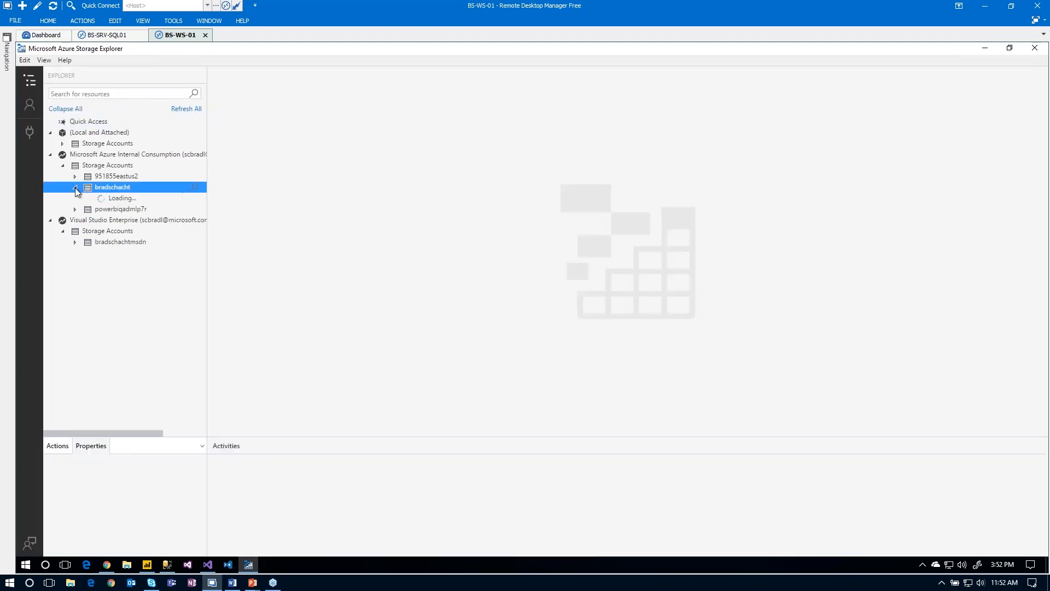
{"action": "left_click", "coordinate": [119, 198]}
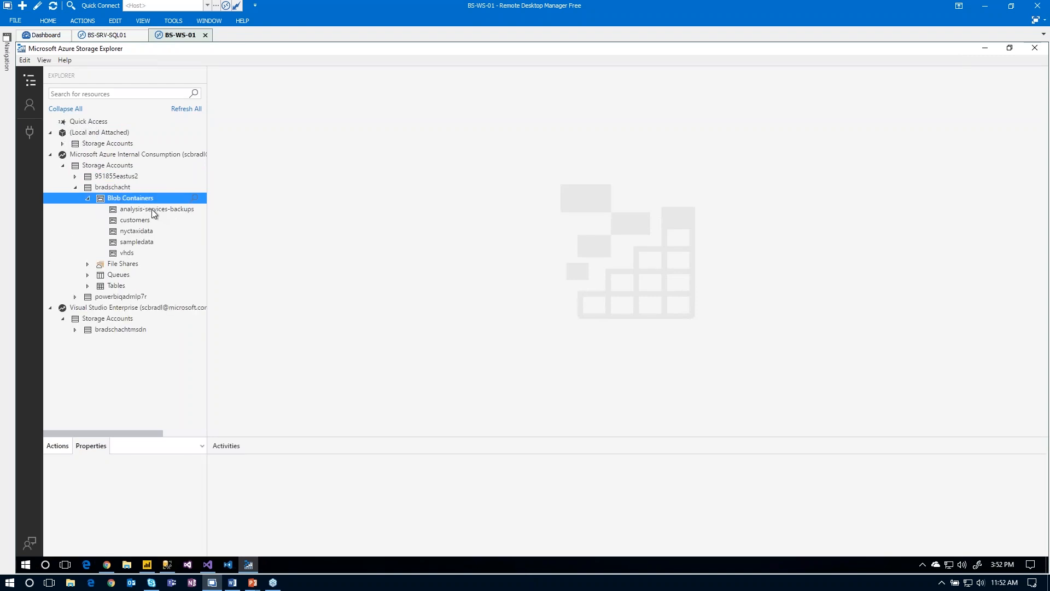
{"action": "double_click", "coordinate": [152, 209]}
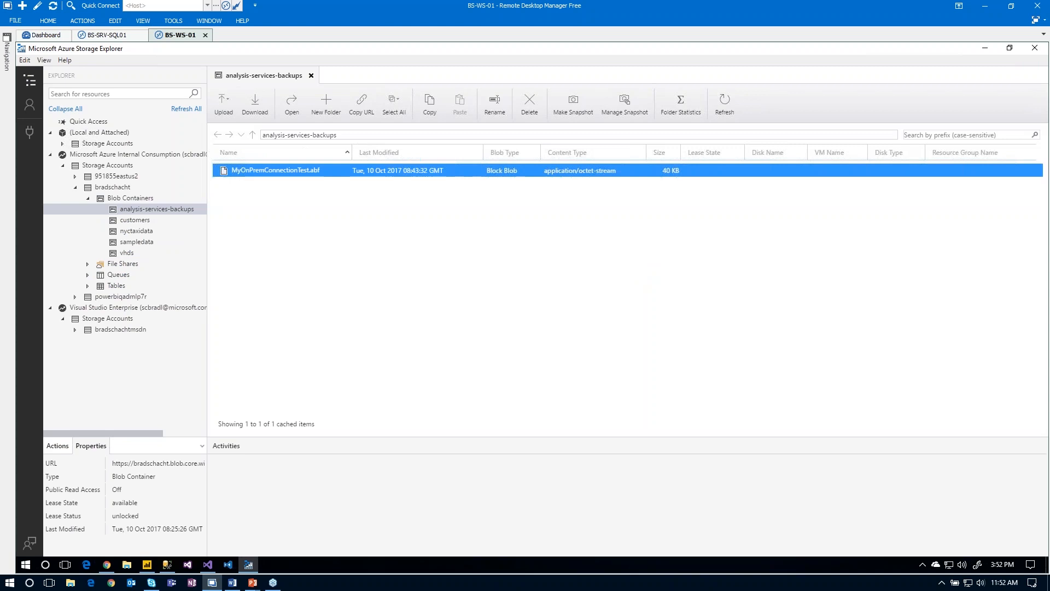
{"action": "key", "text": "alt+Tab"}
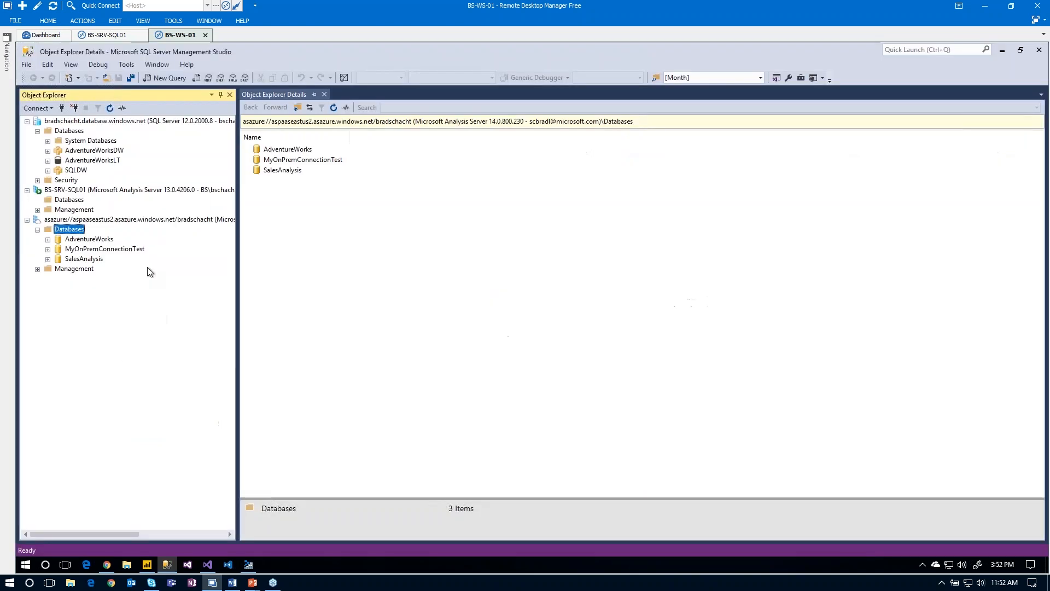
- Open the Back Up Database dialog for the SalesAnalysis database
{"action": "left_click", "coordinate": [73, 260]}
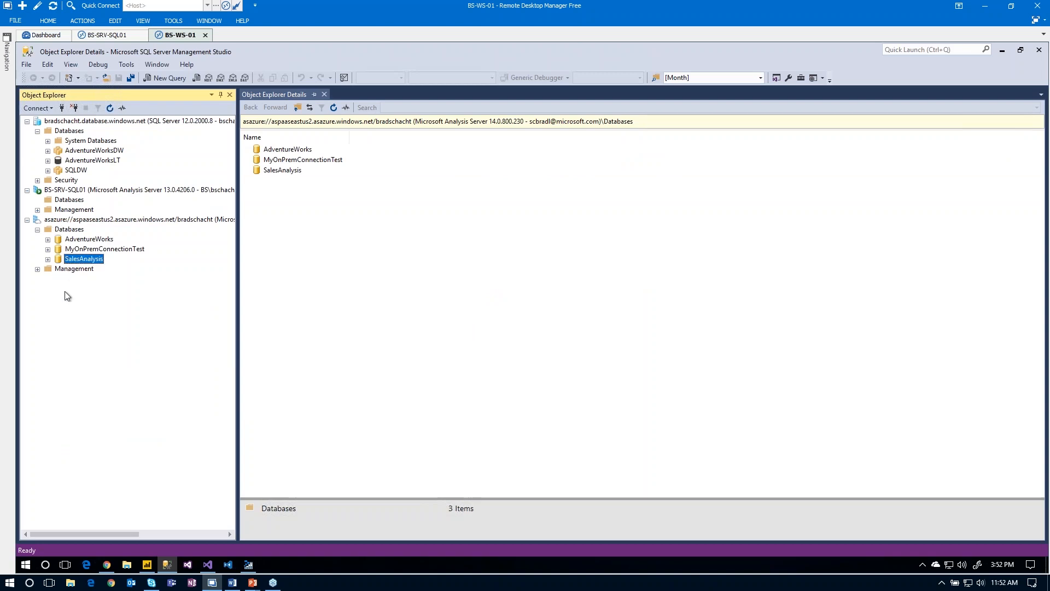
{"action": "right_click", "coordinate": [86, 262]}
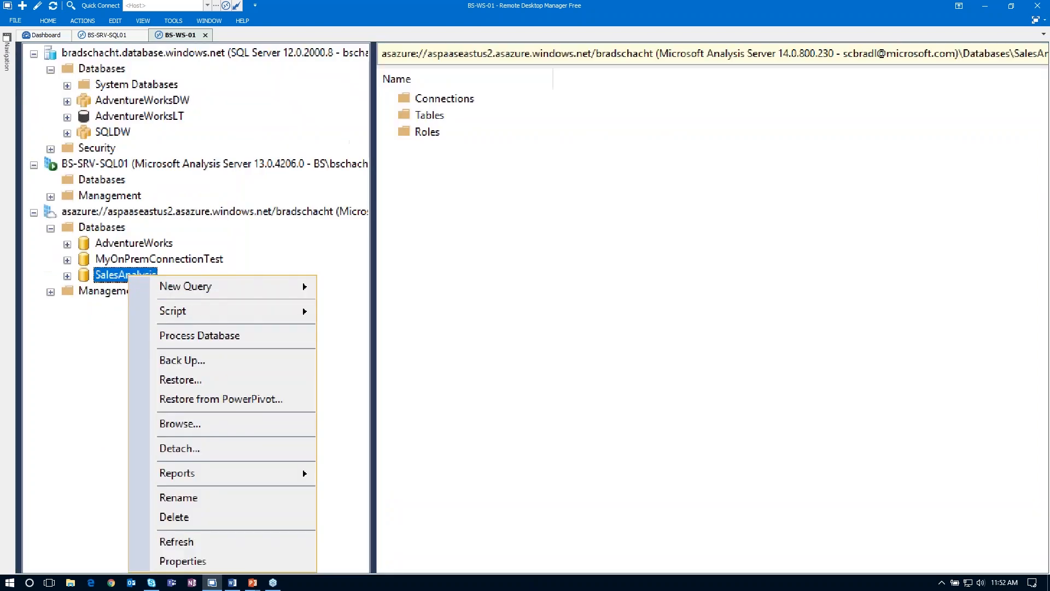
{"action": "left_click_drag", "start_coordinate": [184, 207], "coordinate": [361, 142]}
{"action": "left_click_drag", "start_coordinate": [81, 298], "coordinate": [33, 377]}
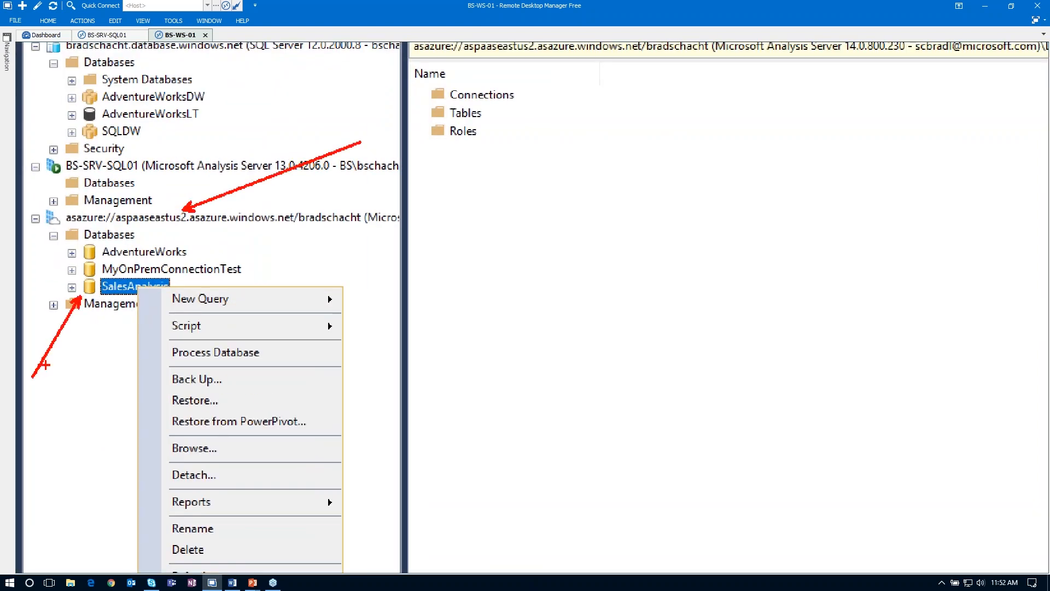
{"action": "left_click_drag", "start_coordinate": [163, 376], "coordinate": [73, 376]}
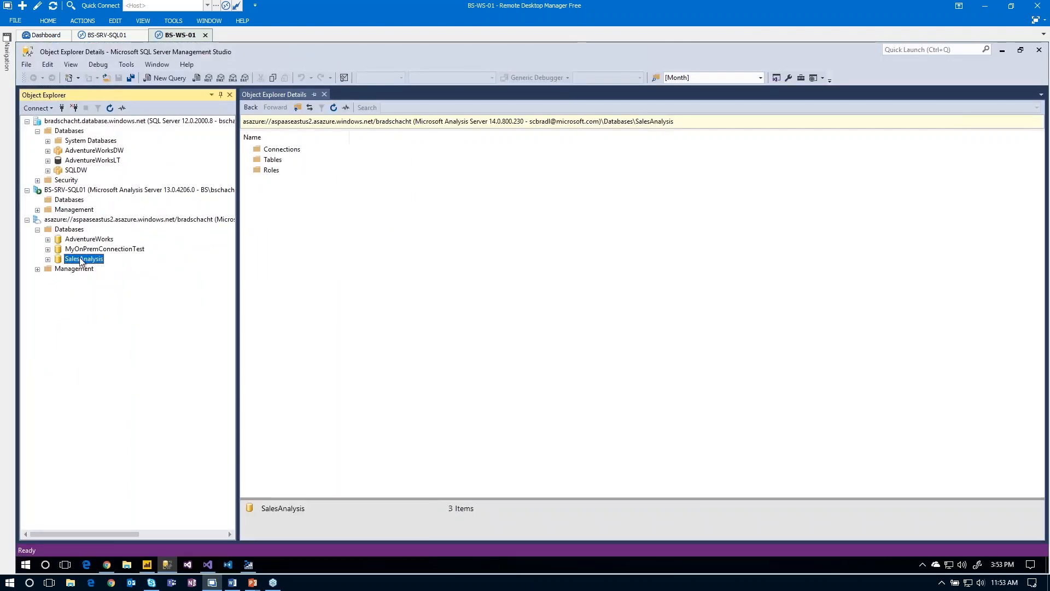
{"action": "right_click", "coordinate": [80, 260]}
{"action": "left_click", "coordinate": [107, 312]}
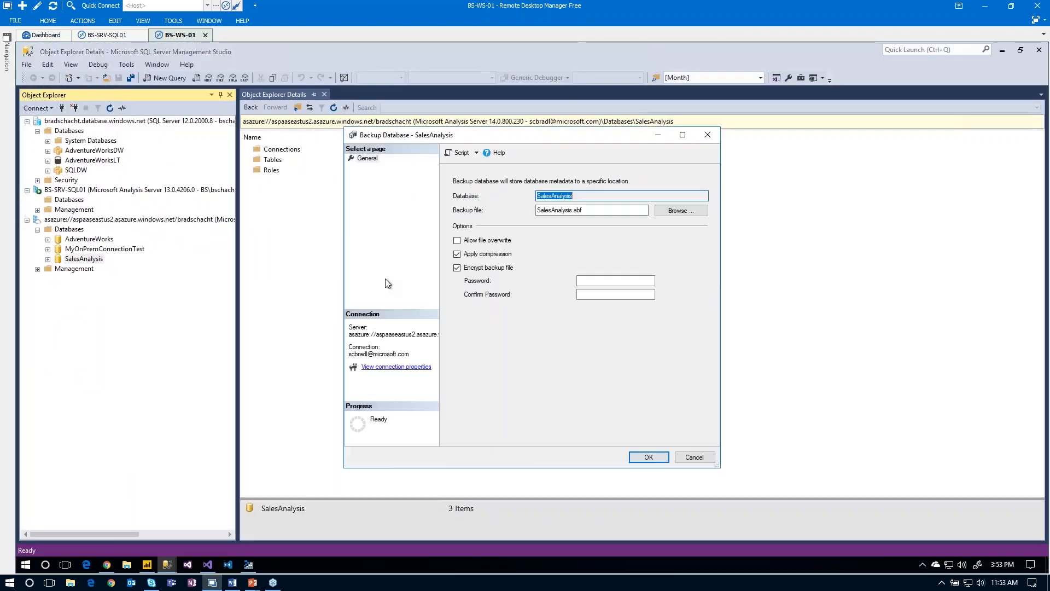
- Back up SalesAnalysis unencrypted to the file SalesAnalysis.abf on the server
{"action": "left_click", "coordinate": [488, 268]}
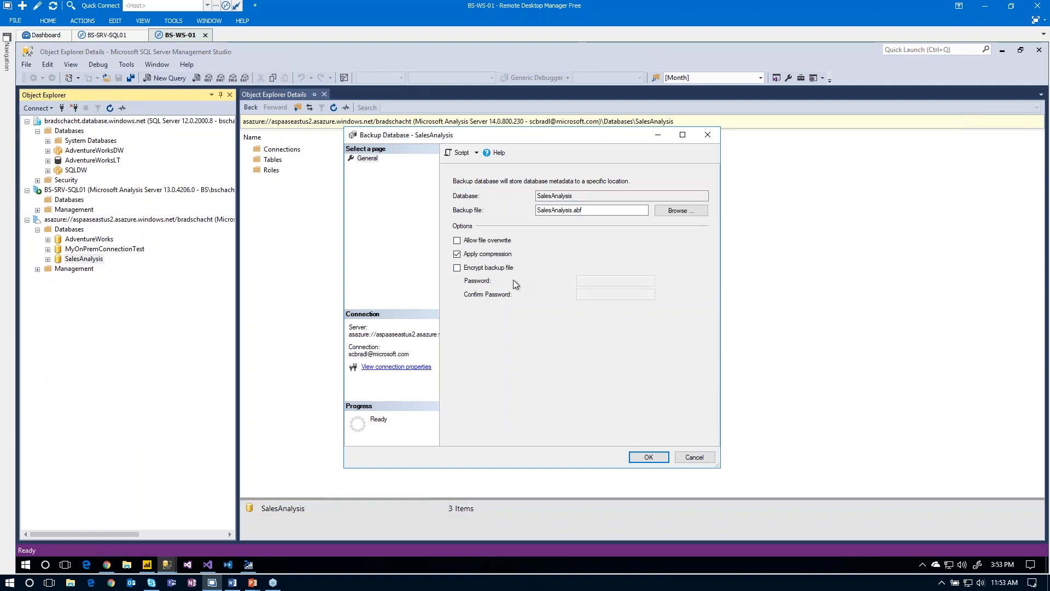
{"action": "left_click", "coordinate": [671, 212]}
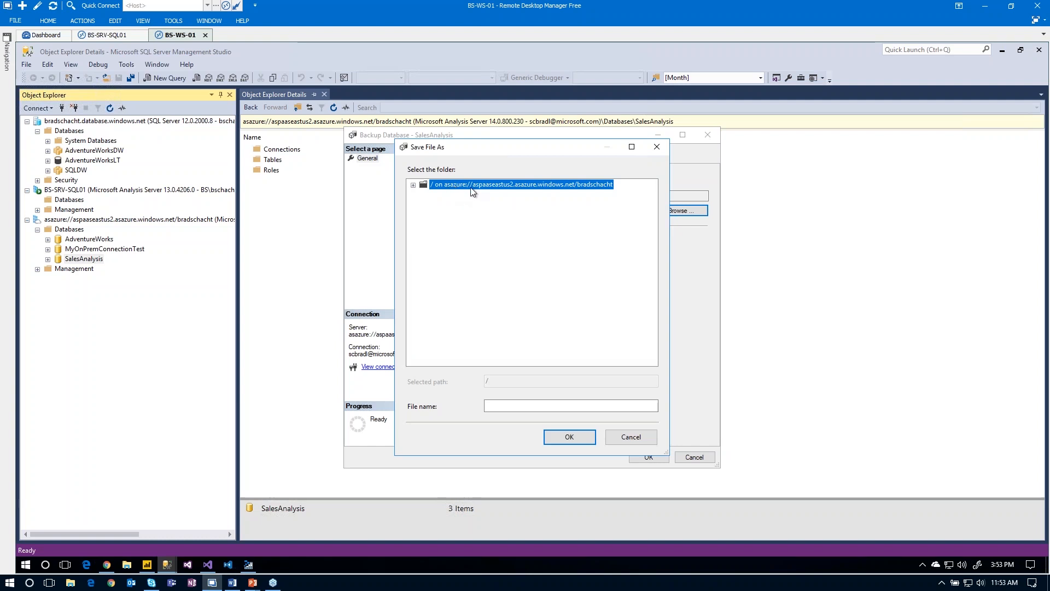
{"action": "key", "text": "ctrl+1"}
{"action": "left_click_drag", "start_coordinate": [674, 197], "coordinate": [689, 246]}
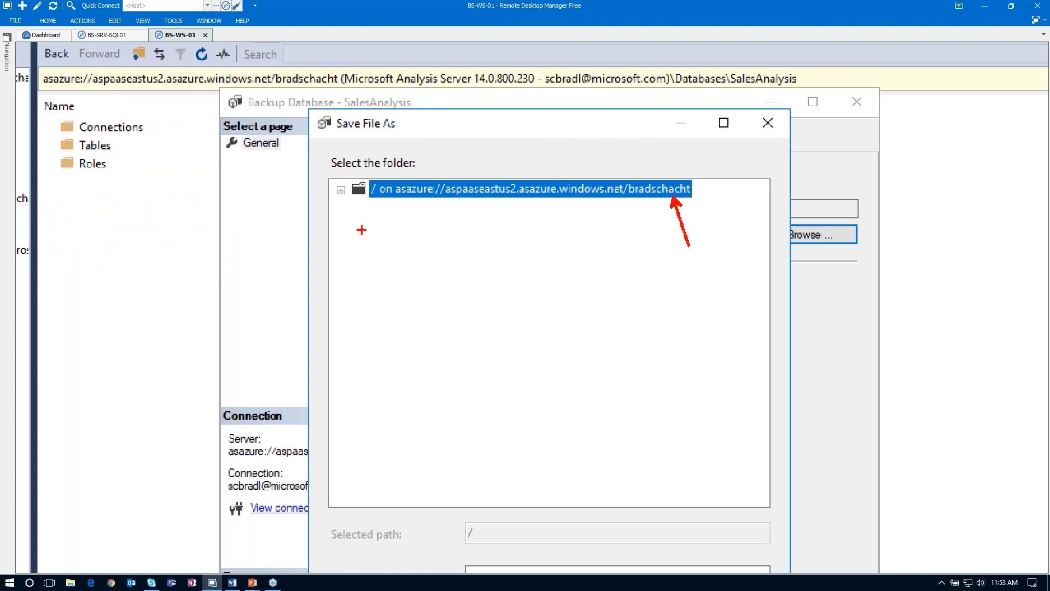
{"action": "key", "text": "Escape"}
{"action": "left_click", "coordinate": [414, 185]}
{"action": "left_click", "coordinate": [497, 405]}
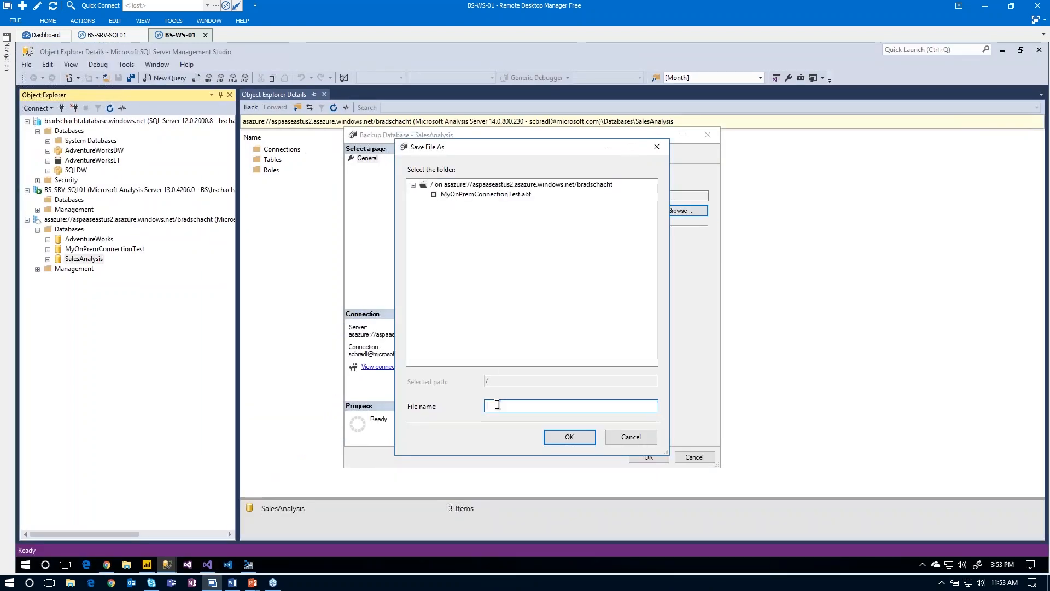
{"action": "type", "text": "SalesAnalysis"}
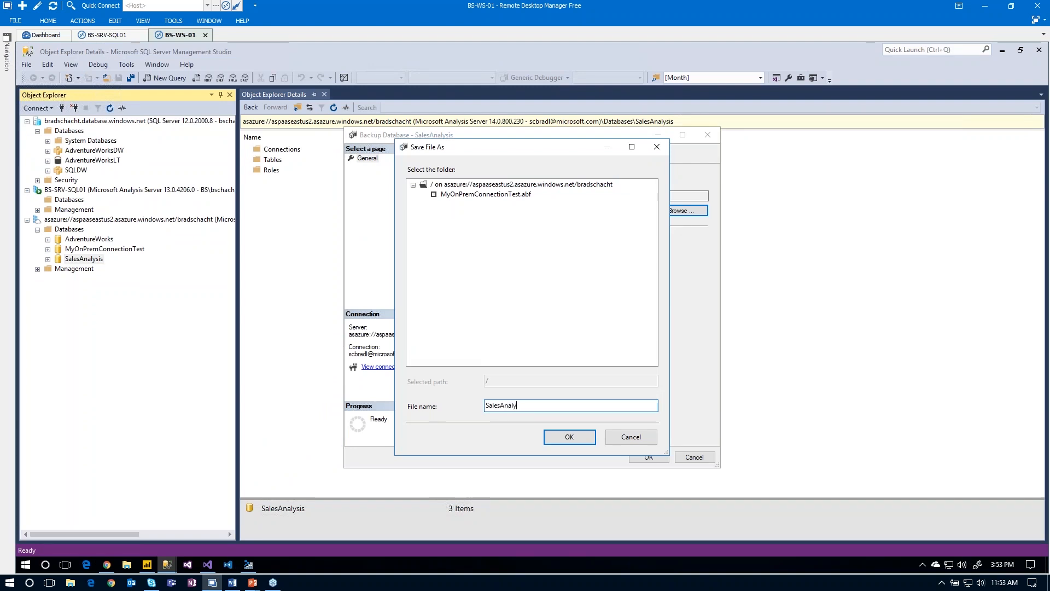
{"action": "left_click", "coordinate": [569, 438]}
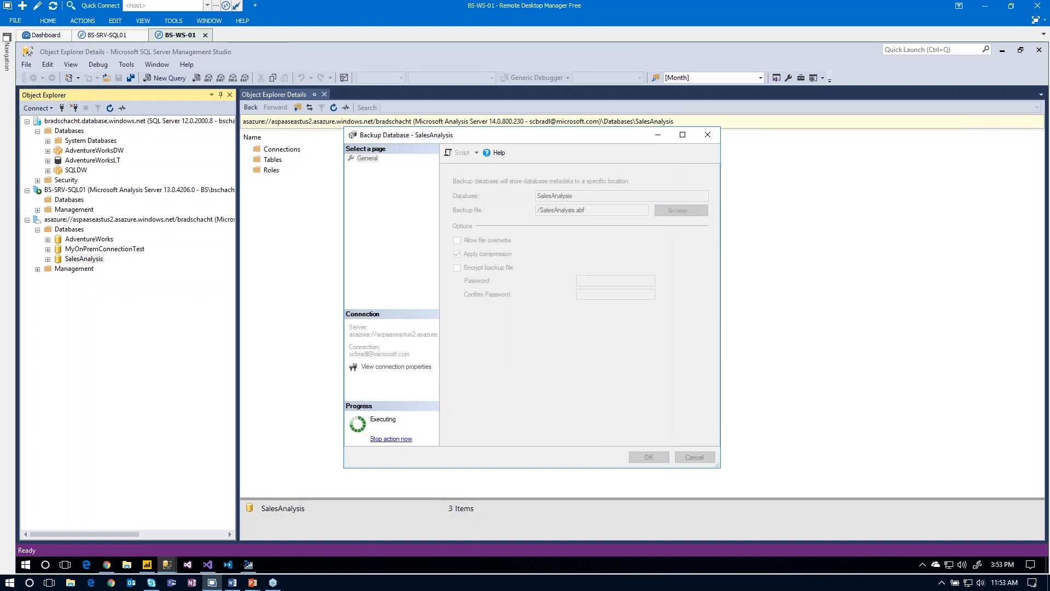
{"action": "left_click", "coordinate": [249, 565]}
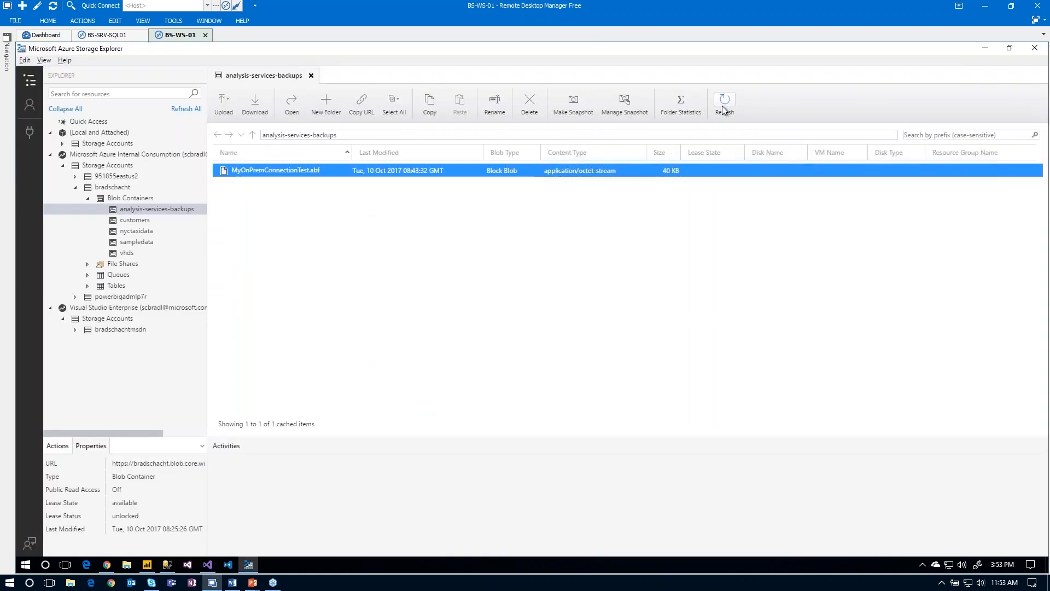
- Refresh the backups container, then check the Restore dialog's backup file list and cancel without restoring
{"action": "left_click", "coordinate": [725, 104]}
{"action": "key", "text": "alt+Tab"}
{"action": "right_click", "coordinate": [83, 234]}
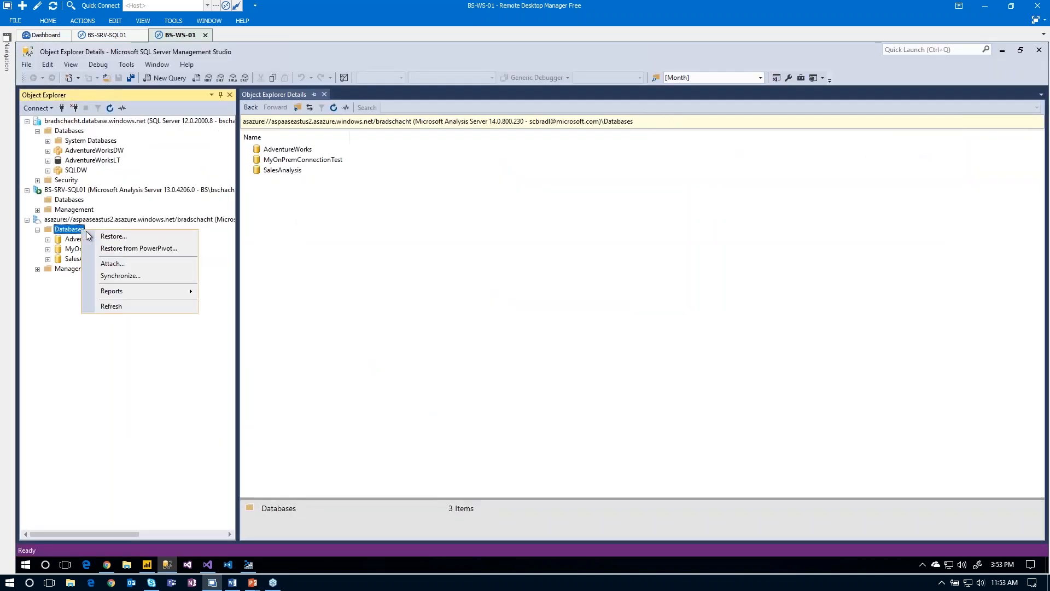
{"action": "left_click", "coordinate": [113, 236]}
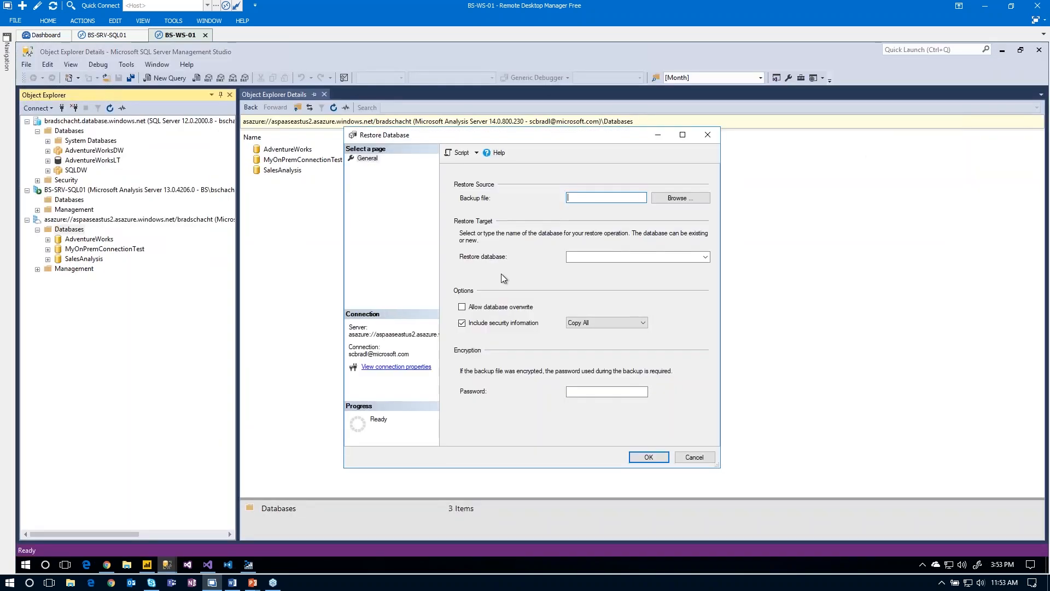
{"action": "left_click", "coordinate": [668, 199]}
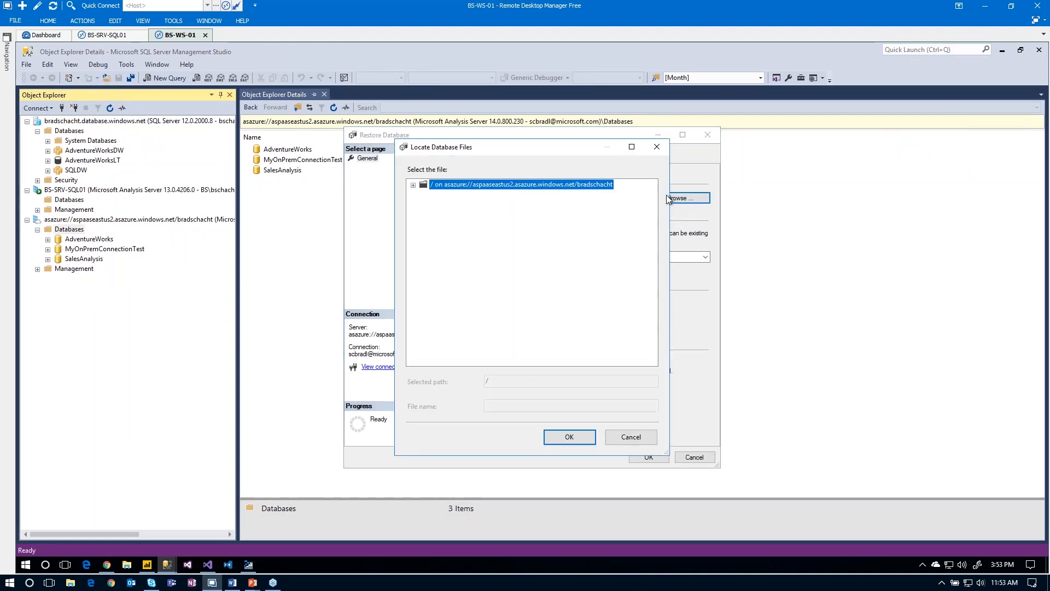
{"action": "left_click", "coordinate": [413, 185]}
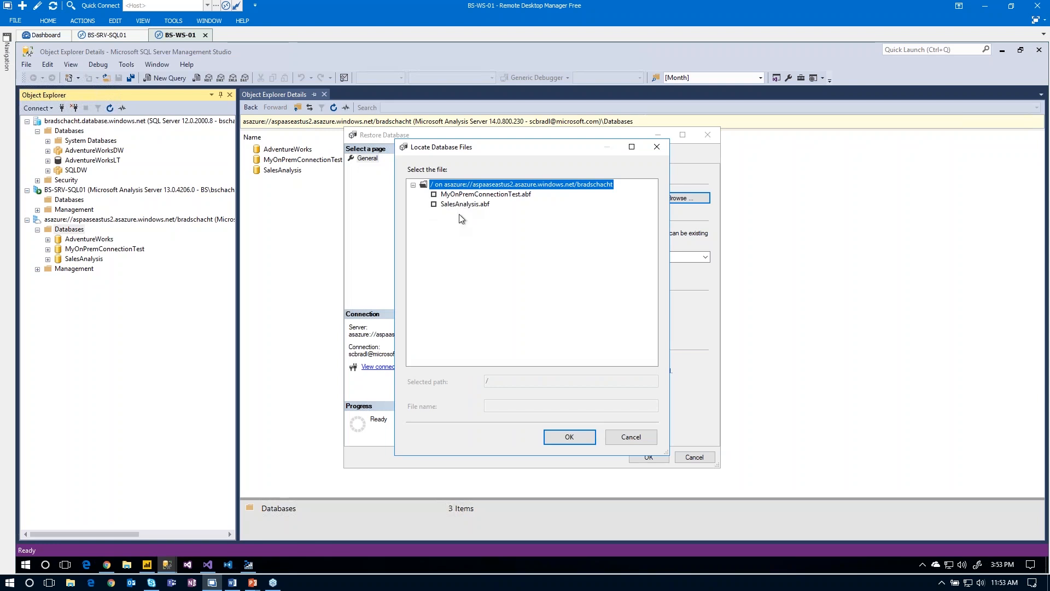
{"action": "left_click", "coordinate": [633, 435]}
{"action": "left_click", "coordinate": [693, 458]}
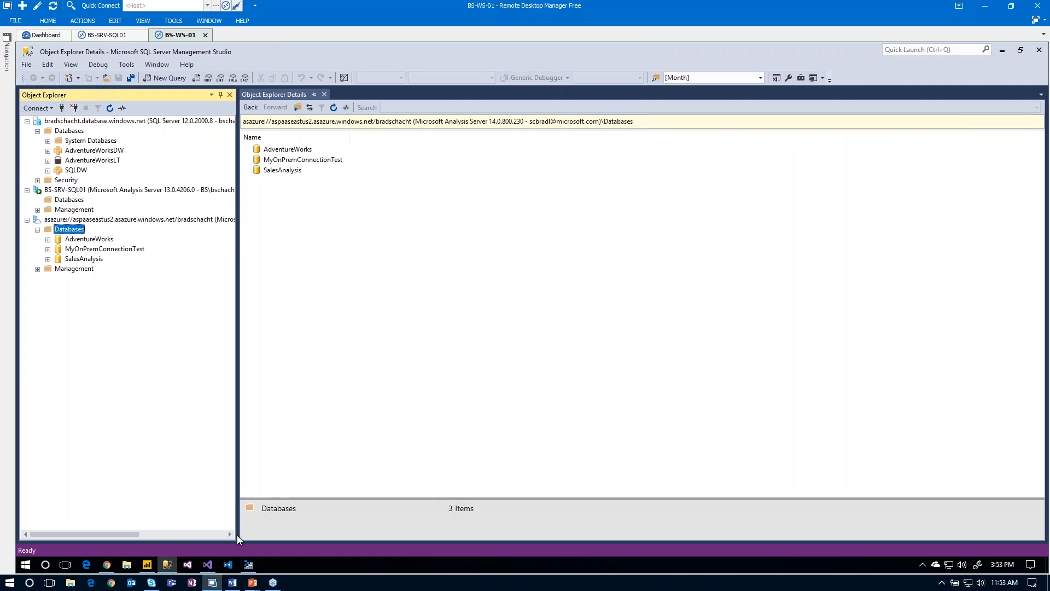
{"action": "left_click", "coordinate": [248, 565]}
{"action": "key", "text": "alt+Tab"}
- Open the bradschacht Firewall settings and add a Freight column chart to the Power BI report
{"action": "left_click", "coordinate": [110, 569]}
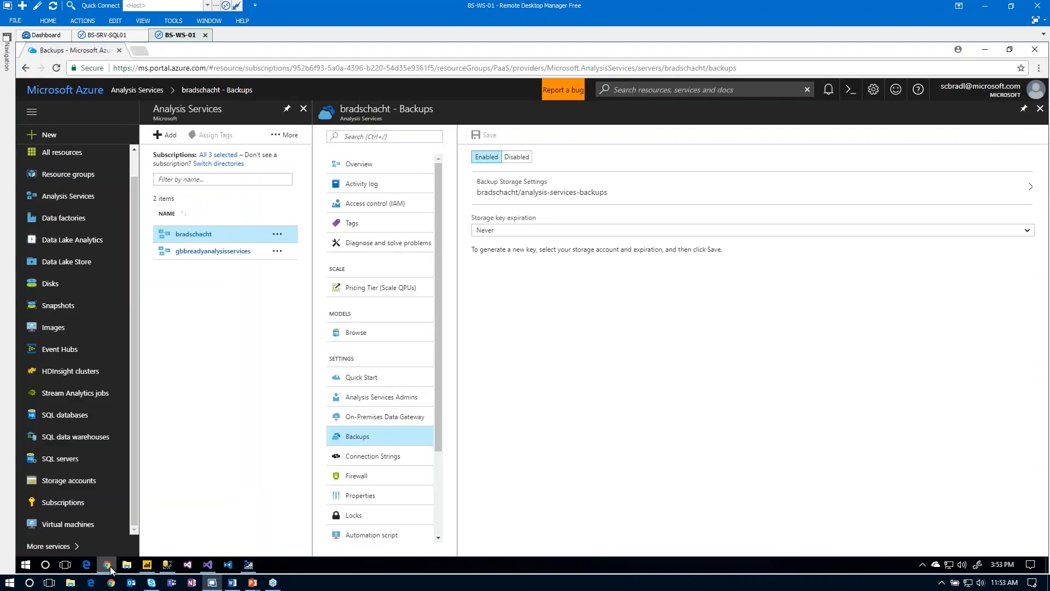
{"action": "left_click", "coordinate": [398, 441]}
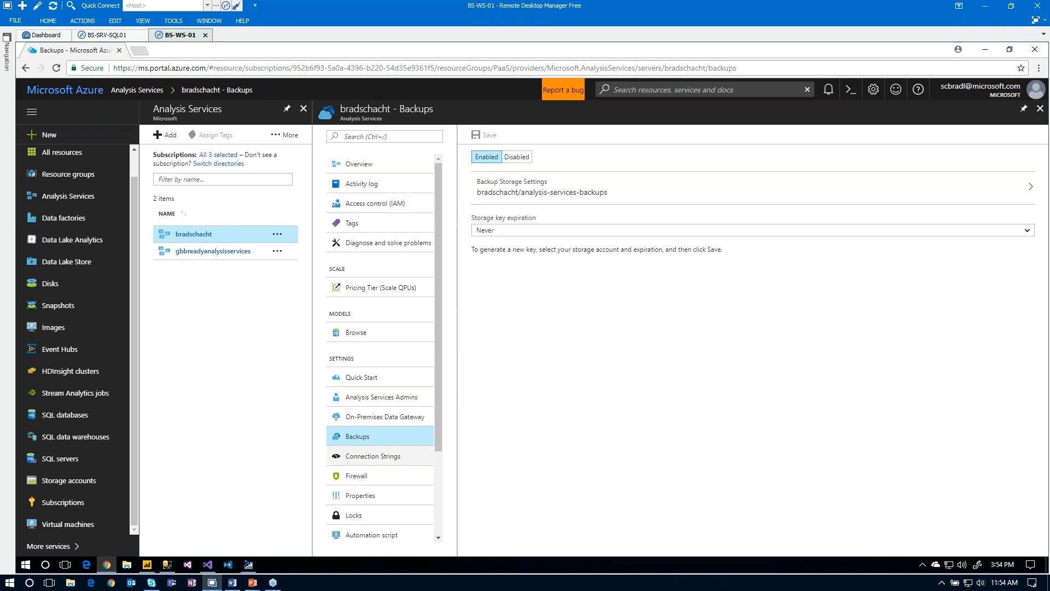
{"action": "left_click", "coordinate": [364, 481]}
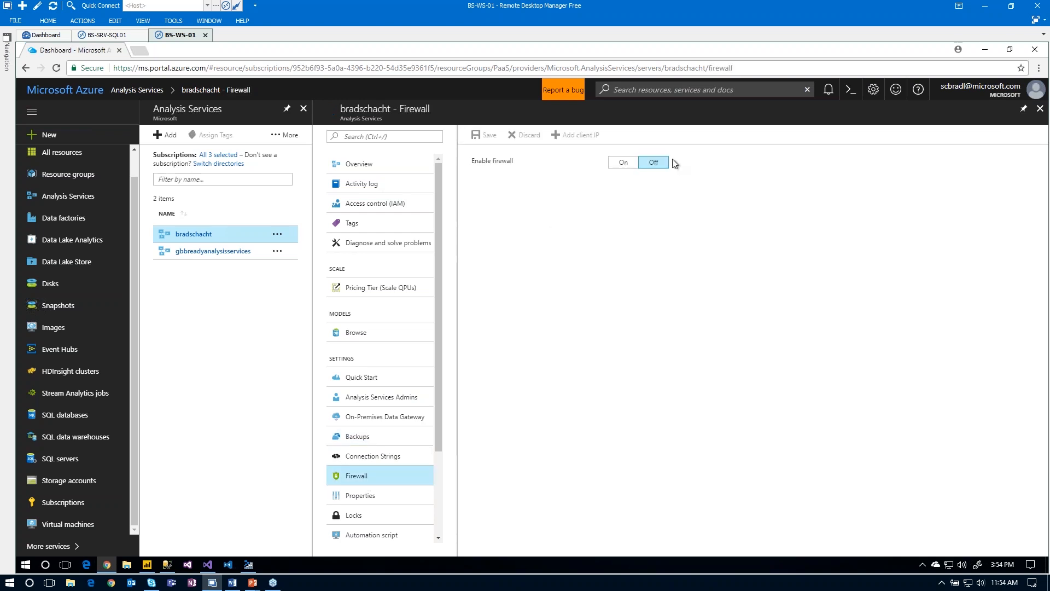
{"action": "left_click", "coordinate": [152, 565]}
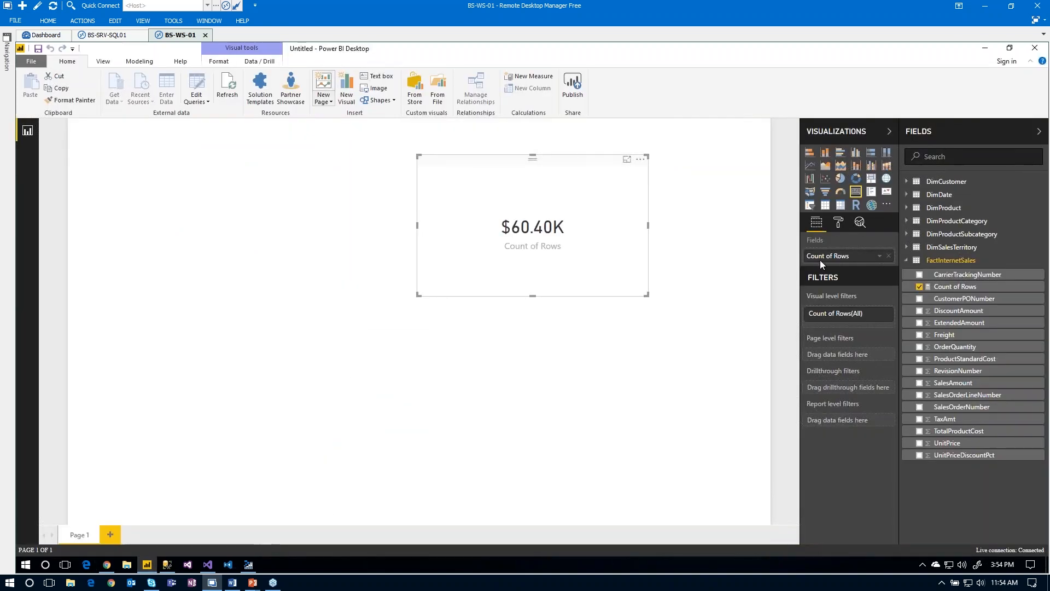
{"action": "left_click", "coordinate": [919, 335]}
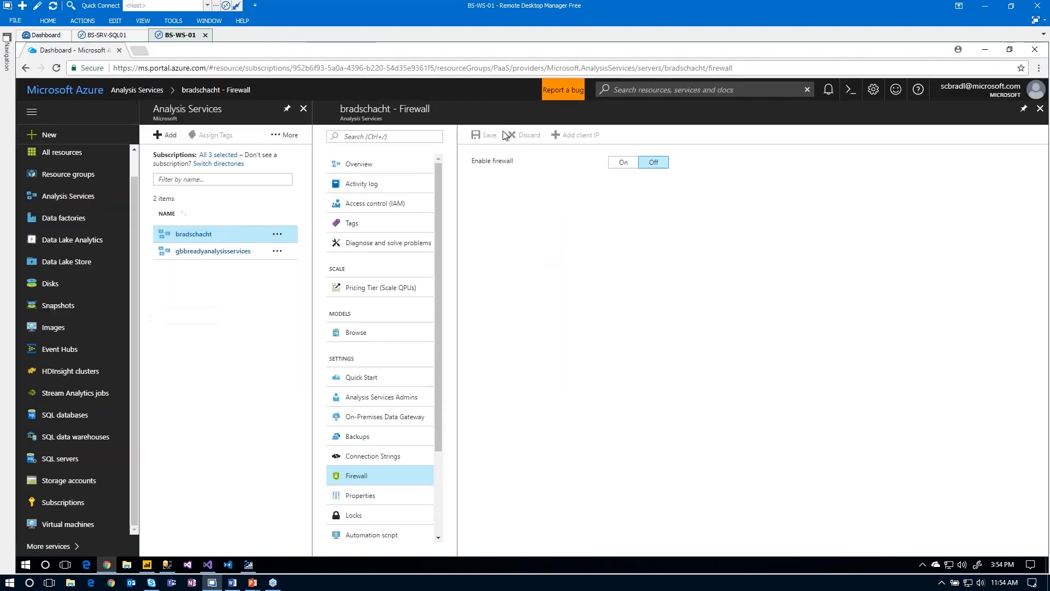
- Turn Enable firewall On, keeping Power BI access allowed, and save
{"action": "left_click", "coordinate": [630, 163]}
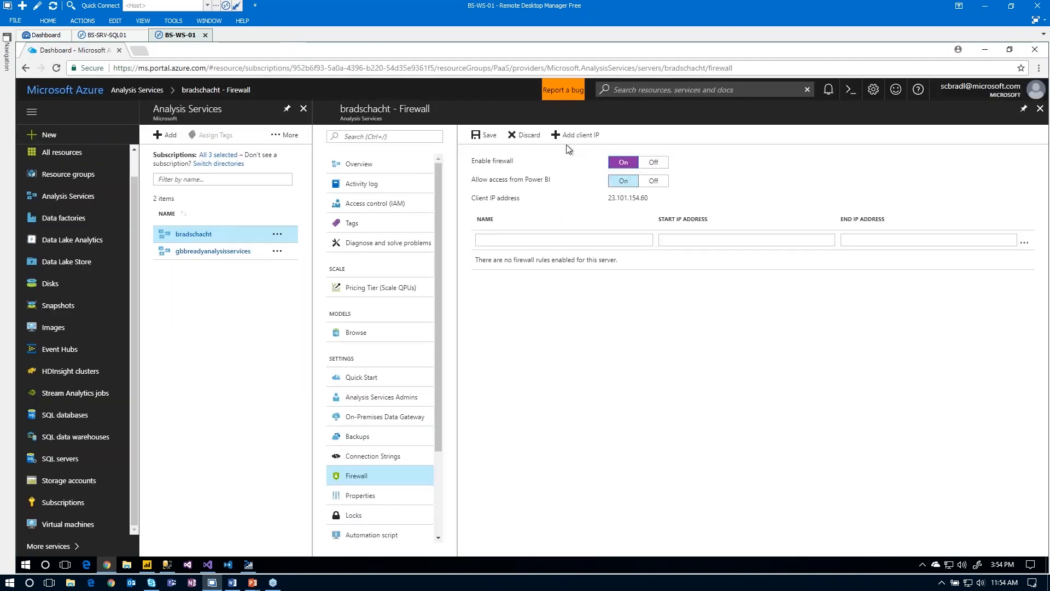
{"action": "left_click", "coordinate": [492, 146]}
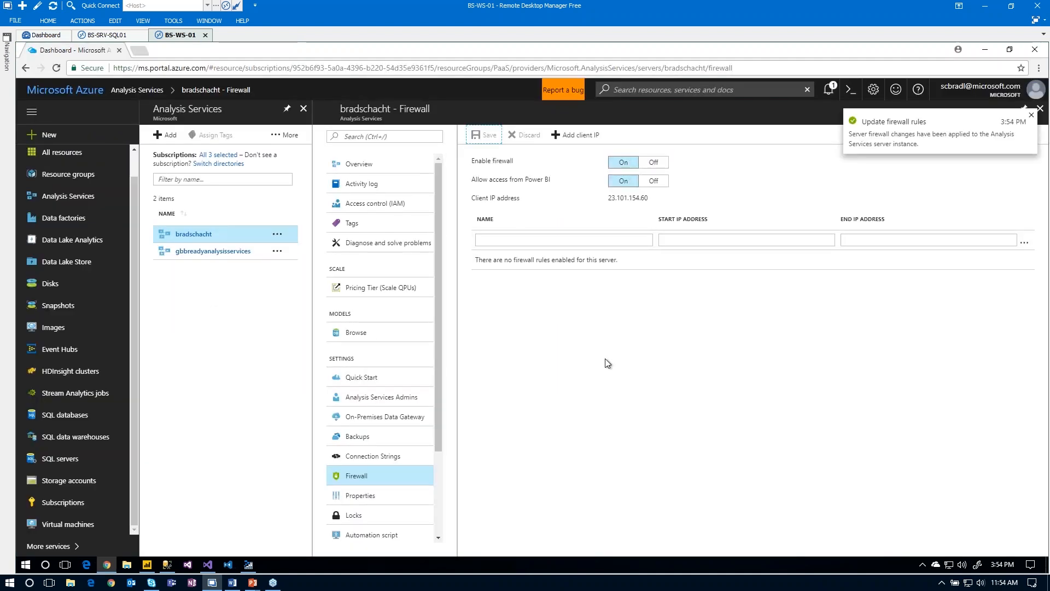
{"action": "key", "text": "alt+Tab"}
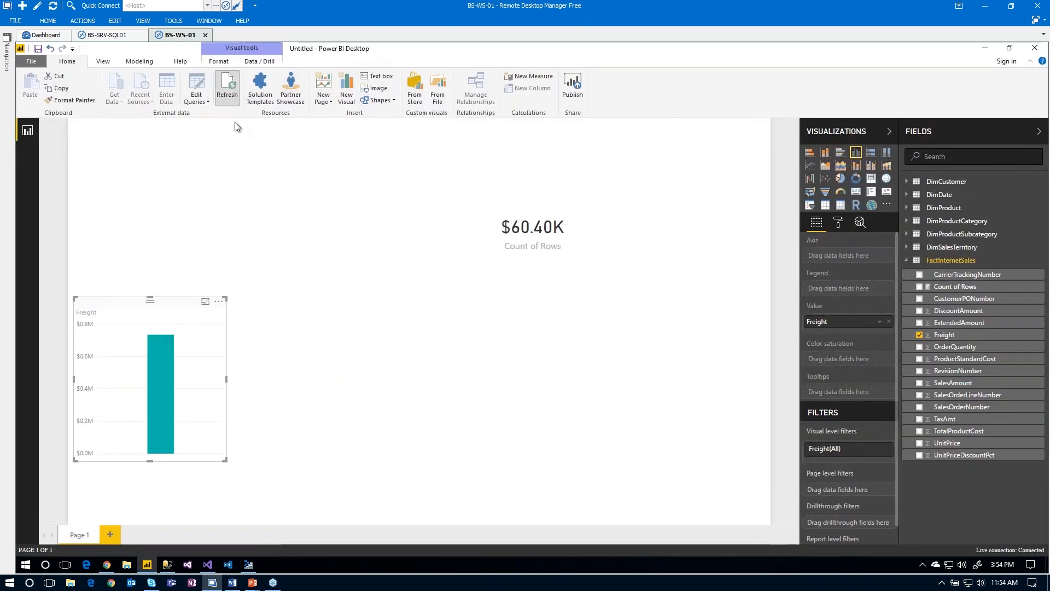
- Add RevisionNumber and SalesAmount charts to the report and check the portal notifications
{"action": "left_click", "coordinate": [769, 373]}
{"action": "left_click", "coordinate": [919, 371]}
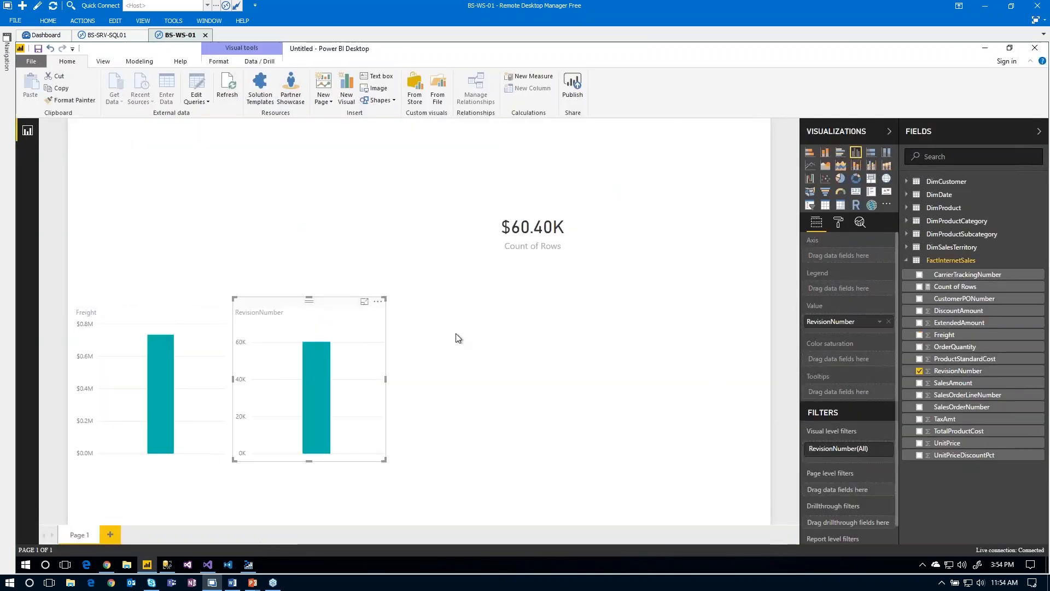
{"action": "key", "text": "alt+Tab"}
{"action": "left_click", "coordinate": [829, 89]}
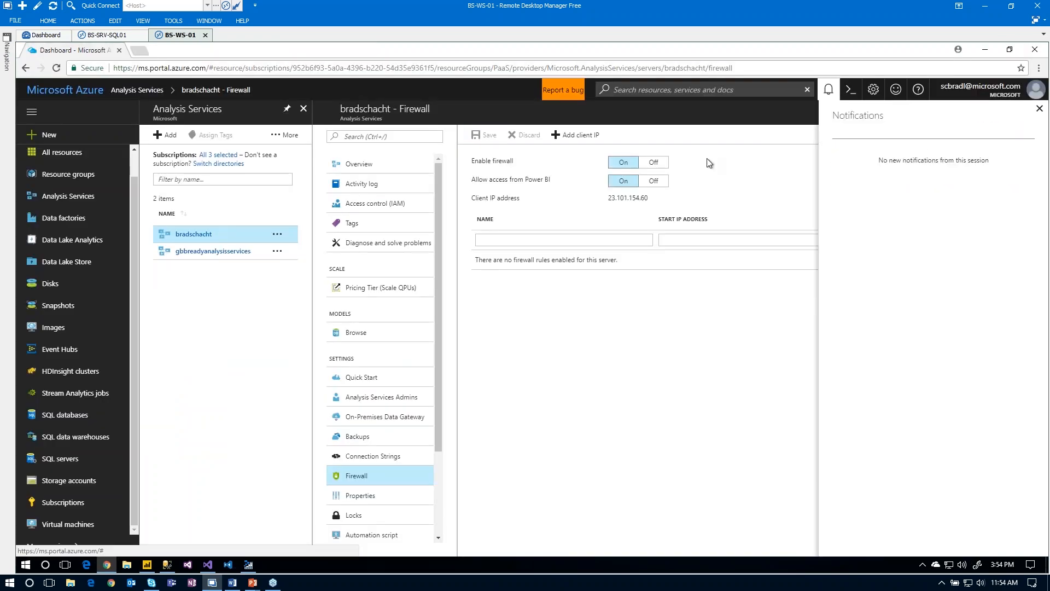
{"action": "key", "text": "alt+Tab"}
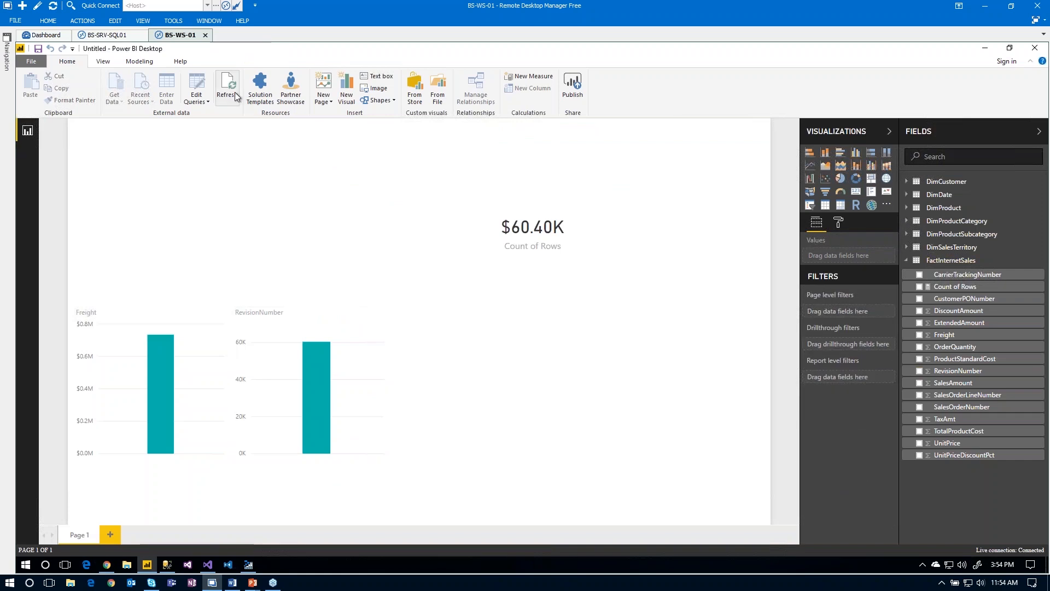
{"action": "left_click", "coordinate": [919, 383]}
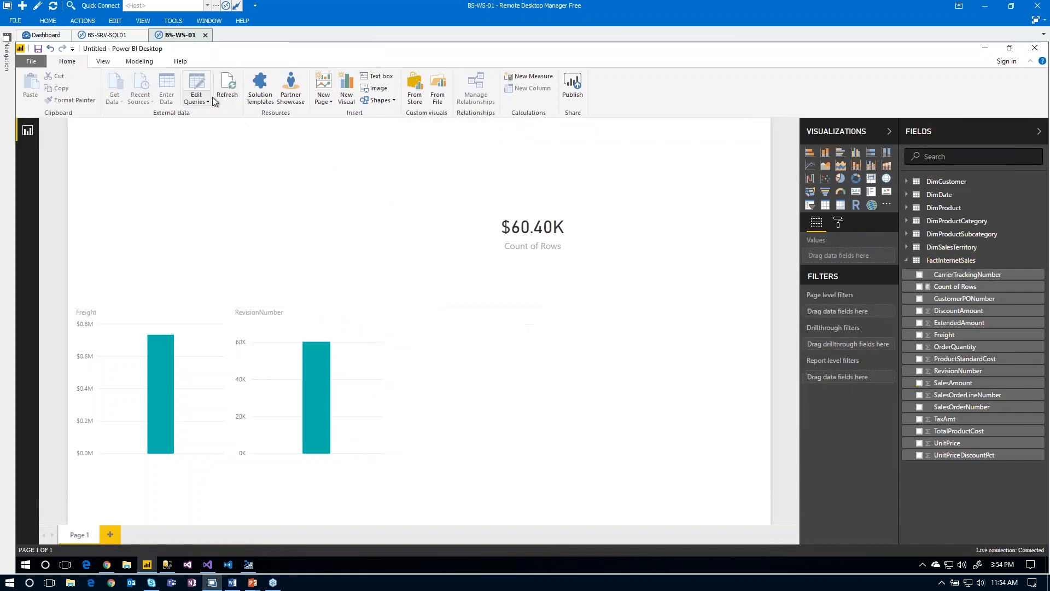
- Cancel out of Data source settings unchanged and delete the RevisionNumber chart
{"action": "left_click", "coordinate": [208, 102]}
{"action": "left_click", "coordinate": [165, 125]}
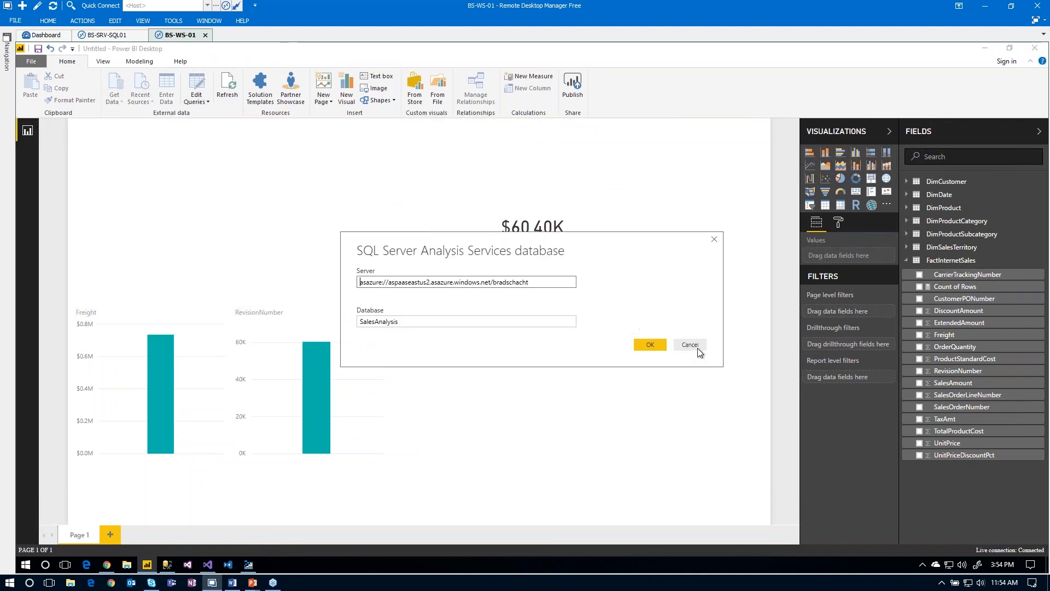
{"action": "left_click", "coordinate": [698, 348]}
{"action": "left_click", "coordinate": [343, 333]}
{"action": "key", "text": "Delete"}
- Close the portal notifications, then exit Power BI Desktop choosing Don't save
{"action": "key", "text": "alt+Tab"}
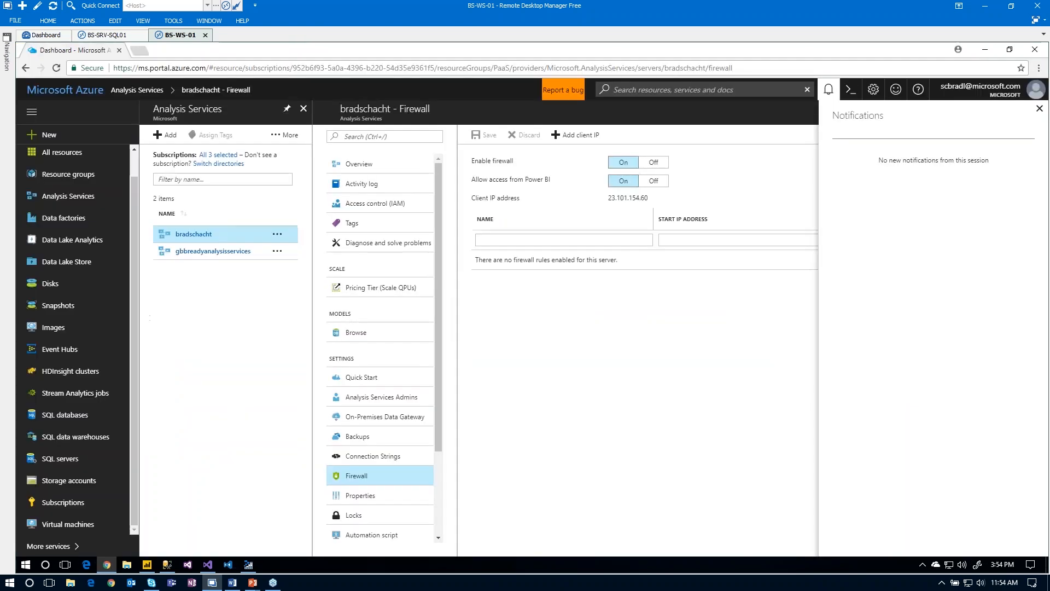
{"action": "left_click", "coordinate": [1039, 111]}
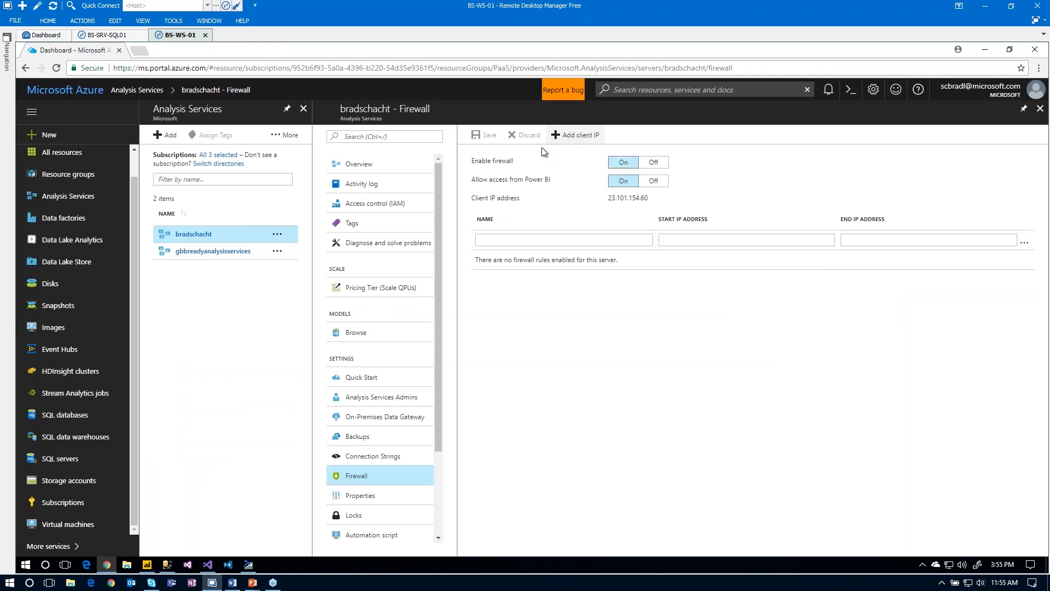
{"action": "key", "text": "alt+Tab"}
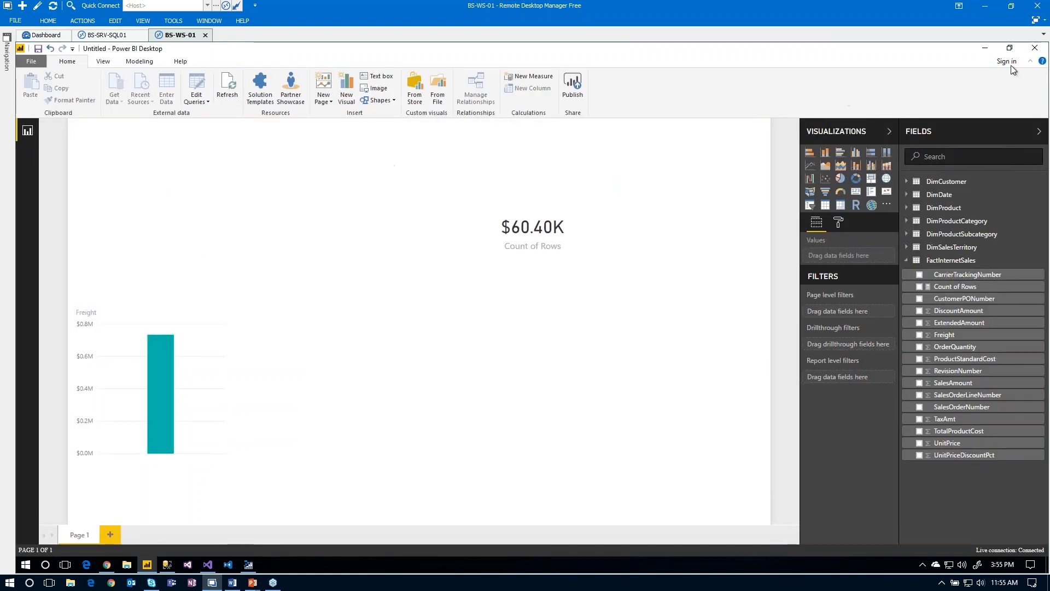
{"action": "left_click", "coordinate": [1034, 47]}
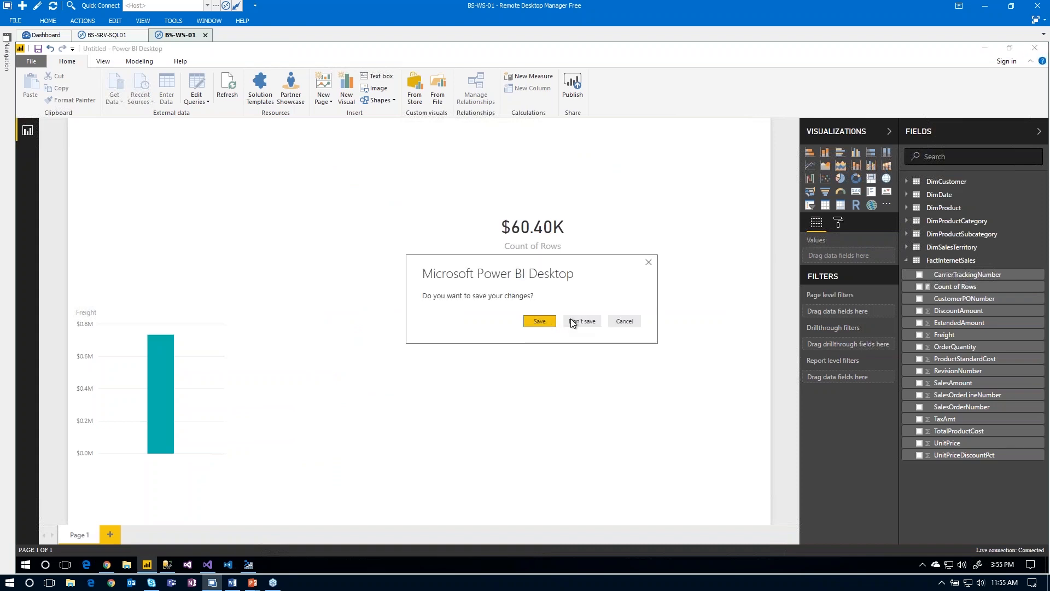
{"action": "left_click", "coordinate": [572, 323]}
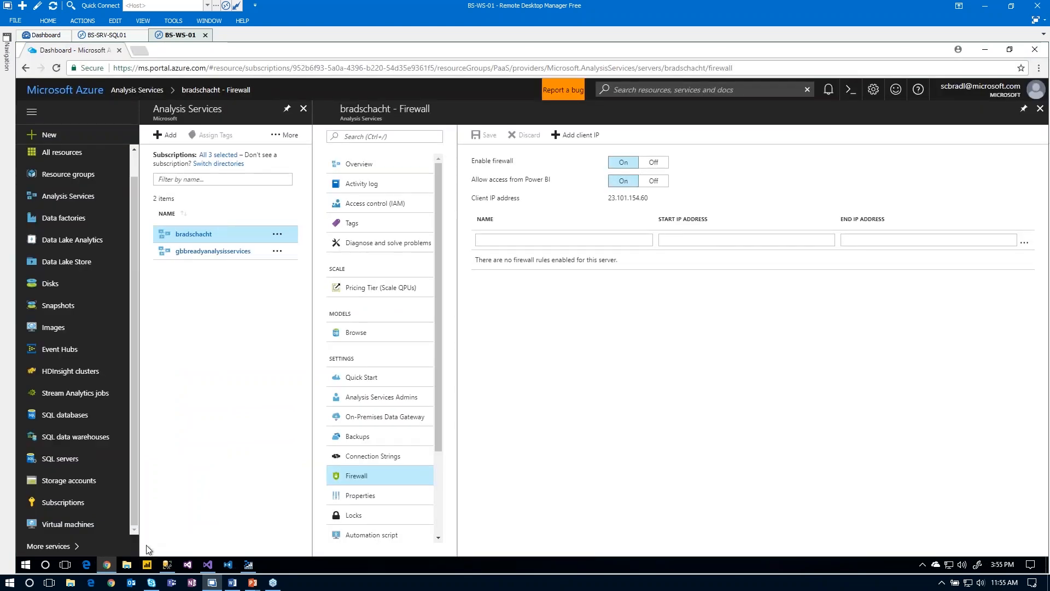
- Copy the bradschacht Server name from its Overview and switch to the new blank Power BI report
{"action": "left_click", "coordinate": [147, 563]}
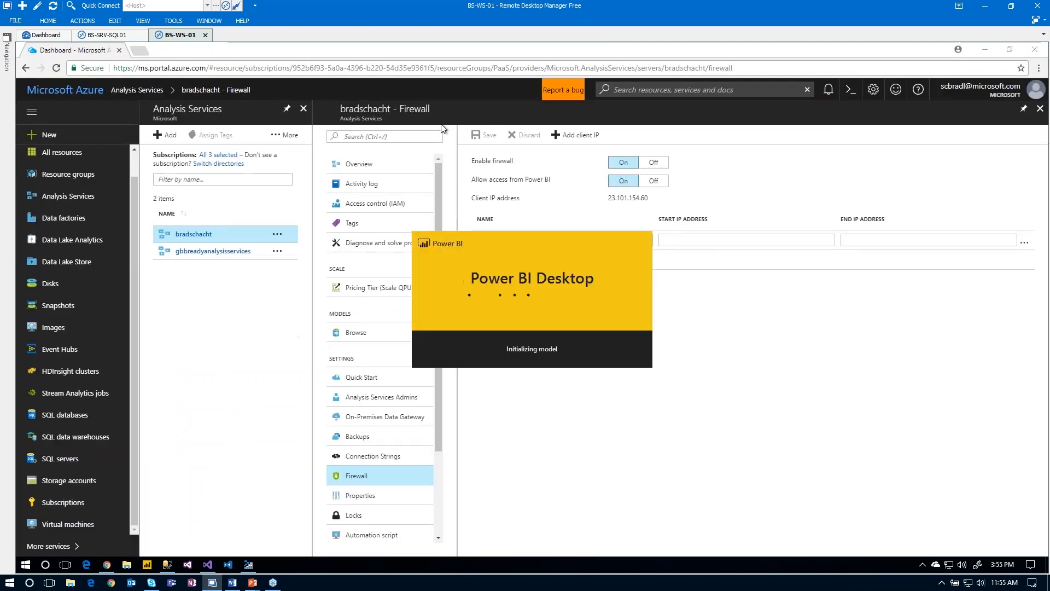
{"action": "left_click", "coordinate": [356, 181]}
{"action": "left_click", "coordinate": [356, 167]}
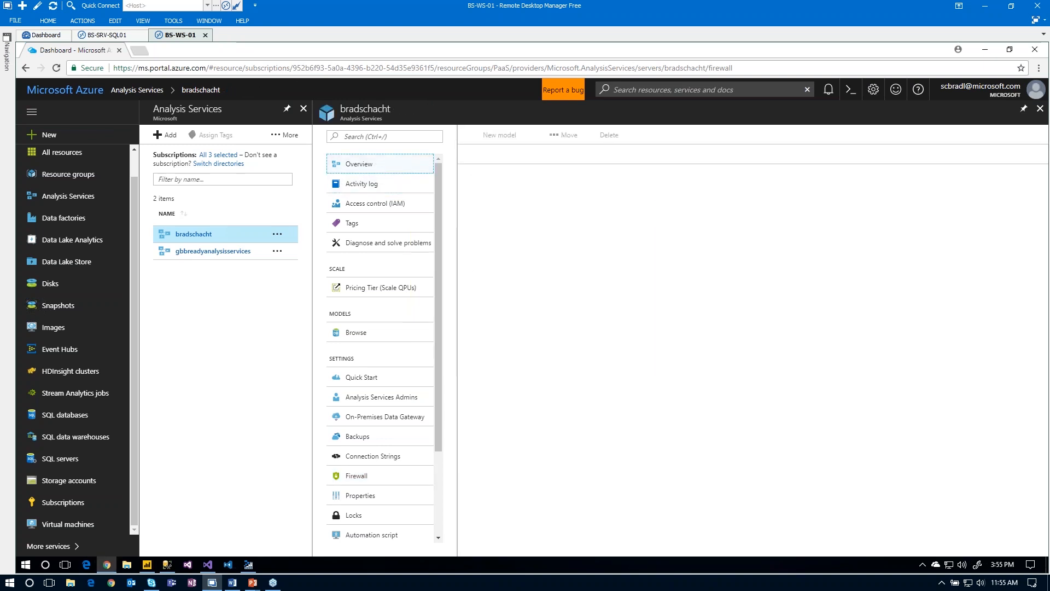
{"action": "left_click", "coordinate": [1020, 180]}
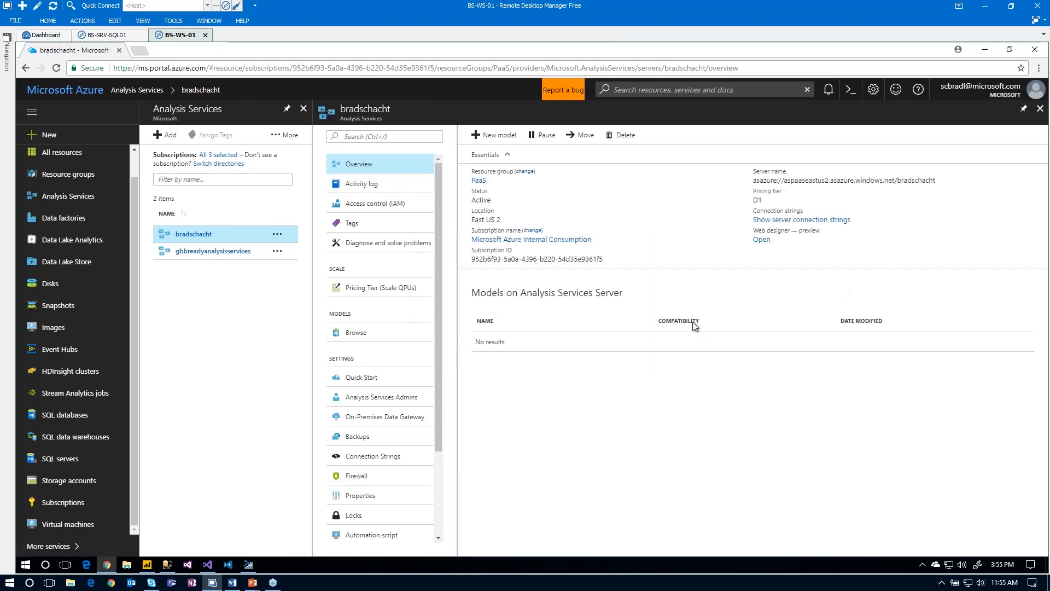
{"action": "key", "text": "alt+Tab"}
{"action": "key", "text": "alt+Tab"}
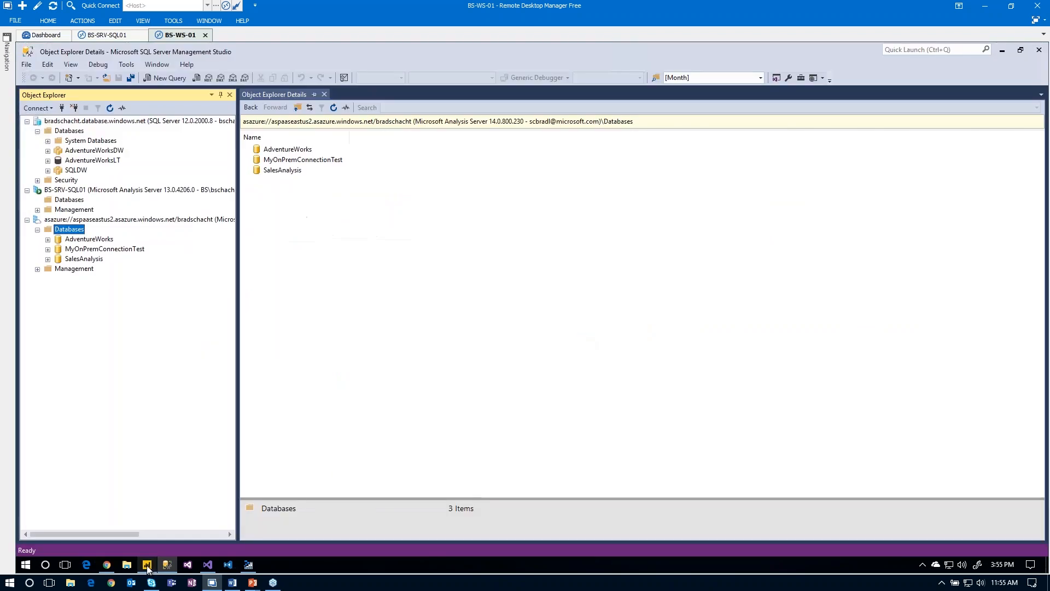
{"action": "left_click", "coordinate": [147, 566]}
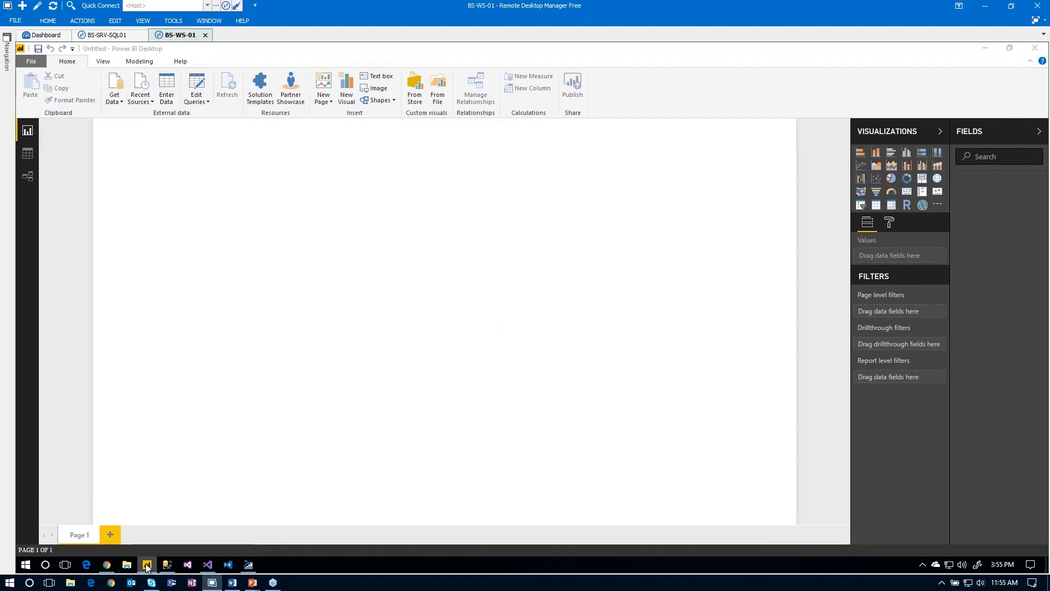
- Try an Analysis Services connection to the pasted bradschacht server name and dismiss the connection error
{"action": "mouse_move", "coordinate": [148, 564]}
{"action": "left_click", "coordinate": [149, 541]}
{"action": "double_click", "coordinate": [518, 312]}
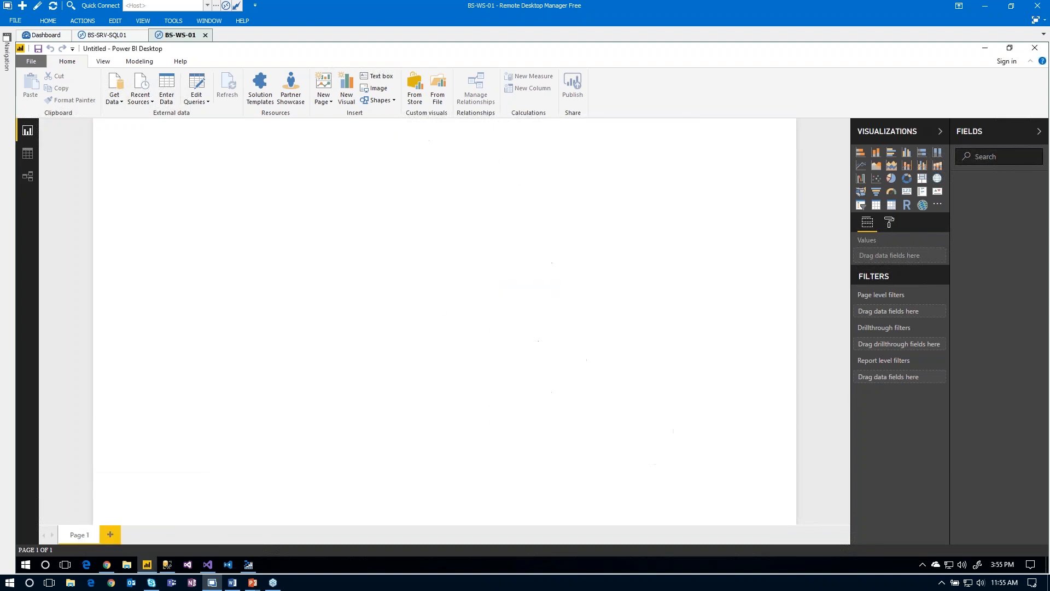
{"action": "left_click", "coordinate": [154, 568]}
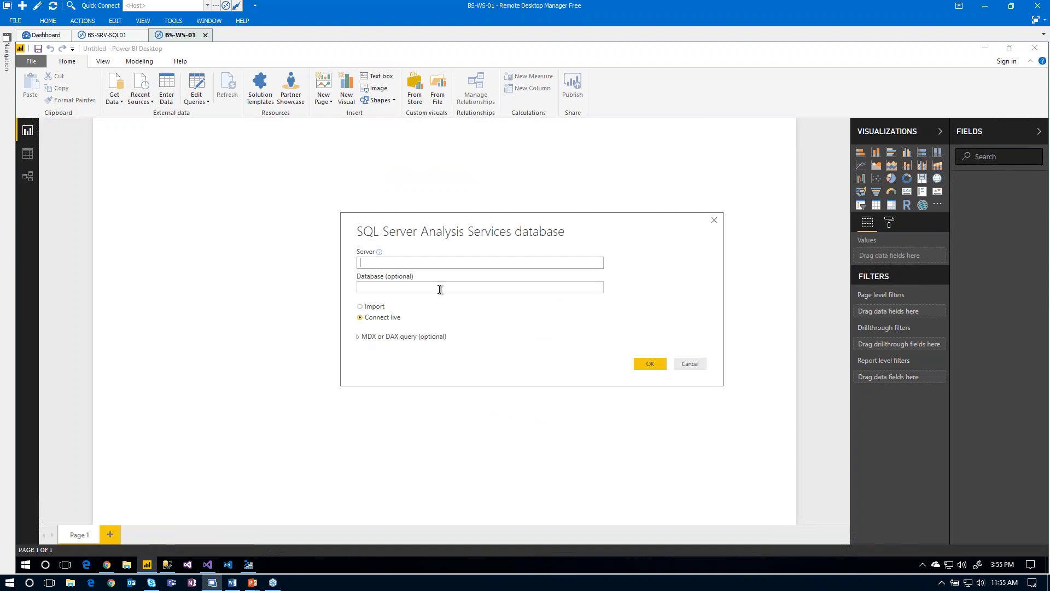
{"action": "key", "text": "ctrl+v"}
{"action": "left_click", "coordinate": [652, 364]}
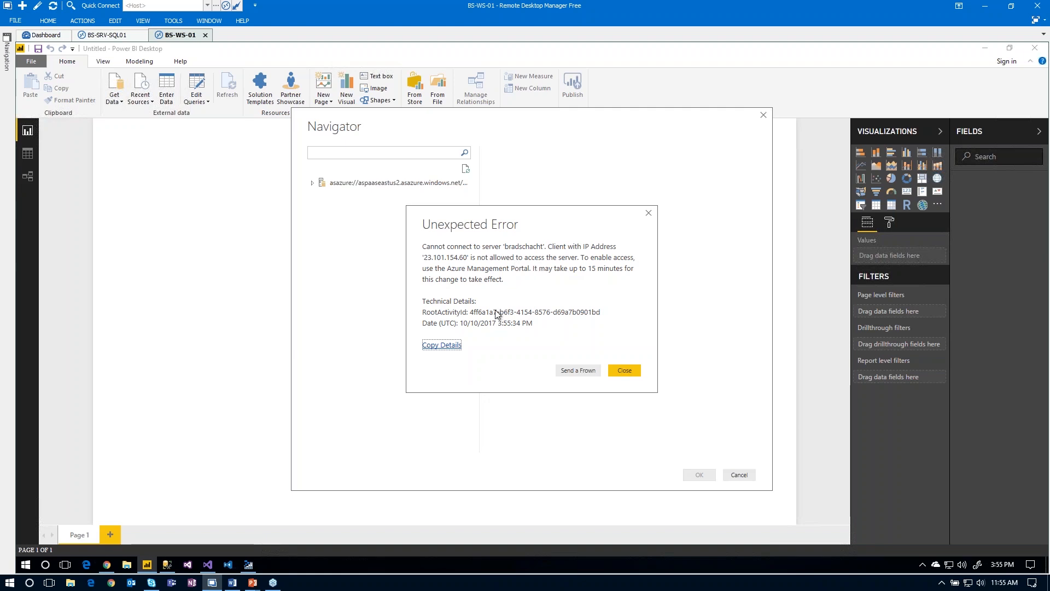
{"action": "key", "text": "Escape"}
- Set the bradschacht firewall to Off and save, then cancel the Power BI Navigator
{"action": "key", "text": "alt+Tab"}
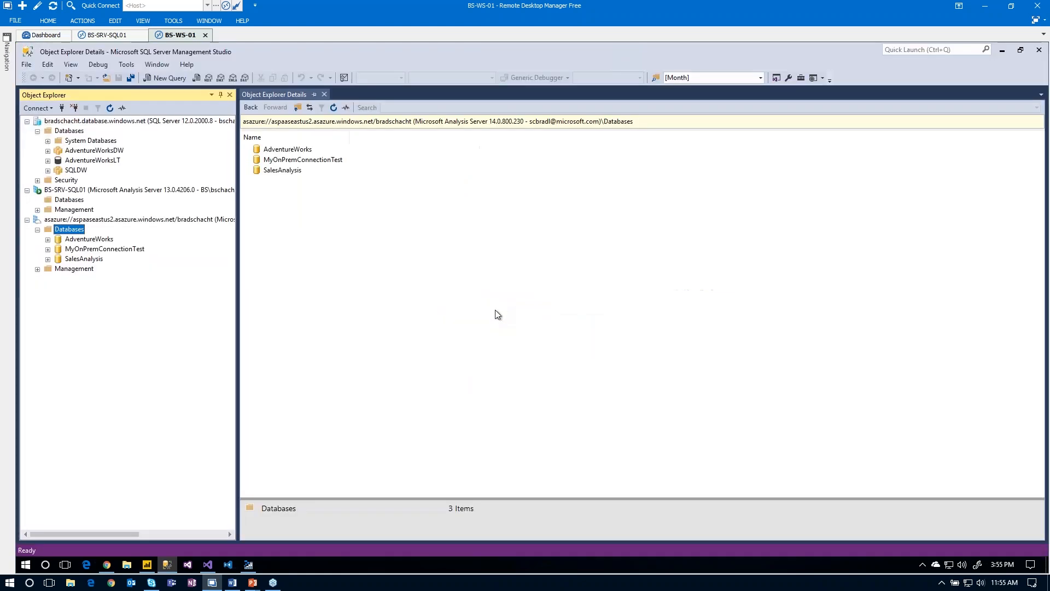
{"action": "key", "text": "alt+Tab"}
{"action": "key", "text": "alt+Tab"}
{"action": "key", "text": "Tab"}
{"action": "left_click", "coordinate": [361, 476]}
{"action": "left_click", "coordinate": [653, 162]}
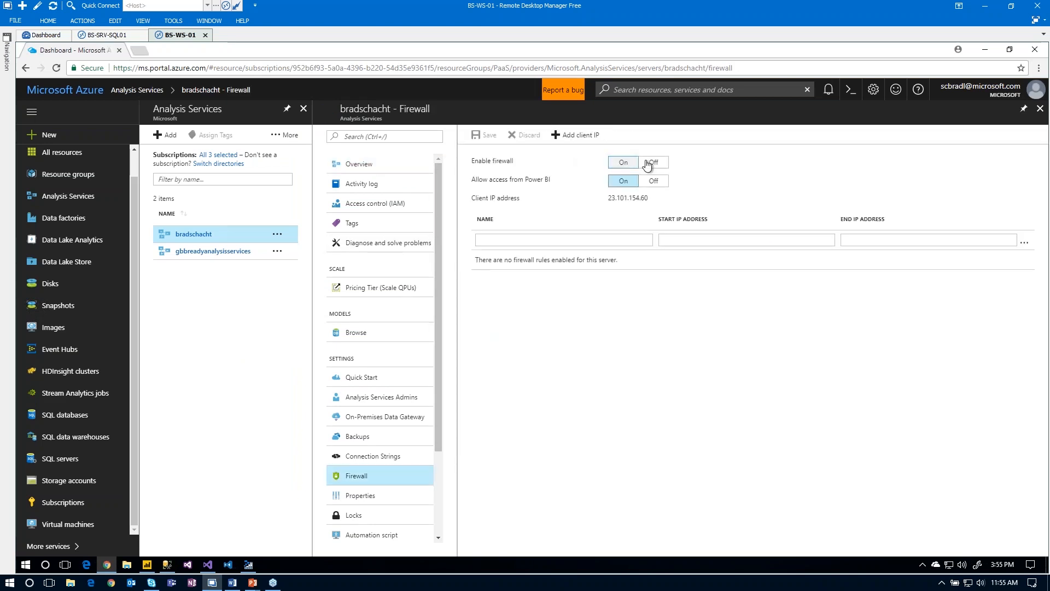
{"action": "left_click", "coordinate": [484, 135]}
{"action": "key", "text": "alt+Tab"}
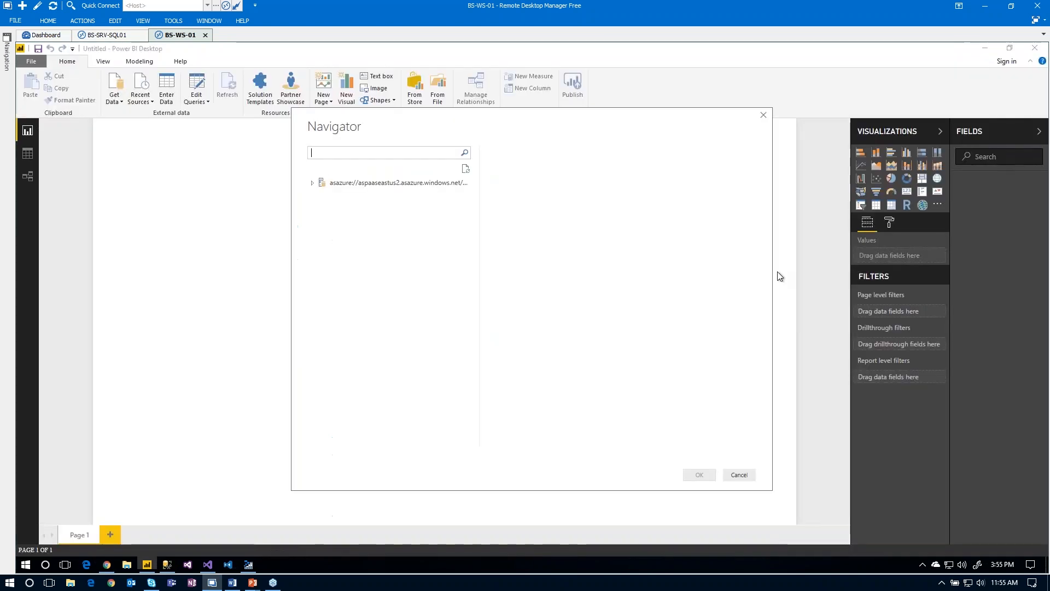
{"action": "left_click", "coordinate": [739, 474]}
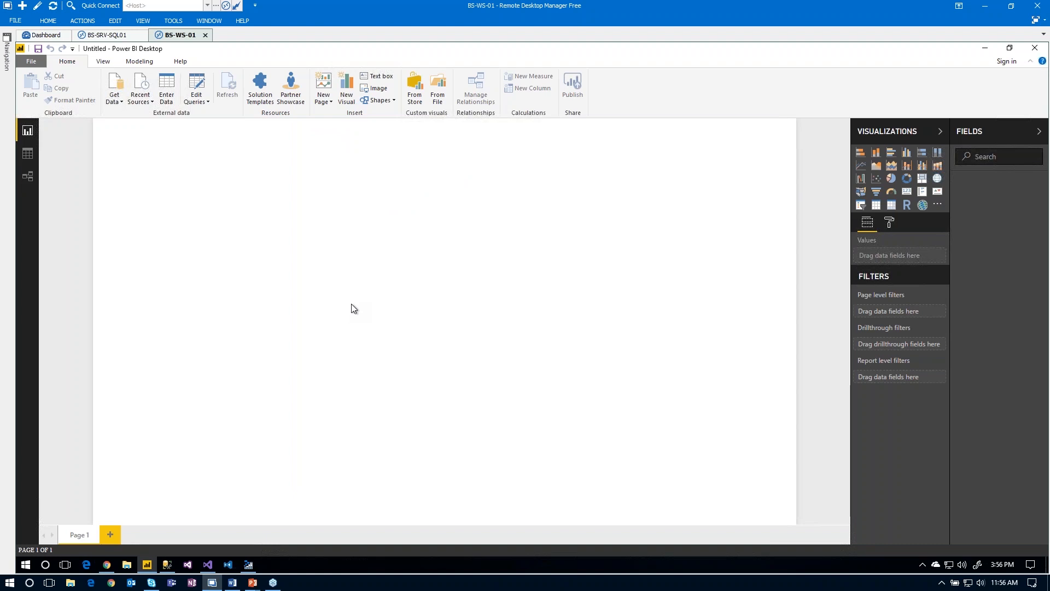
- From the bradschacht Overview, launch MyOnPremConnectionTest in the web designer via its '...' menu
{"action": "left_click", "coordinate": [109, 566]}
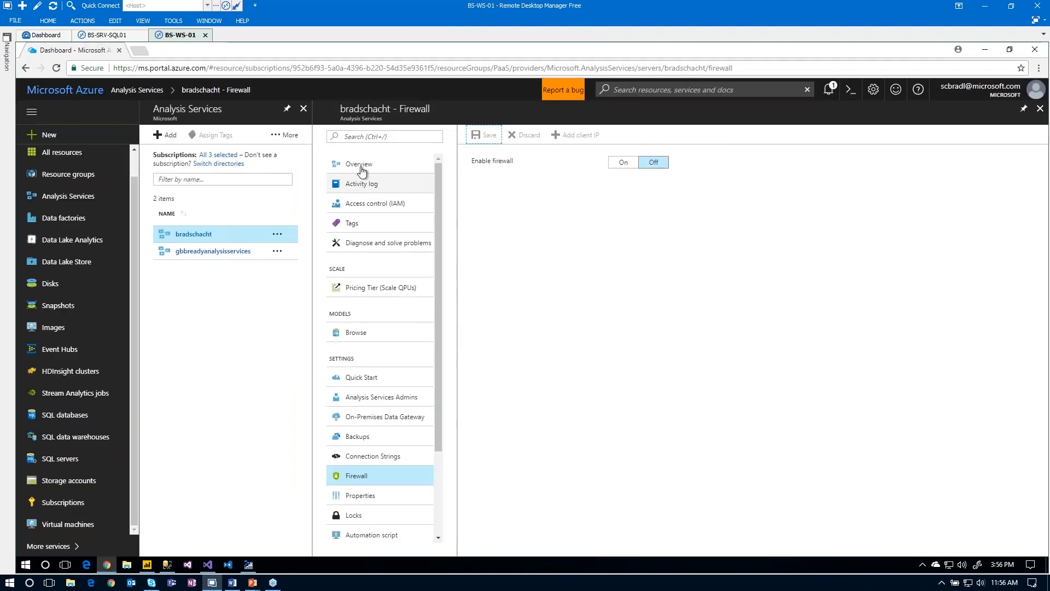
{"action": "left_click", "coordinate": [361, 166]}
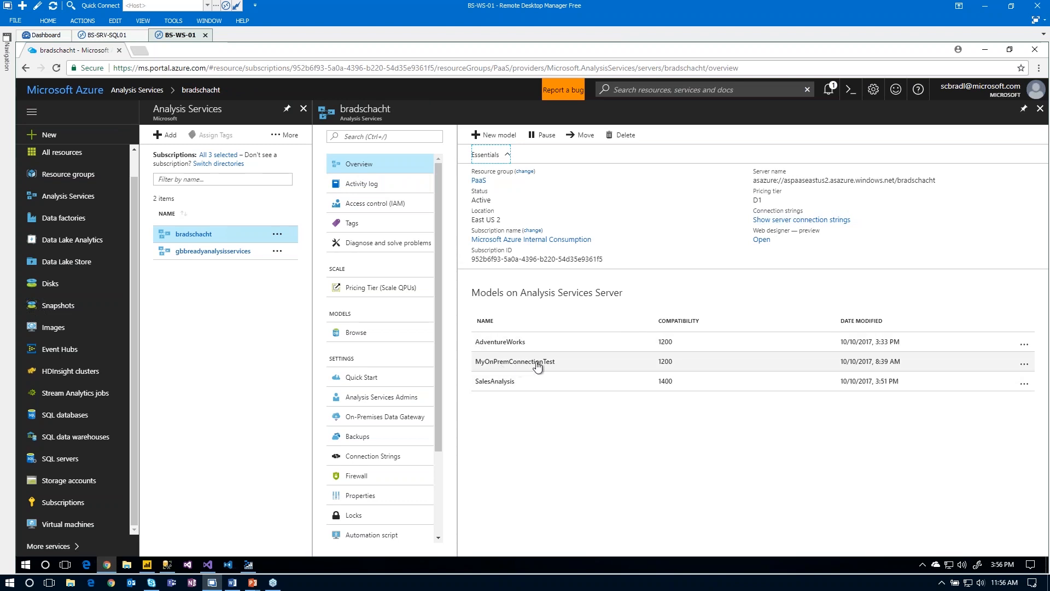
{"action": "left_click", "coordinate": [1024, 364]}
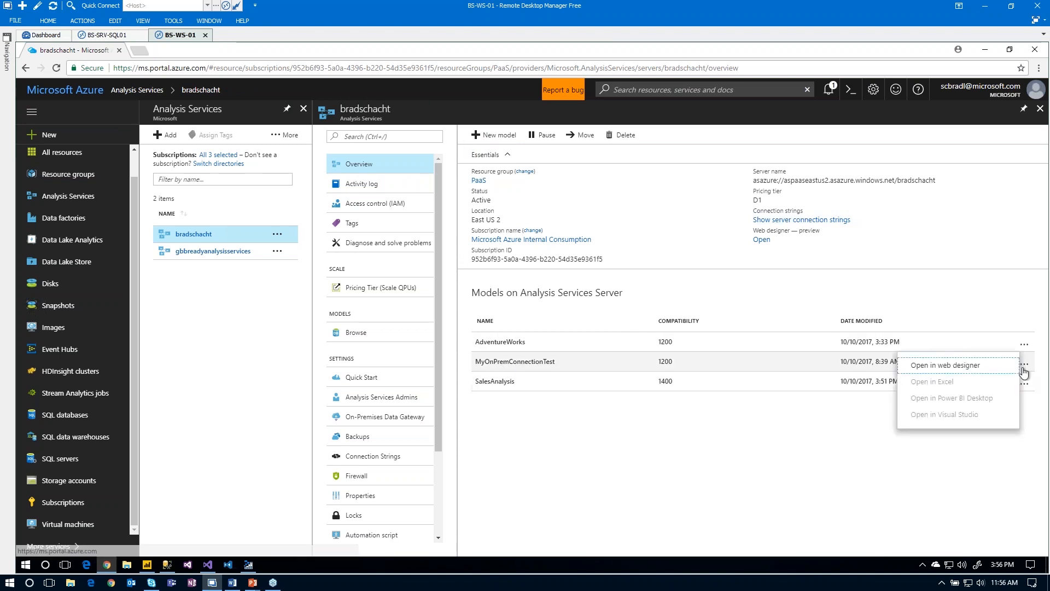
{"action": "left_click", "coordinate": [964, 373]}
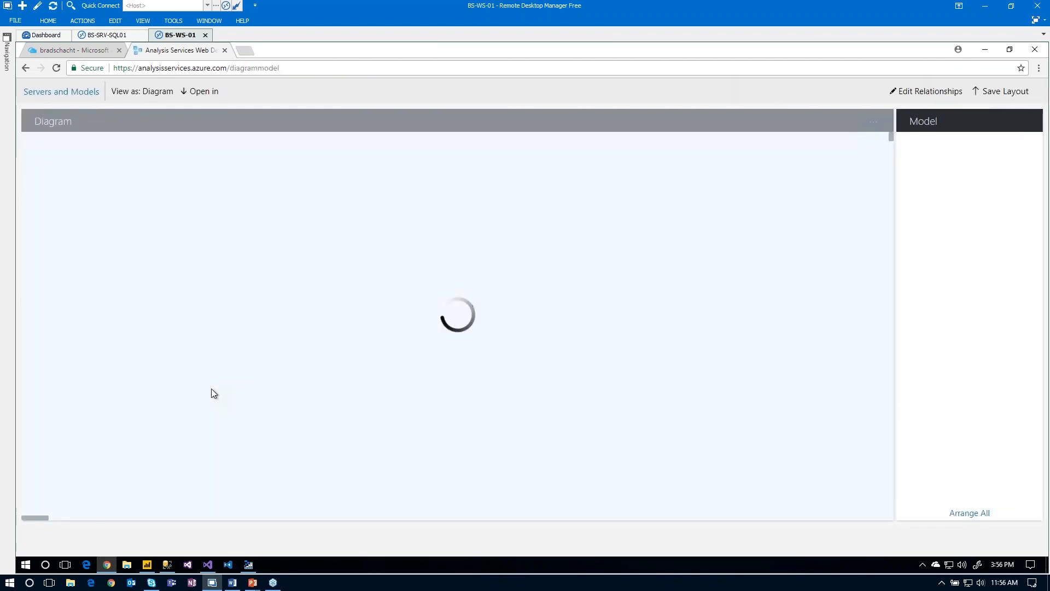
- Switch the MyOnPremConnectionTest model view to JSON Script
{"action": "key", "text": "alt+Tab"}
{"action": "key", "text": "alt+Tab"}
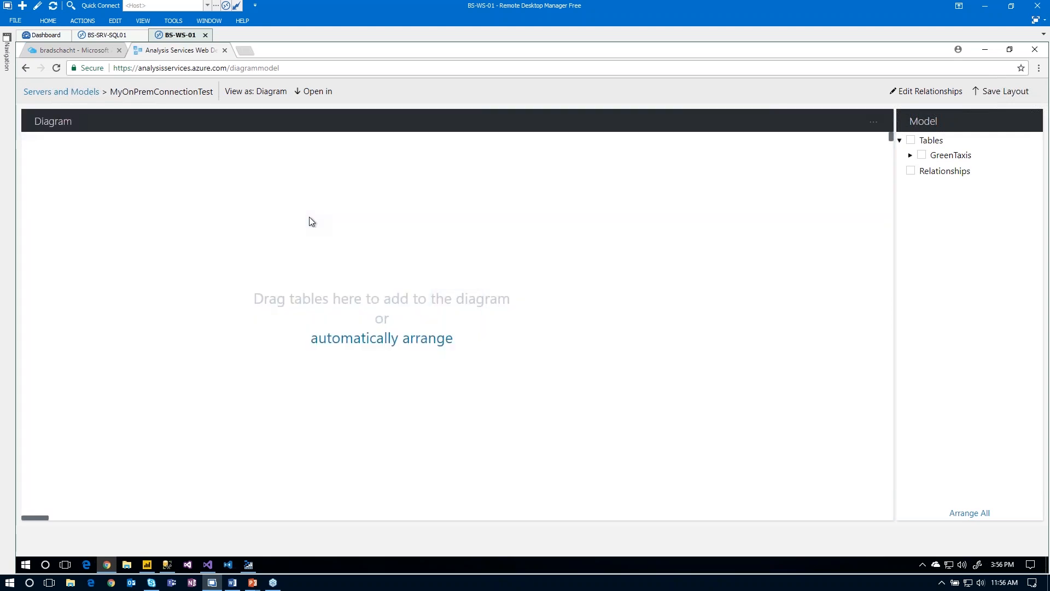
{"action": "left_click", "coordinate": [295, 95]}
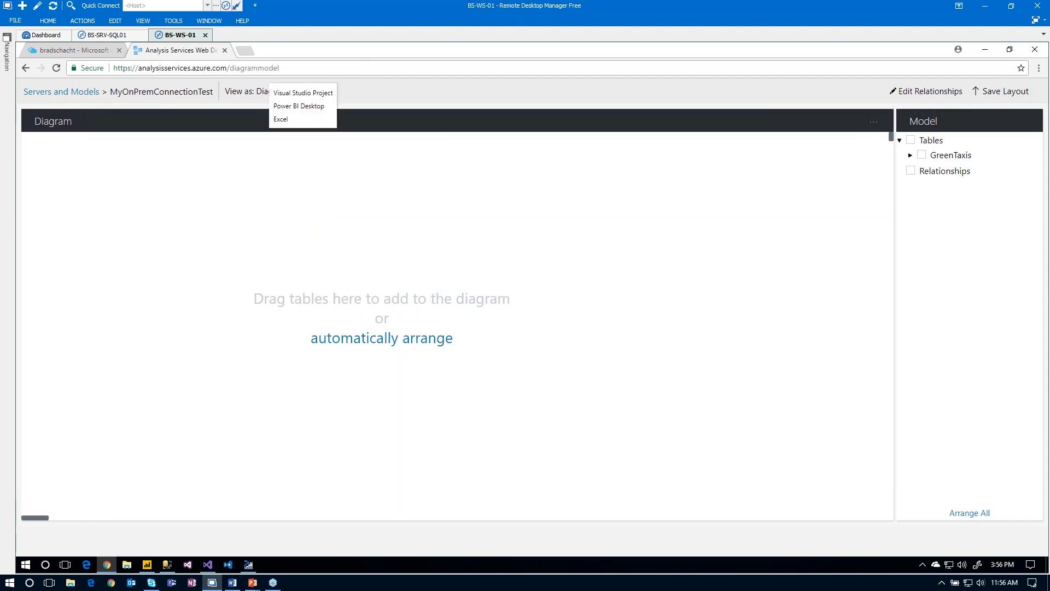
{"action": "left_click", "coordinate": [287, 187]}
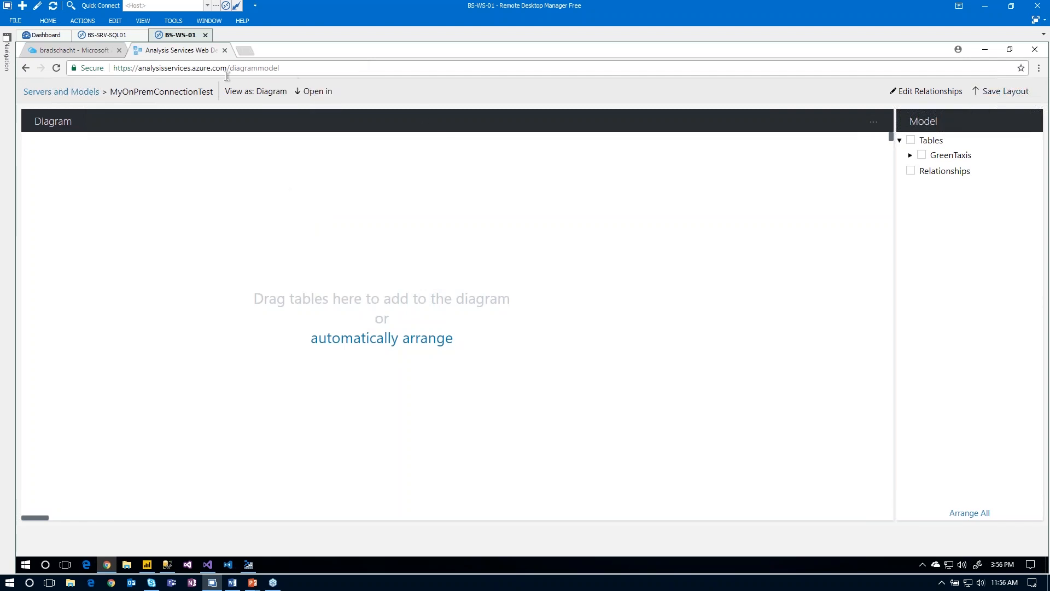
{"action": "left_click", "coordinate": [280, 96]}
{"action": "left_click", "coordinate": [272, 106]}
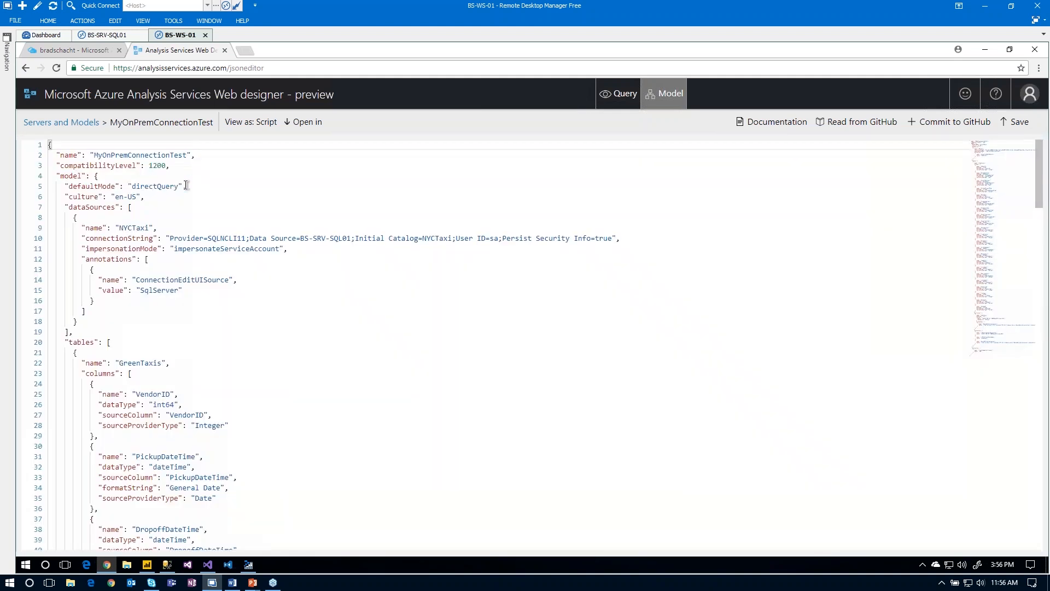
- Highlight BS-SRV-SQL01 in the connection string, then open the portal's On-Premises Data Gateway page
{"action": "left_click", "coordinate": [194, 186]}
{"action": "left_click", "coordinate": [71, 188], "text": "shift"}
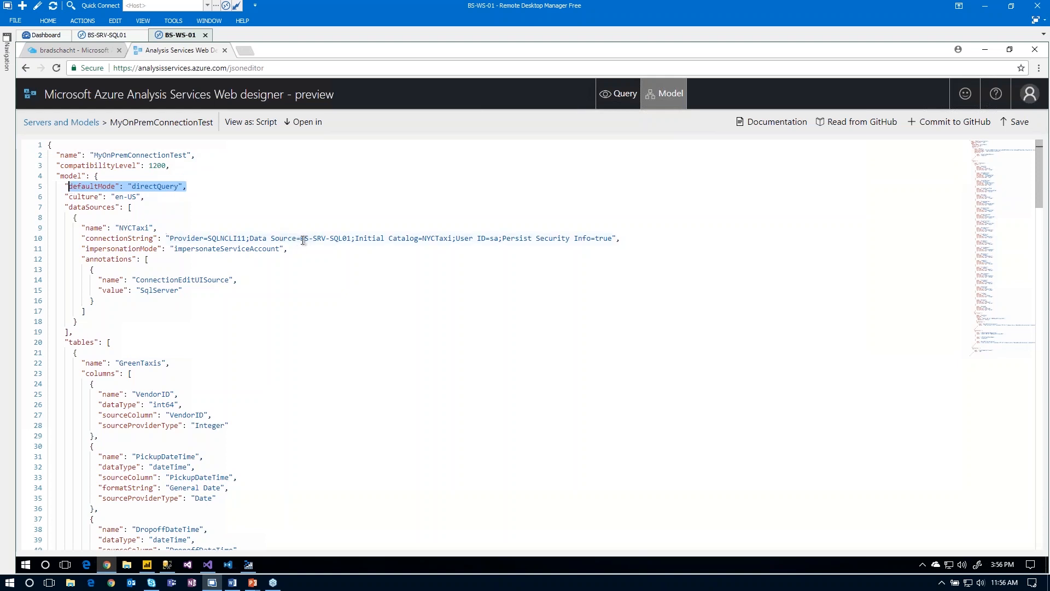
{"action": "left_click_drag", "start_coordinate": [300, 240], "coordinate": [351, 241]}
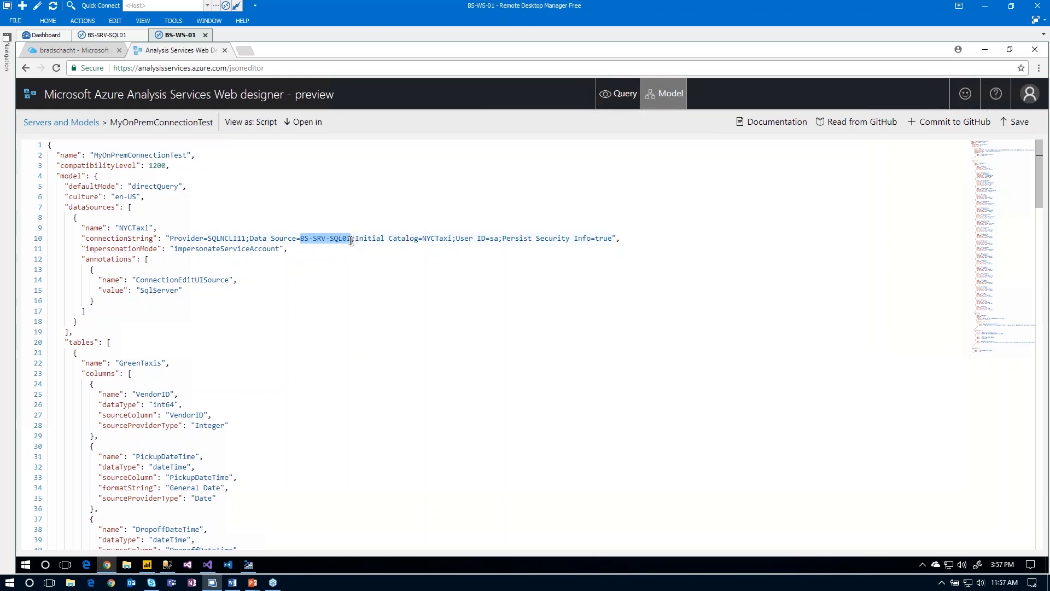
{"action": "left_click", "coordinate": [99, 50]}
{"action": "left_click", "coordinate": [376, 417]}
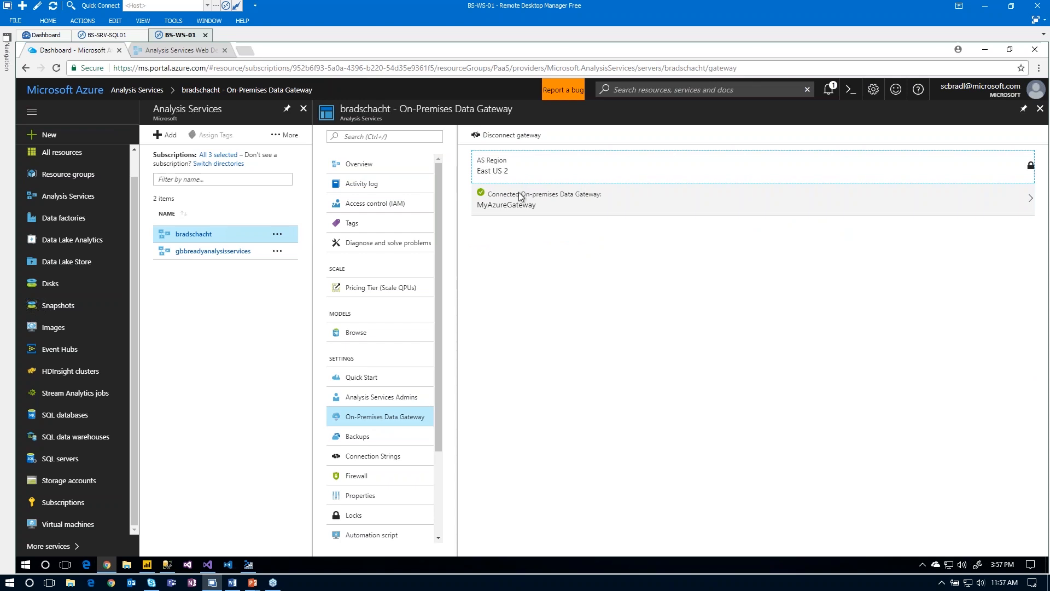
- Disconnect MyAzureGateway from bradschacht, clear the notifications, and return to the web designer
{"action": "left_click", "coordinate": [518, 140]}
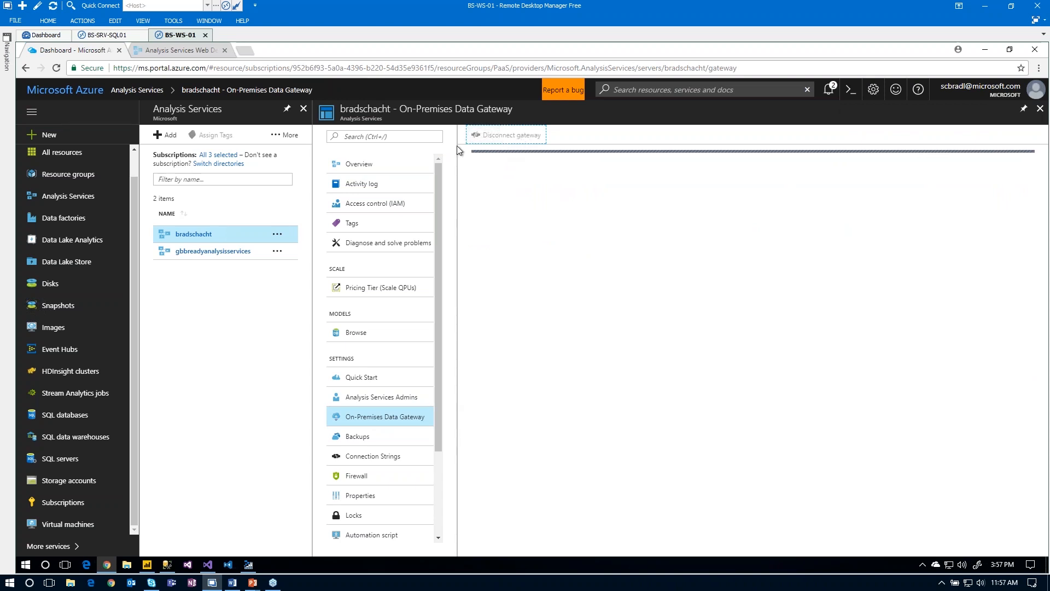
{"action": "left_click", "coordinate": [828, 89]}
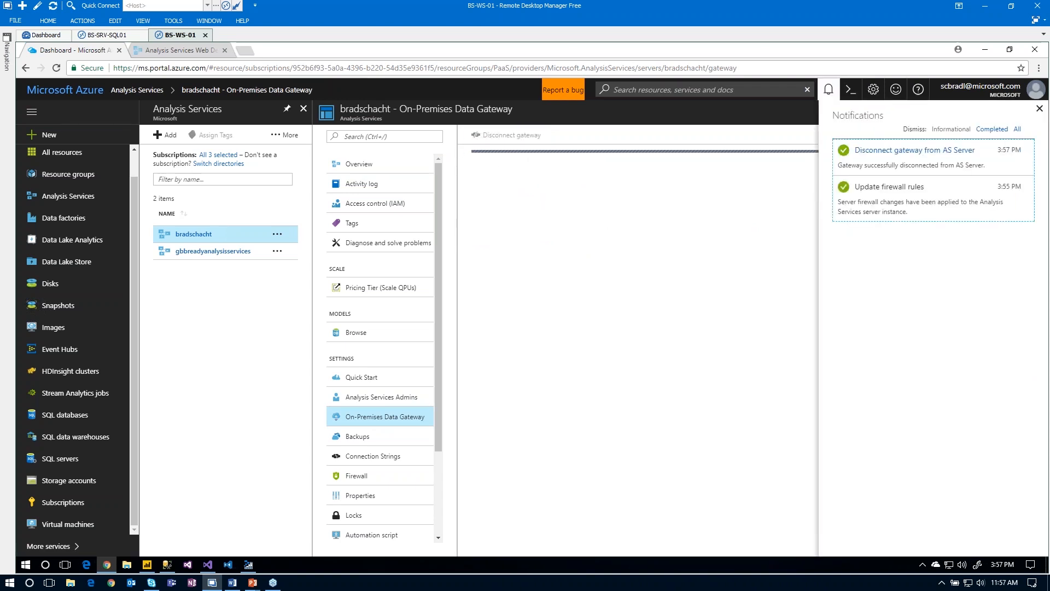
{"action": "left_click", "coordinate": [1029, 128]}
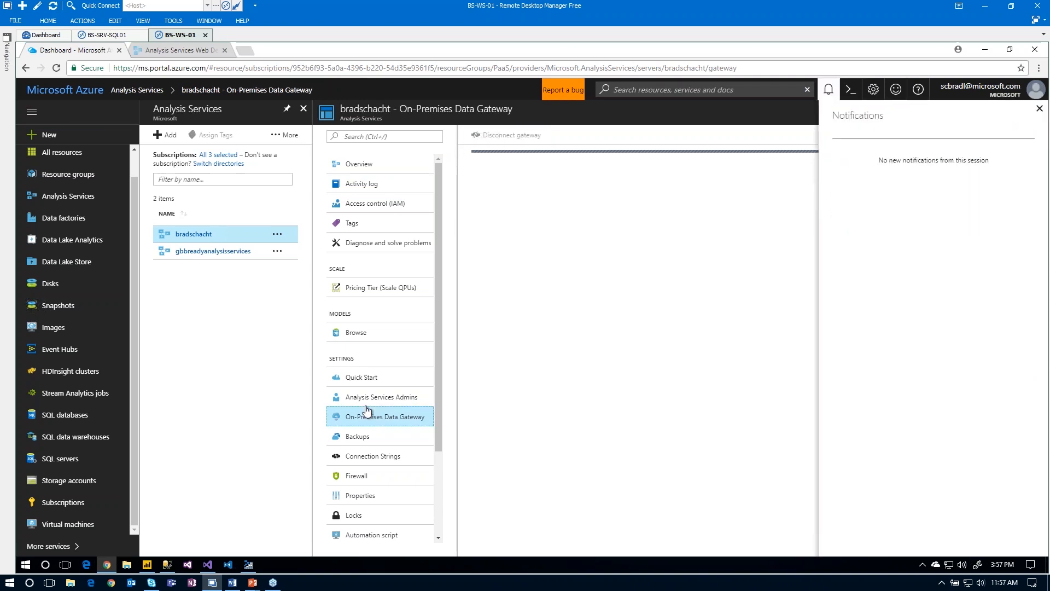
{"action": "left_click", "coordinate": [350, 398]}
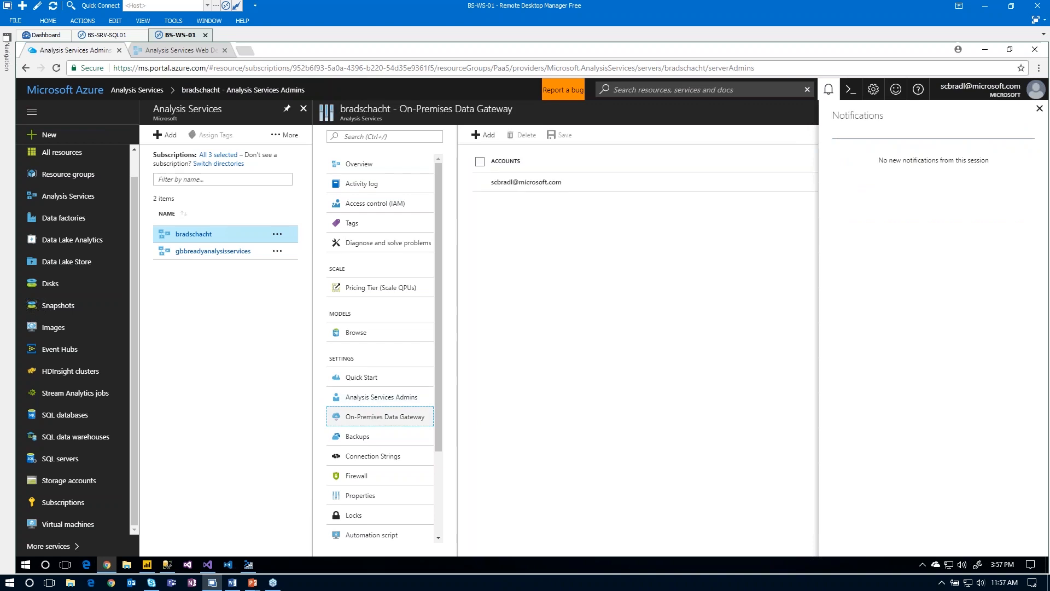
{"action": "left_click", "coordinate": [193, 54]}
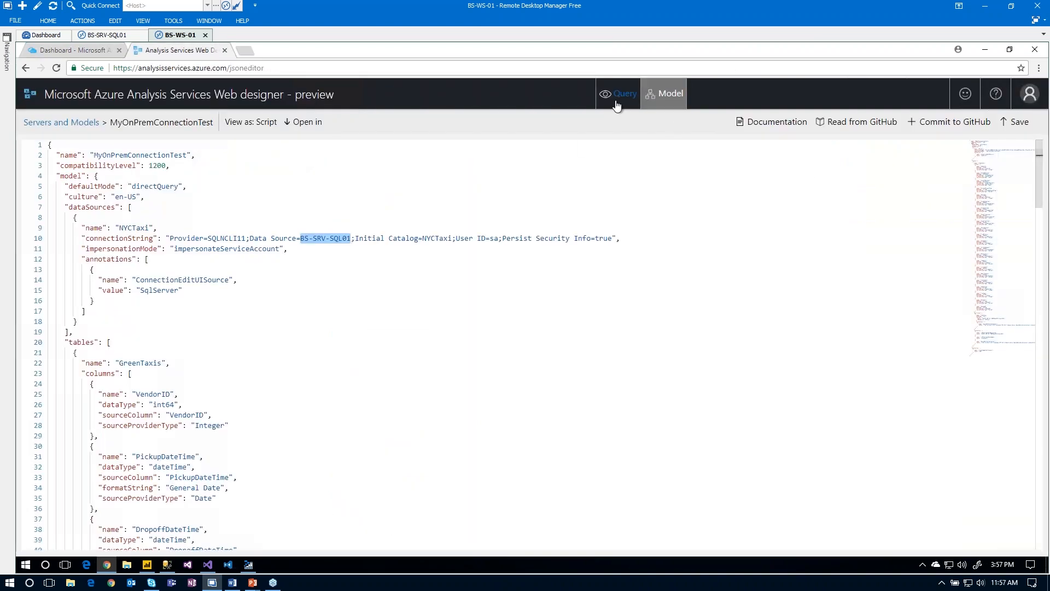
- Query the GreenTaxis table for Sum(VendorID) in the Web designer
{"action": "left_click", "coordinate": [616, 105]}
{"action": "left_click", "coordinate": [896, 184]}
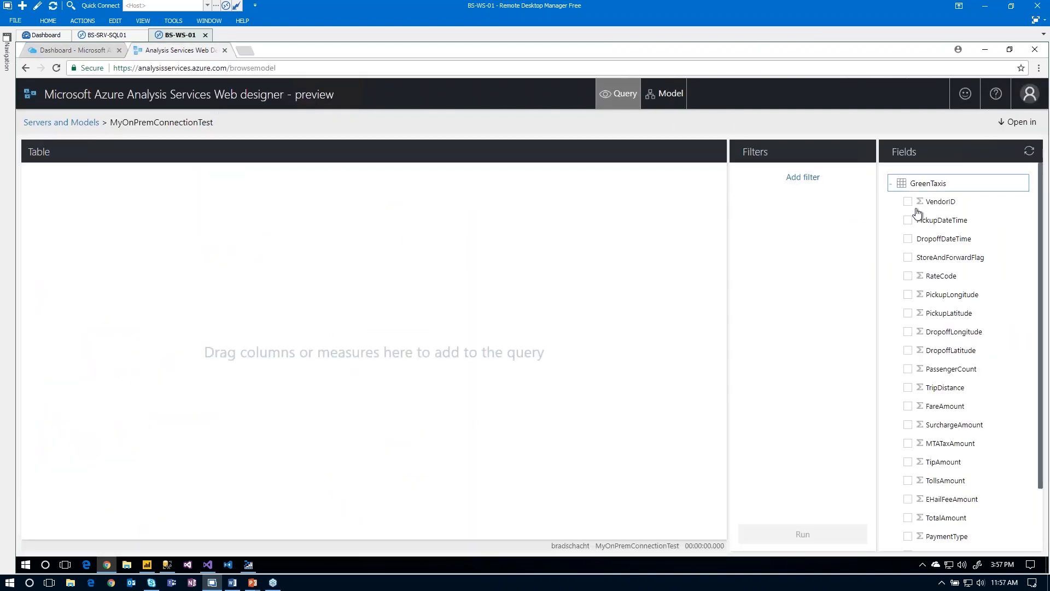
{"action": "left_click", "coordinate": [908, 202]}
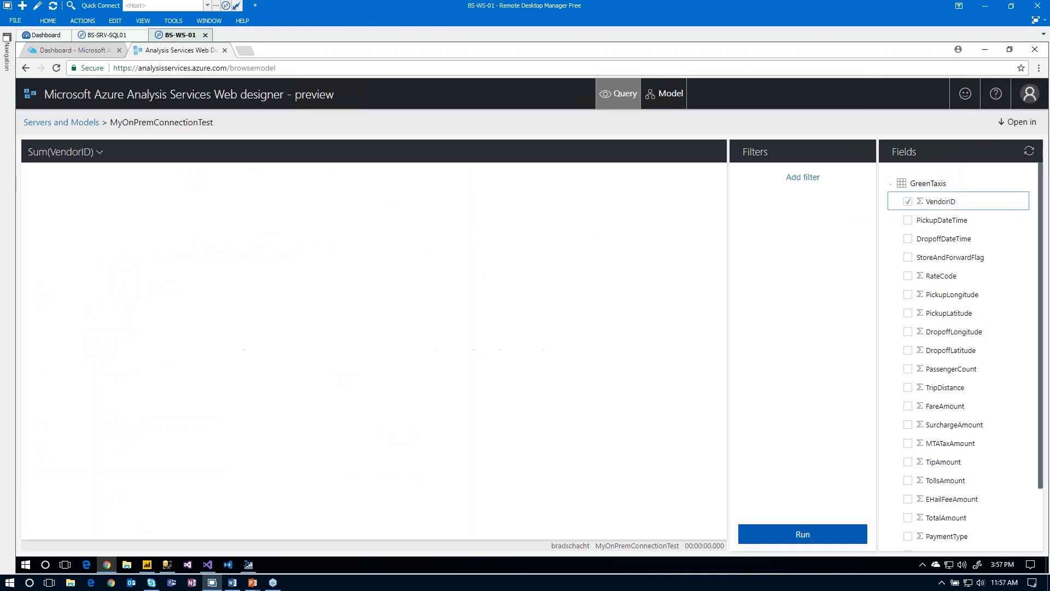
{"action": "left_click", "coordinate": [783, 529]}
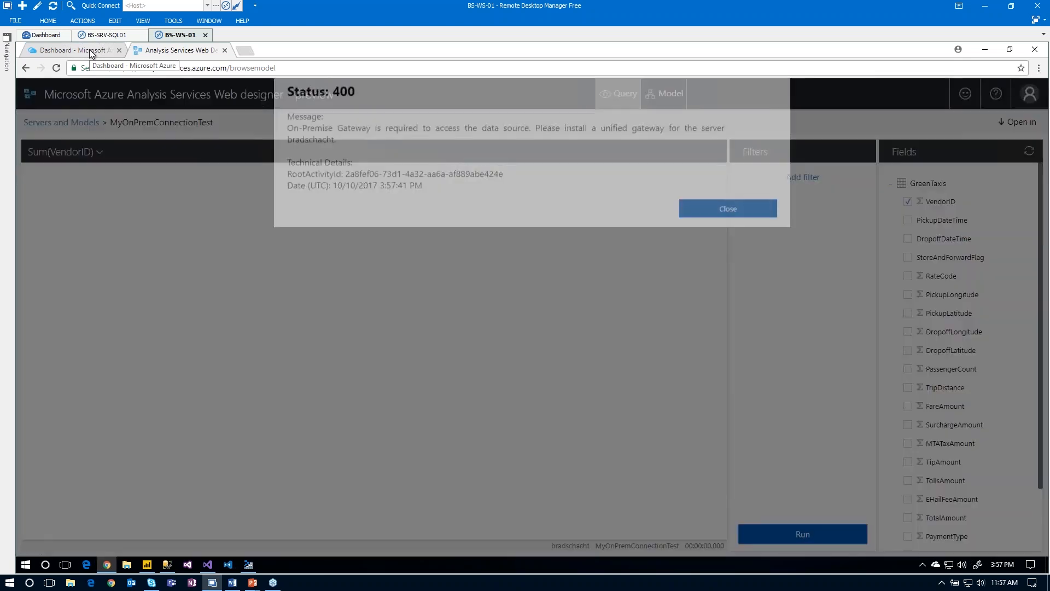
- Review the Status 400 gateway-required error, then return to the Azure portal
{"action": "left_click_drag", "start_coordinate": [297, 313], "coordinate": [533, 313]}
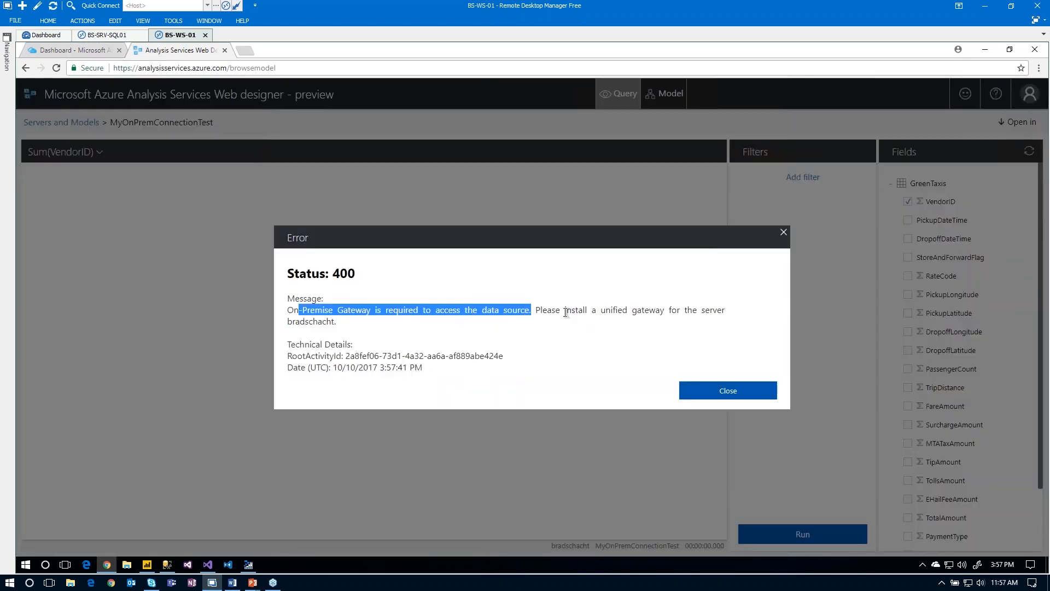
{"action": "left_click", "coordinate": [566, 313]}
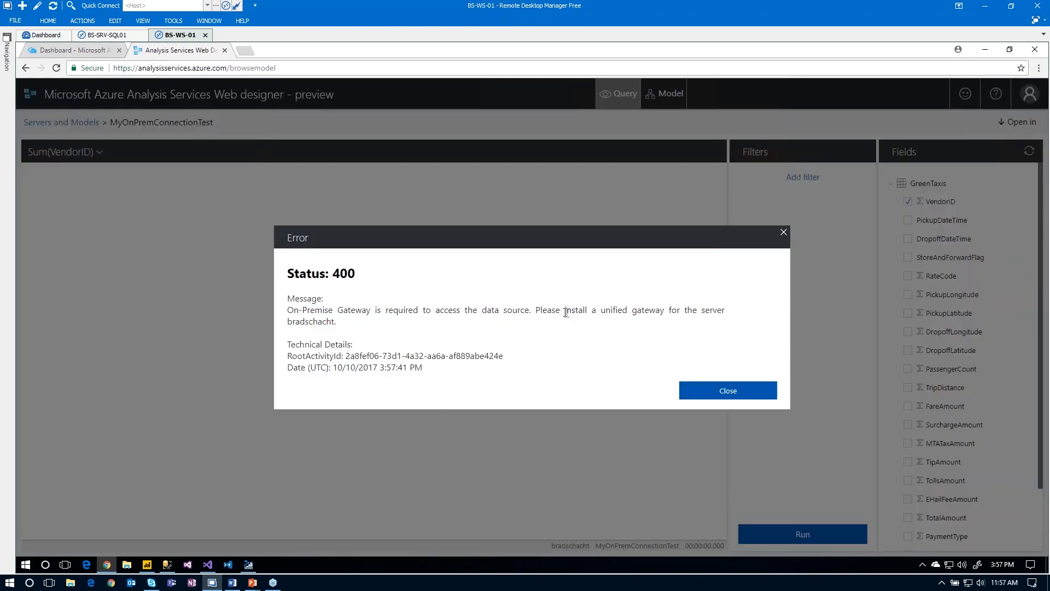
{"action": "left_click", "coordinate": [69, 55]}
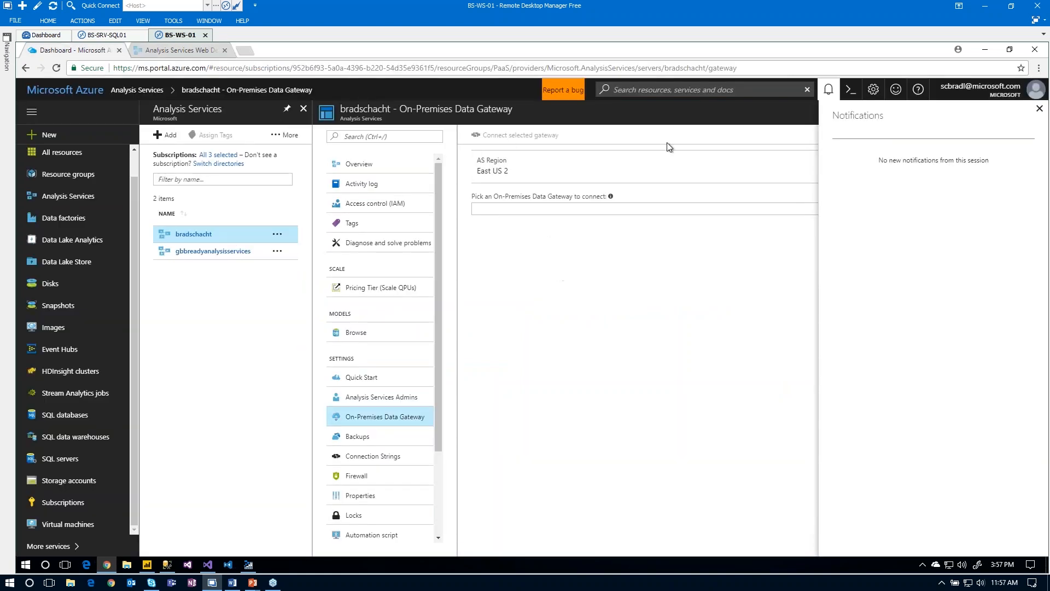
- Connect MyAzureGateway as the server's on-premises data gateway and rerun the Sum(VendorID) query
{"action": "left_click", "coordinate": [358, 398]}
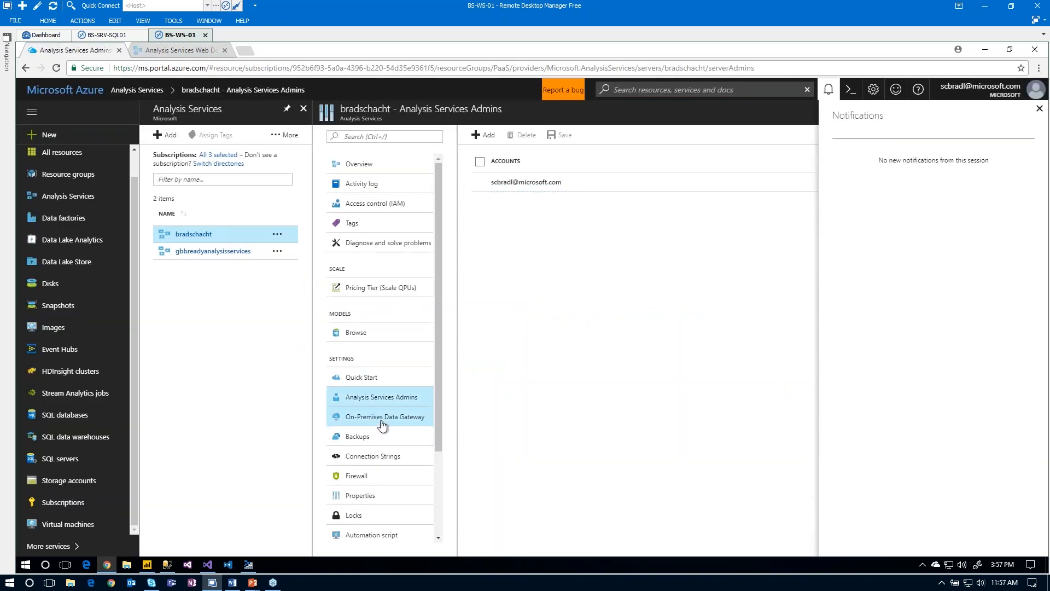
{"action": "left_click", "coordinate": [382, 421]}
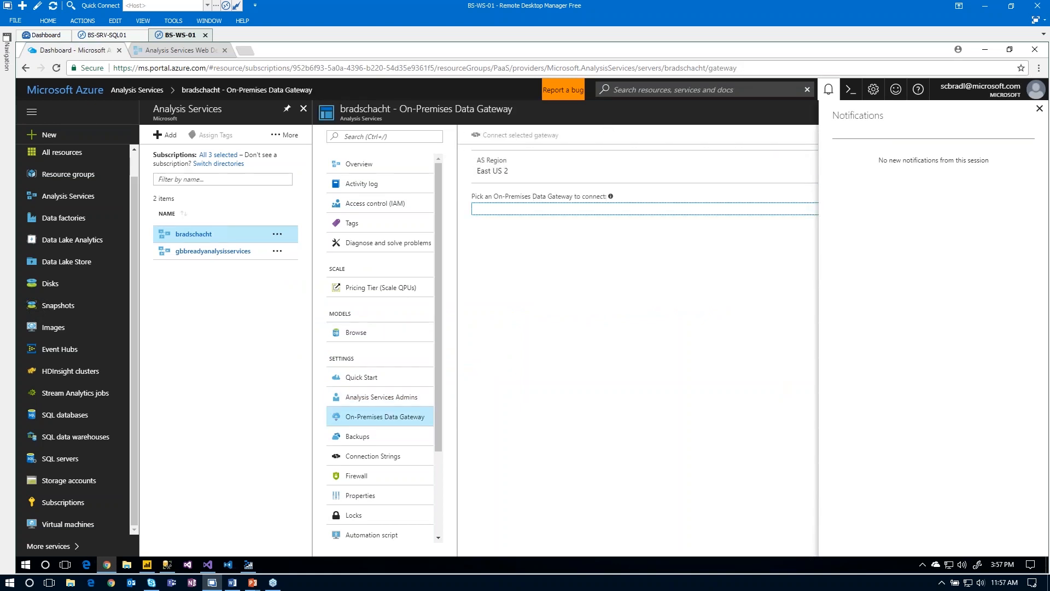
{"action": "left_click", "coordinate": [520, 229]}
{"action": "left_click", "coordinate": [468, 136]}
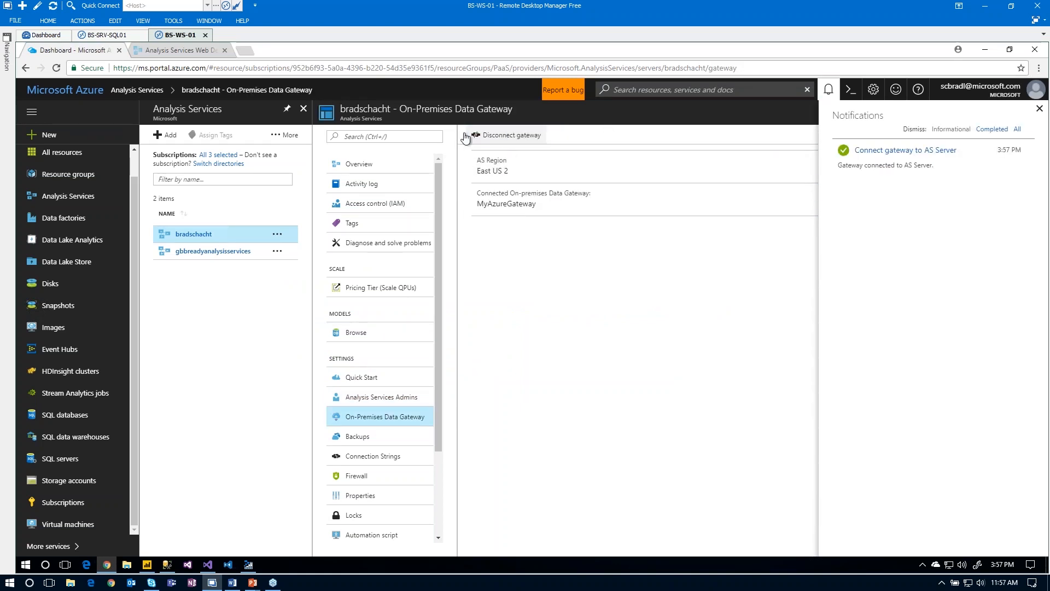
{"action": "left_click", "coordinate": [145, 50]}
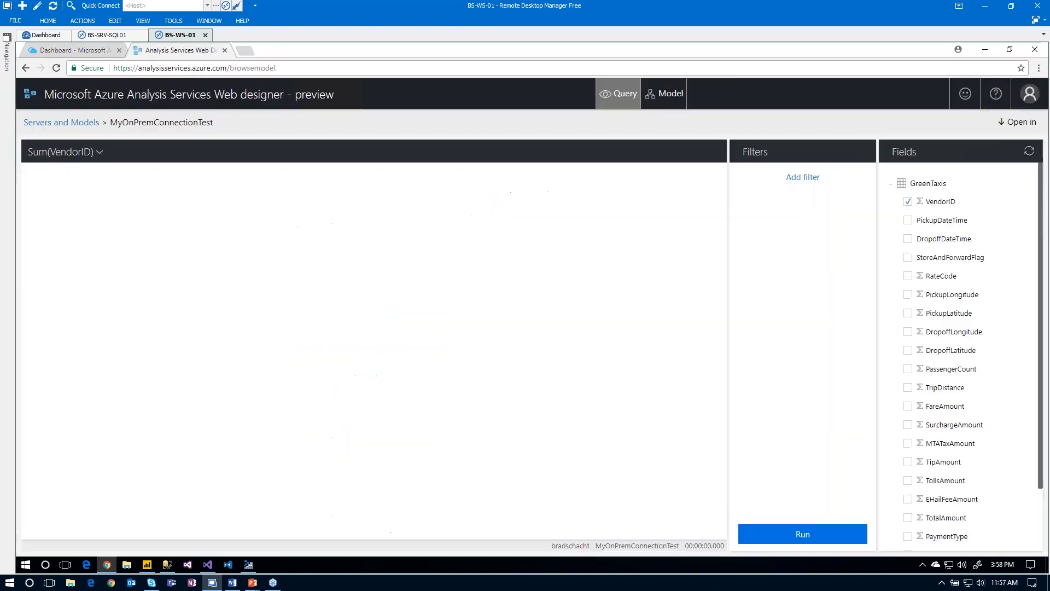
{"action": "left_click", "coordinate": [813, 535]}
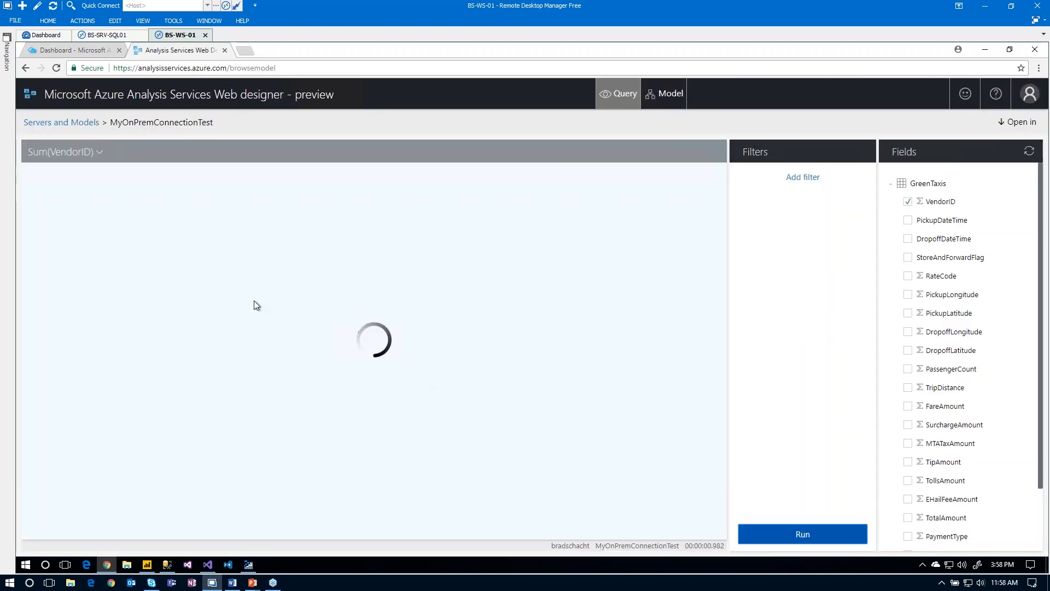